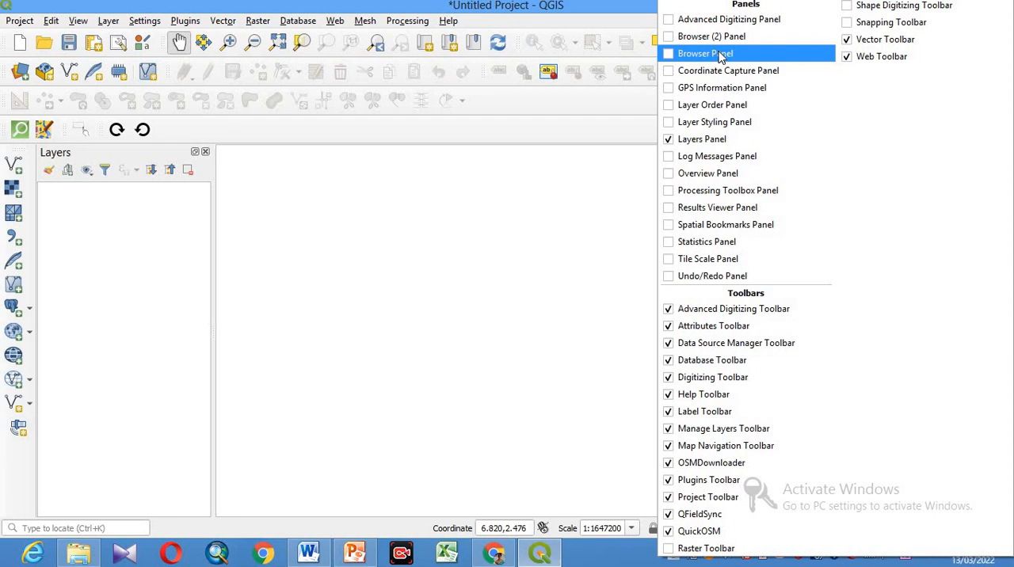
- Show the Browser panel and add the GOOGLE MAPS connection under XYZ Tiles to the map as a layer
left_click(705, 53)
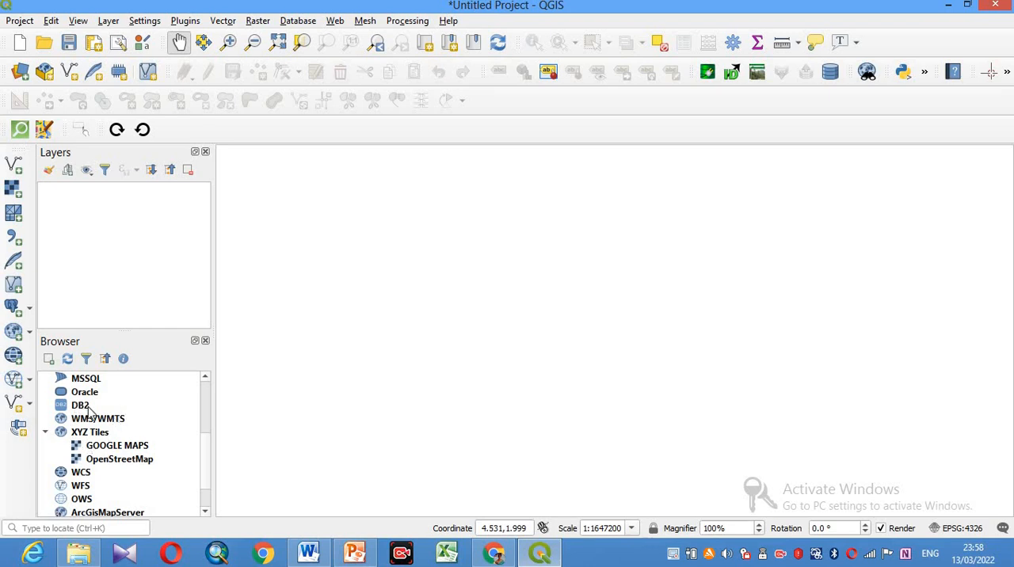
left_click(125, 448)
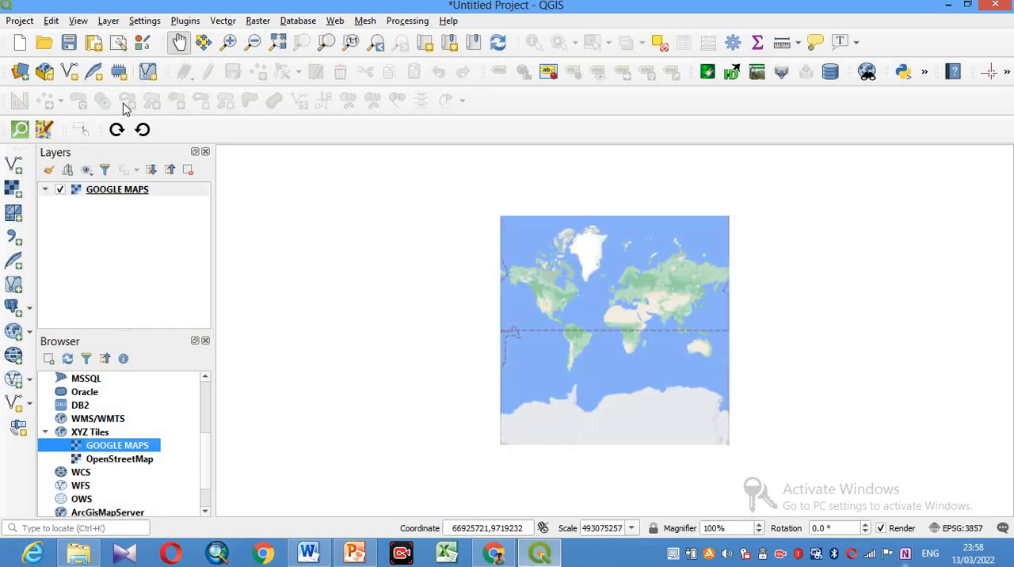
scroll(573, 306, "up", 2)
scroll(575, 306, "down", 1)
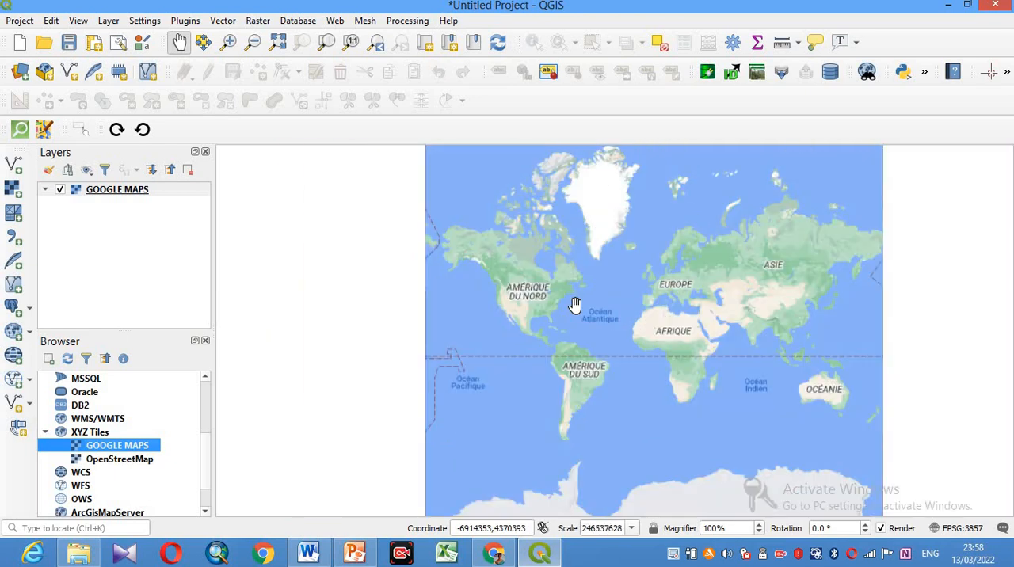
- Remove the GOOGLE MAPS layer from the project and confirm the removal
right_click(158, 194)
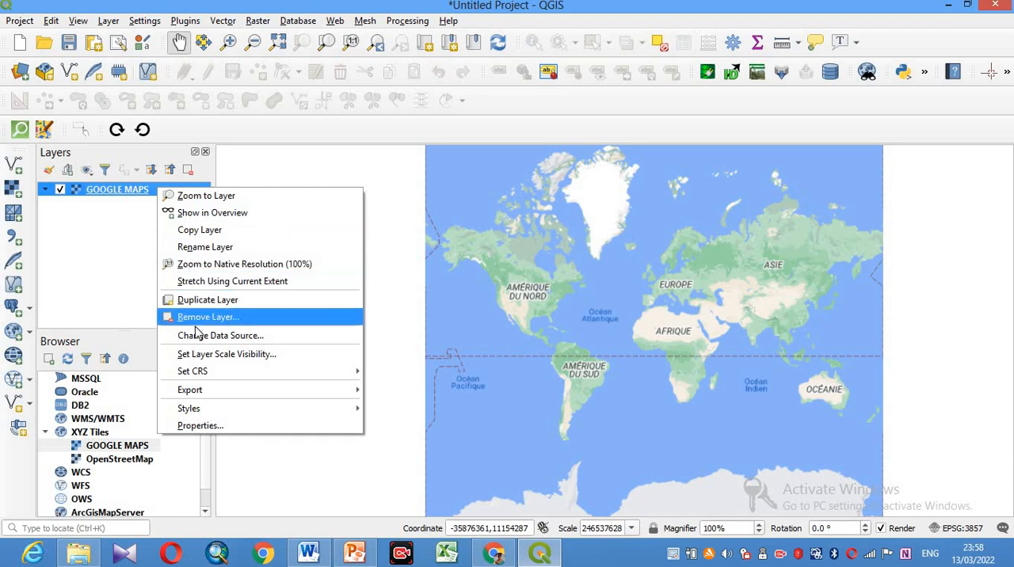
mouse_move(195, 392)
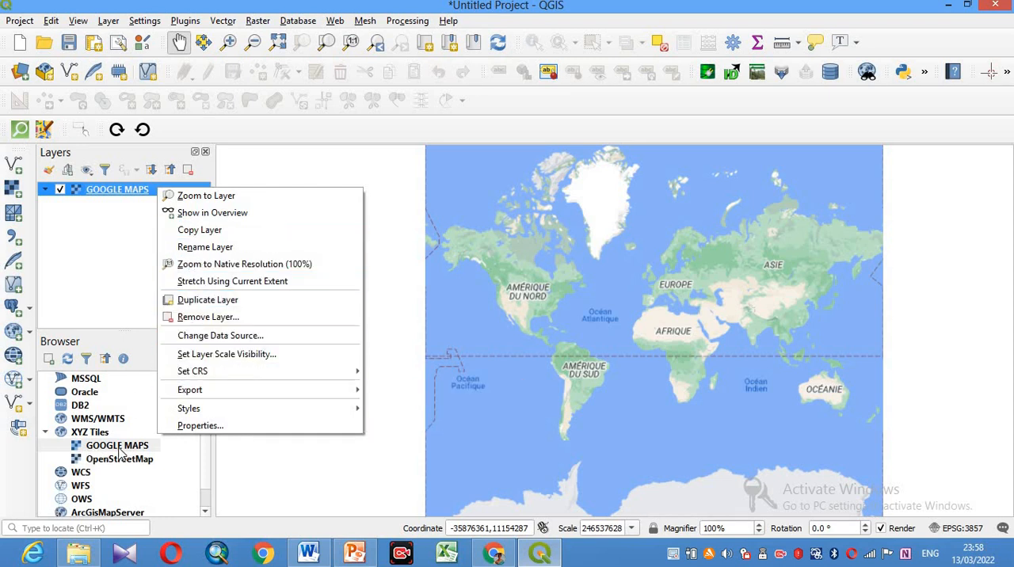
left_click(204, 316)
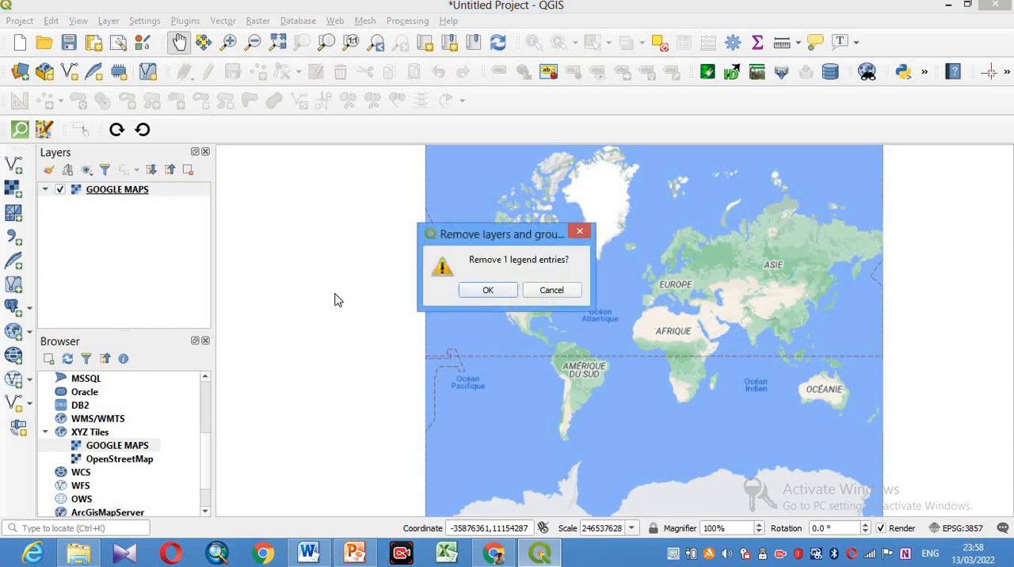
left_click(472, 292)
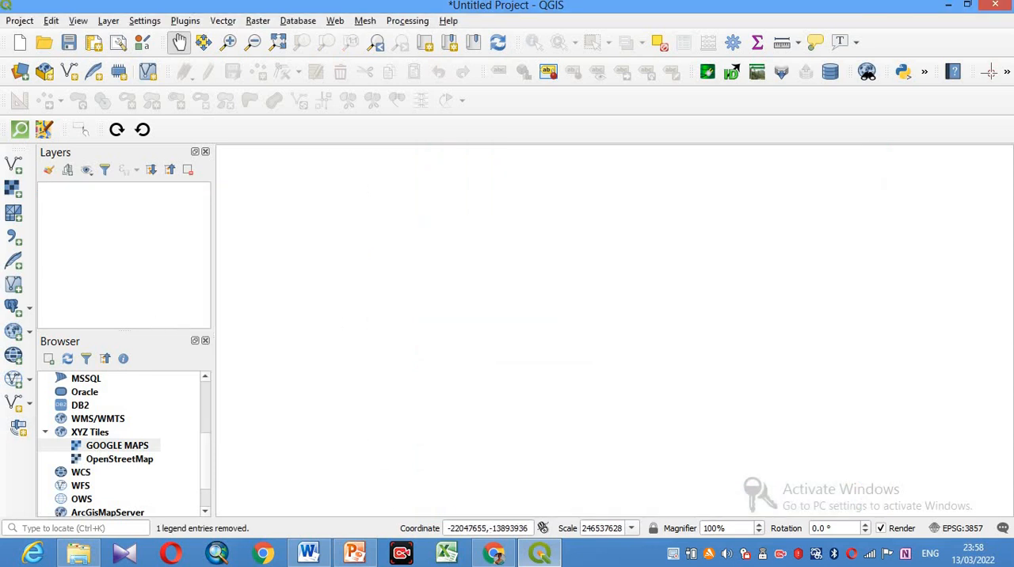
- Switch to Chrome and open the site qms.nextgis.com
mouse_move(493, 557)
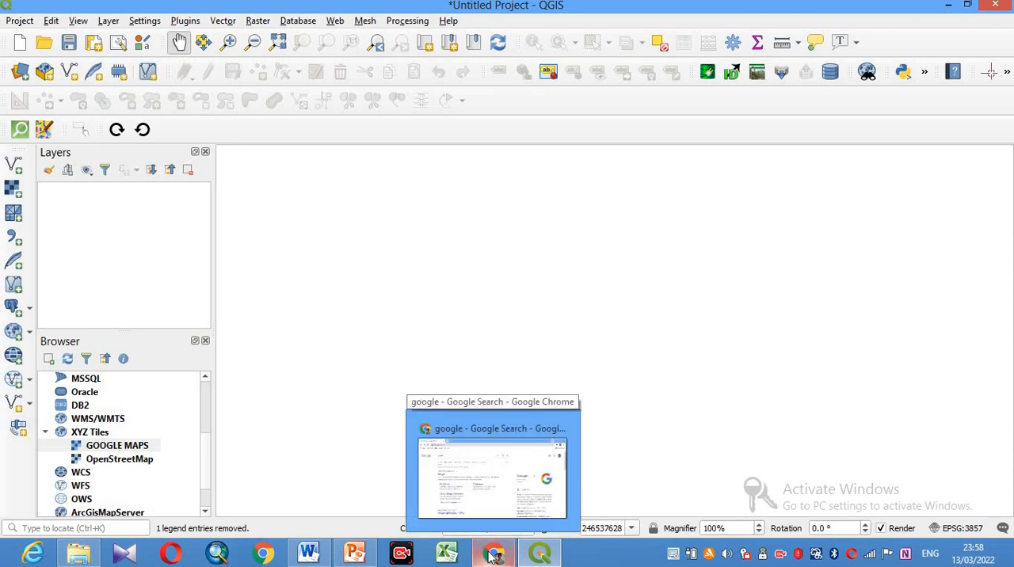
left_click(493, 557)
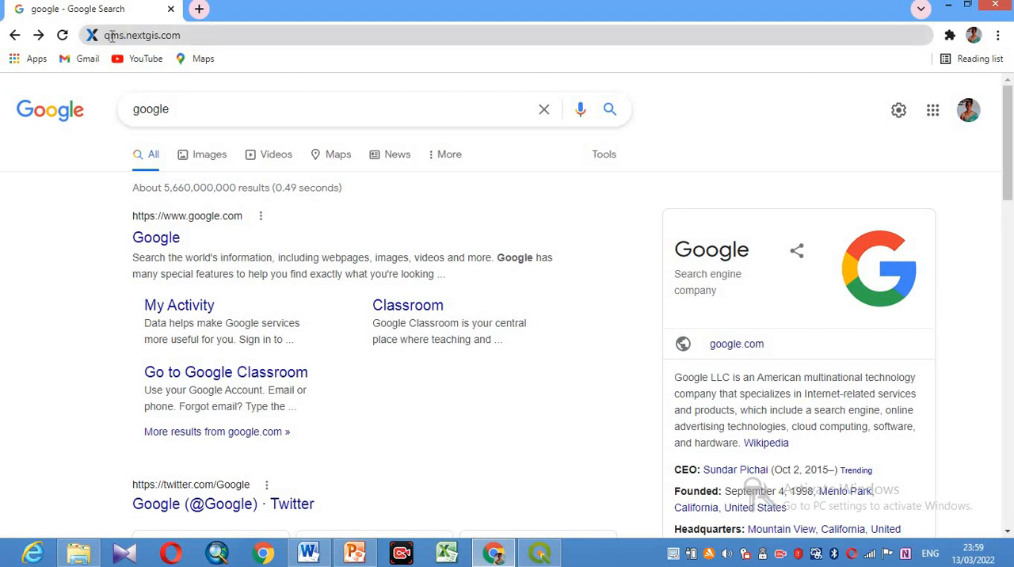
left_click(192, 38)
left_click(193, 39)
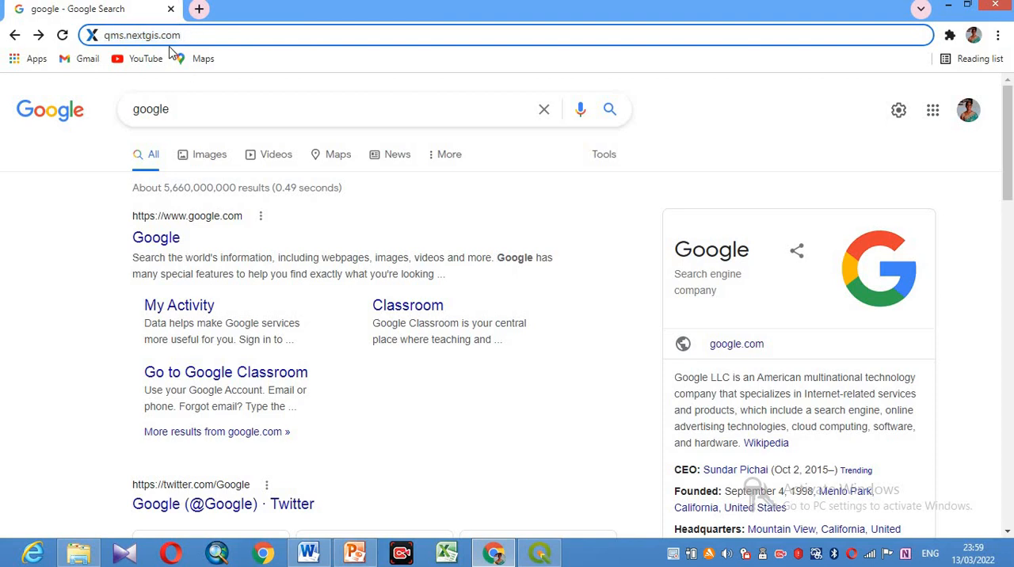
key("Return")
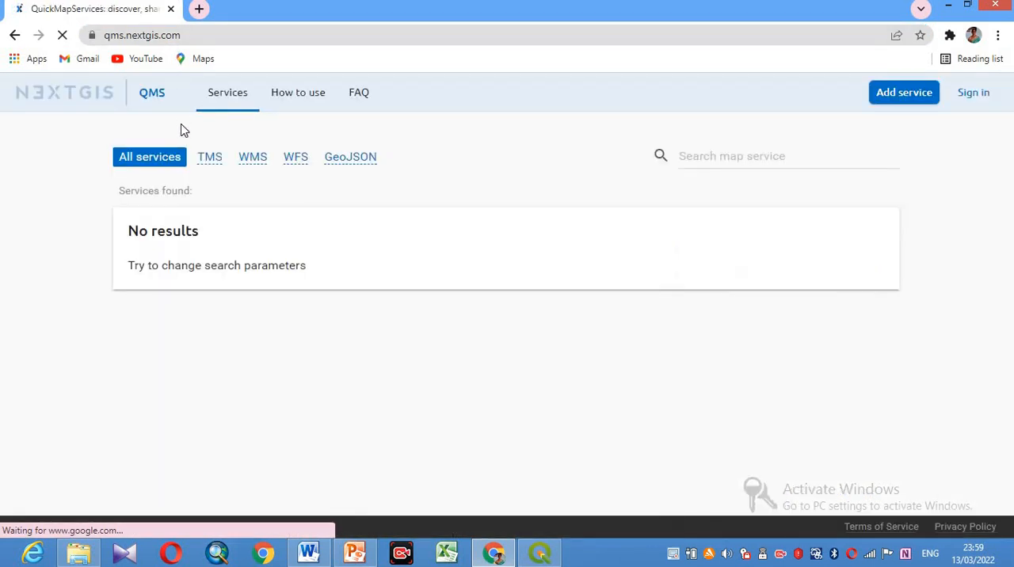
- Filter the QuickMapServices catalogue to TMS services and look through the first page of listed map services
left_click(203, 159)
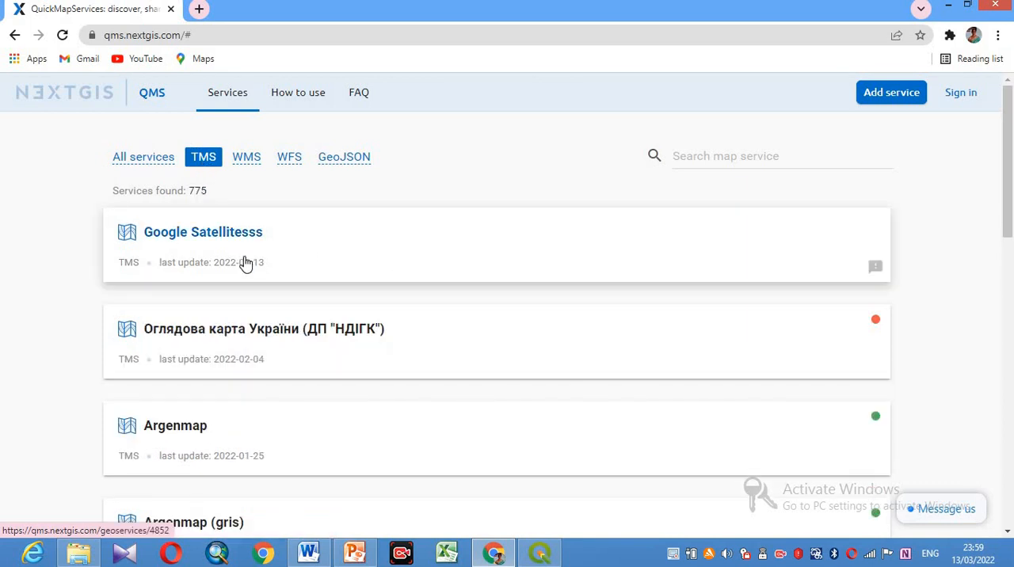
scroll(253, 305, "down", 1)
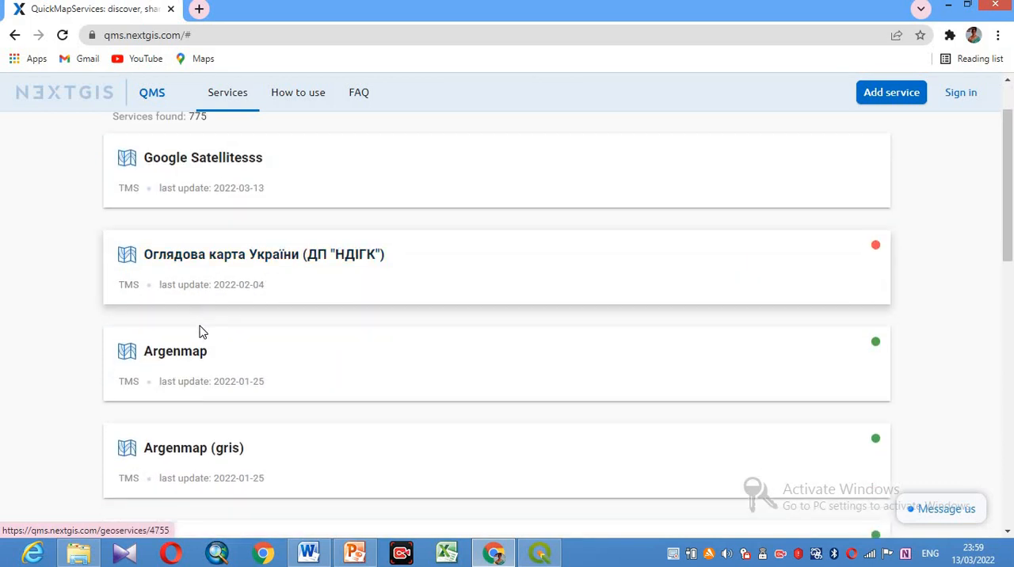
scroll(213, 374, "down", 2)
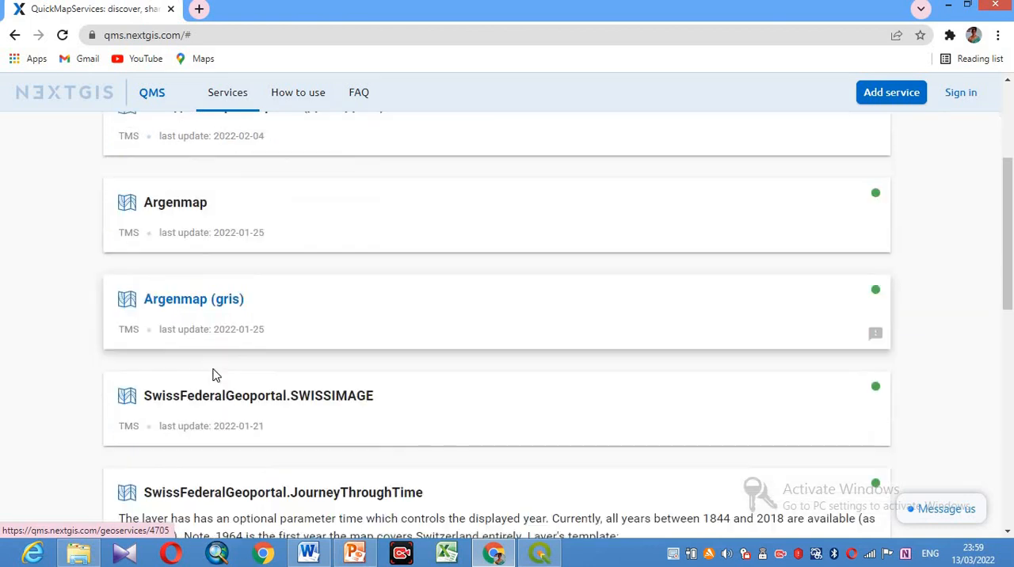
scroll(214, 376, "down", 2)
scroll(222, 317, "down", 2)
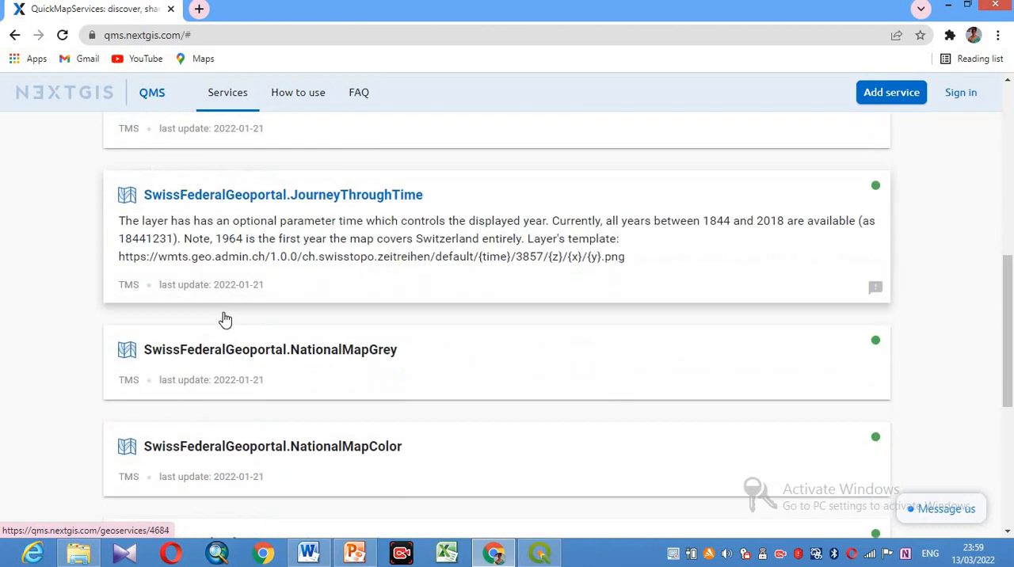
scroll(226, 321, "down", 4)
scroll(232, 331, "down", 1)
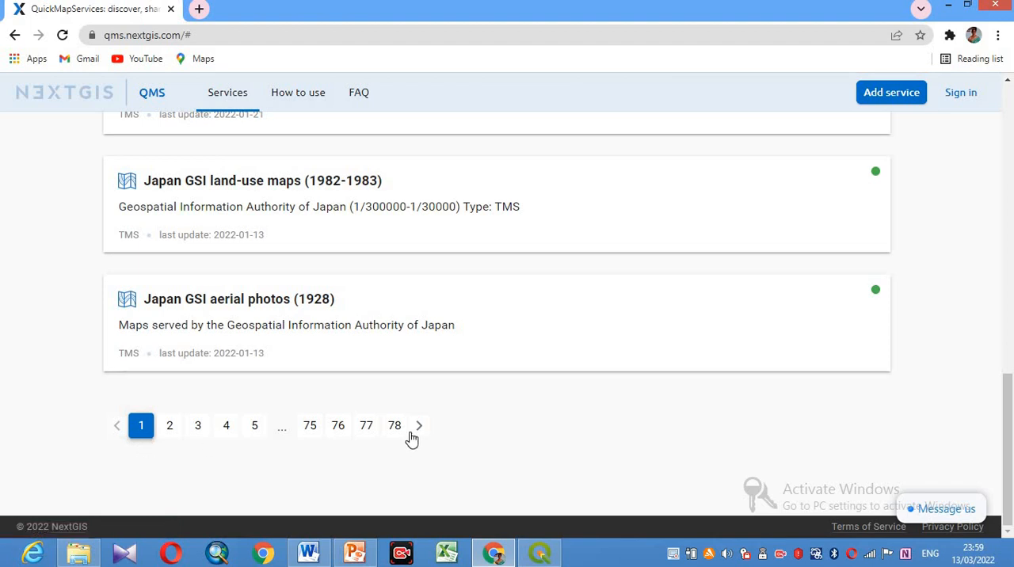
scroll(412, 438, "up", 10)
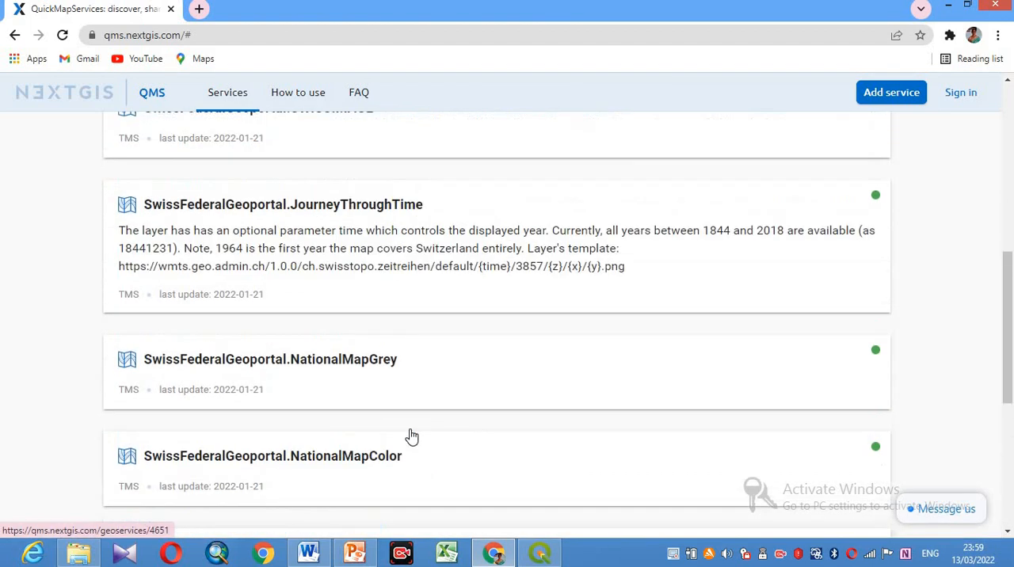
scroll(412, 438, "up", 3)
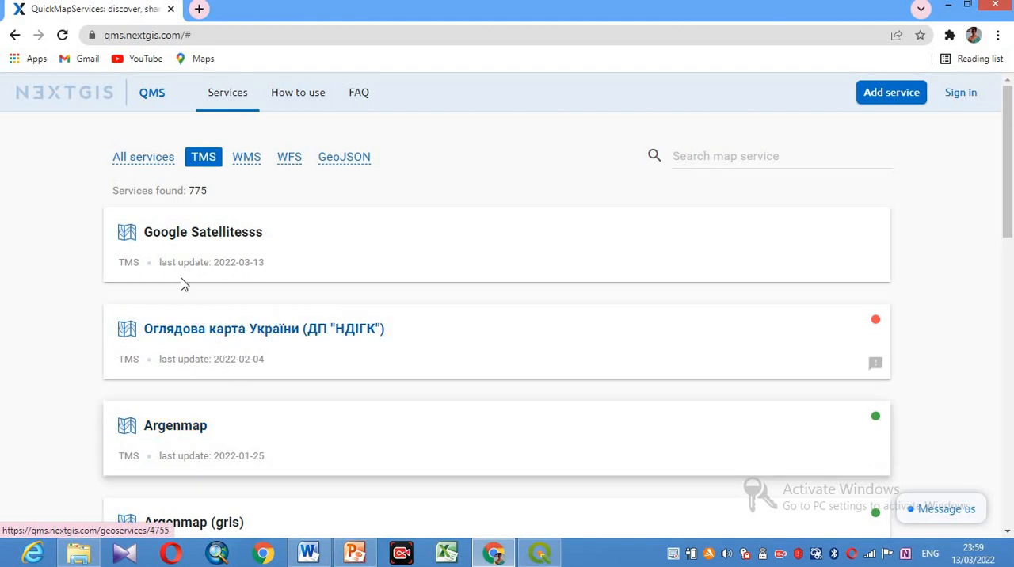
- View the TMS info of the Google Satellitesss service and the Word document listing the tile URLs
left_click(203, 236)
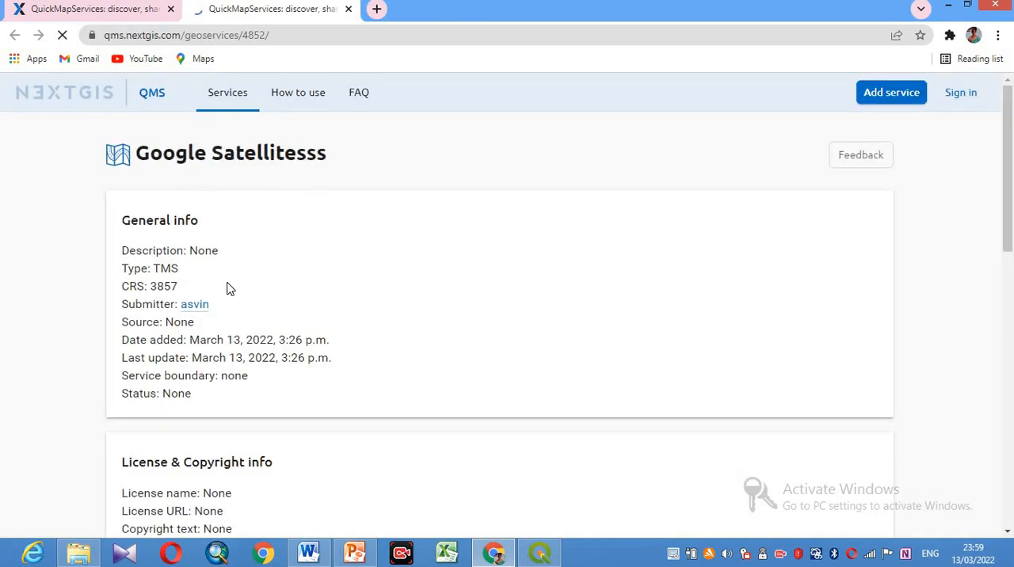
scroll(233, 286, "down", 6)
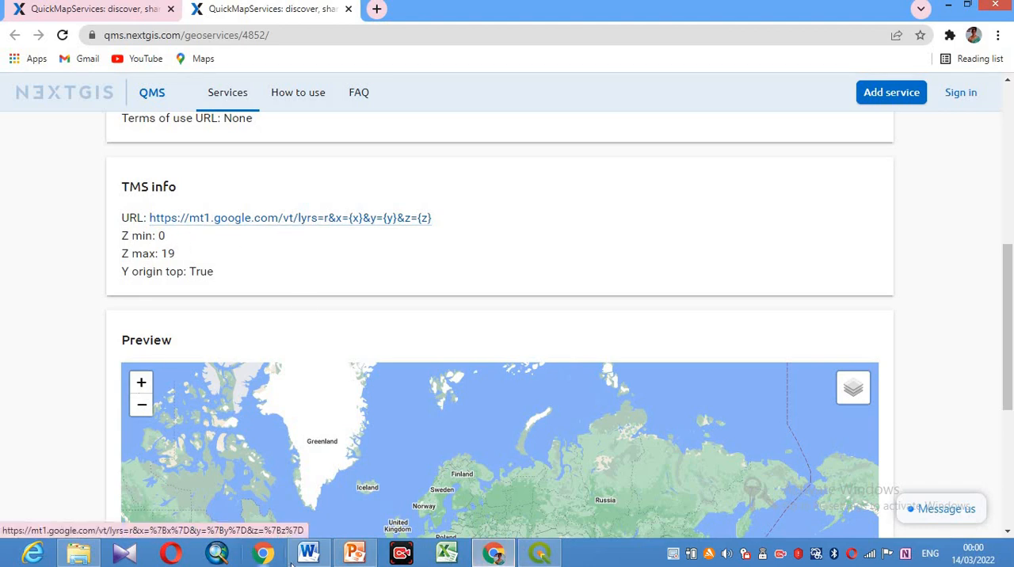
mouse_move(309, 553)
left_click(322, 508)
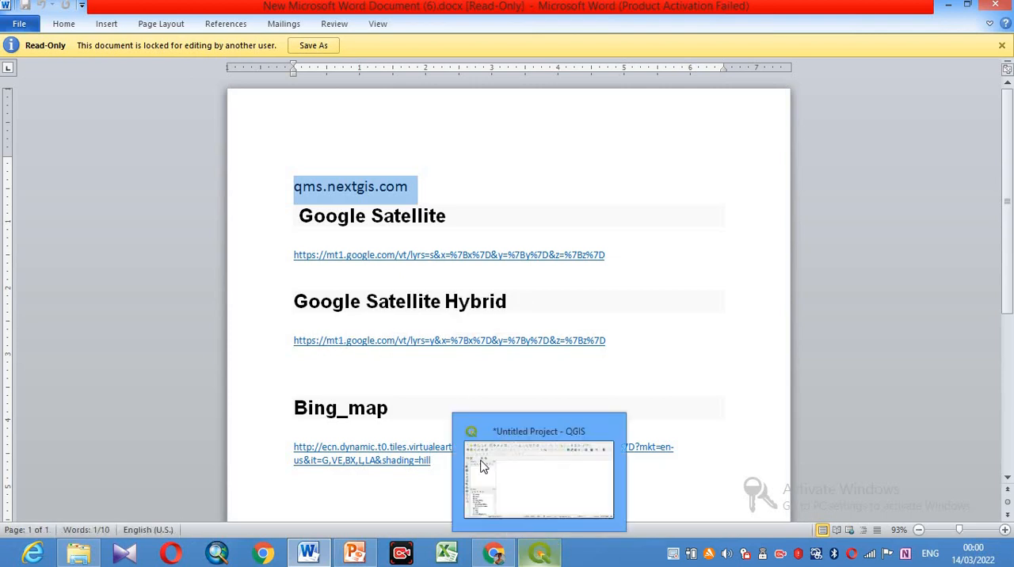
- Switch back to QGIS and start a new connection for XYZ Tiles
left_click(539, 552)
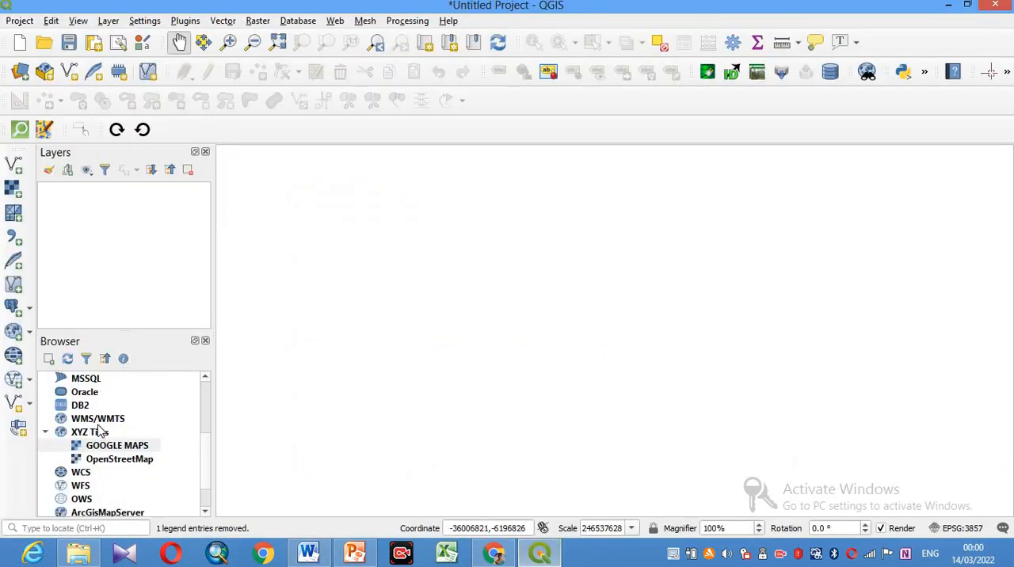
right_click(103, 434)
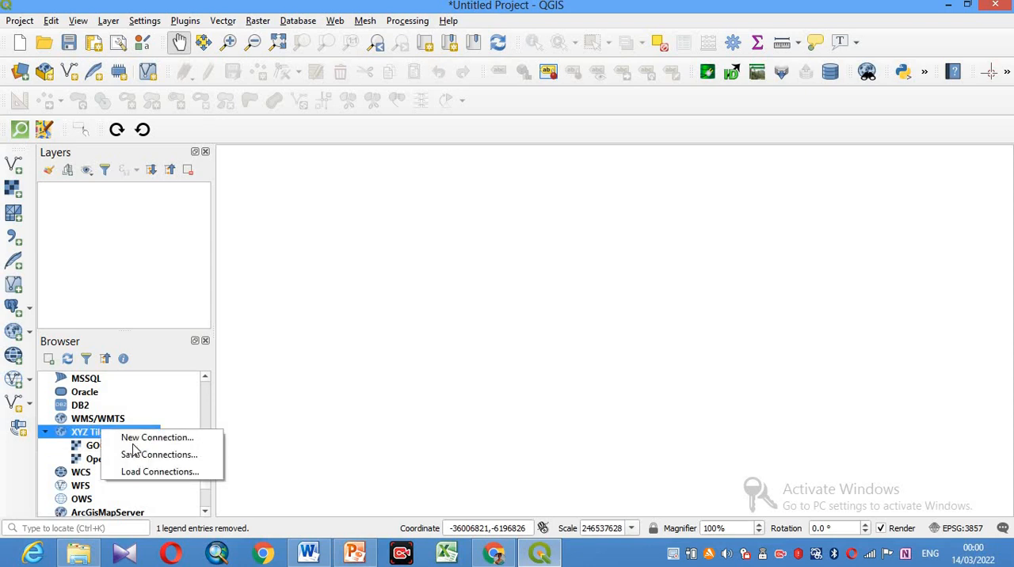
left_click(145, 446)
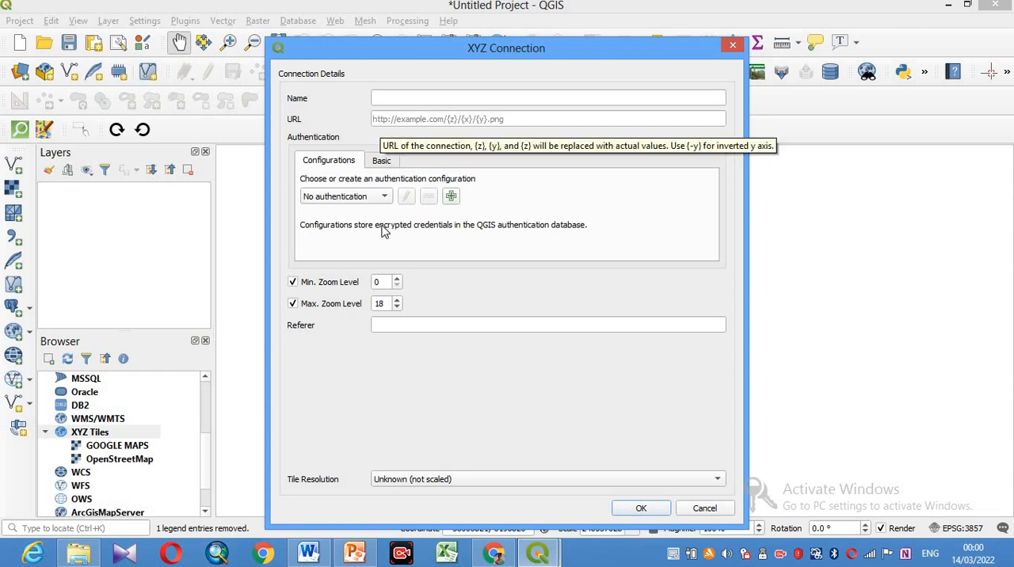
left_click(308, 553)
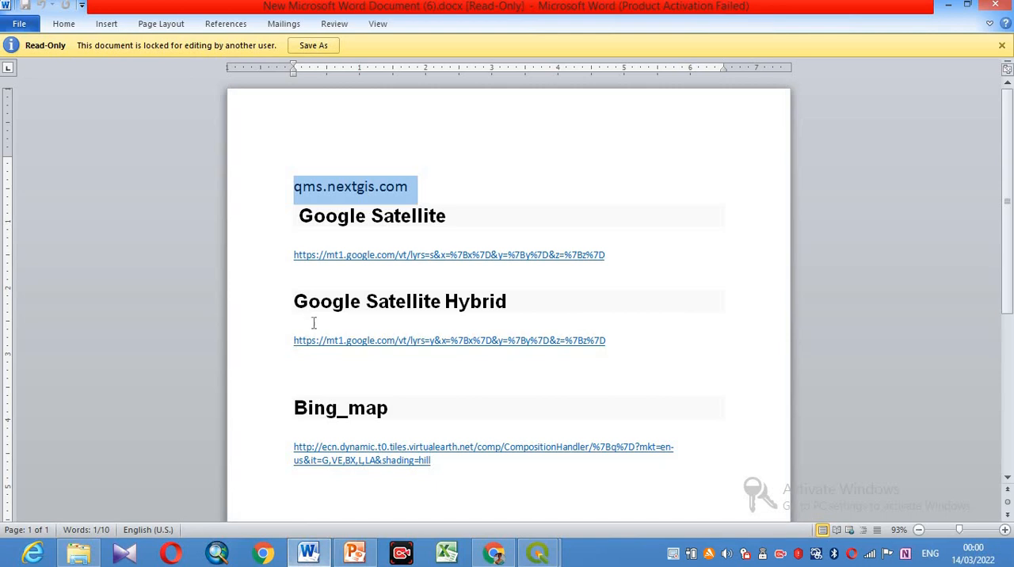
left_click_drag(324, 345, 612, 342)
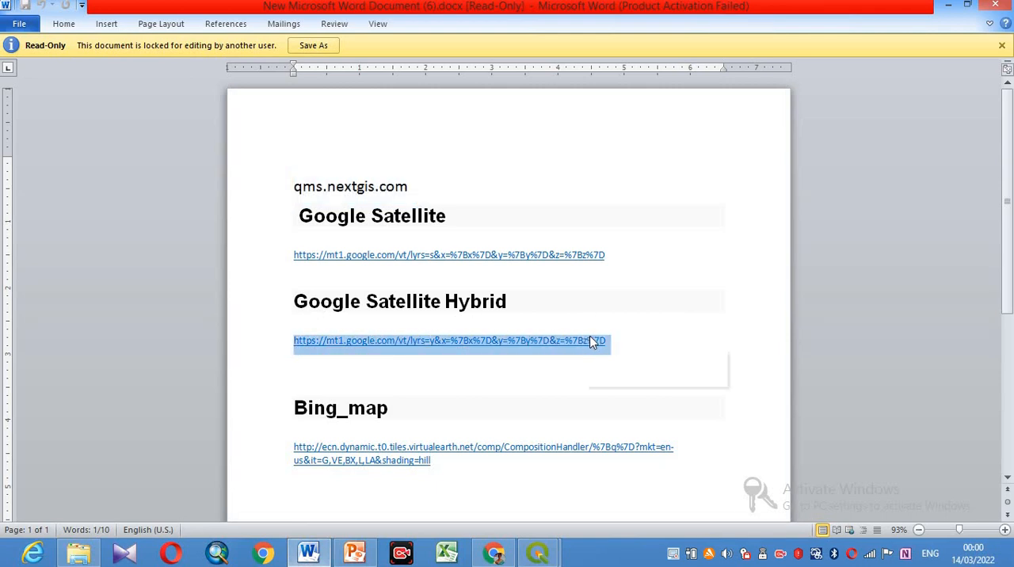
right_click(590, 342)
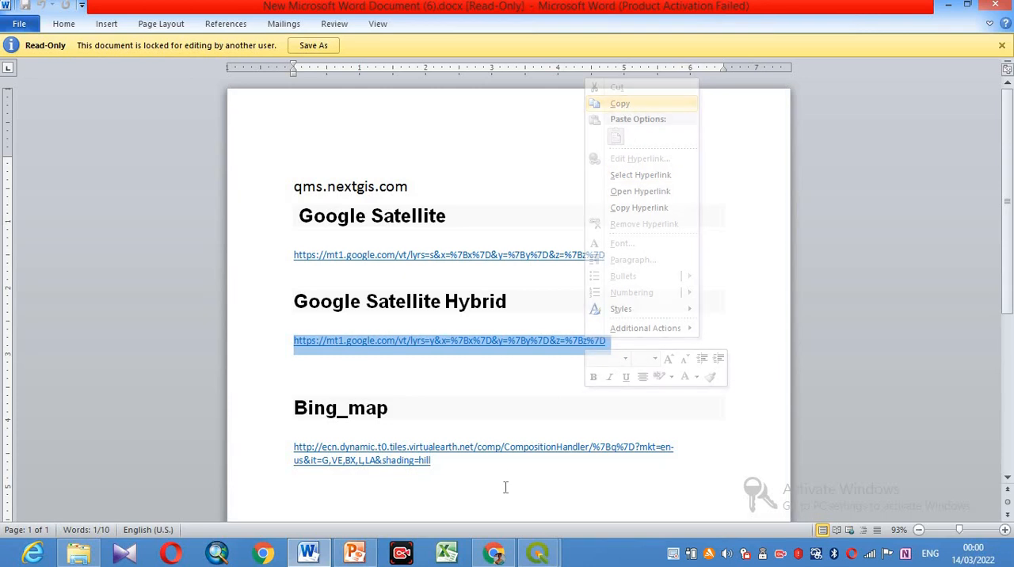
mouse_move(501, 557)
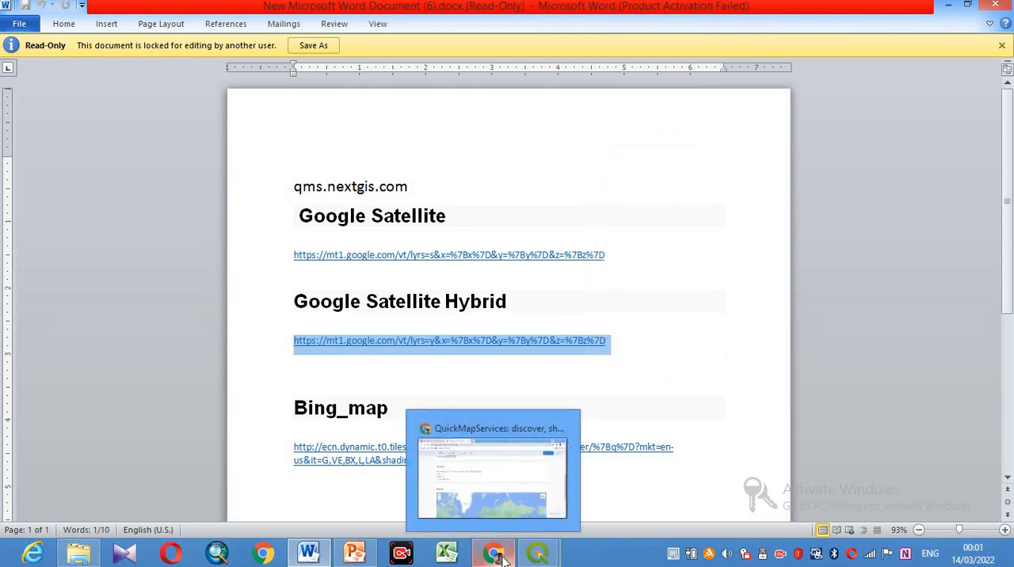
left_click(538, 553)
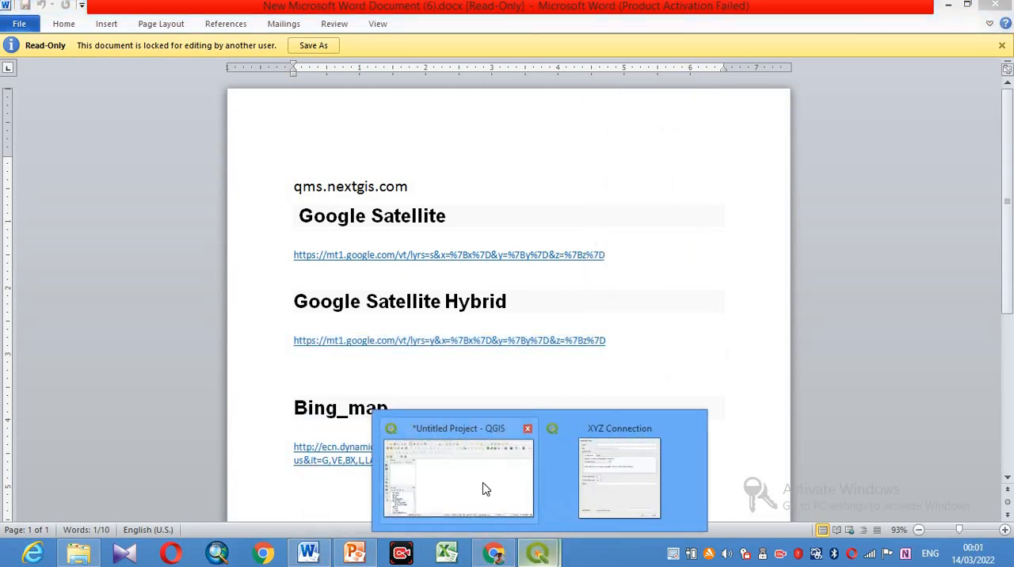
left_click(485, 489)
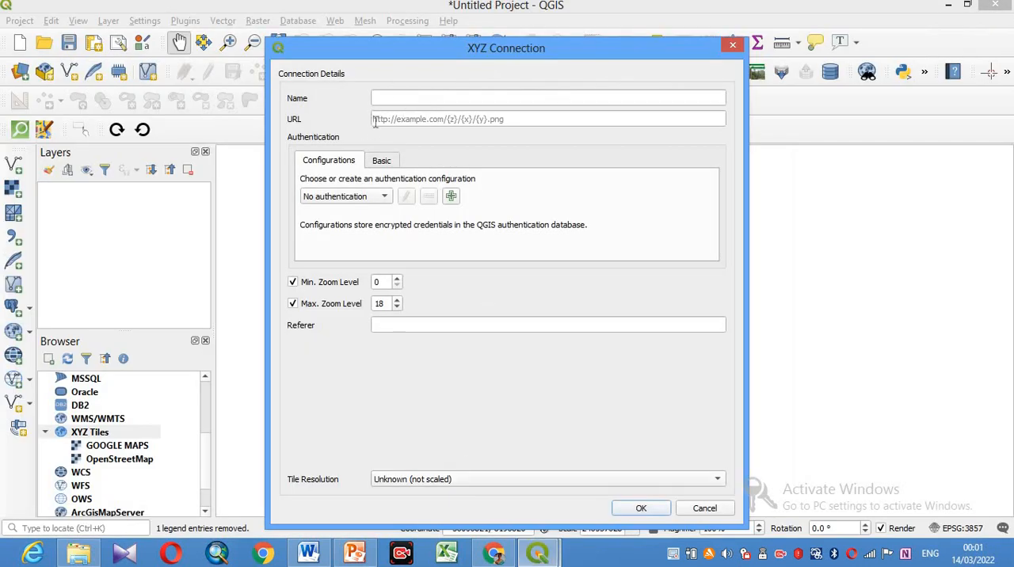
right_click(376, 121)
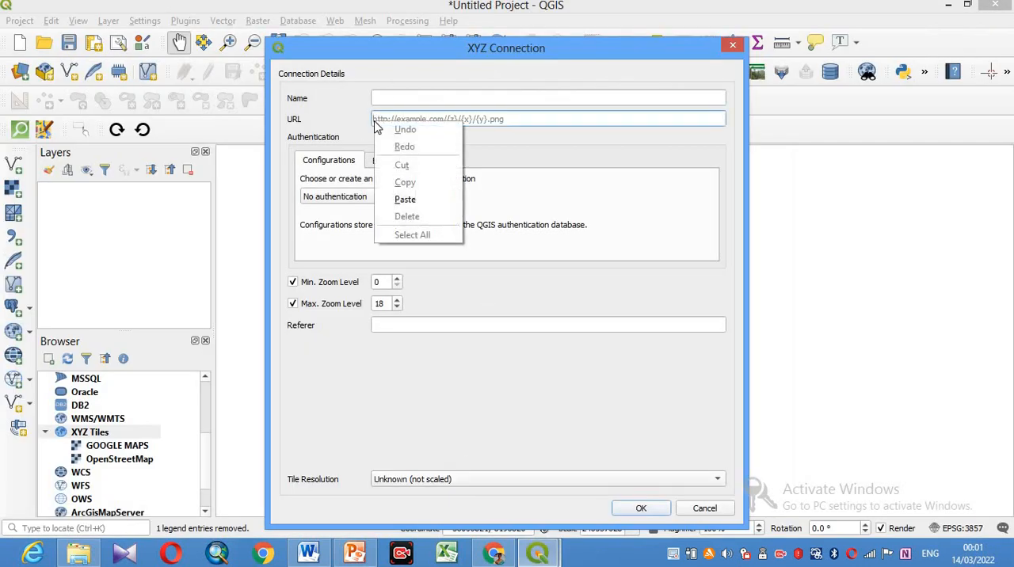
left_click(407, 198)
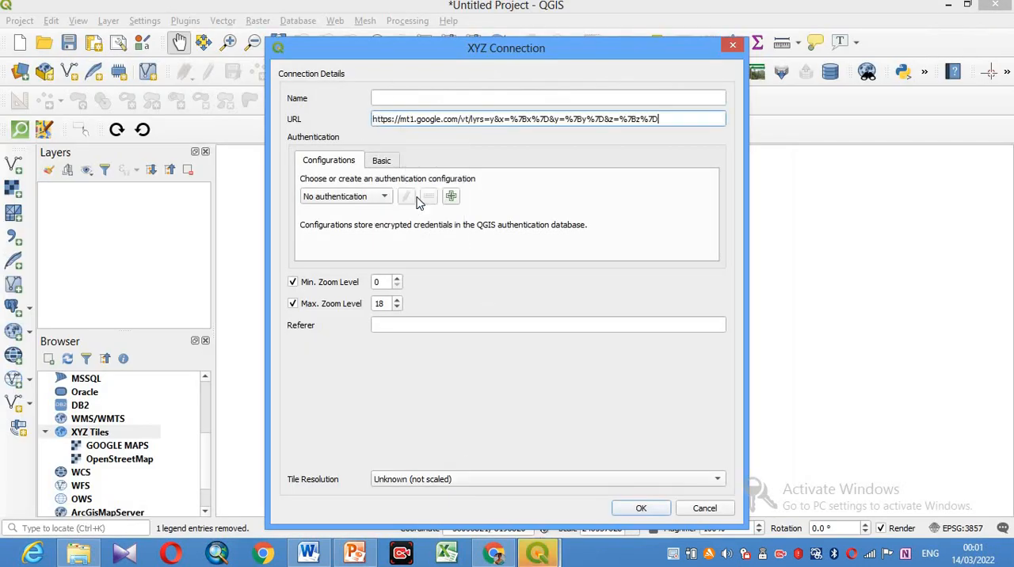
- Copy the heading Google Satellite Hybrid from the Word document into the XYZ connection's name and save the connection
left_click(309, 552)
left_click_drag(516, 298, 326, 301)
right_click(326, 300)
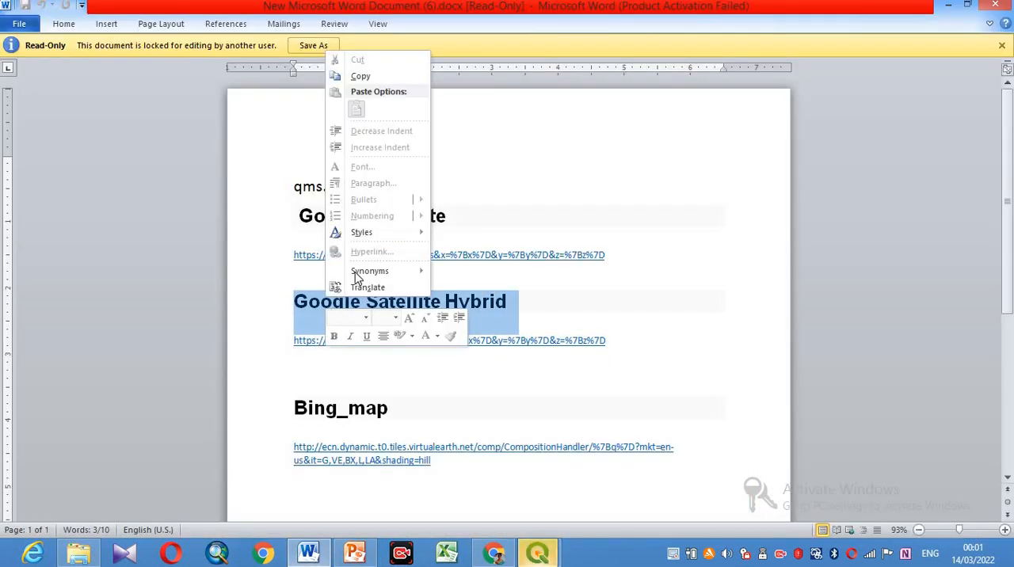
left_click(361, 78)
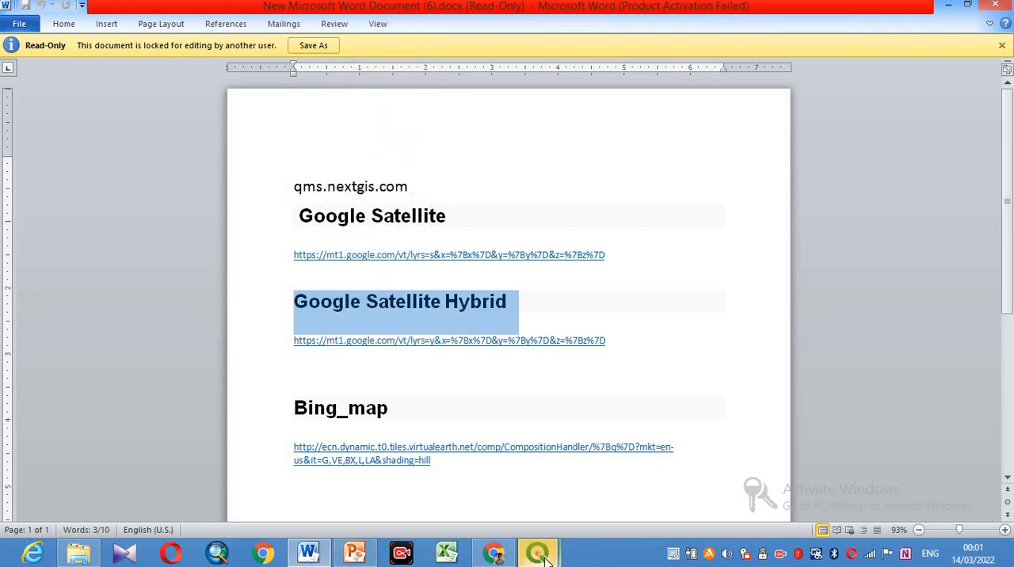
mouse_move(539, 554)
left_click(499, 473)
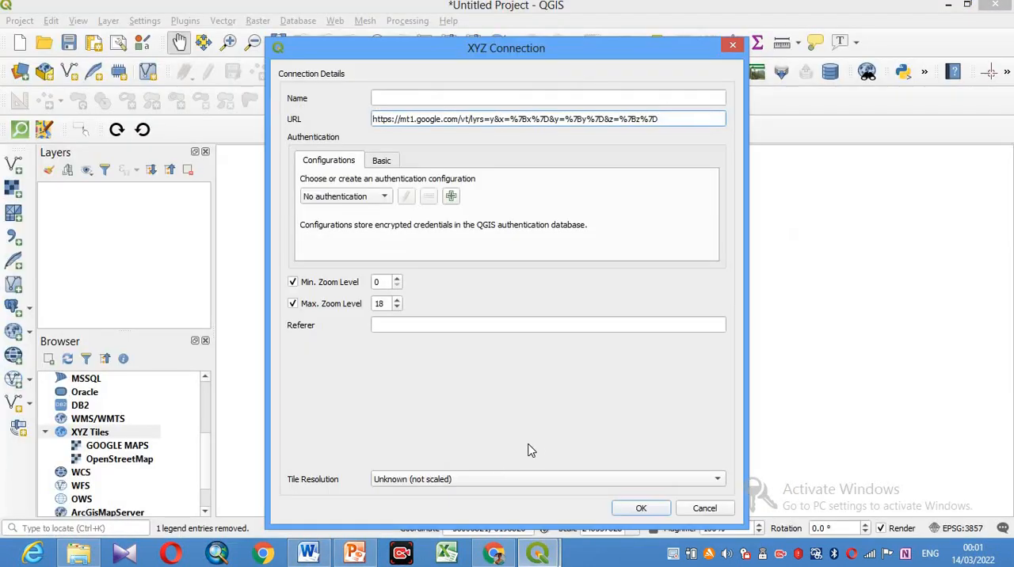
left_click(375, 97)
right_click(375, 97)
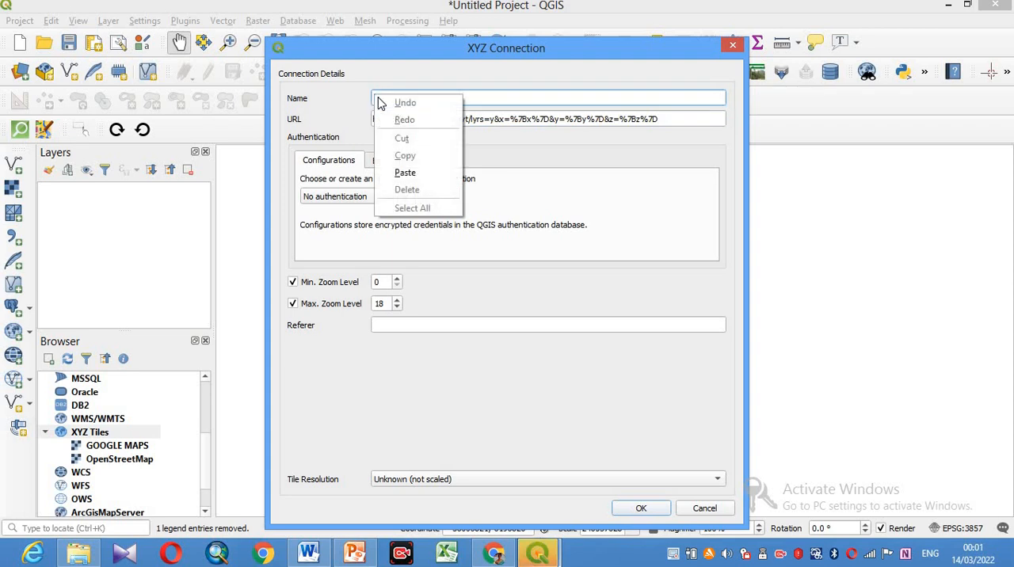
left_click(413, 176)
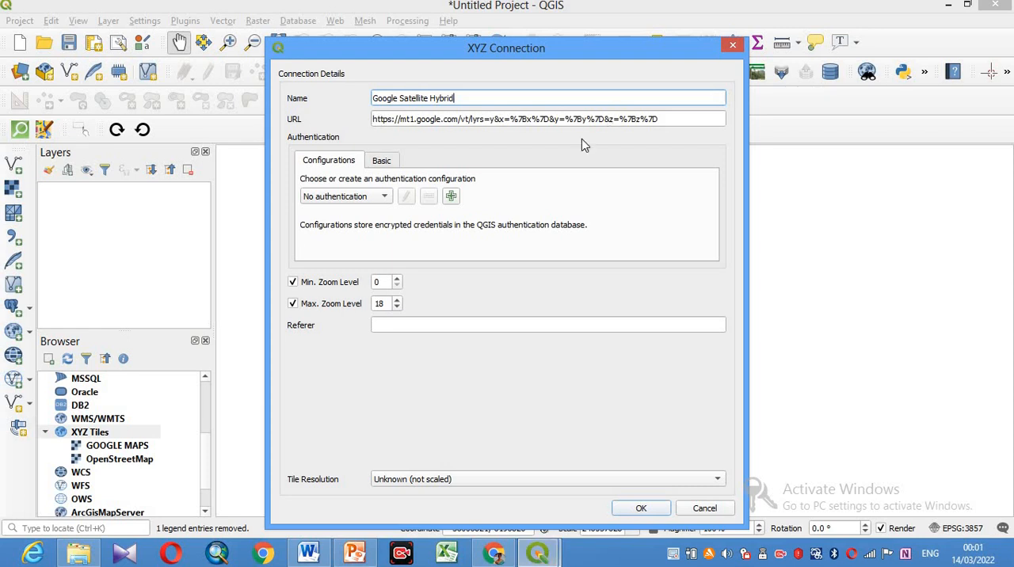
left_click(641, 509)
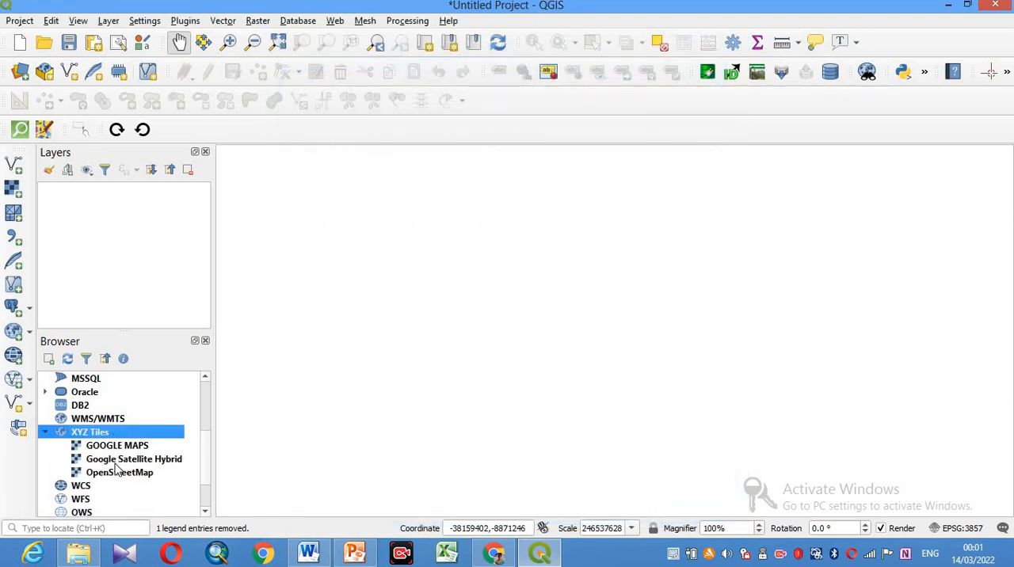
- Add the Google Satellite Hybrid tiles to the map as a layer and look closer at the continents
left_click(171, 463)
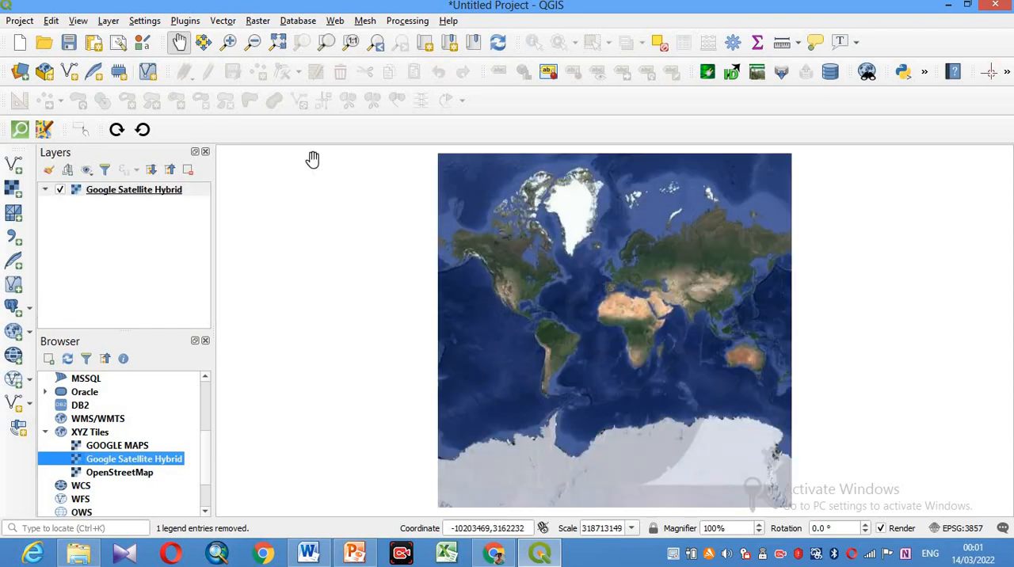
left_click(228, 42)
left_click_drag(421, 174, 901, 469)
left_click_drag(414, 225, 810, 396)
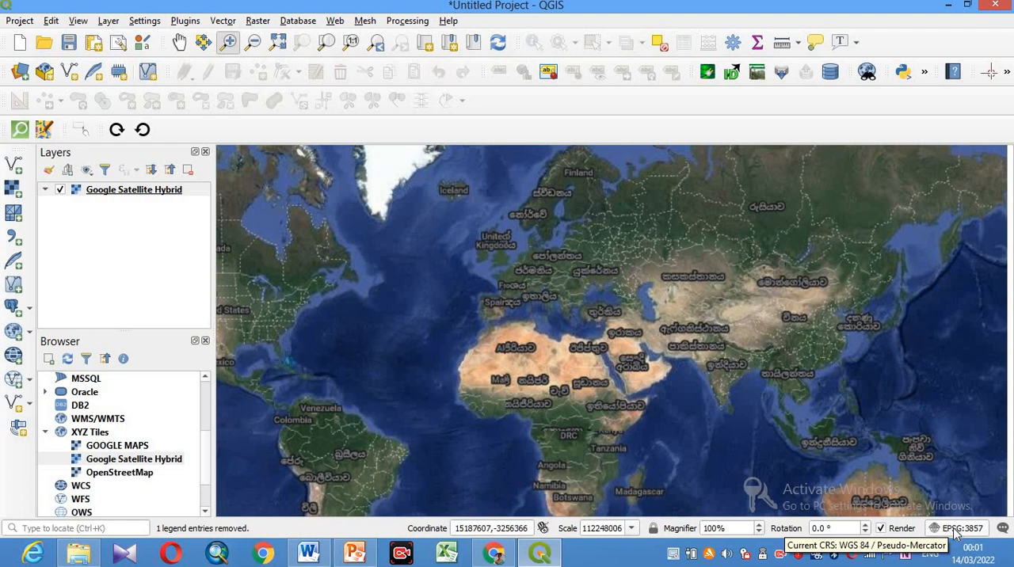
- Set the project CRS to Kandawala / Sri Lanka Grid (EPSG:5234) and zoom to the Google Satellite Hybrid layer
left_click(953, 528)
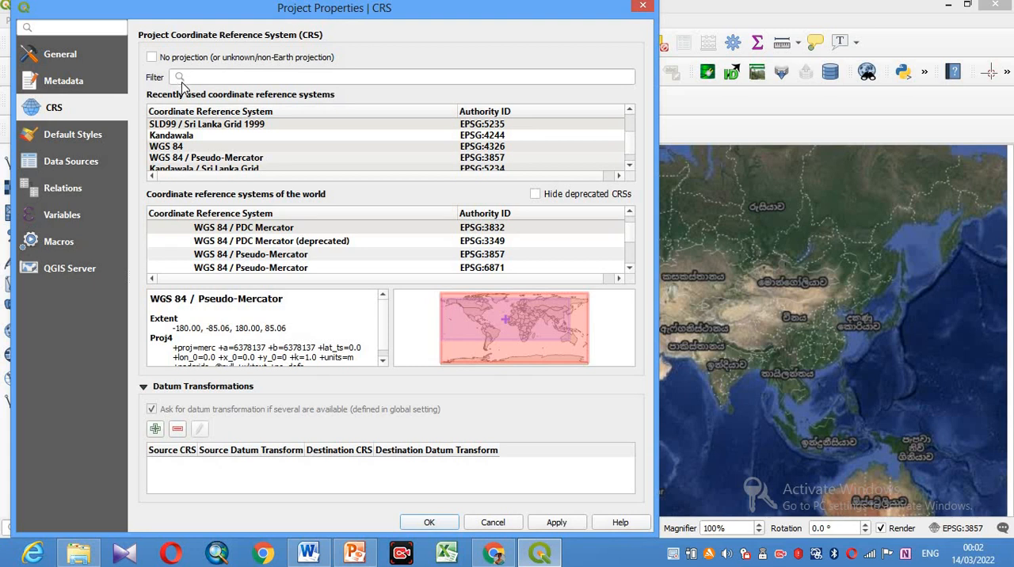
scroll(198, 162, "down", 1)
left_click(199, 159)
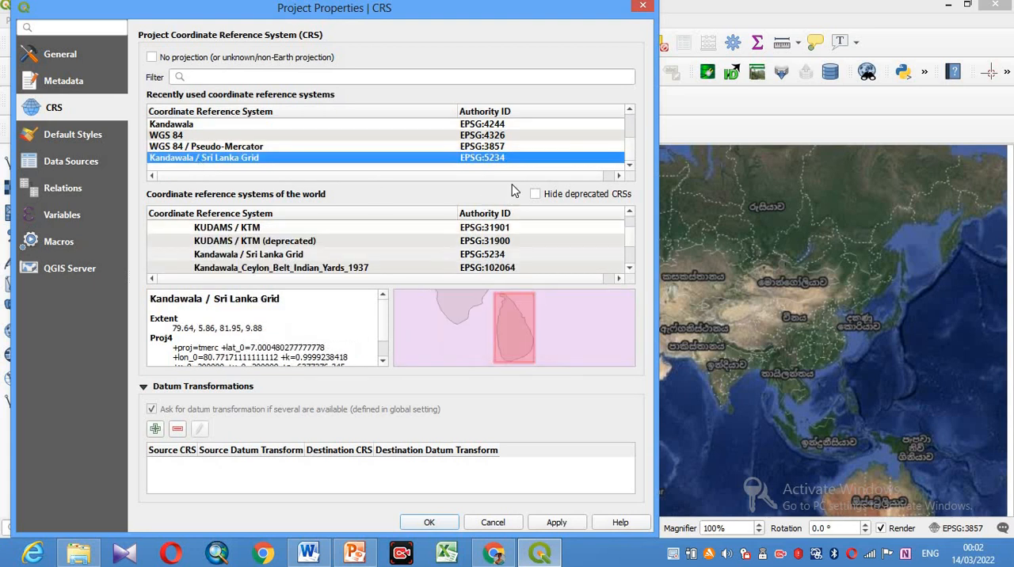
left_click(555, 522)
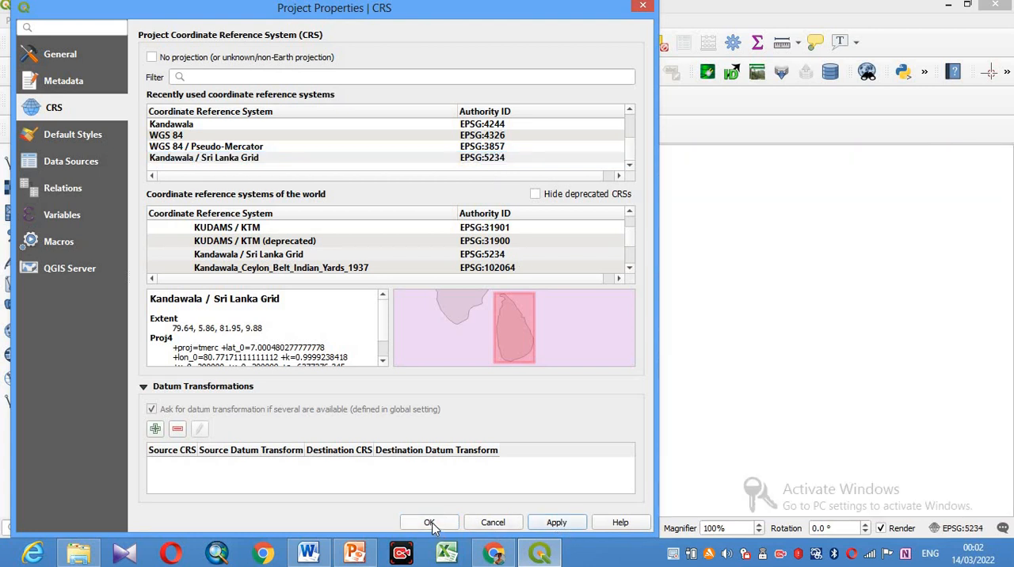
left_click(430, 523)
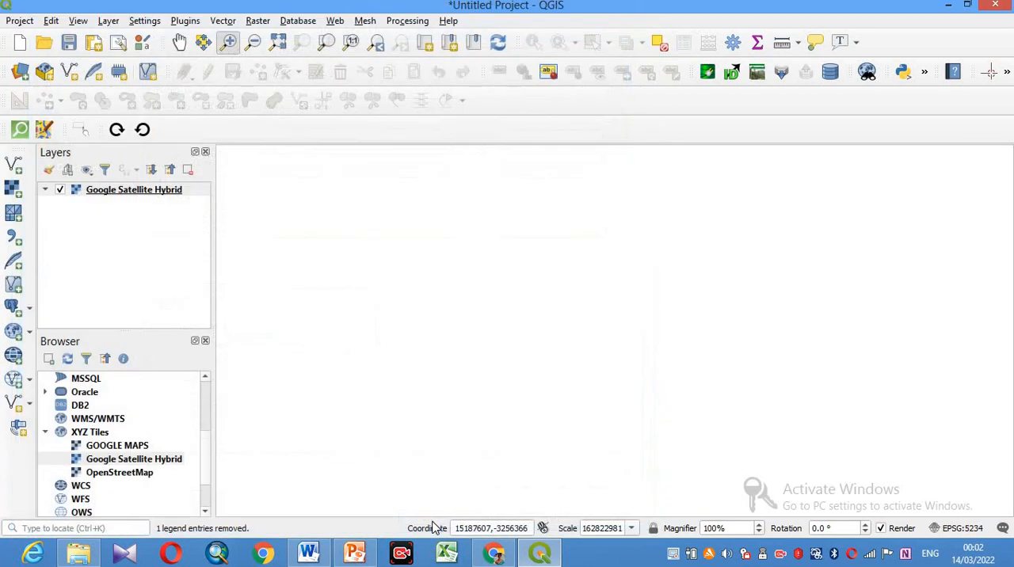
right_click(162, 194)
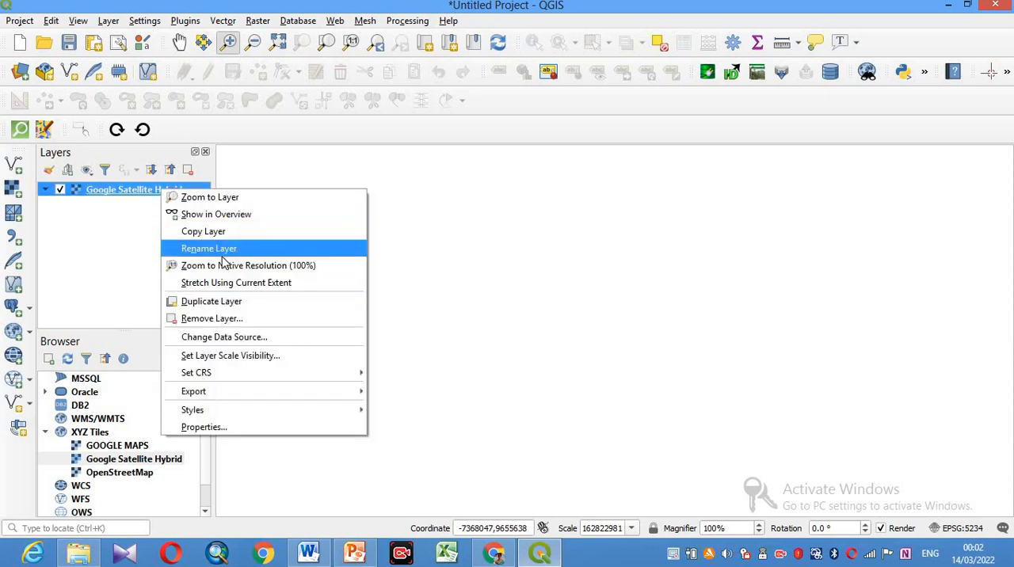
left_click(212, 198)
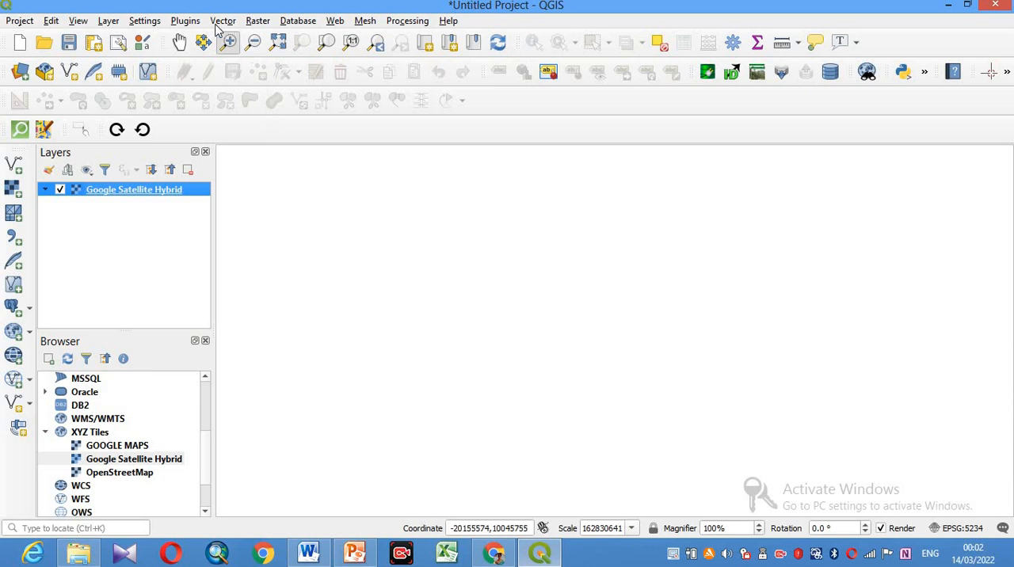
right_click(181, 195)
- Switch the project CRS back to WGS 84 / Pseudo-Mercator (EPSG:3857)
left_click(952, 528)
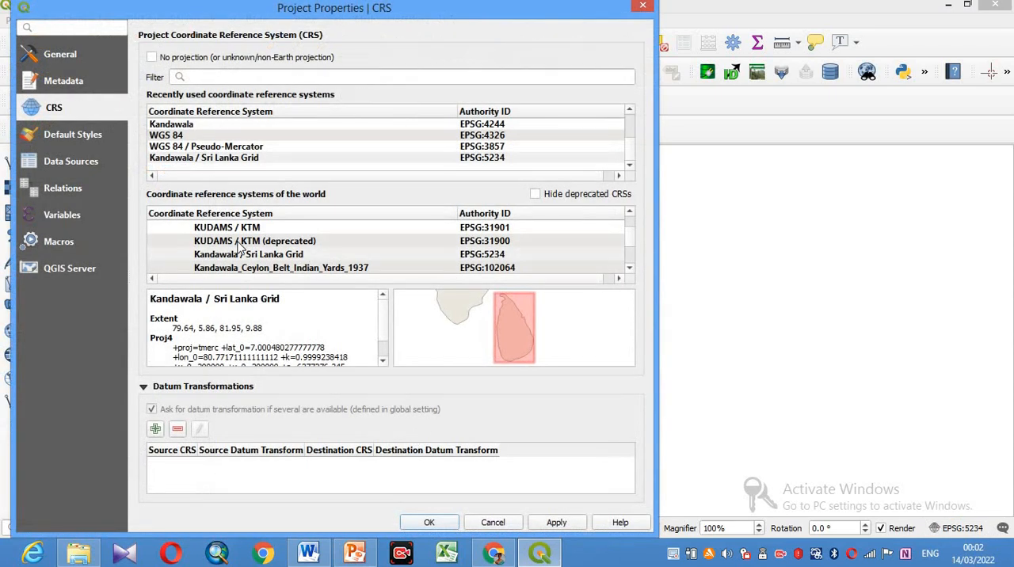
left_click(198, 146)
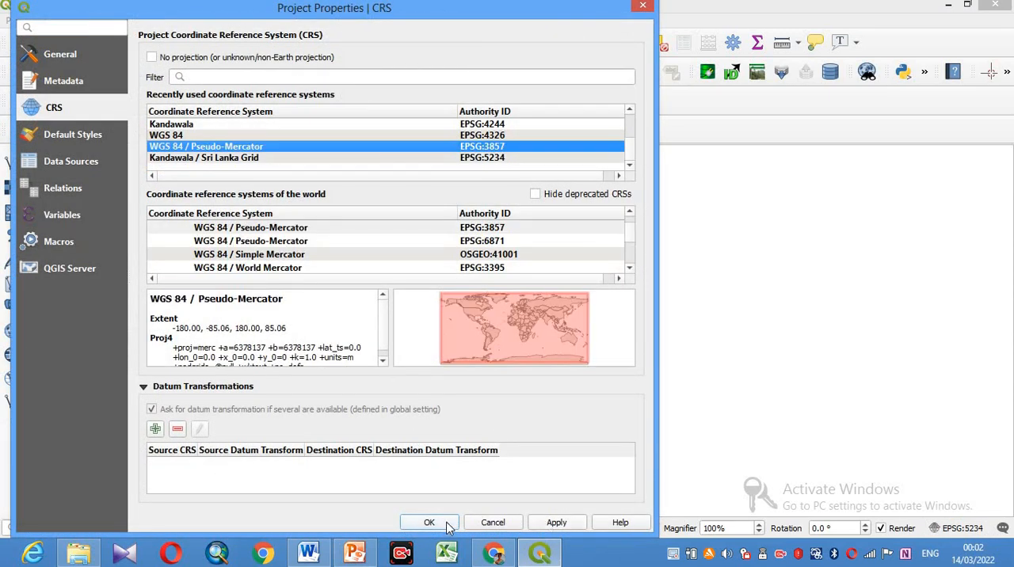
left_click(429, 522)
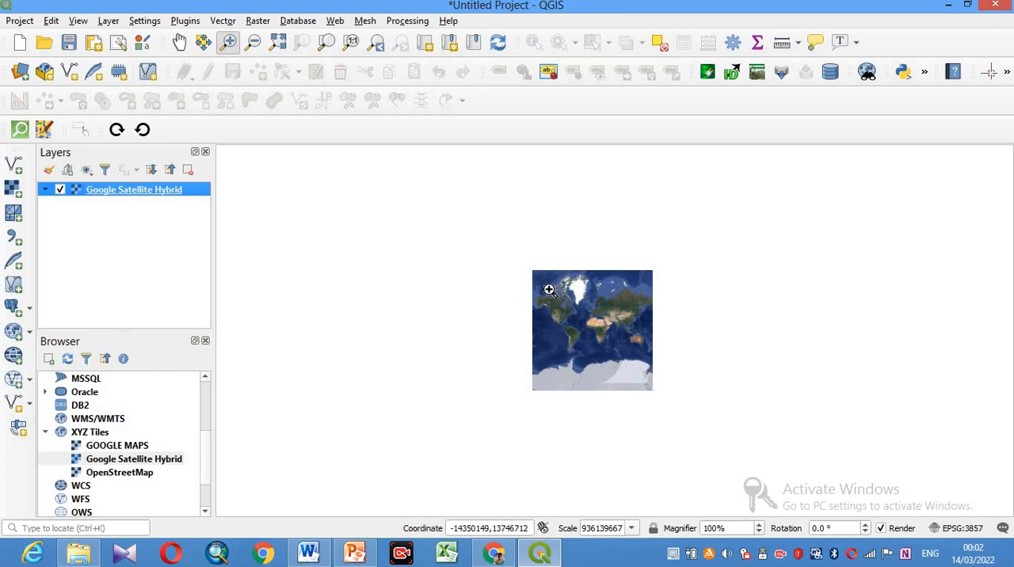
- Apply Kandawala / Sri Lanka Grid (EPSG:5234) as the project's coordinate reference system again
left_click(957, 529)
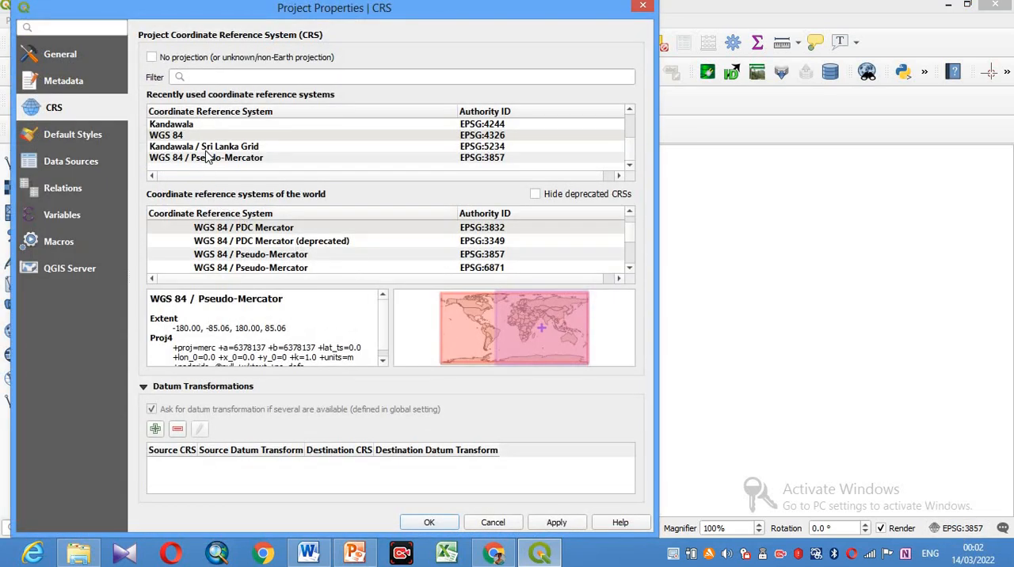
left_click(240, 151)
left_click(556, 522)
left_click(428, 523)
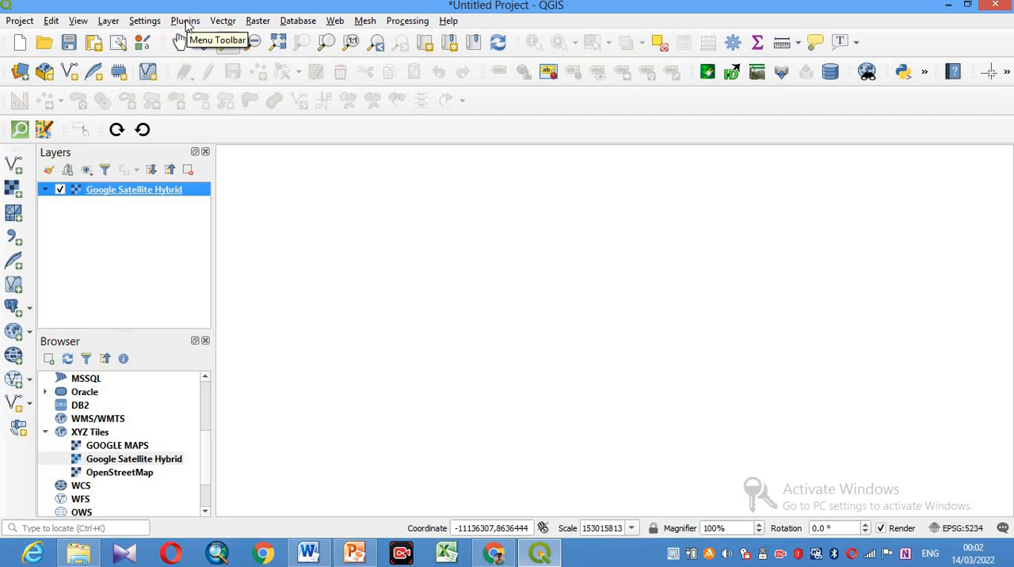
- Find the address "sri lanka" with the GeoCoding plugin and load all the places found
left_click(187, 22)
mouse_move(277, 72)
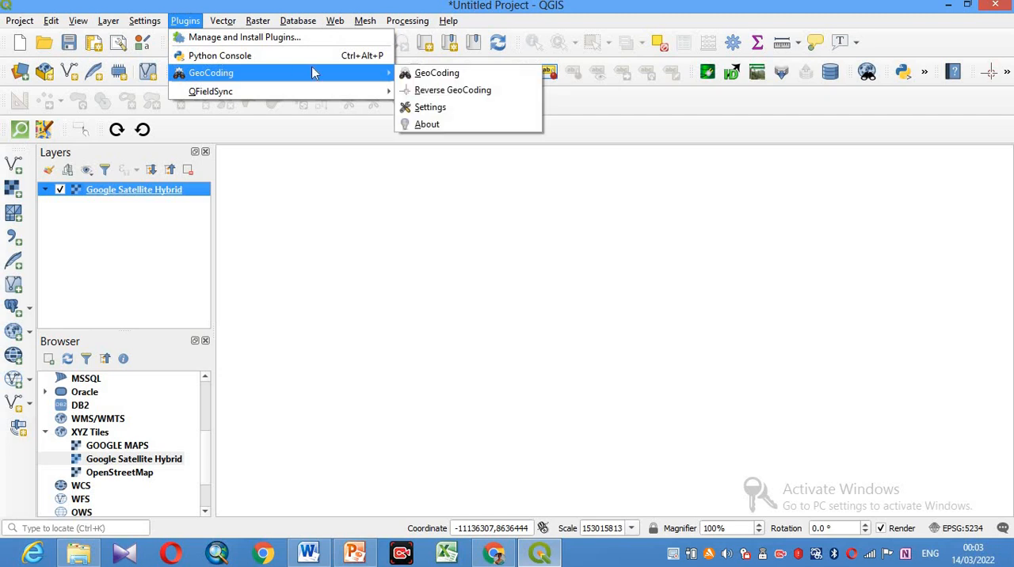
left_click(448, 77)
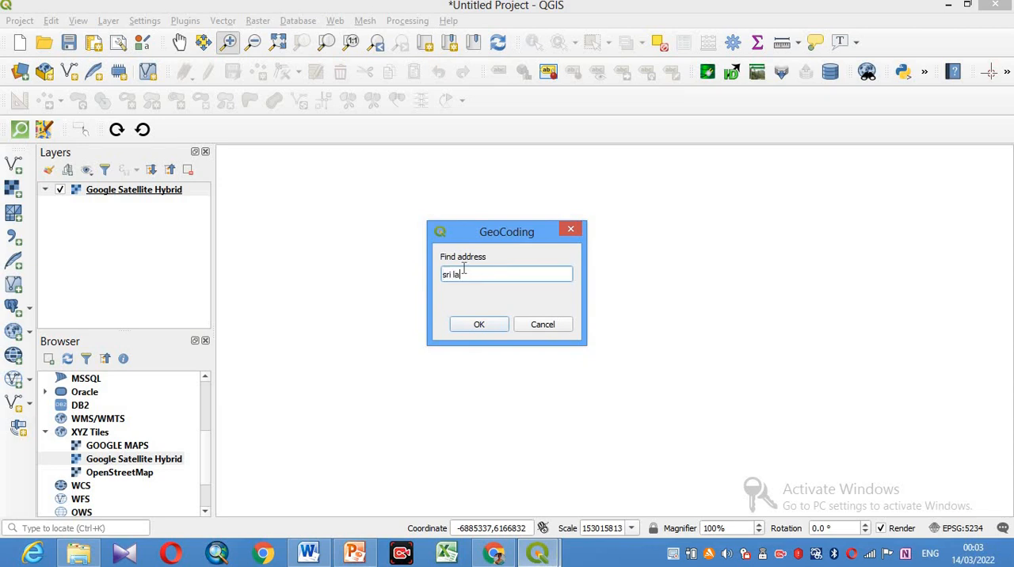
left_click(474, 327)
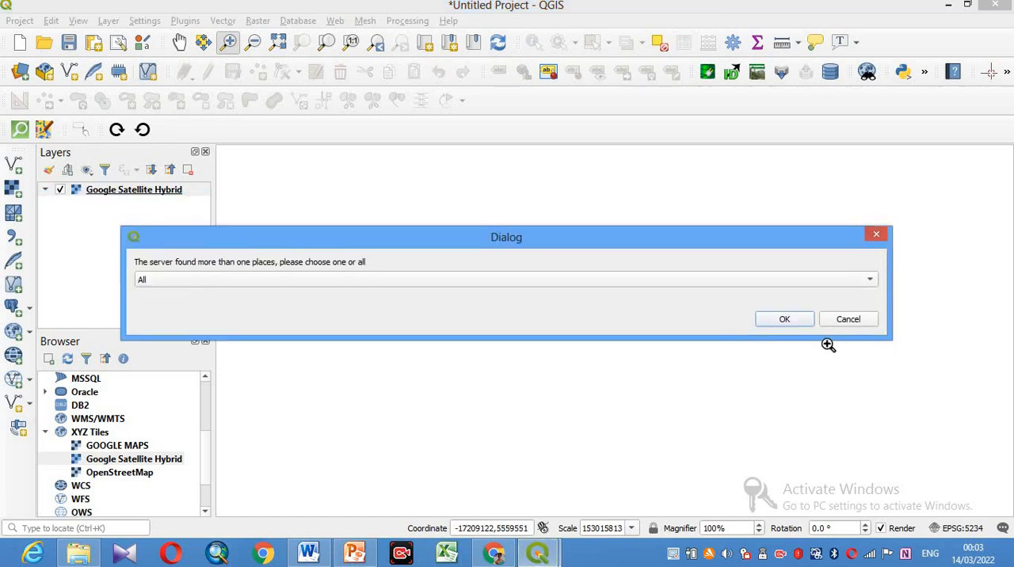
left_click(784, 319)
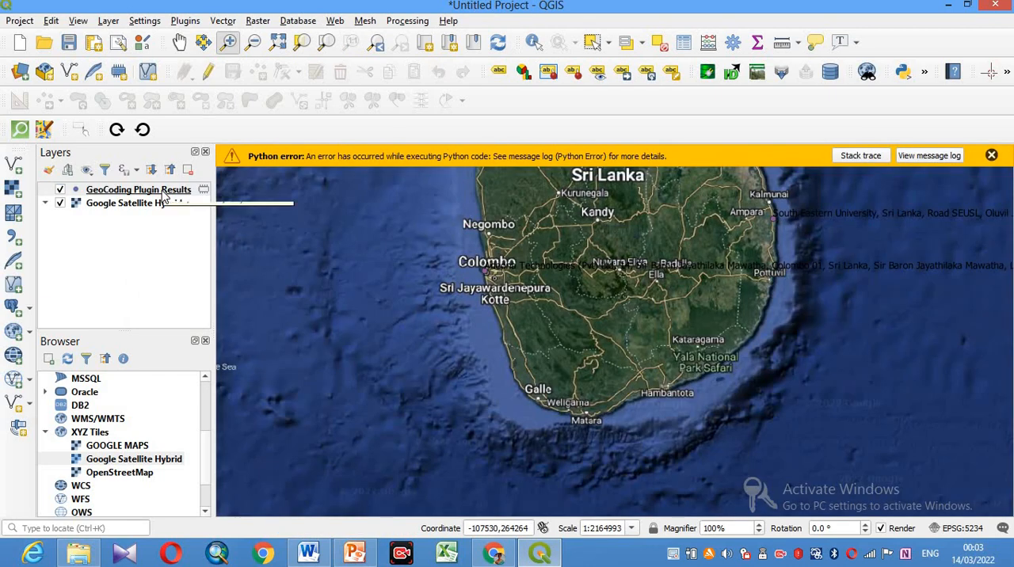
- Remove the GeoCoding Plugin Results layer from the project and dismiss the Python error message
right_click(162, 194)
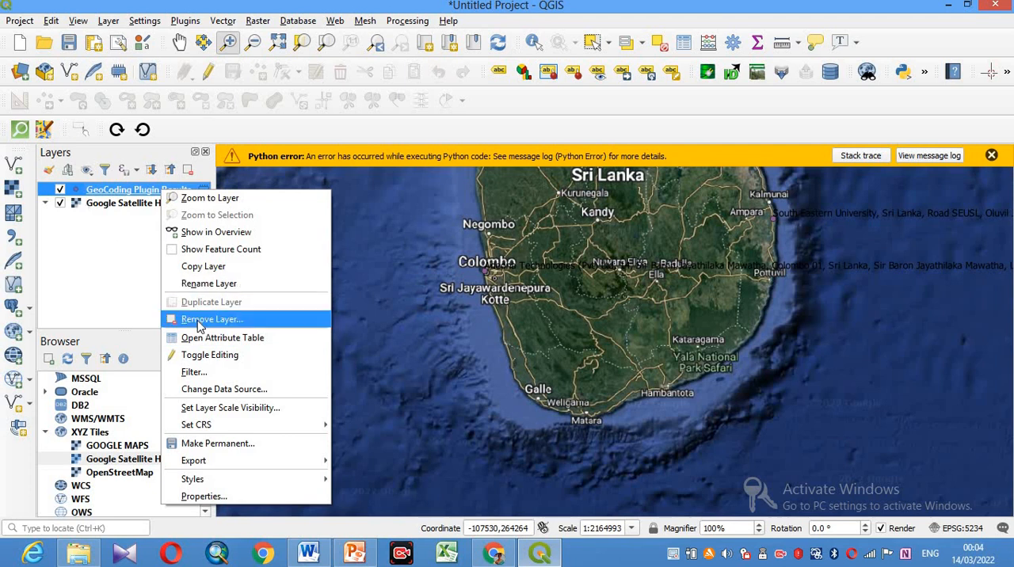
left_click(211, 319)
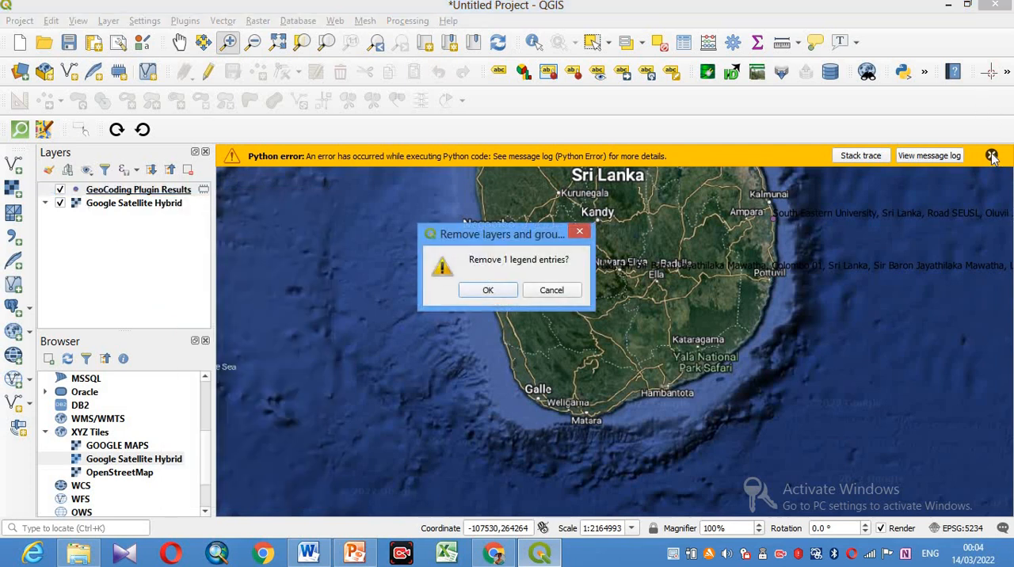
left_click(488, 290)
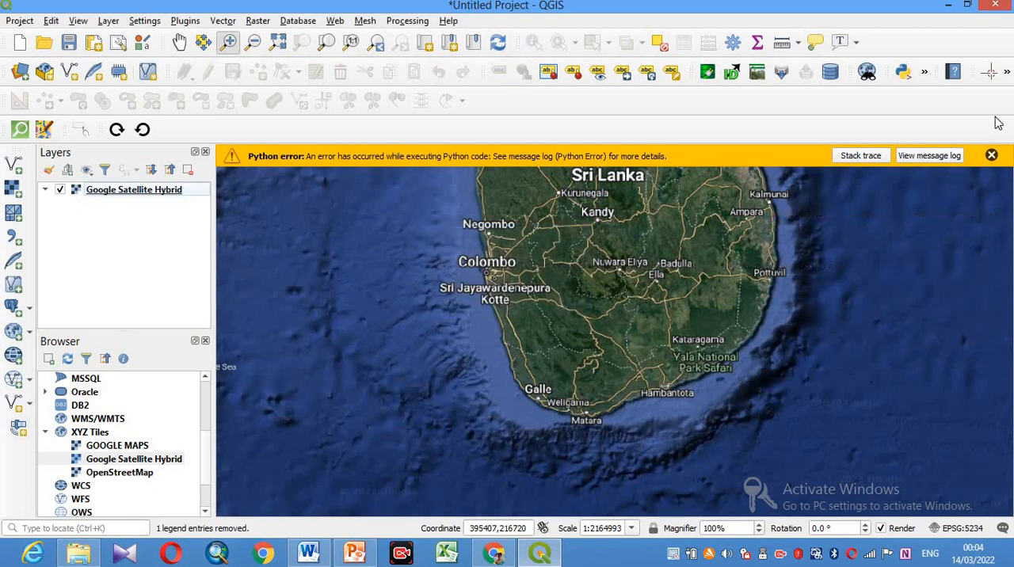
left_click(993, 156)
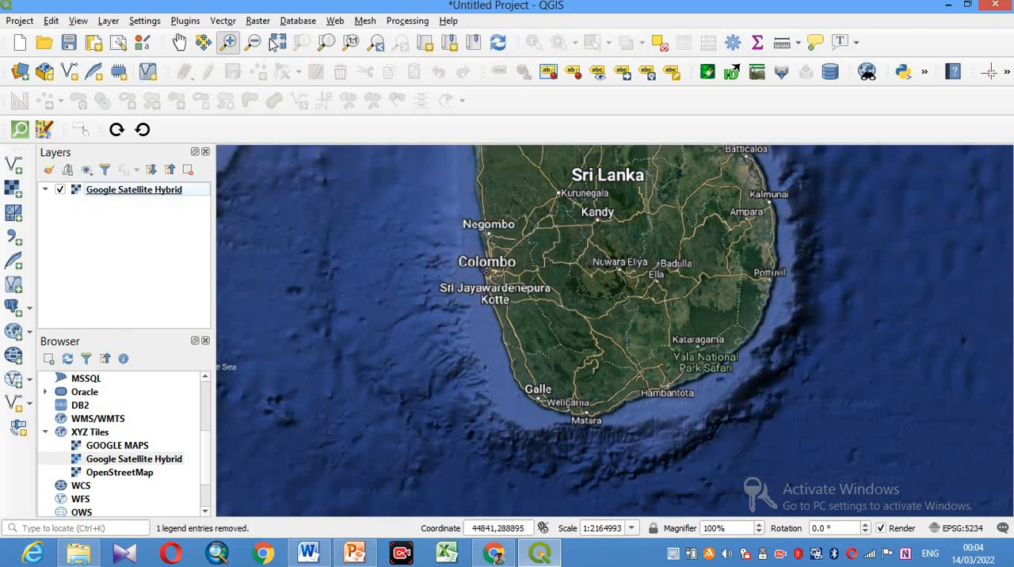
- Examine the satellite hybrid imagery of Sri Lanka's southern coast, closing in on Galle and its fort
left_click(180, 42)
left_click_drag(567, 263, 478, 265)
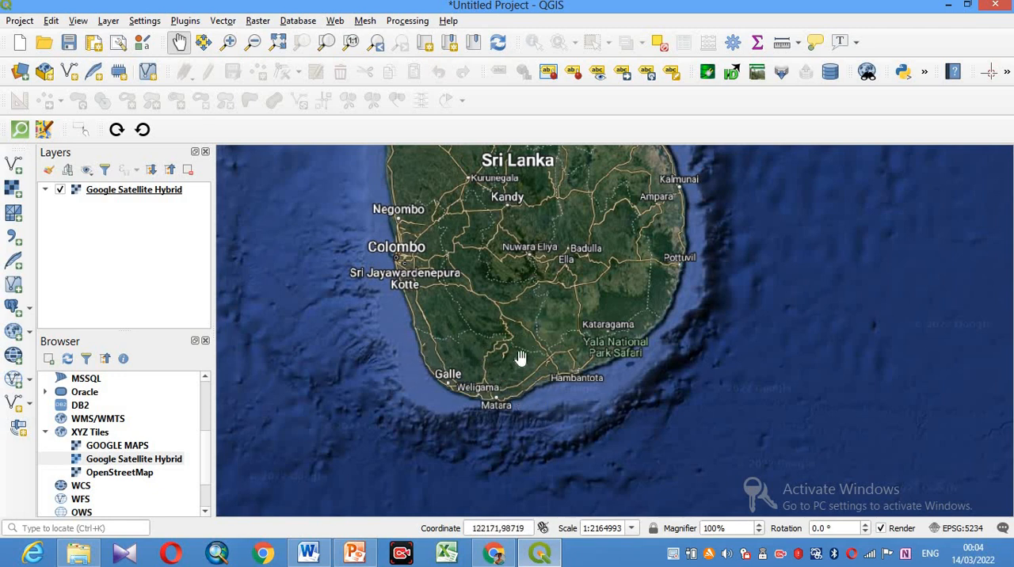
left_click_drag(498, 357, 513, 284)
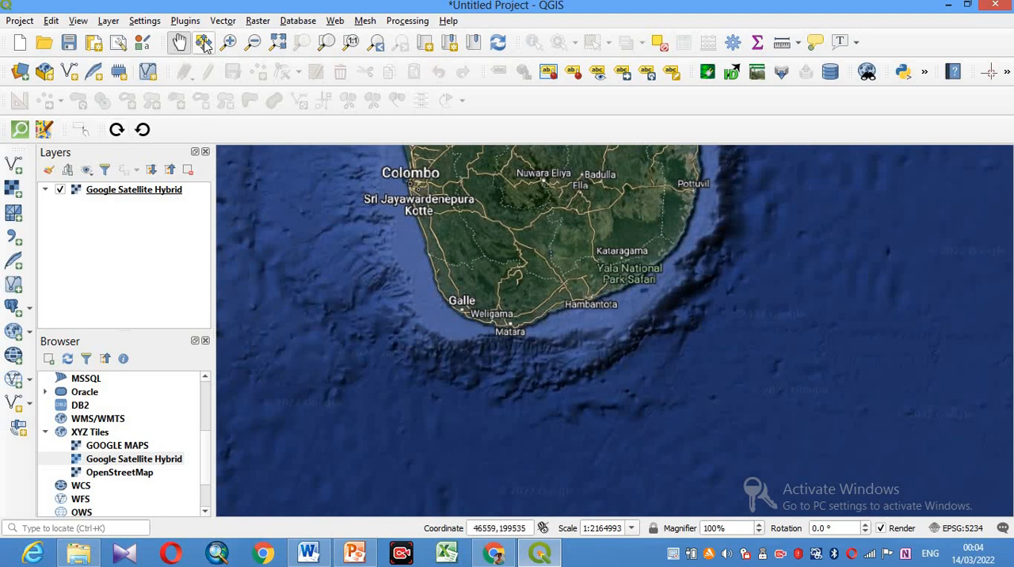
left_click(228, 42)
left_click_drag(396, 257, 520, 346)
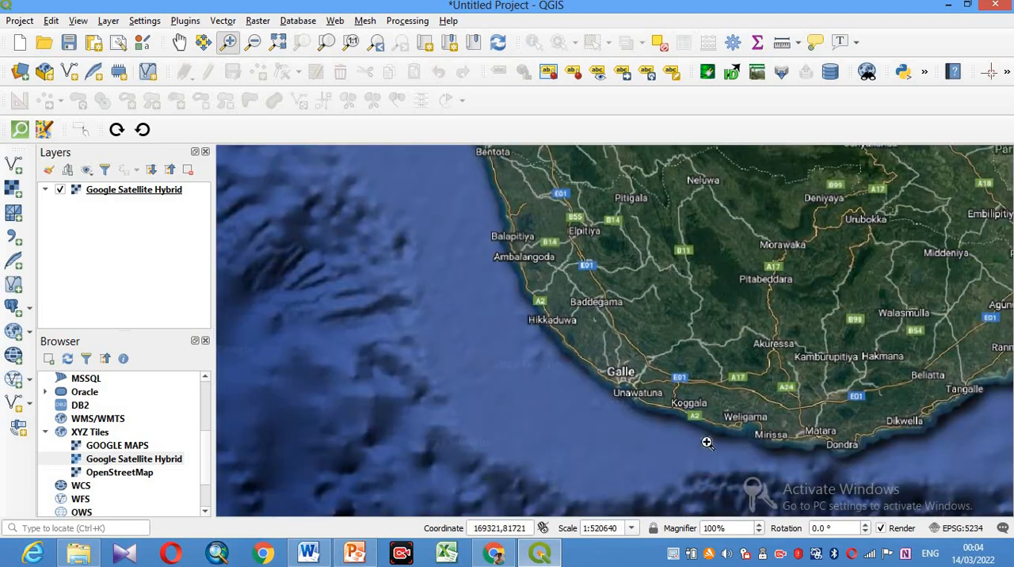
left_click_drag(584, 340, 651, 404)
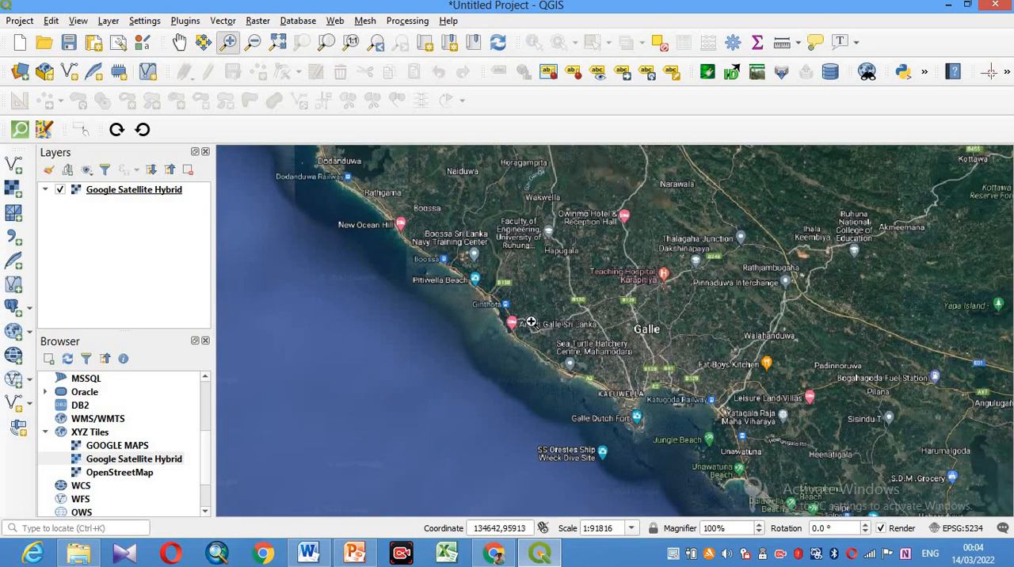
left_click_drag(543, 330, 683, 448)
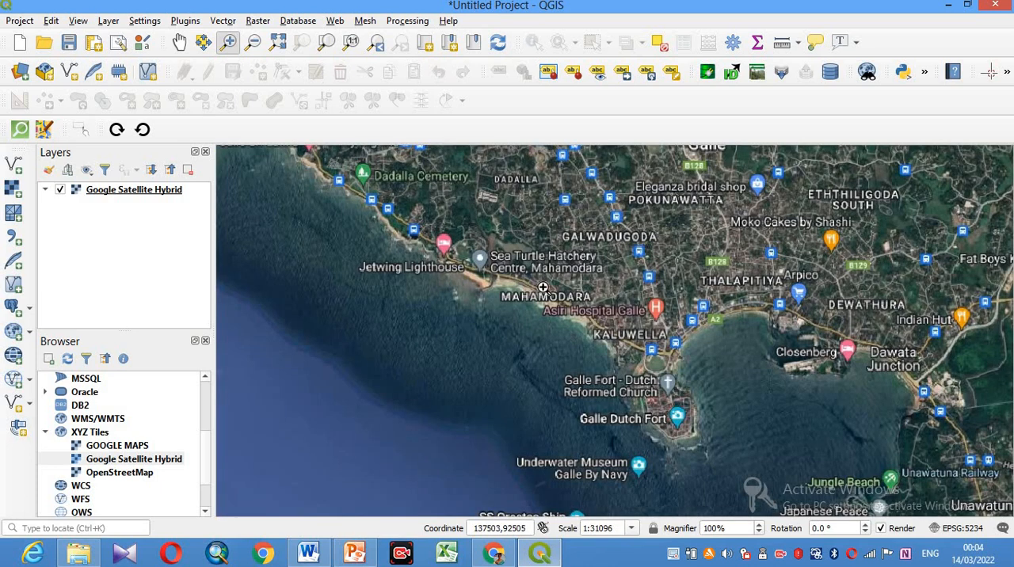
left_click_drag(542, 285, 780, 476)
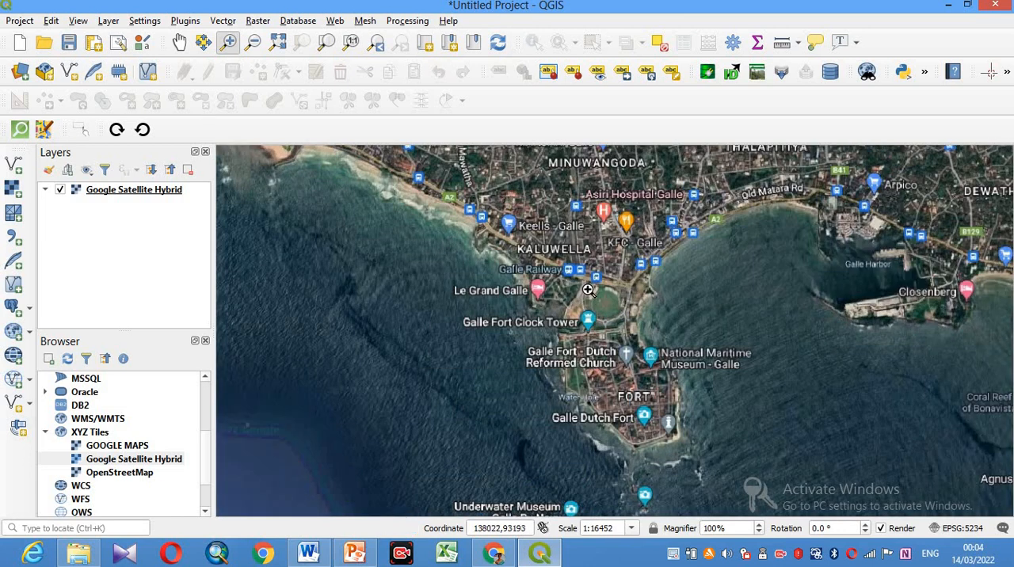
left_click(180, 42)
left_click_drag(470, 204, 404, 256)
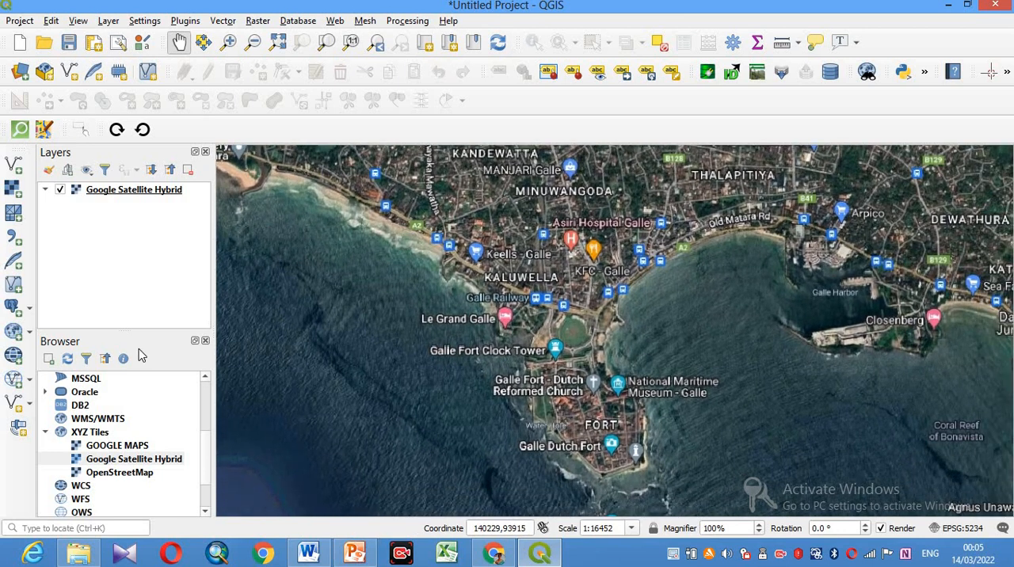
- Open the Generate XYZ tiles (MBTiles) algorithm from the raster tools of the Processing Toolbox
left_click(405, 24)
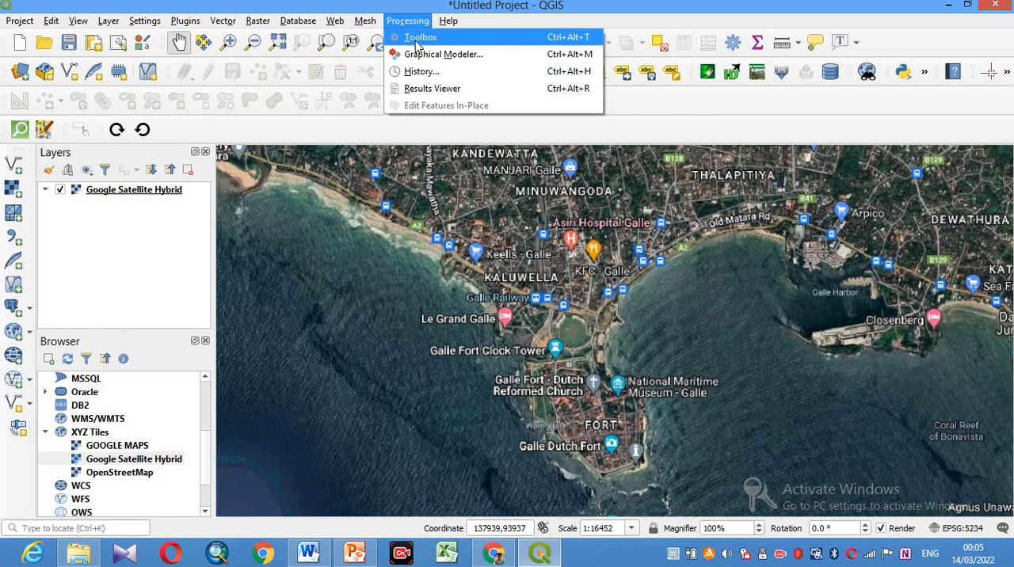
left_click(418, 38)
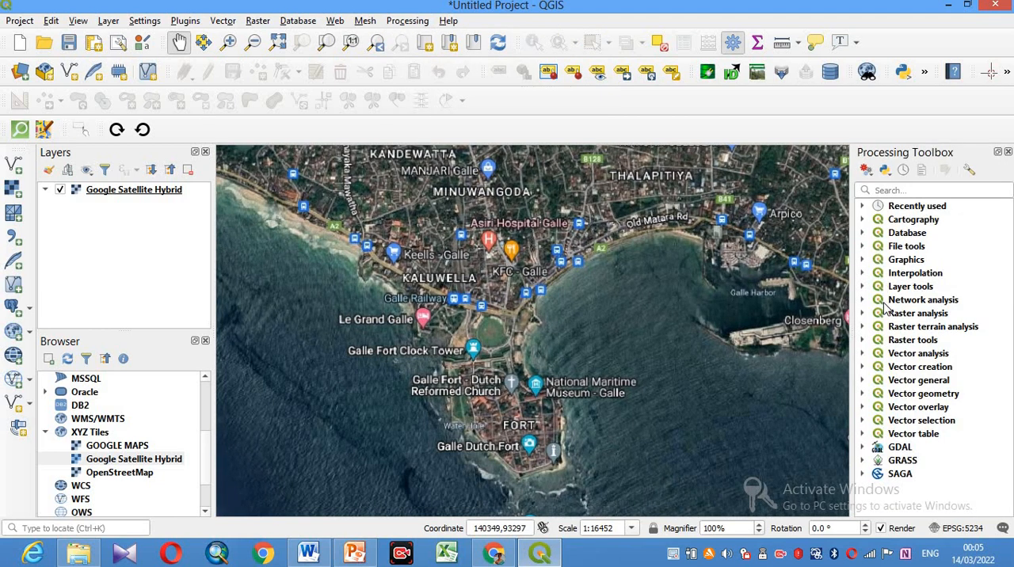
left_click(863, 340)
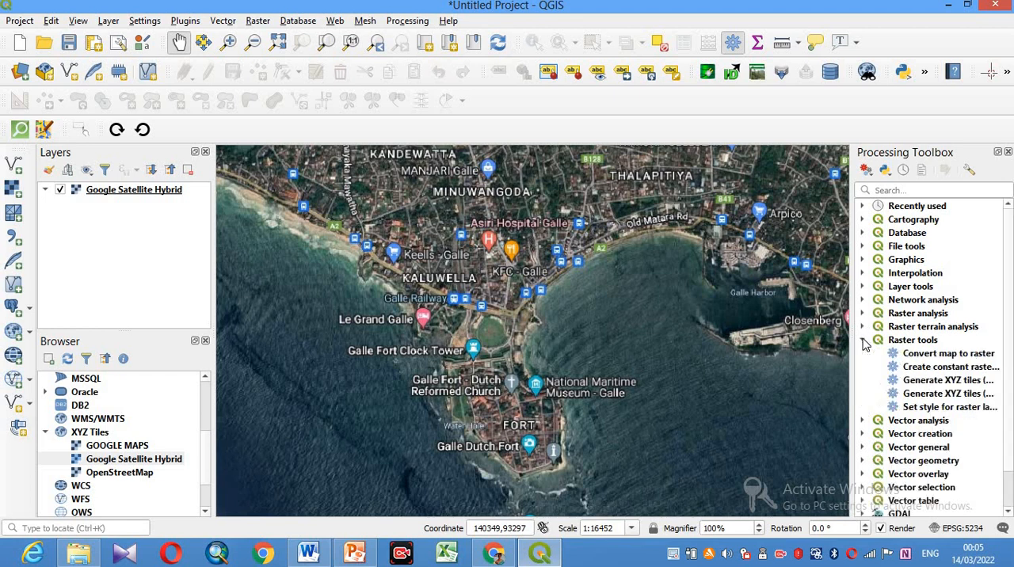
left_click(957, 394)
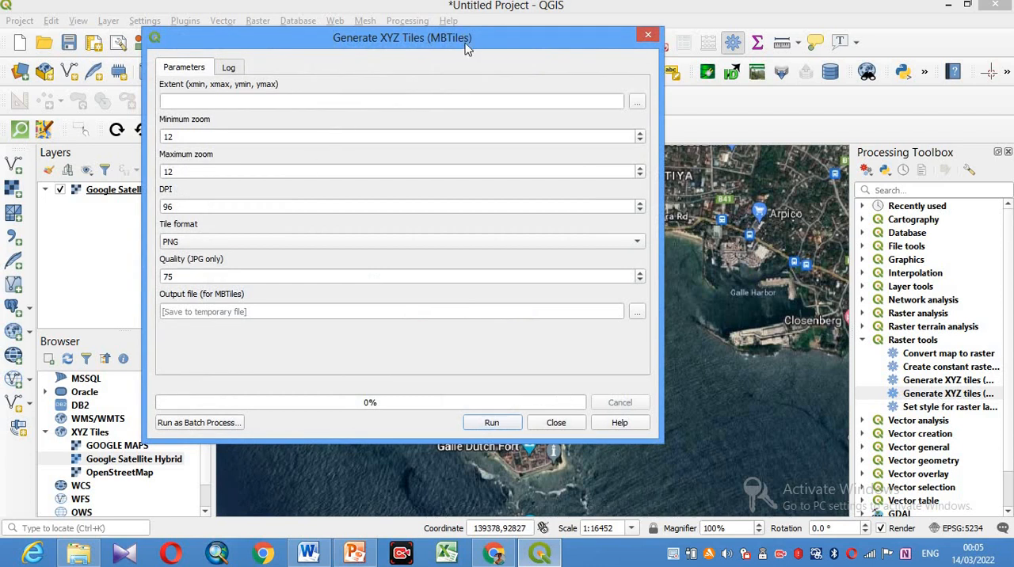
left_click_drag(471, 36, 433, 42)
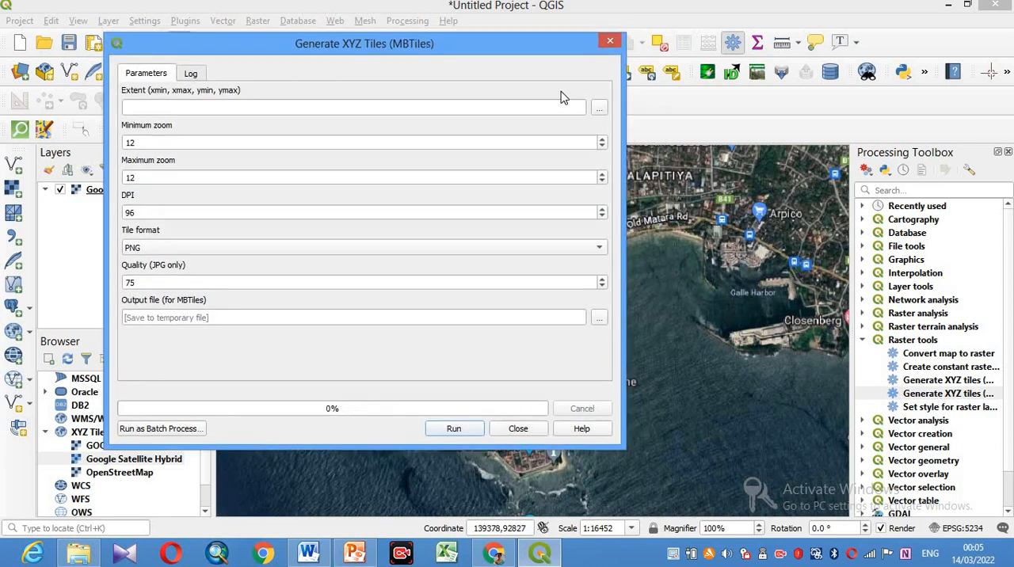
- Draw the tile extent on the canvas around Galle Fort, spanning about x 137424 to 138886 and y 91948 to 93436
left_click(599, 109)
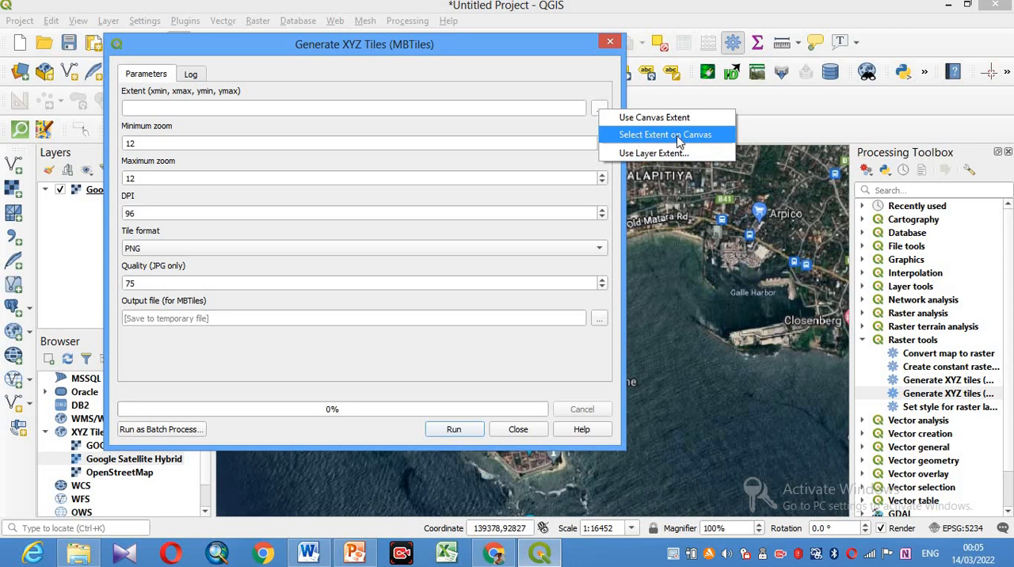
left_click(679, 142)
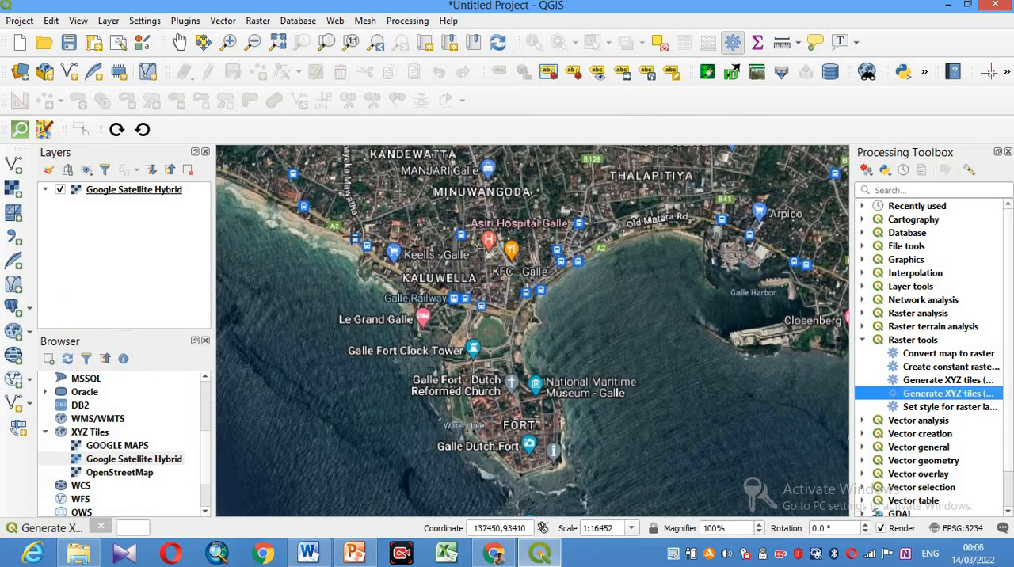
left_click_drag(346, 231, 598, 487)
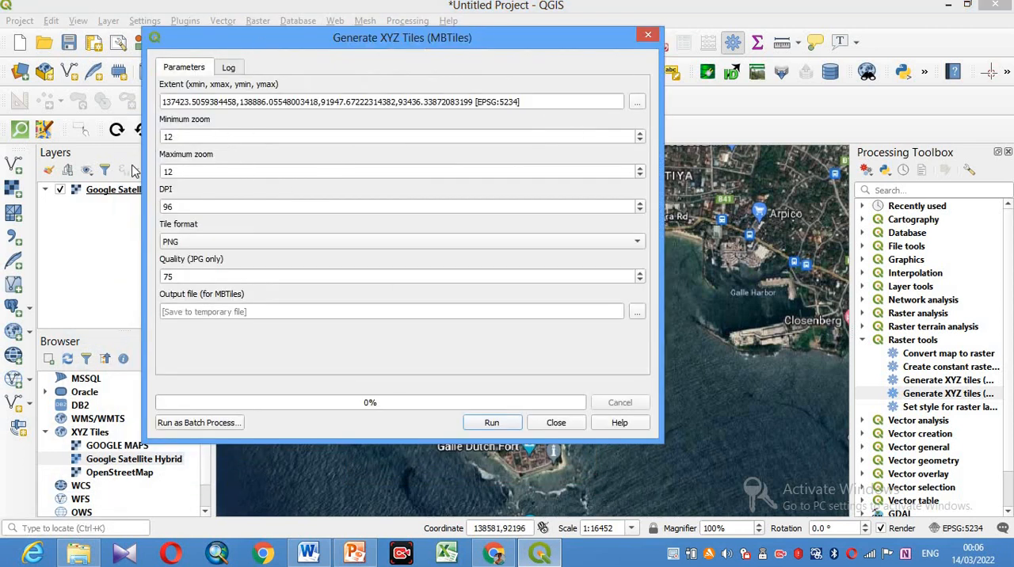
- Set the tiles' minimum zoom to 2, the maximum zoom to 18 and the DPI to 300
left_click_drag(181, 137, 155, 135)
type("2")
left_click_drag(181, 172, 158, 176)
type("1")
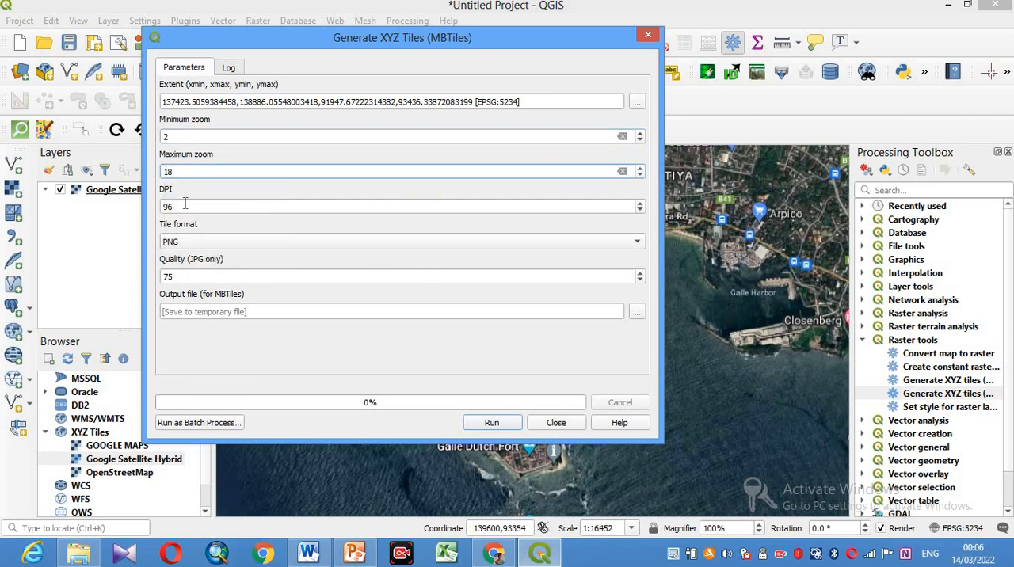
left_click_drag(181, 207, 162, 207)
type("300")
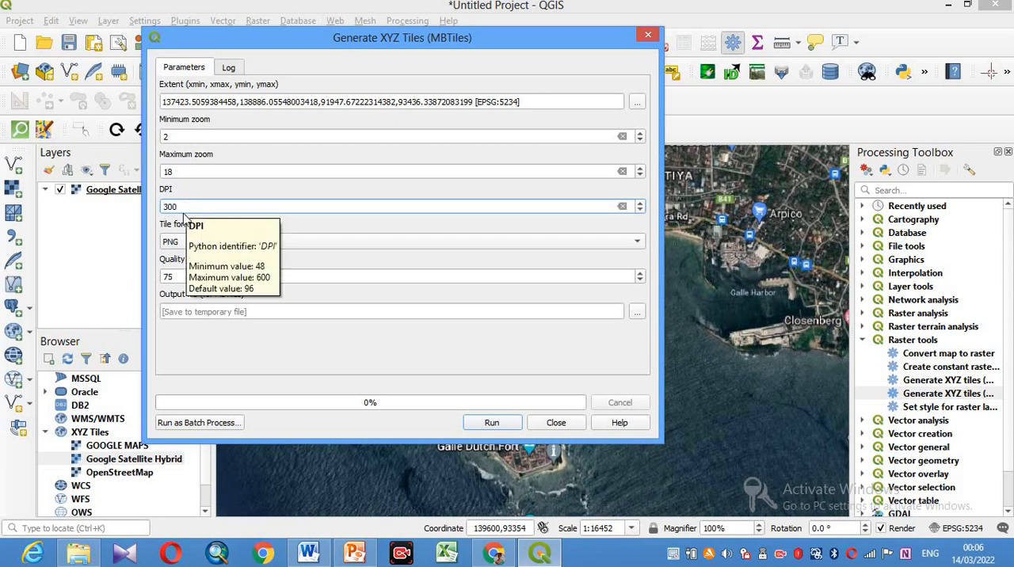
- Set the tile format to JPG with a quality of 85
left_click(188, 244)
left_click(186, 262)
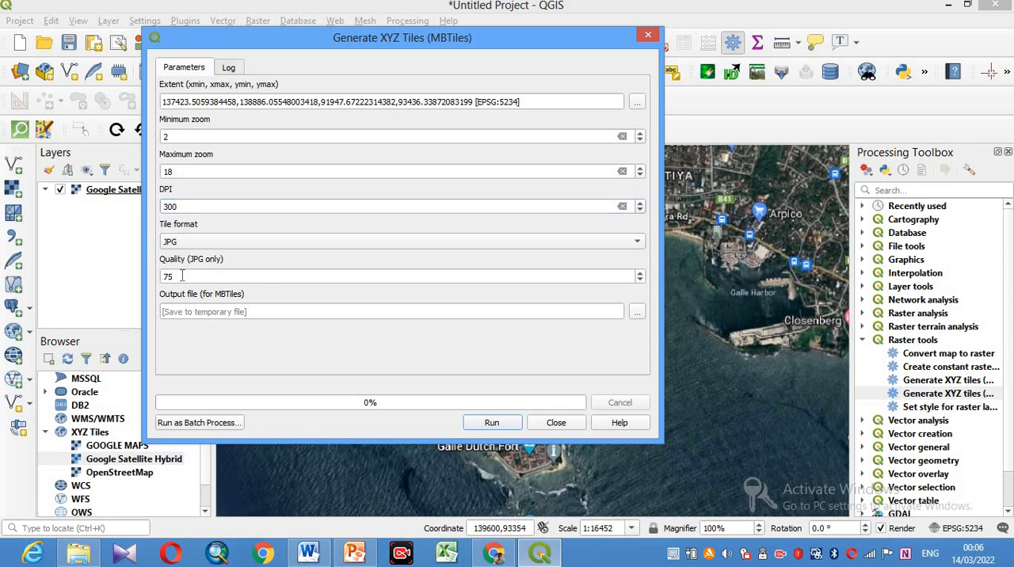
left_click_drag(177, 276, 157, 276)
type("85")
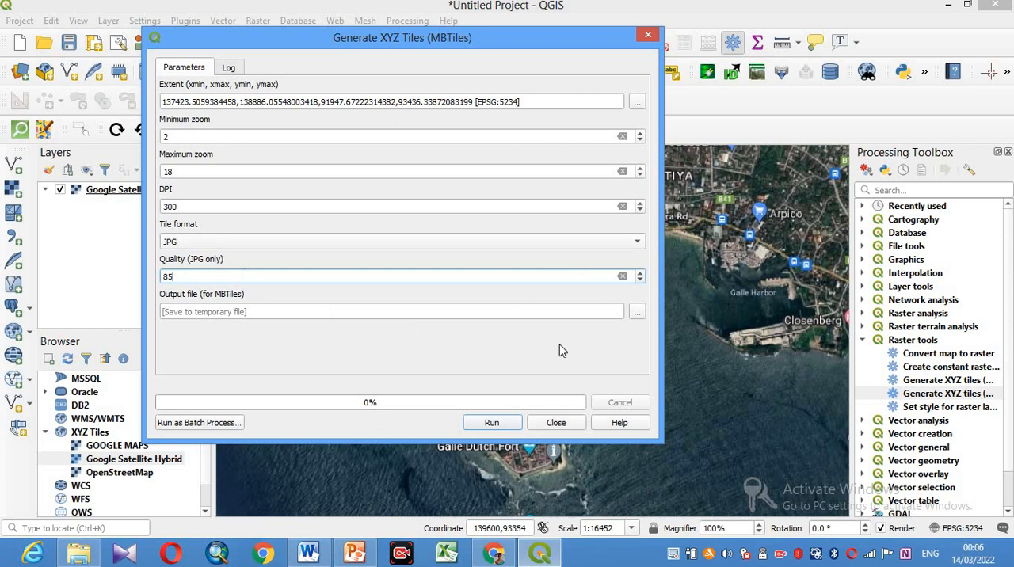
- Switch to File Explorer and delete all the places shapefile files from the qfield folder on Local Disk (E:)
left_click(79, 559)
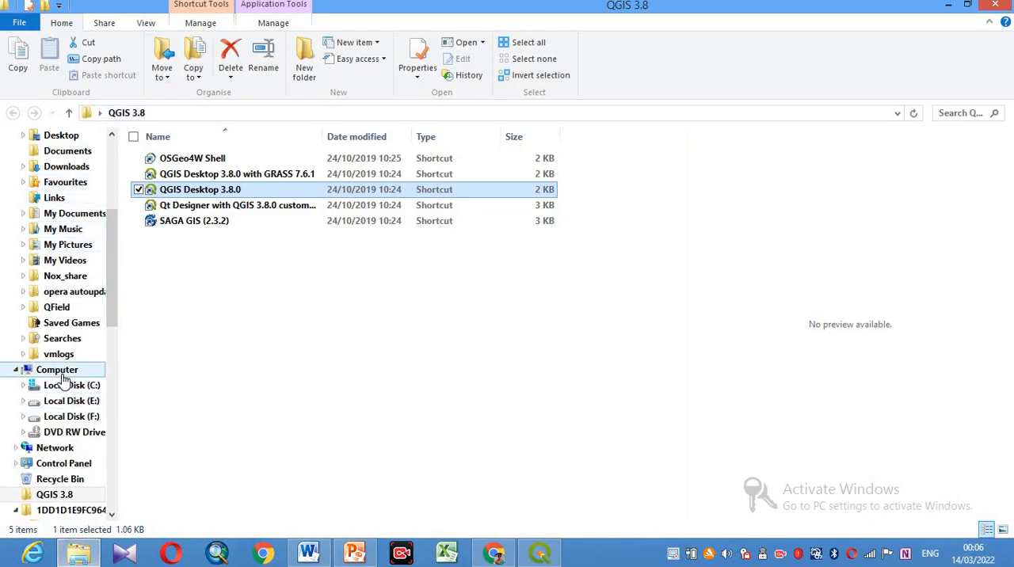
left_click(92, 404)
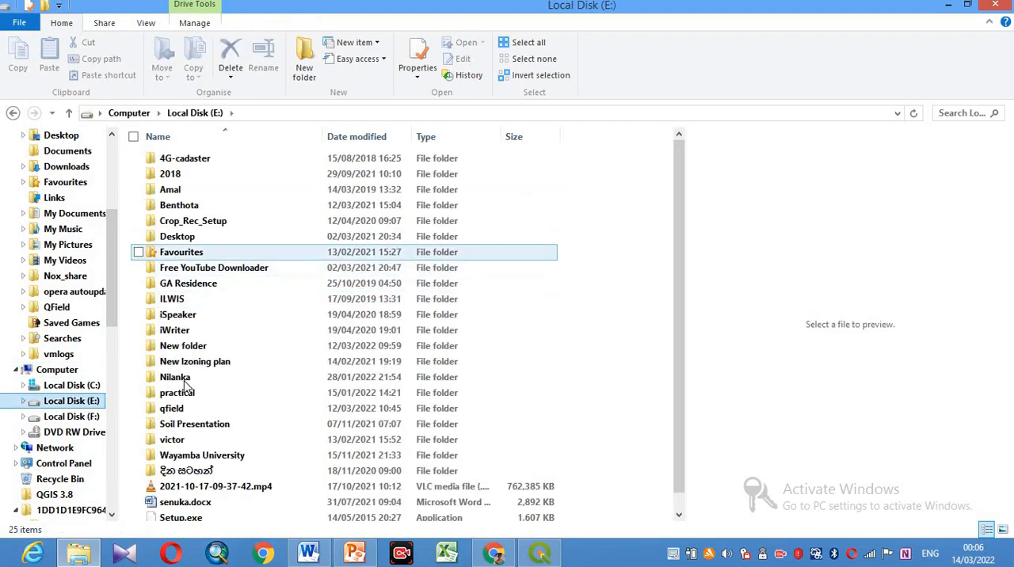
double_click(177, 409)
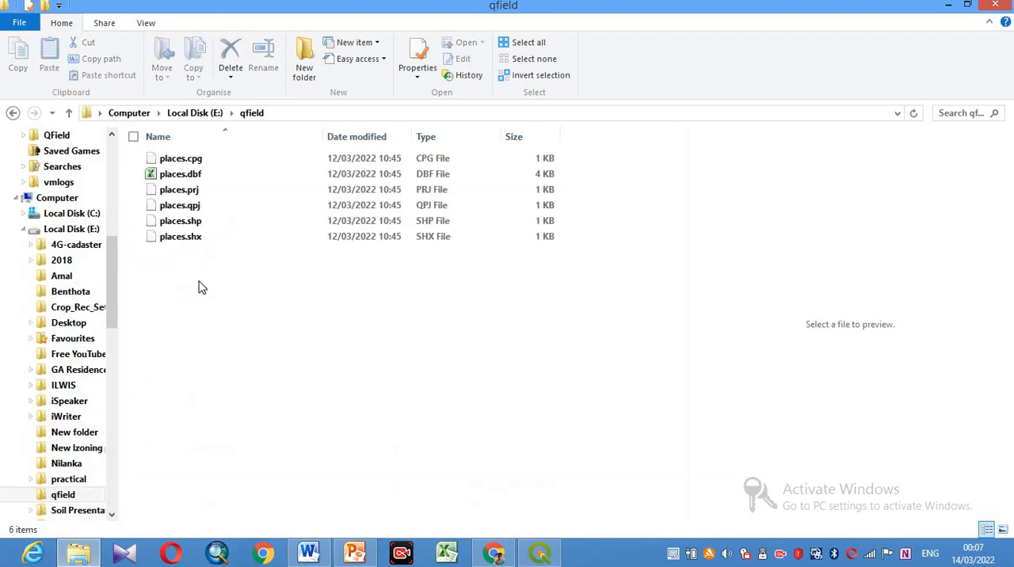
left_click_drag(213, 313, 168, 123)
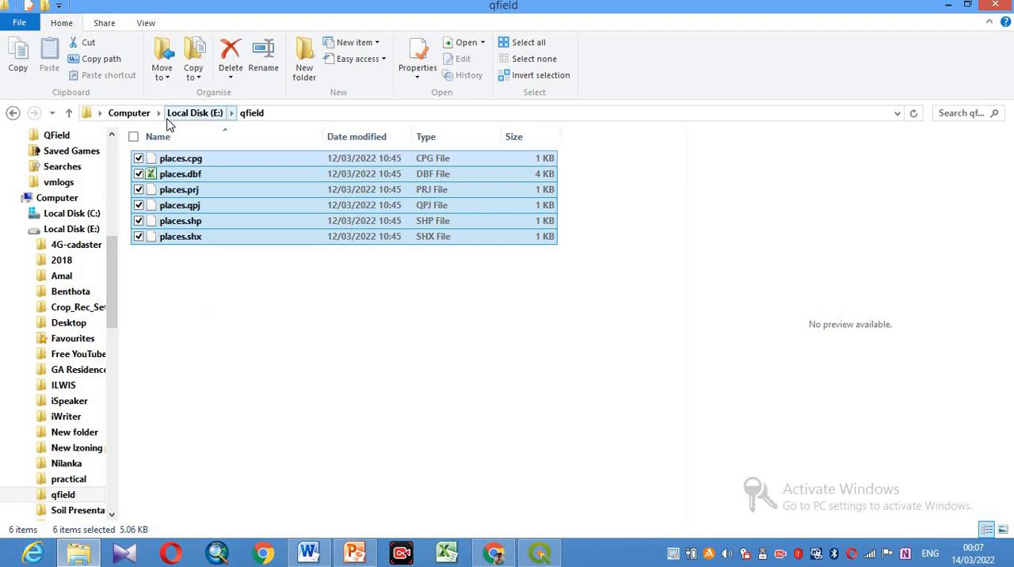
key("Delete")
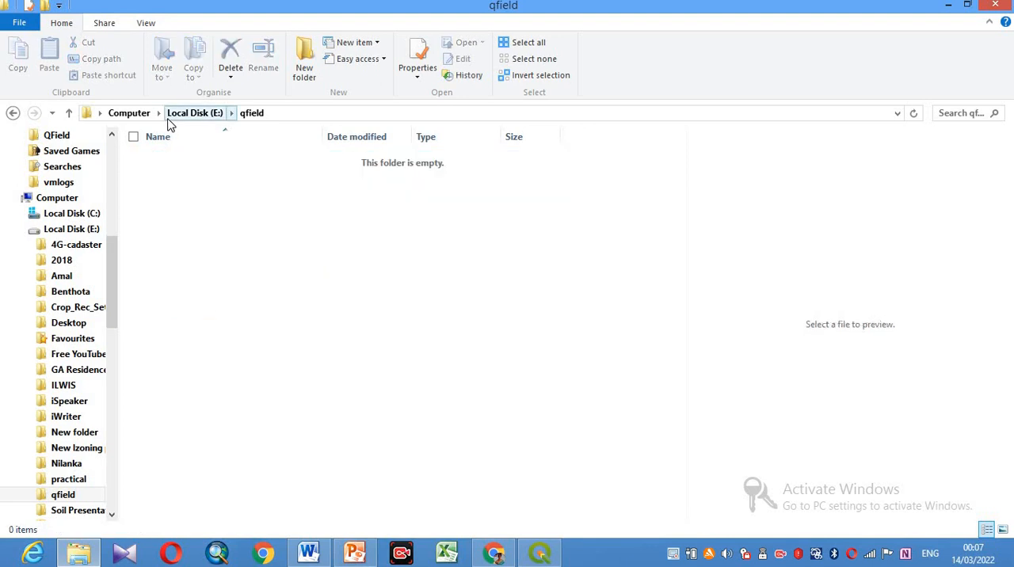
- Create a folder called Field_Work inside the qfield folder
right_click(206, 215)
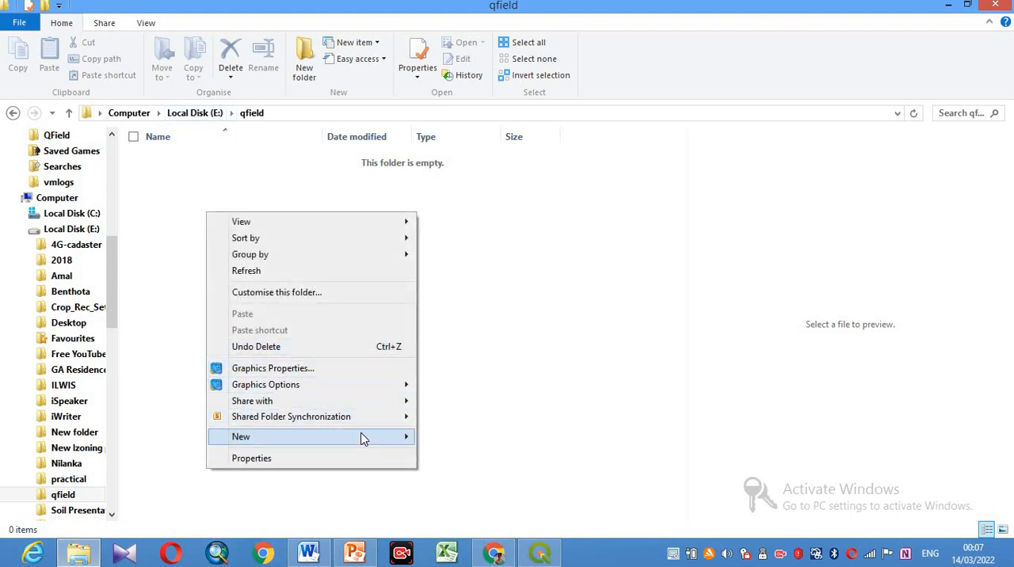
mouse_move(404, 434)
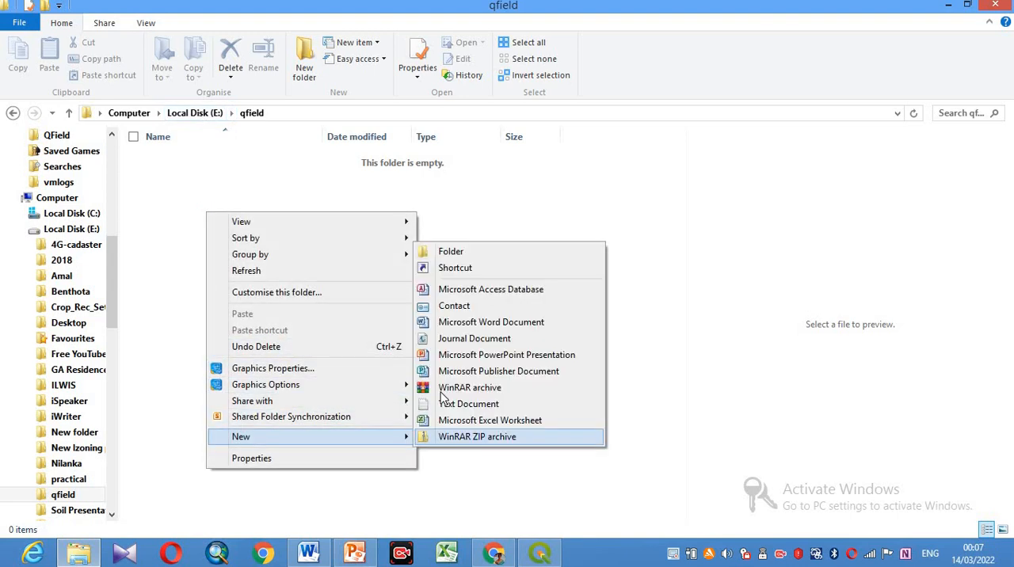
left_click(463, 253)
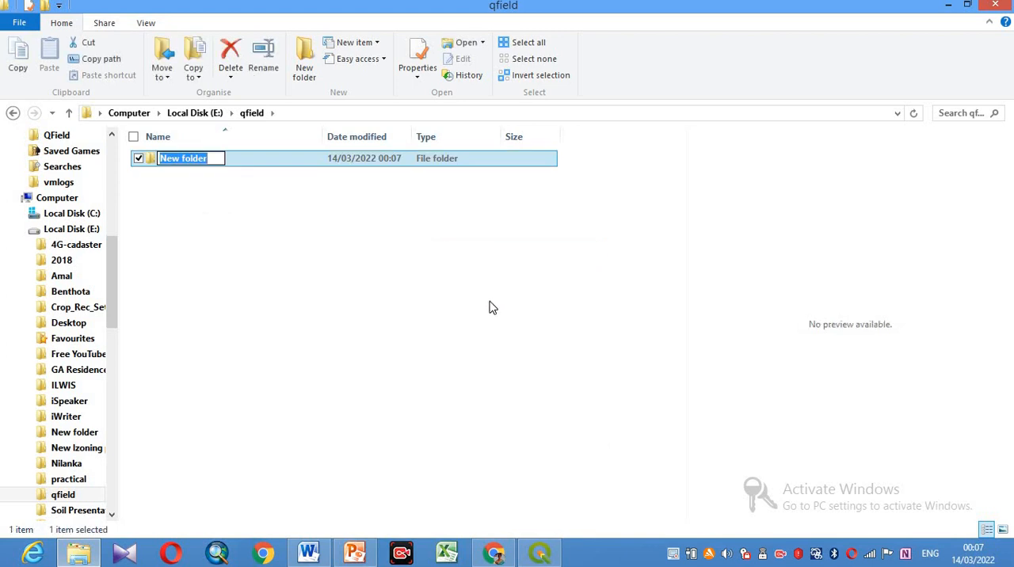
type("Fiel")
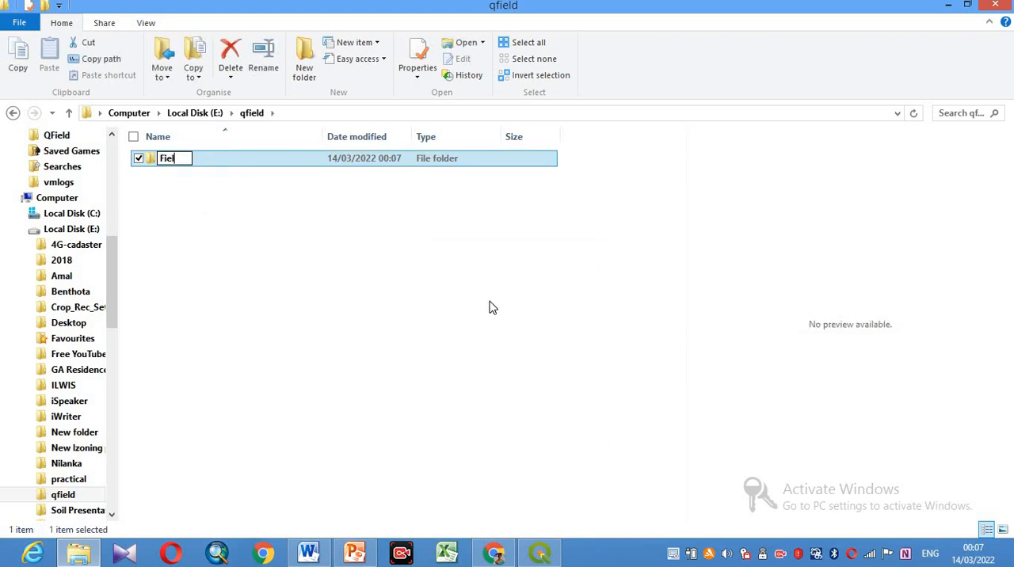
type("d_Work")
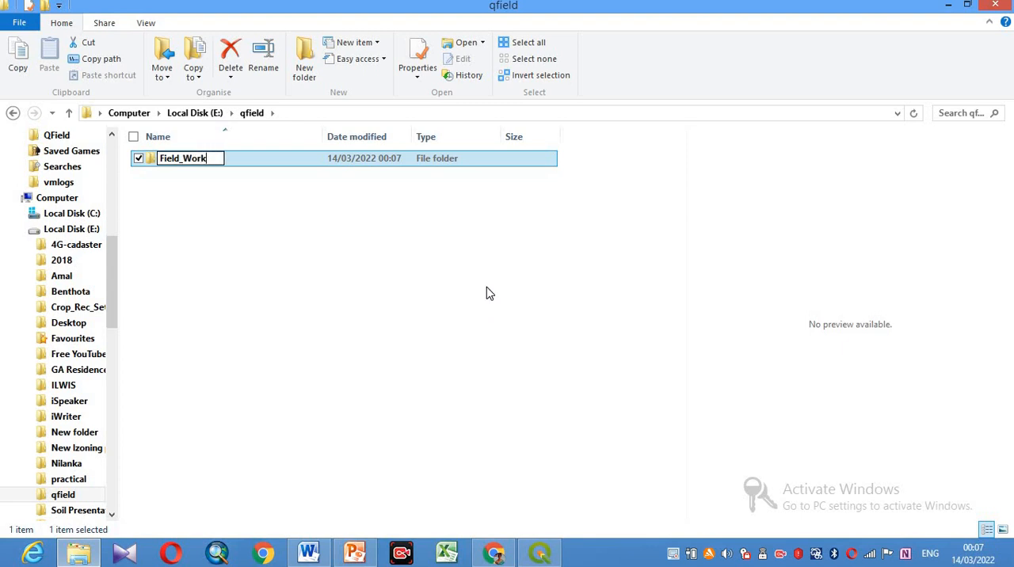
left_click(200, 175)
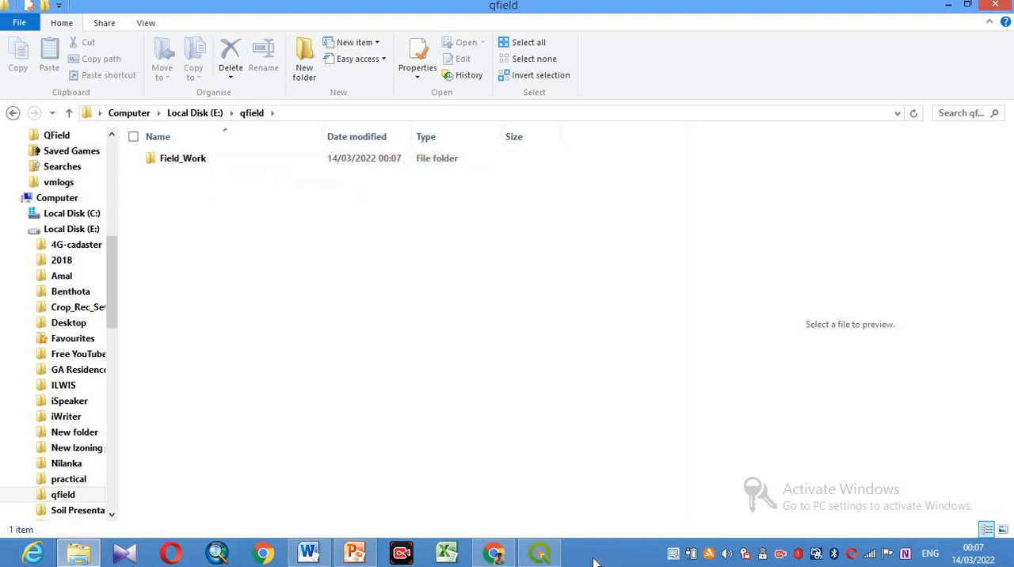
- Return to QGIS and set the MBTiles output file to Galle_Fort.mbtiles in E:/qfield/Field_Work
left_click(549, 559)
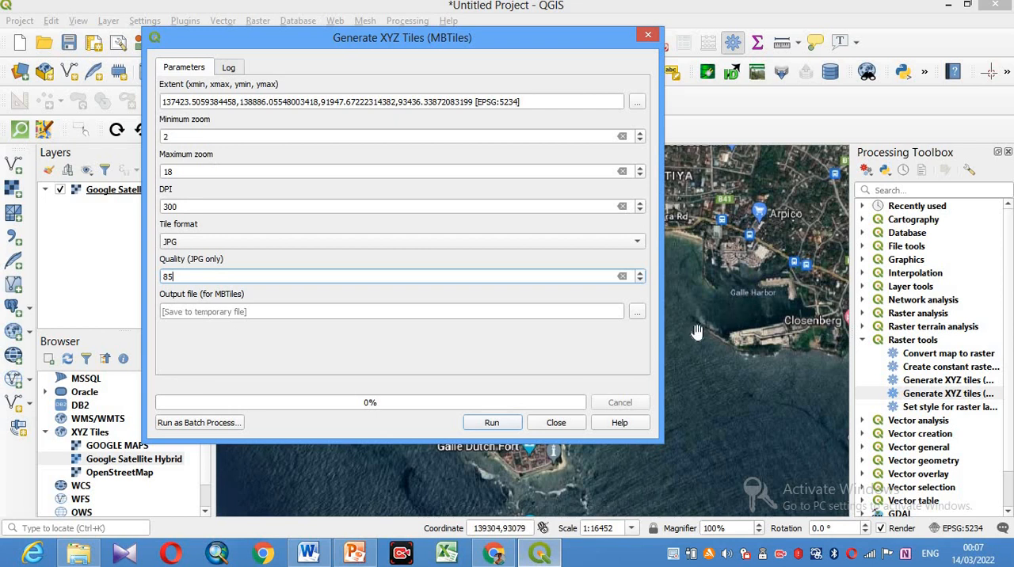
left_click(636, 314)
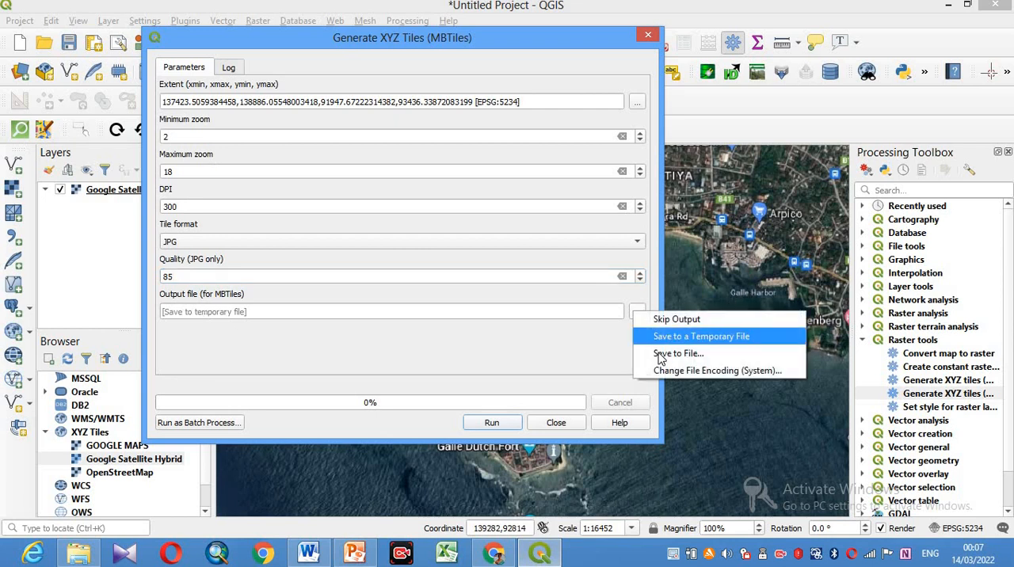
left_click(668, 354)
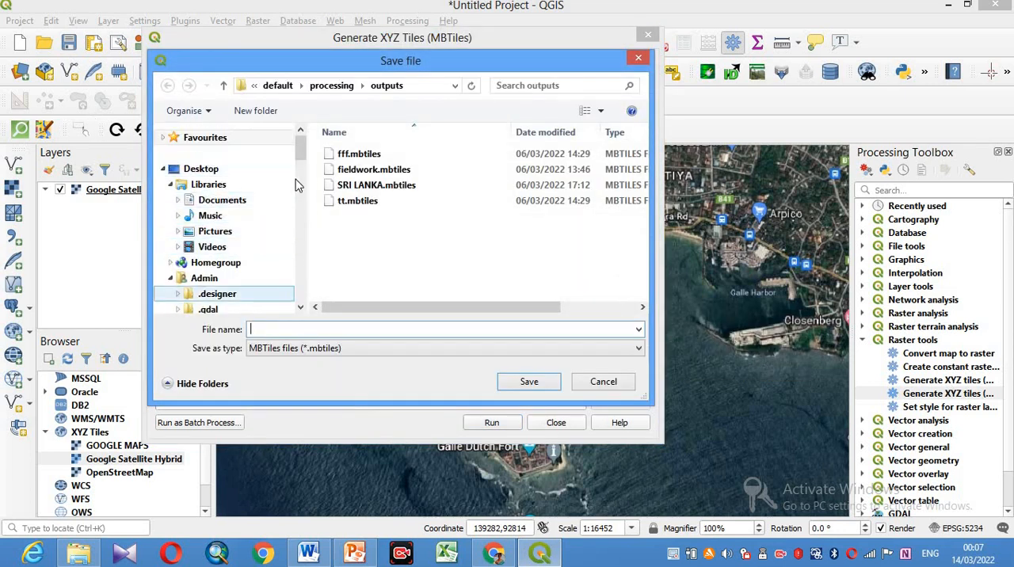
left_click_drag(300, 147, 301, 195)
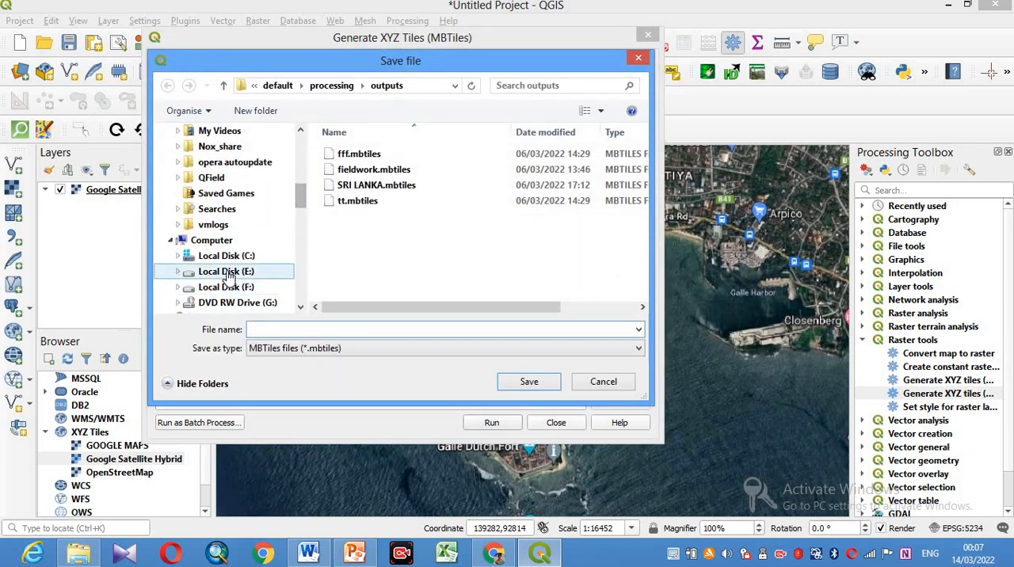
left_click(227, 273)
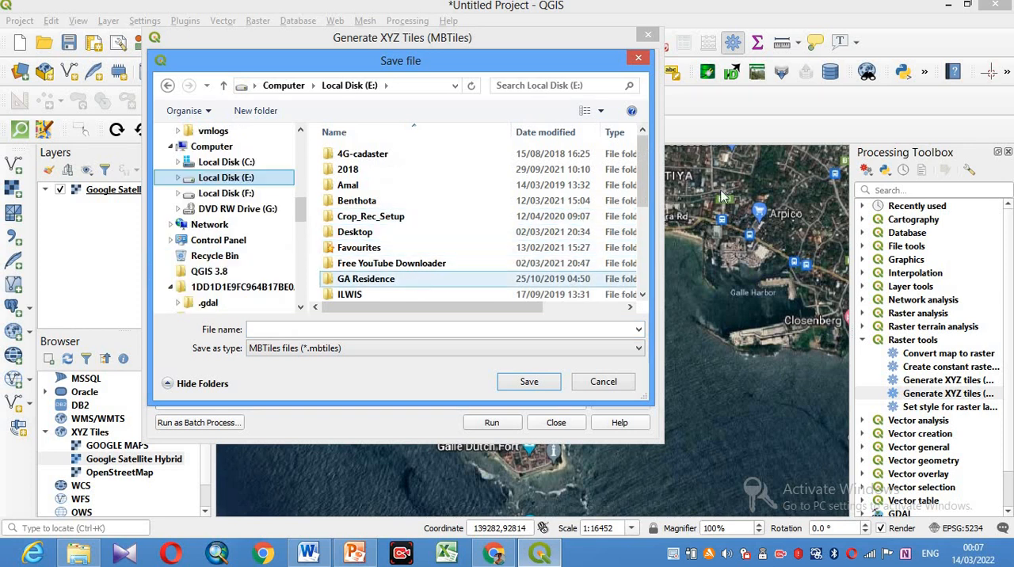
left_click_drag(648, 184, 657, 239)
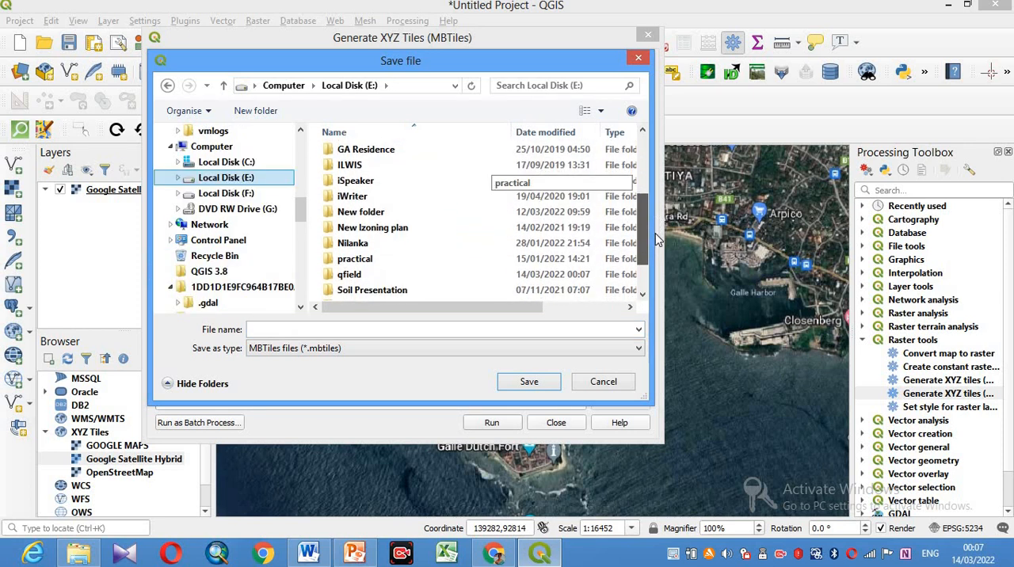
double_click(372, 275)
left_click(349, 158)
left_click(528, 381)
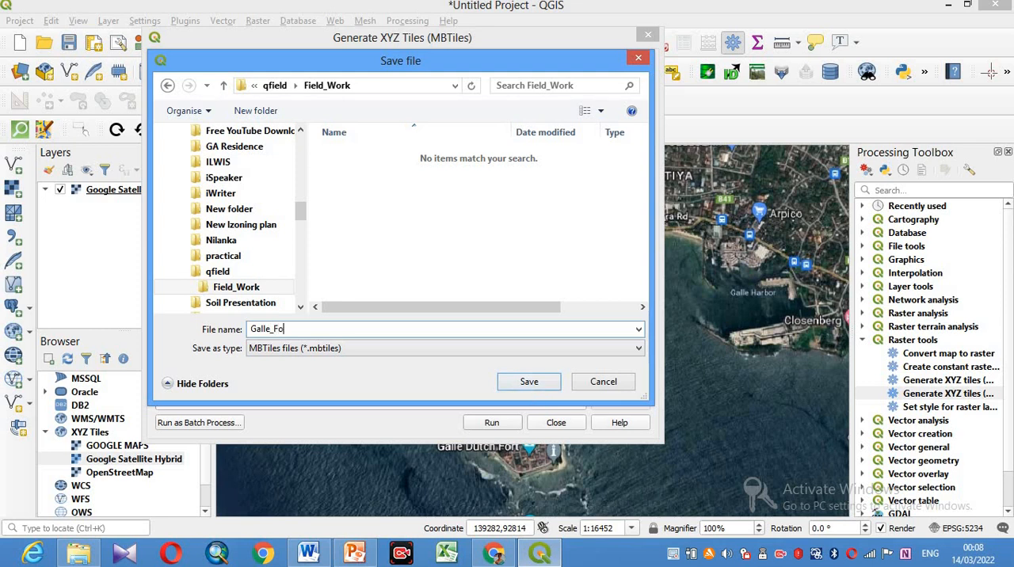
left_click(529, 383)
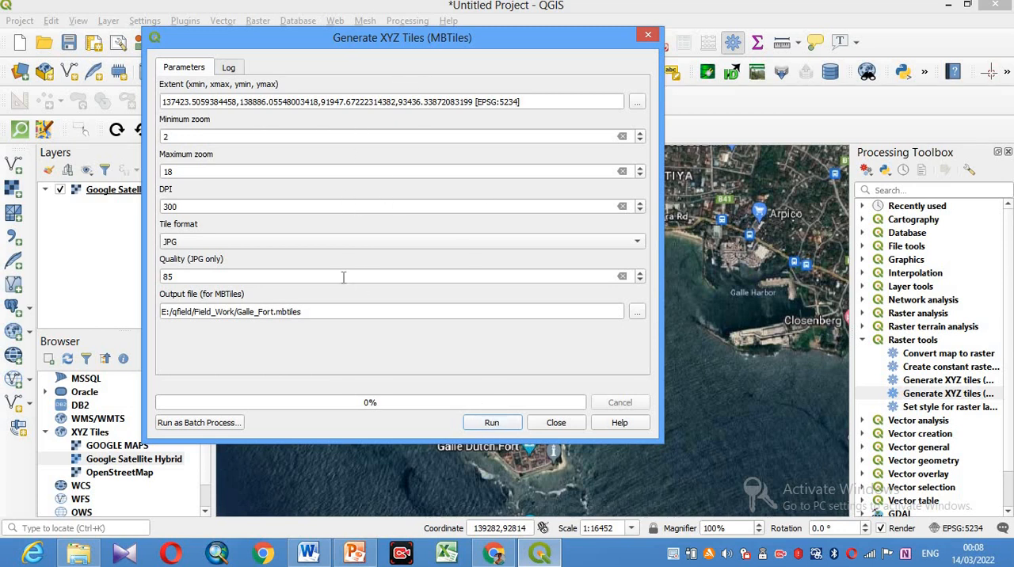
- Run the MBTiles generation, check the end of its log and close the algorithm dialog
left_click(491, 425)
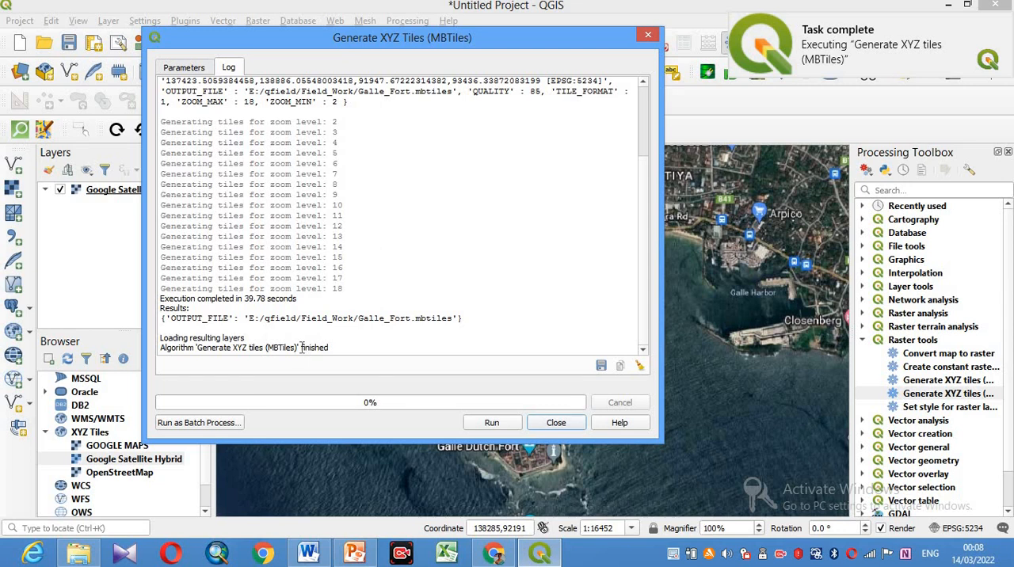
left_click_drag(302, 347, 331, 357)
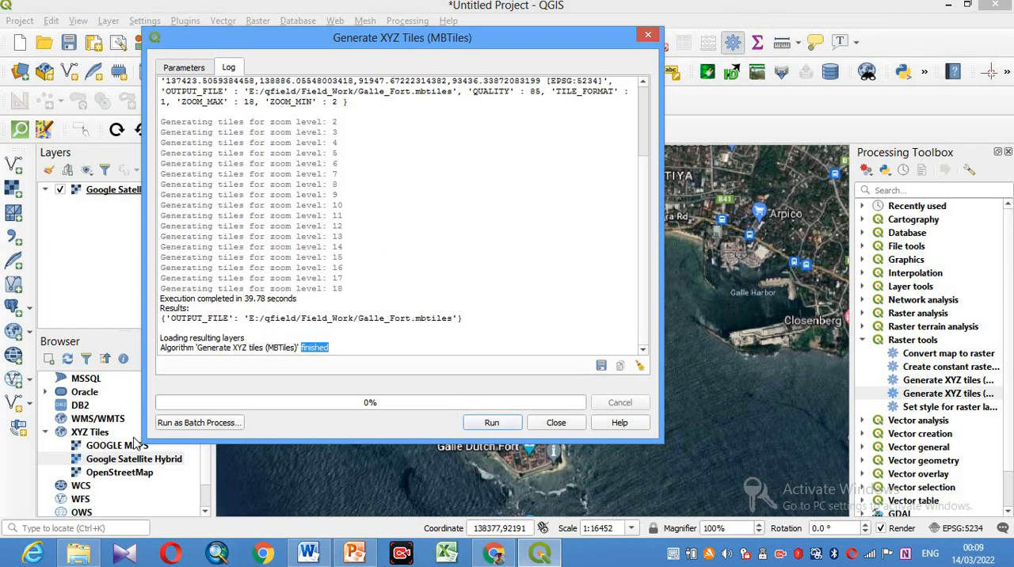
left_click(647, 34)
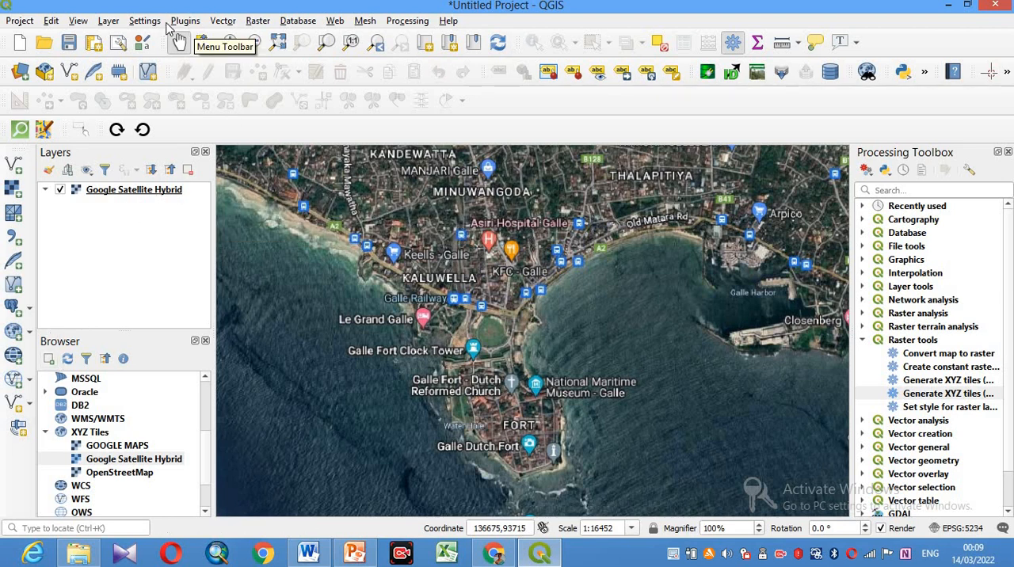
- Add Galle_Fort.mbtiles from E:\qfield\Field_Work to the project as a raster layer and close the data source dialog
left_click(109, 22)
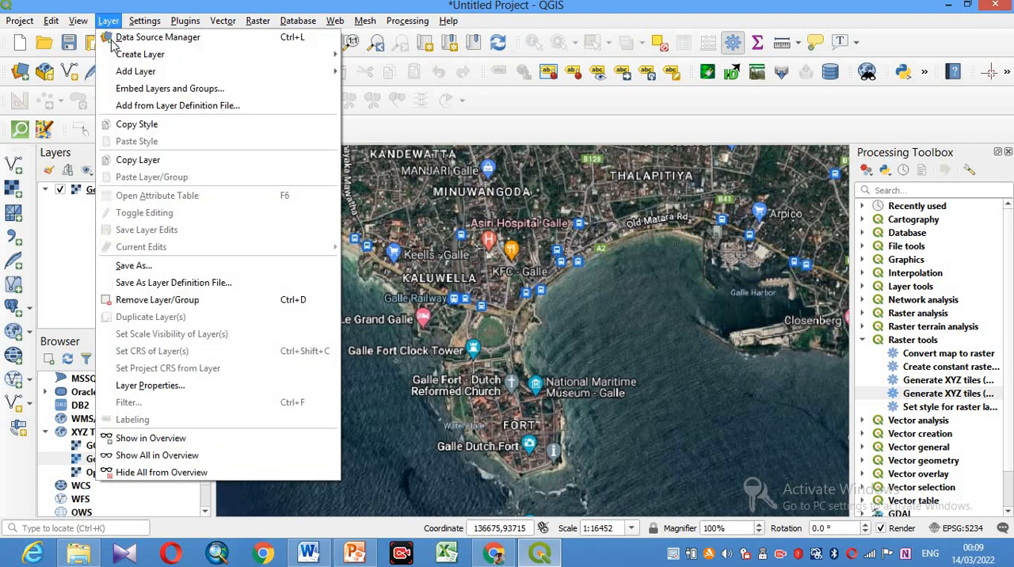
mouse_move(163, 73)
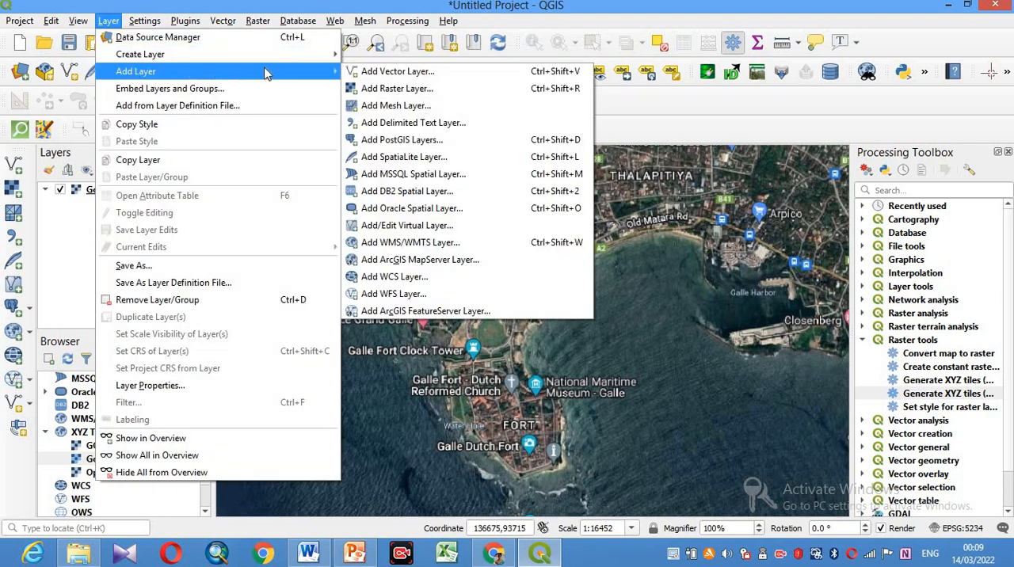
left_click(404, 89)
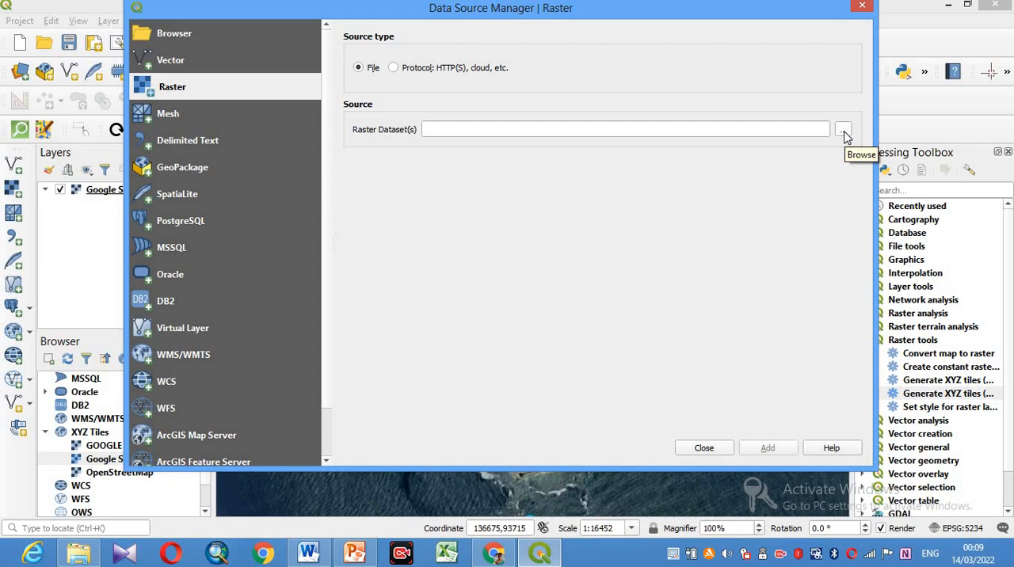
left_click(843, 137)
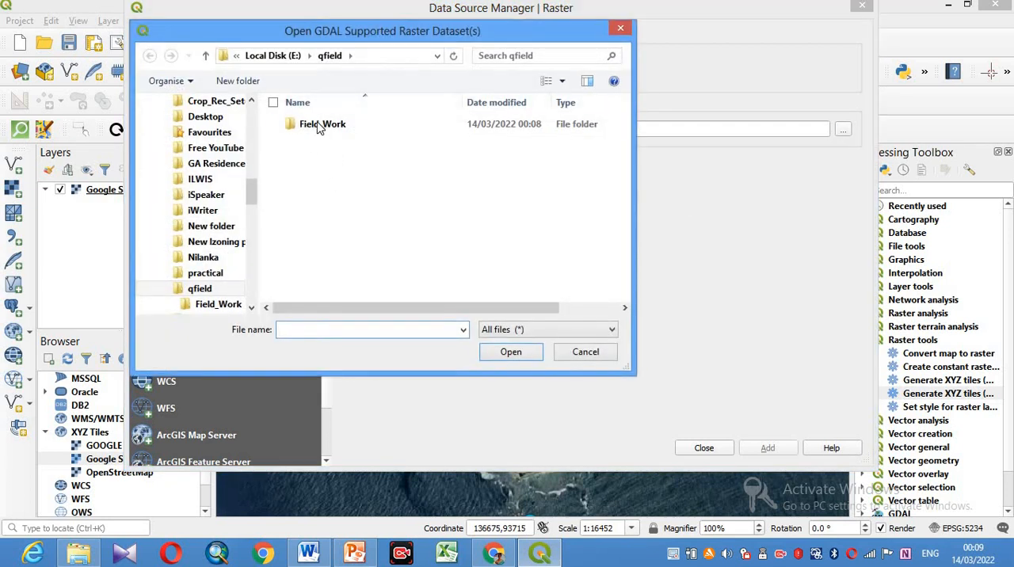
left_click(317, 128)
double_click(317, 129)
left_click(325, 124)
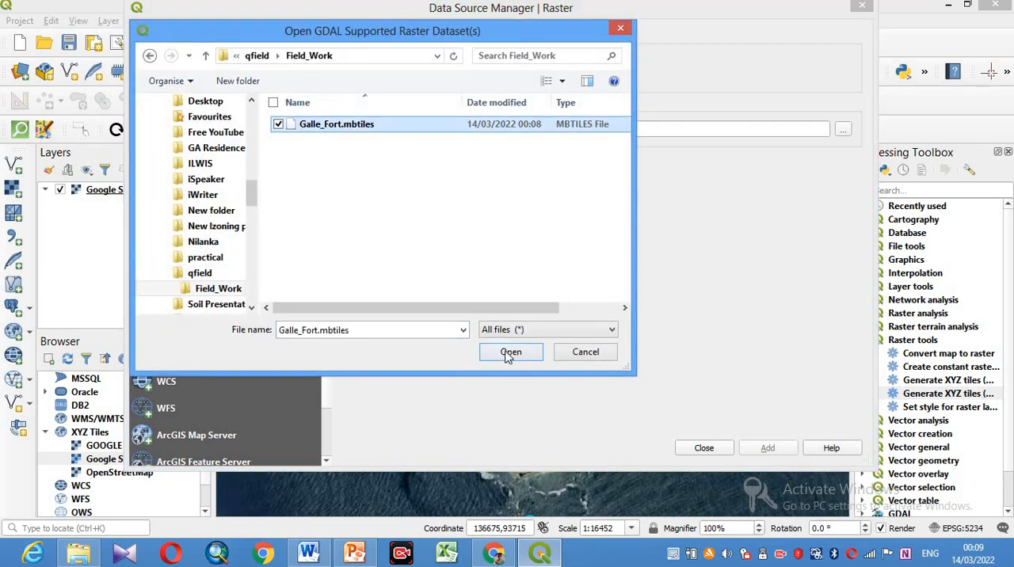
left_click(511, 353)
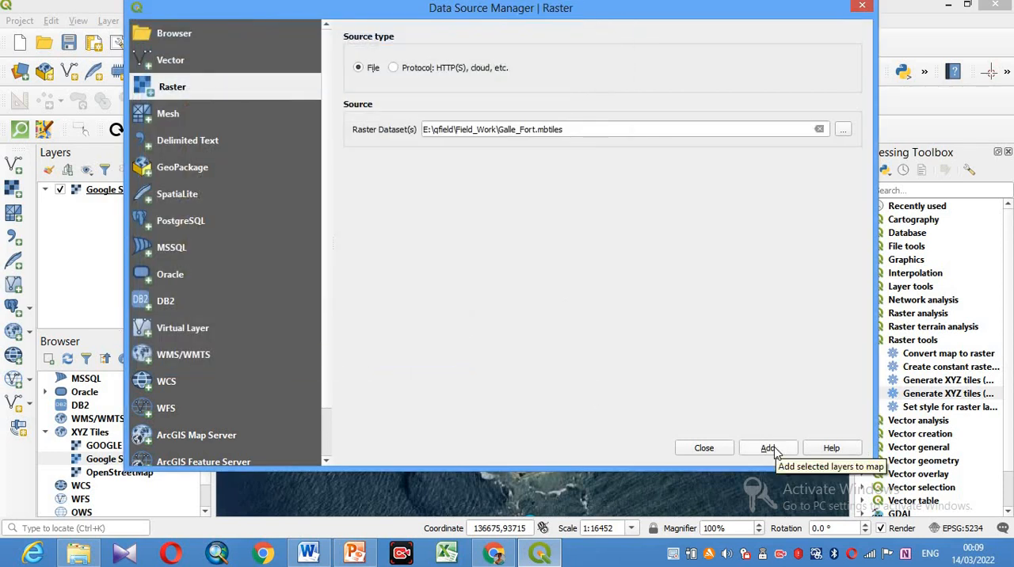
left_click(770, 449)
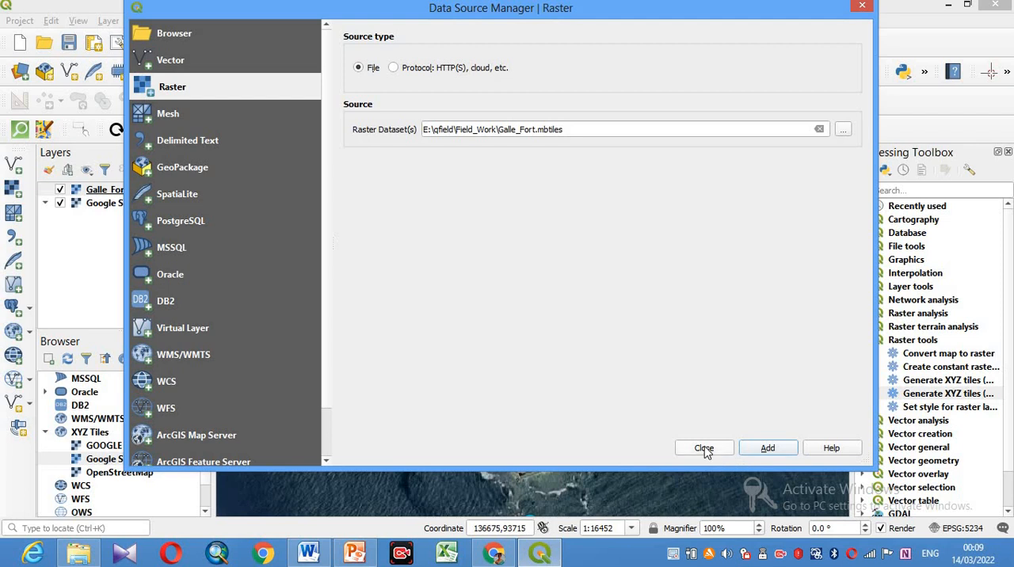
left_click(704, 447)
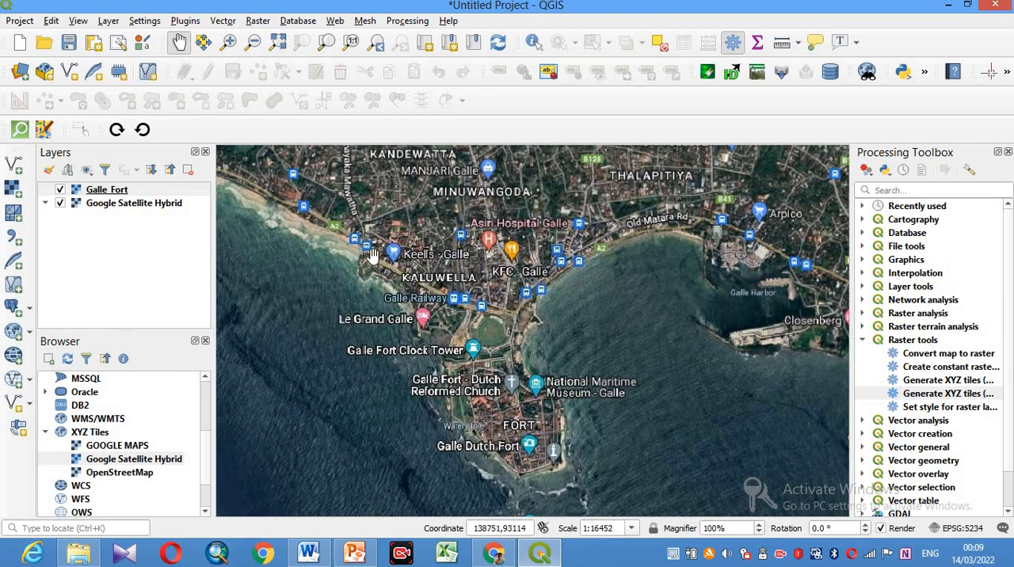
- Toggle the visibility of the Galle_Fort layer and remove the Google Satellite Hybrid layer from the project
left_click(59, 190)
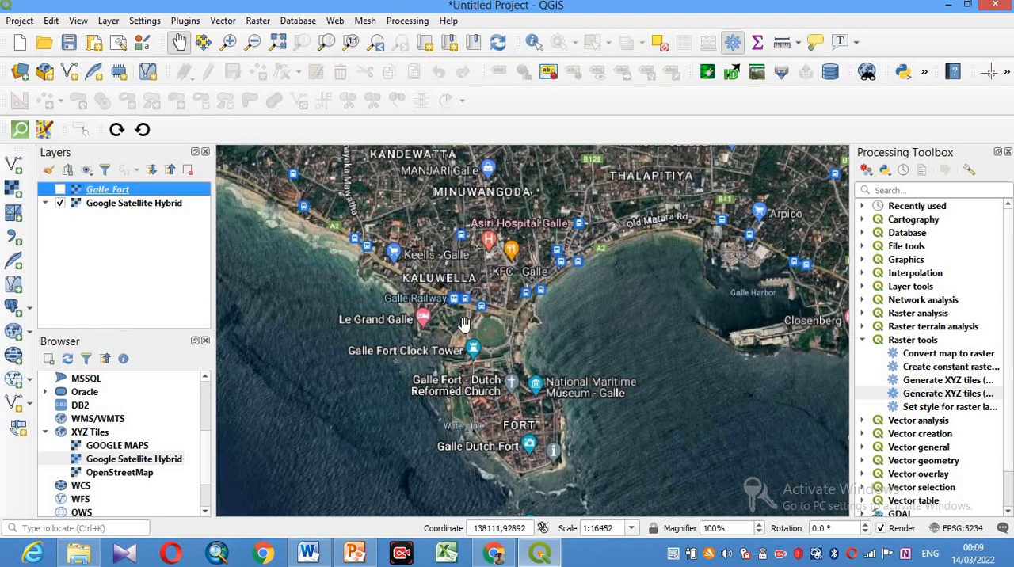
scroll(465, 325, "down", 1)
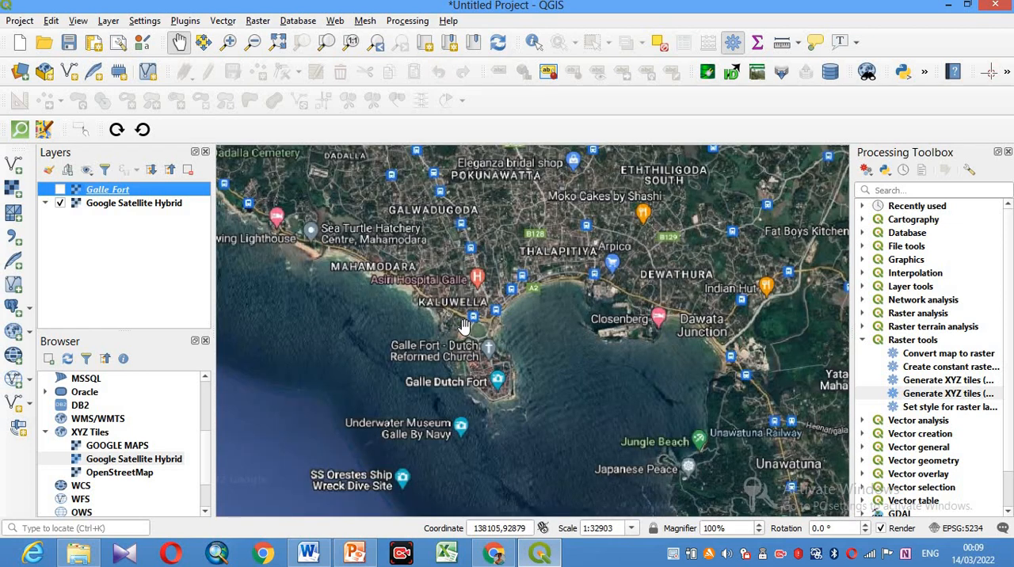
scroll(464, 325, "down", 2)
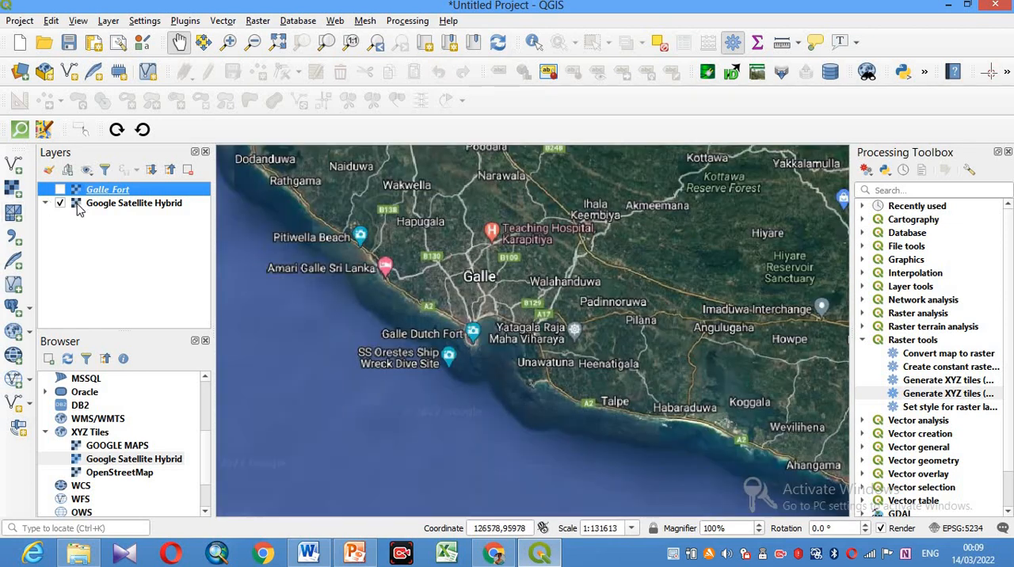
left_click(101, 208)
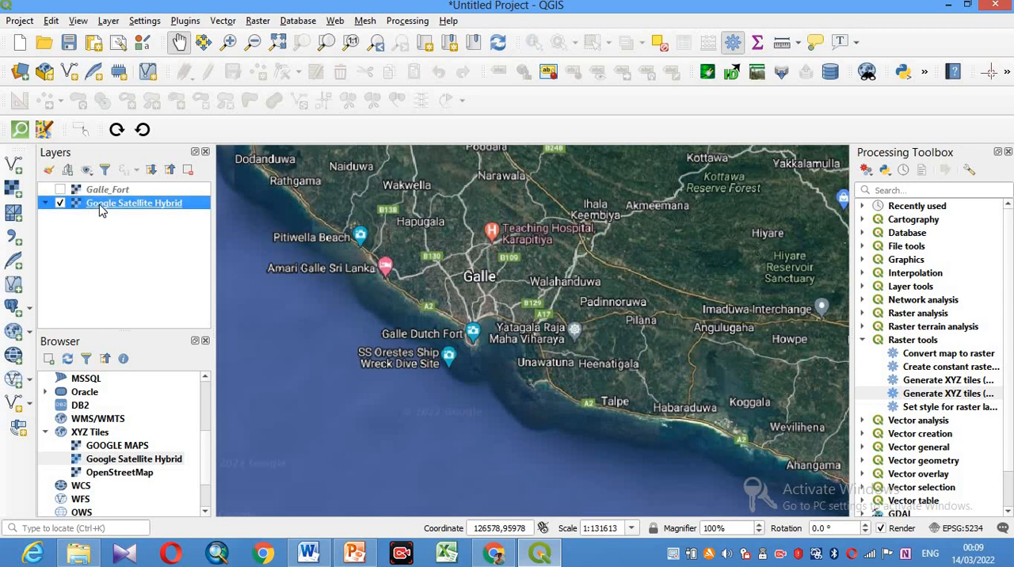
right_click(101, 208)
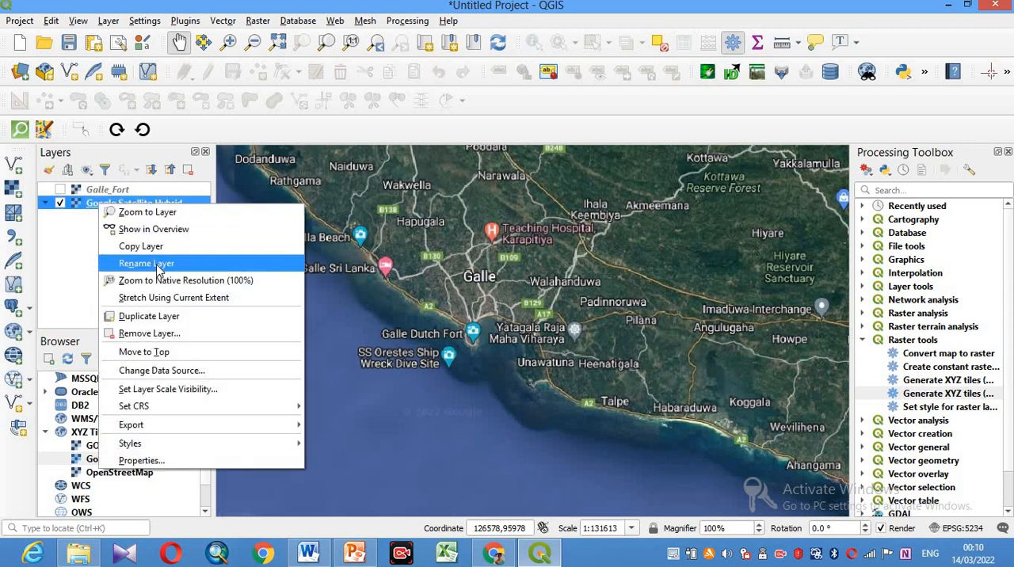
left_click(158, 333)
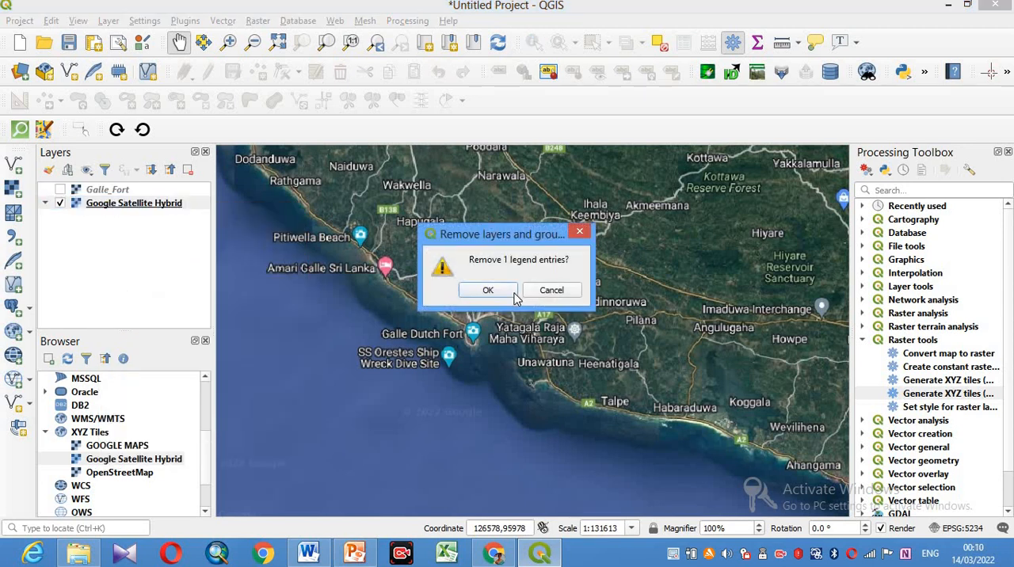
left_click(496, 293)
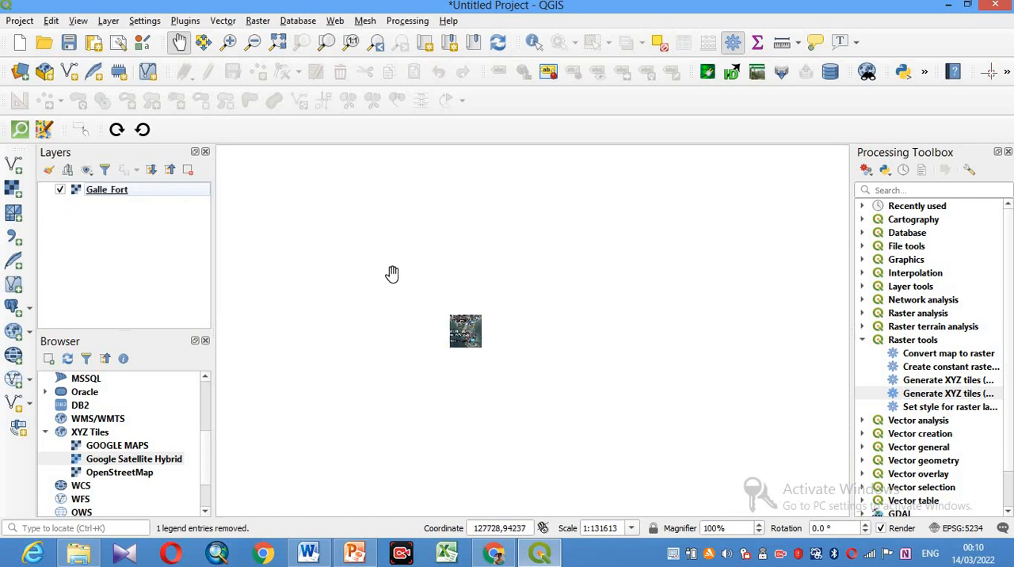
- Examine the image detail and coverage of the offline Galle_Fort layer around the fort
left_click(228, 41)
left_click_drag(437, 299, 495, 363)
left_click_drag(430, 258, 608, 440)
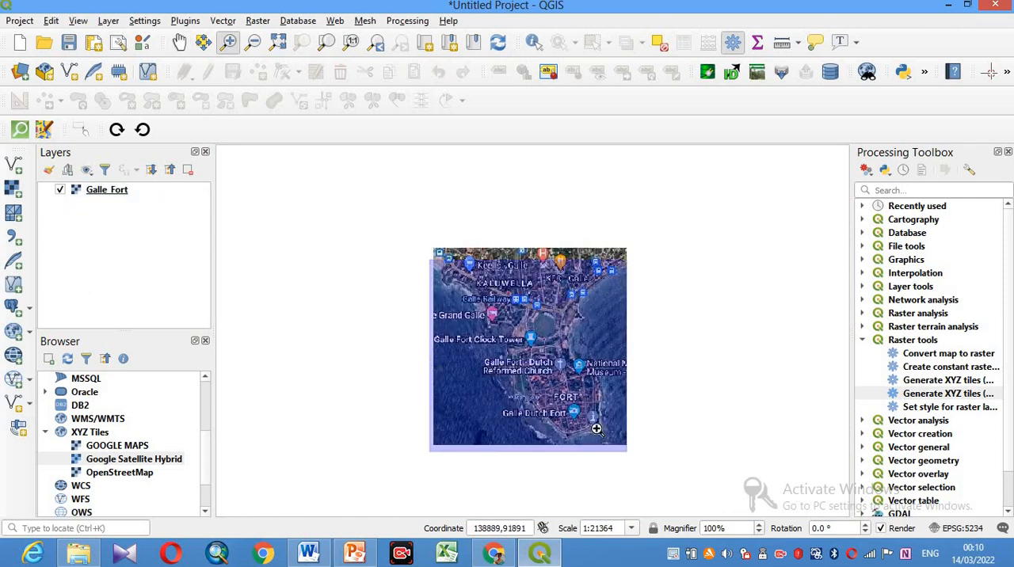
left_click_drag(457, 267, 698, 488)
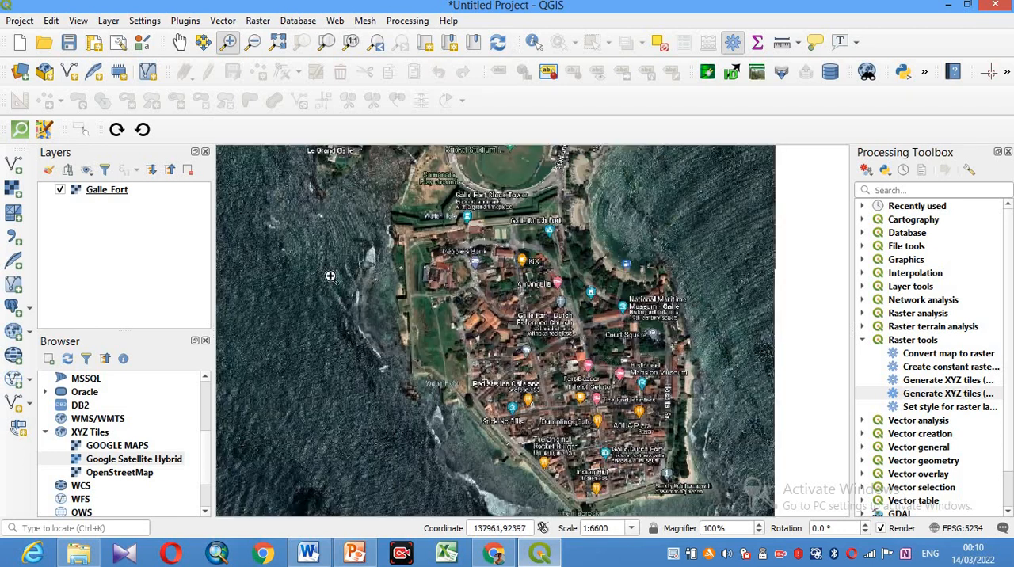
left_click(179, 43)
left_click_drag(614, 297, 598, 375)
left_click_drag(506, 247, 456, 223)
scroll(509, 356, "down", 1)
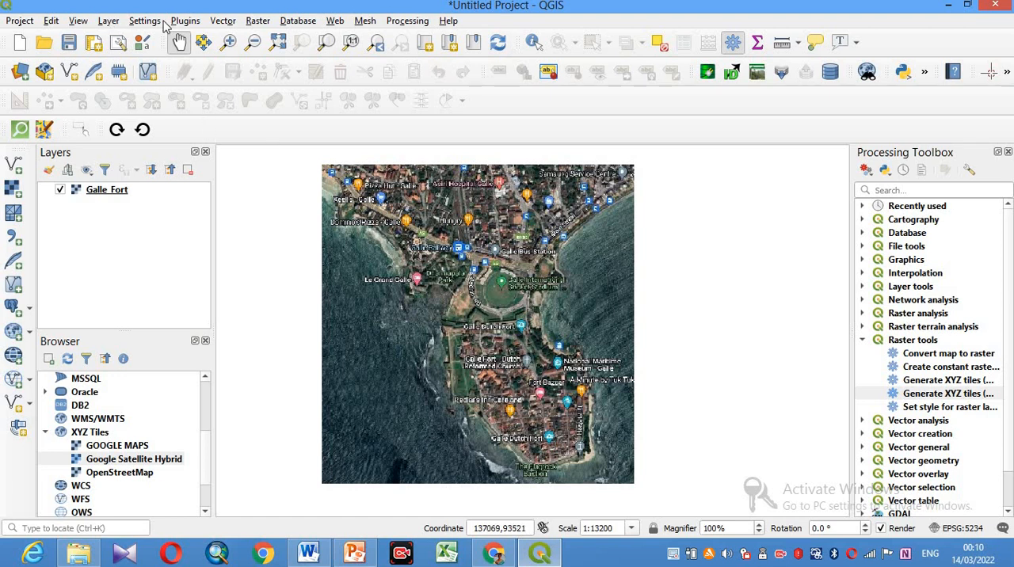
- Start a new shapefile layer and set its output file to Places in the qfield\Field_Work folder
left_click(114, 24)
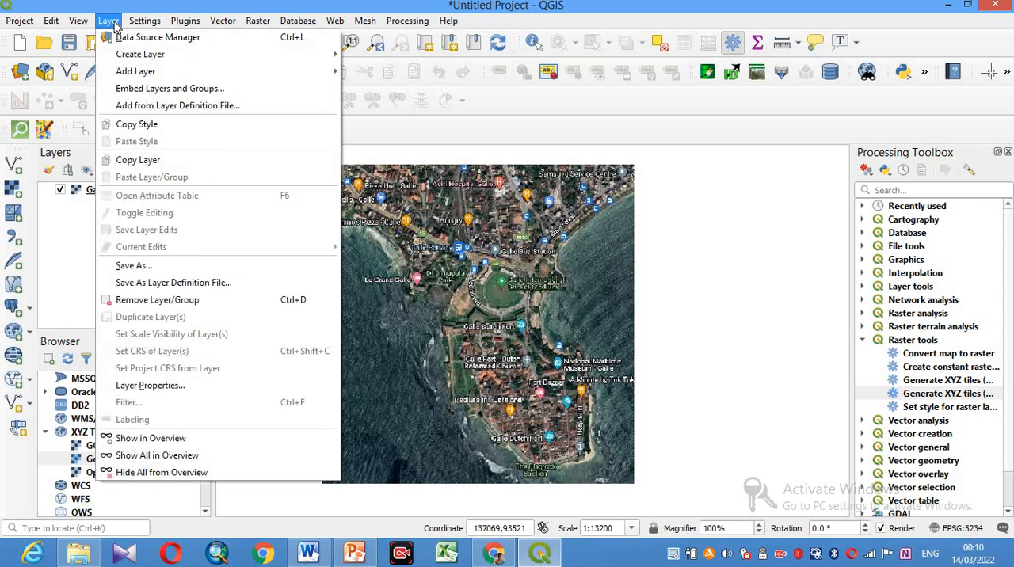
mouse_move(119, 55)
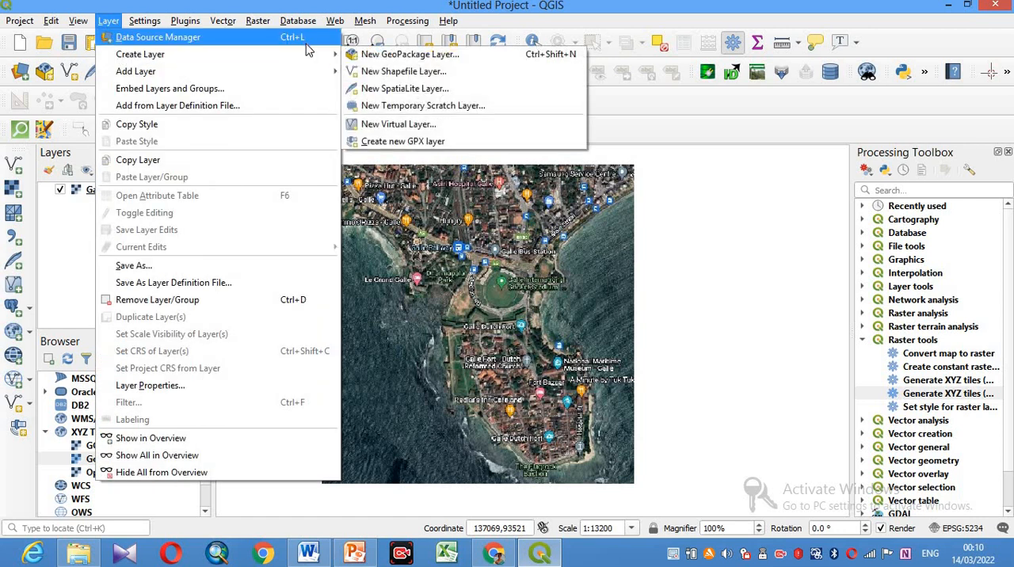
left_click(408, 72)
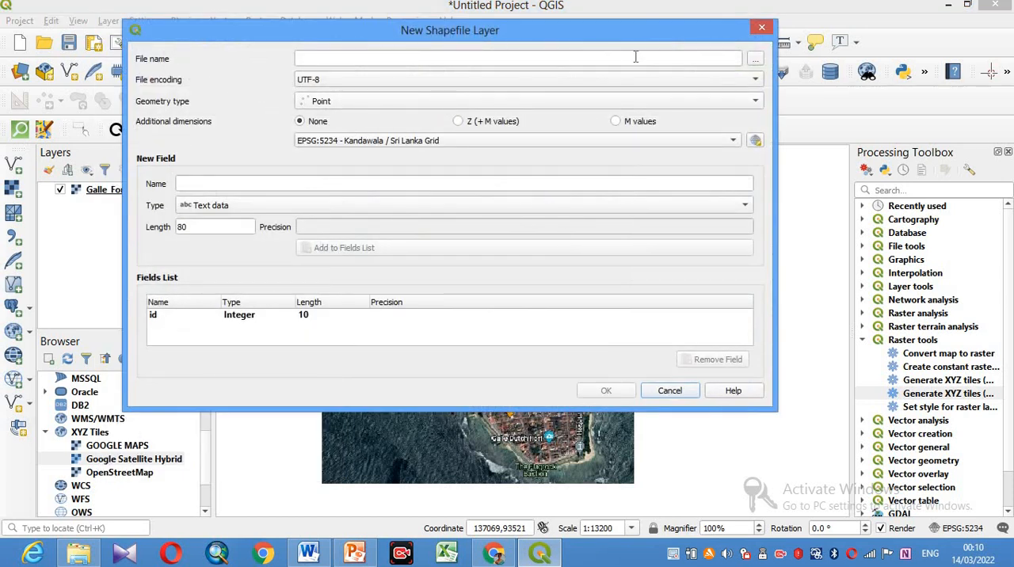
left_click(755, 63)
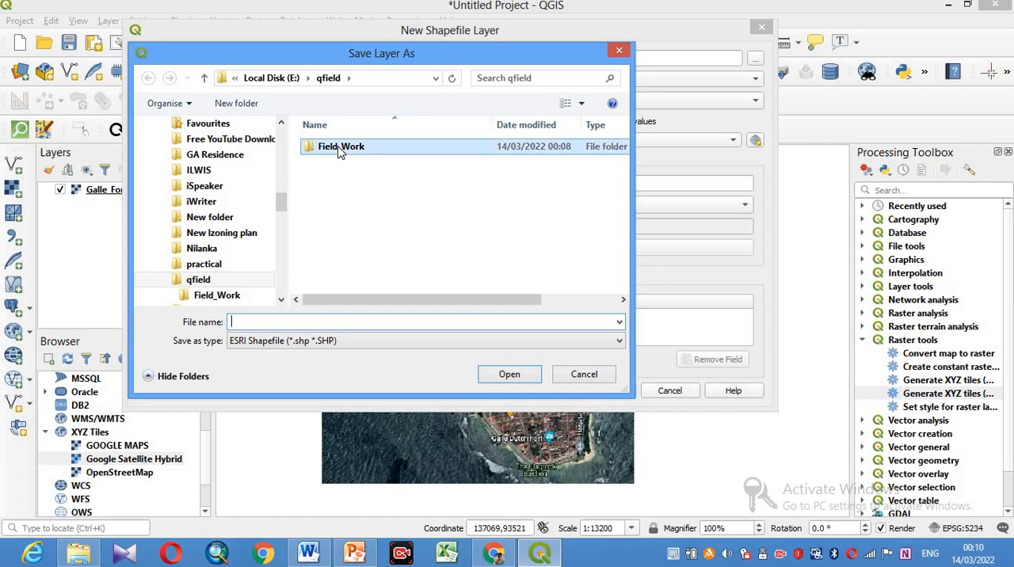
double_click(341, 149)
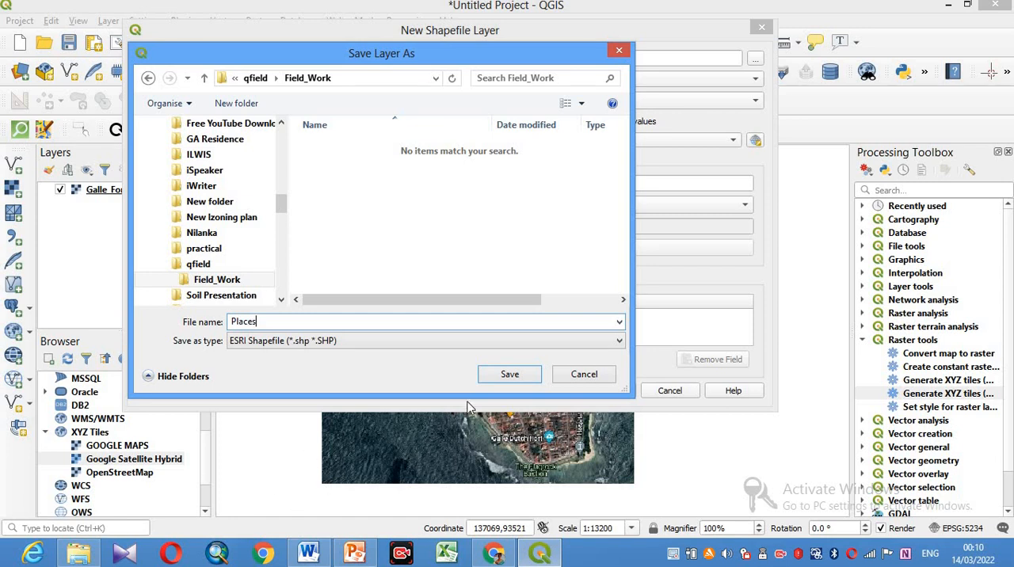
left_click(510, 375)
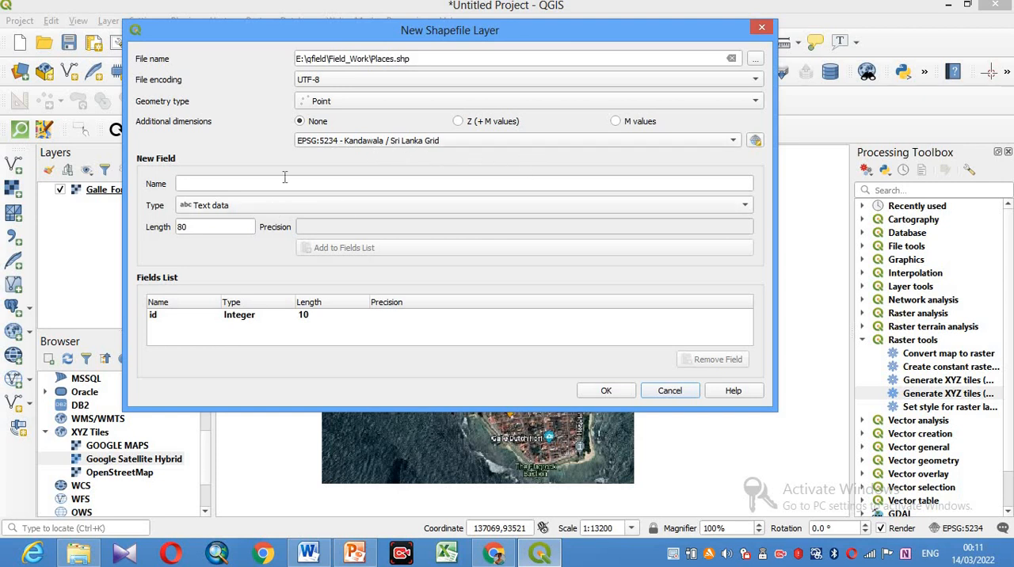
- Add two text fields of length 80, Name and Category, to the Places shapefile's fields list
left_click(181, 183)
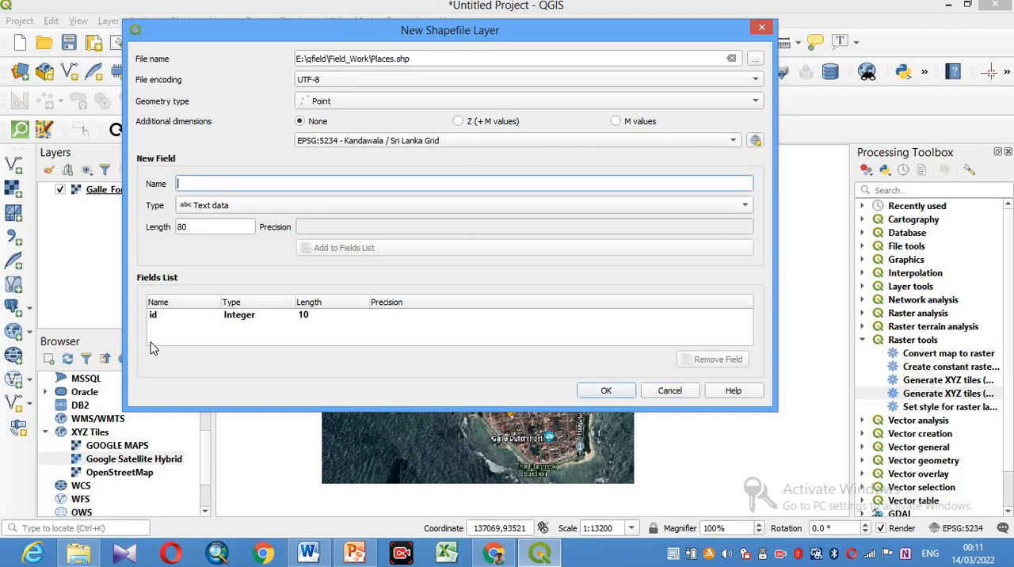
type("Name")
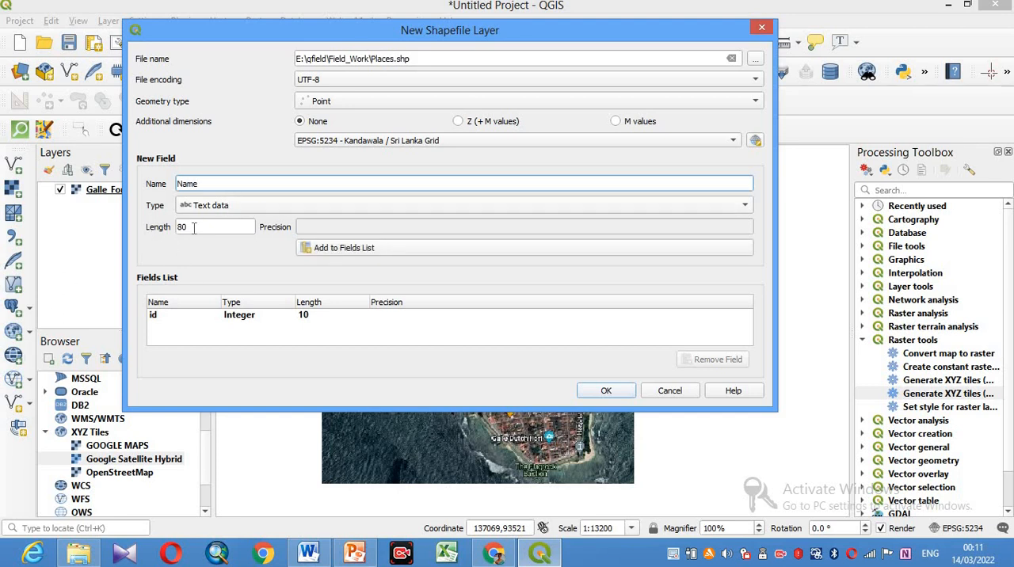
left_click(399, 251)
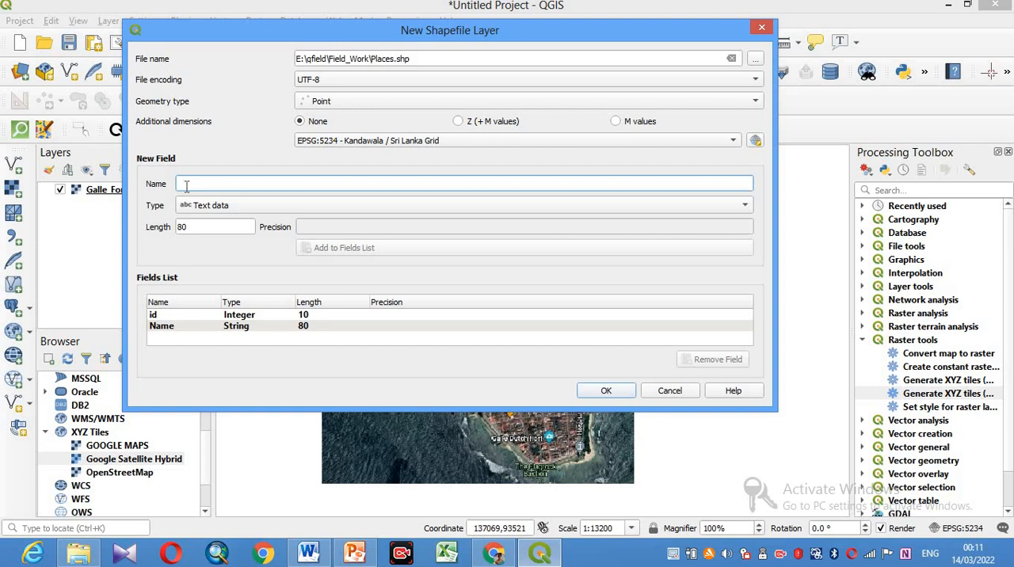
type("Cat")
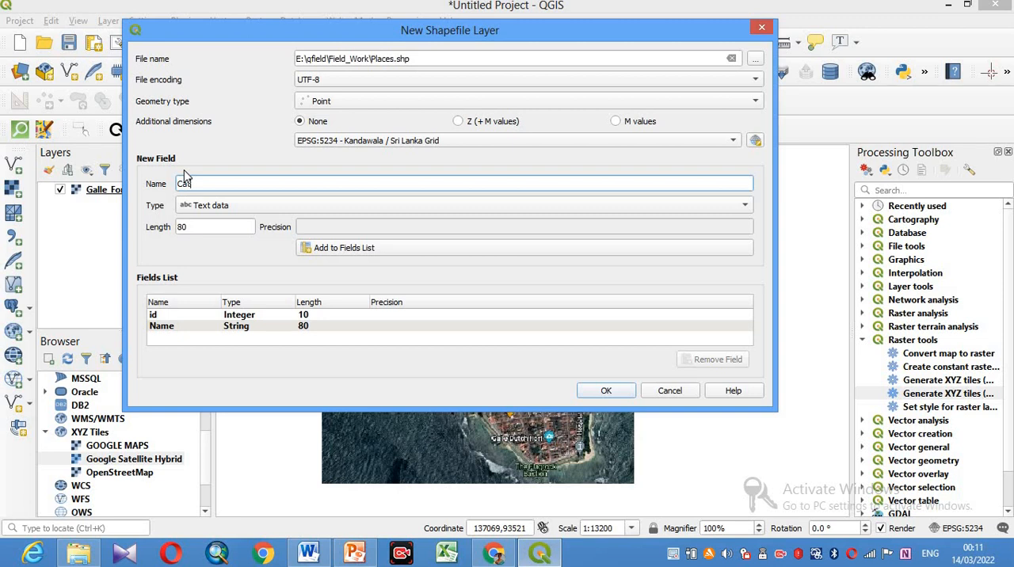
type("egory")
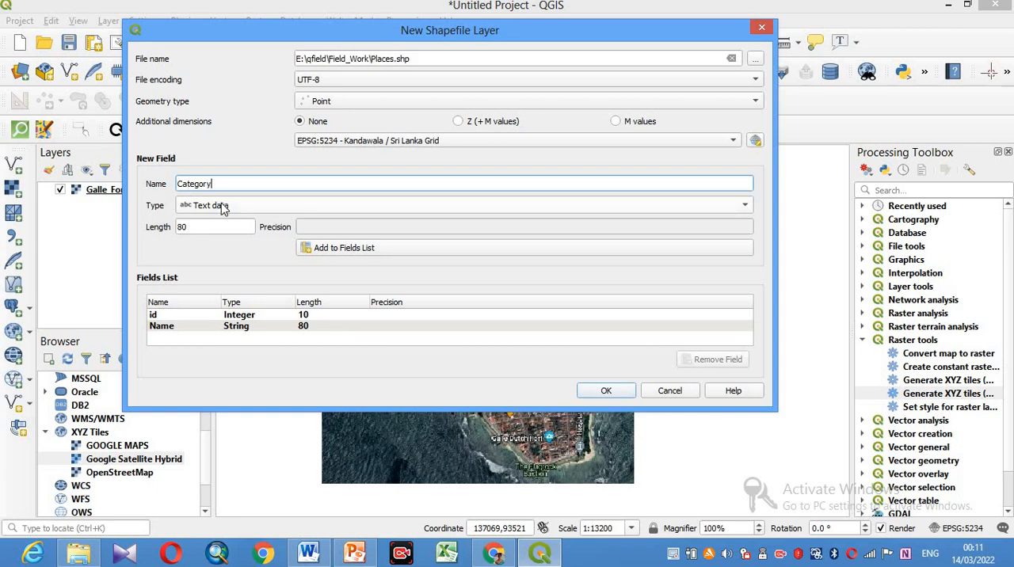
left_click(354, 252)
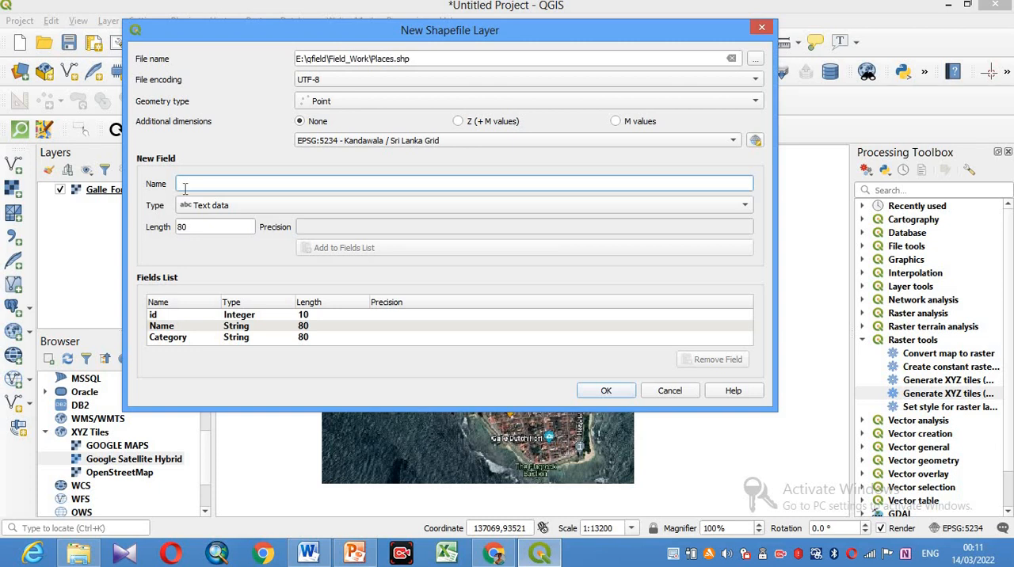
- Add a field called Date with the Date type to the Places shapefile's fields list
type("Date")
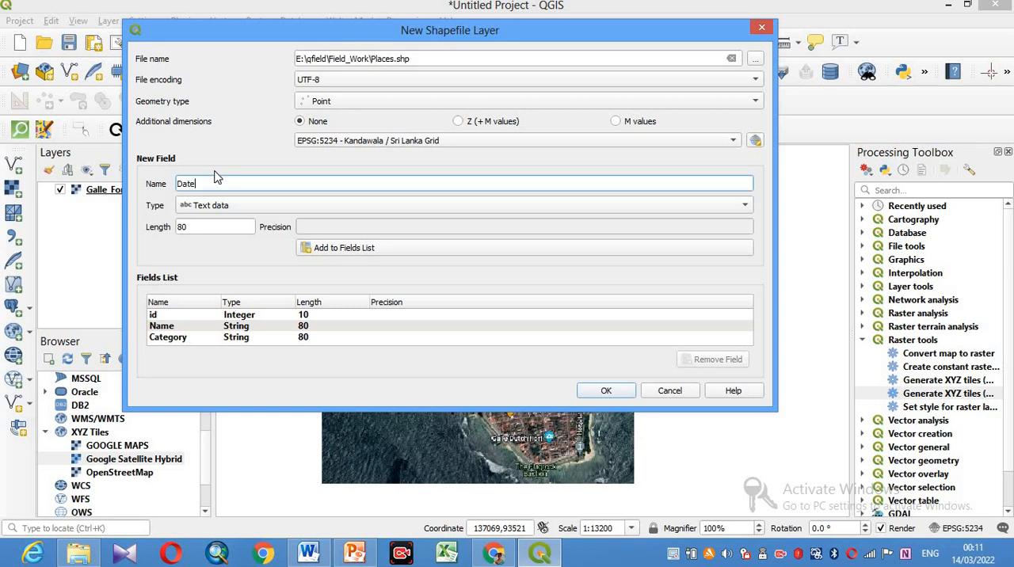
left_click(226, 210)
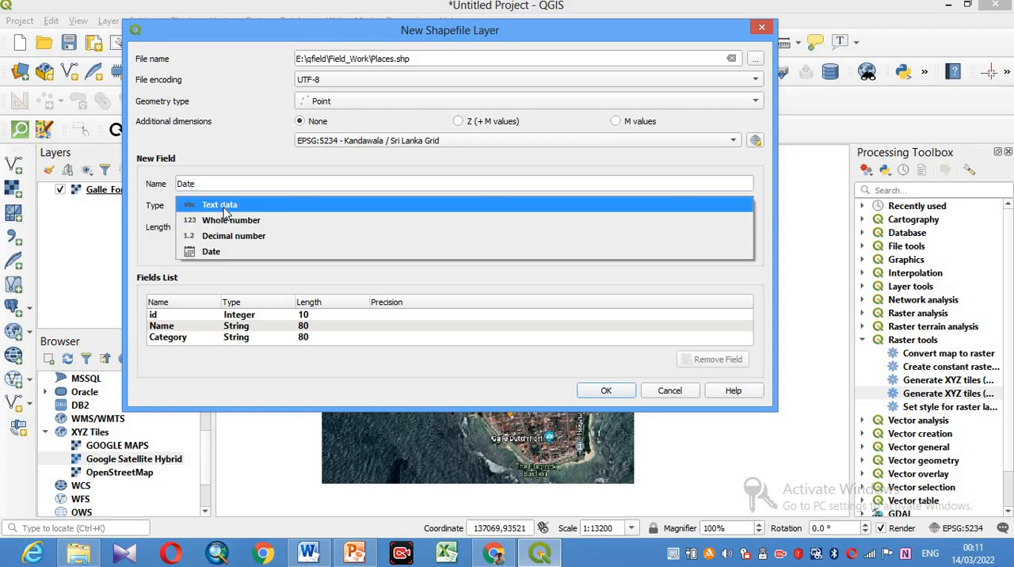
left_click(212, 254)
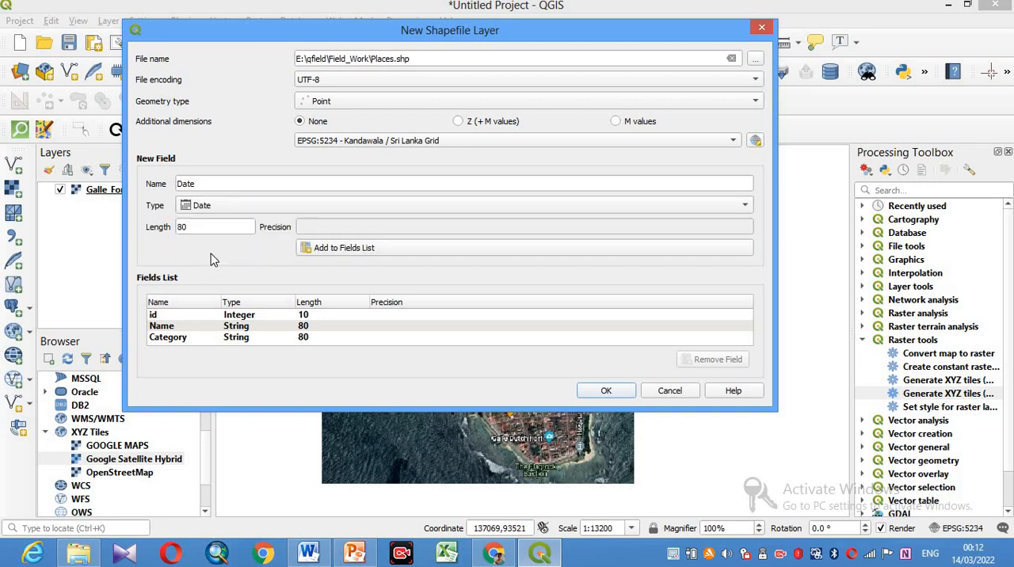
left_click(358, 249)
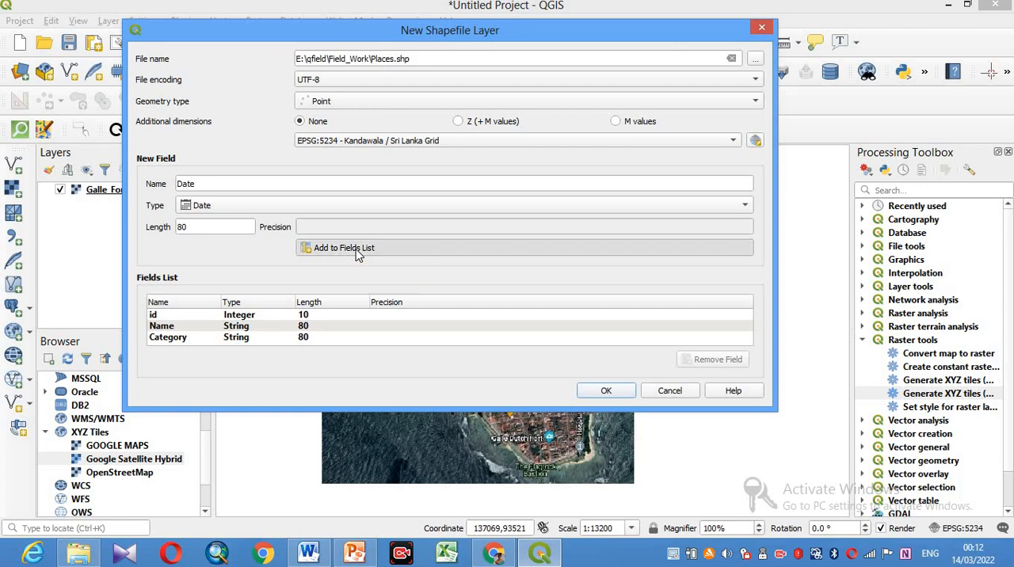
- Add a text field called Photo with length 200 to the Places shapefile's fields list
left_click(190, 187)
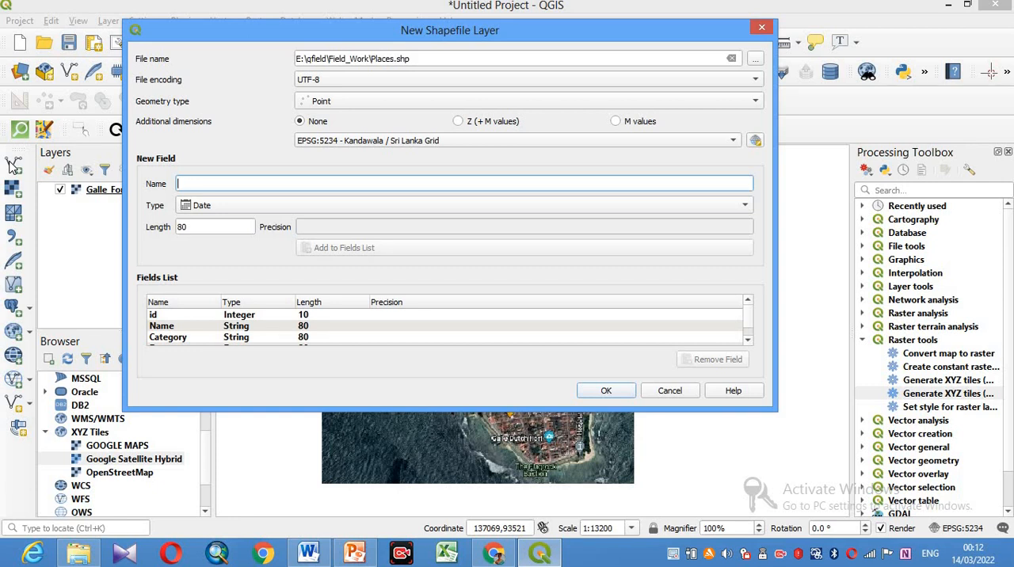
type("Photo")
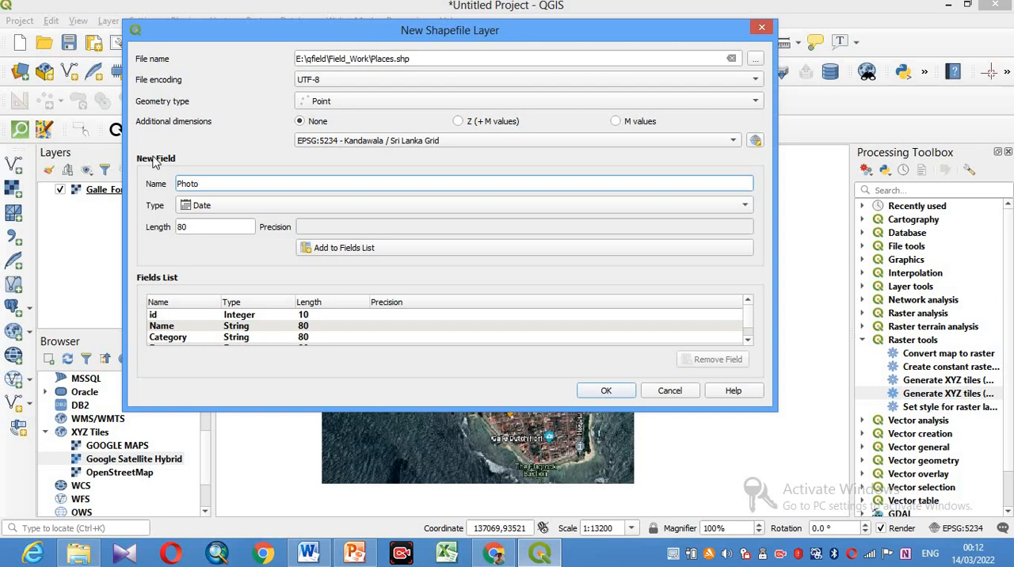
left_click(210, 210)
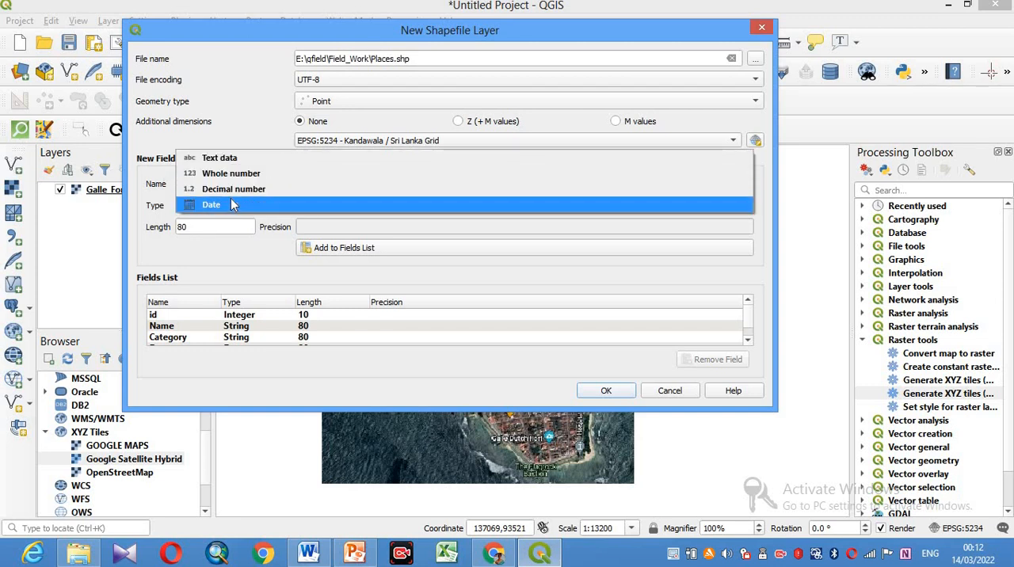
left_click(226, 162)
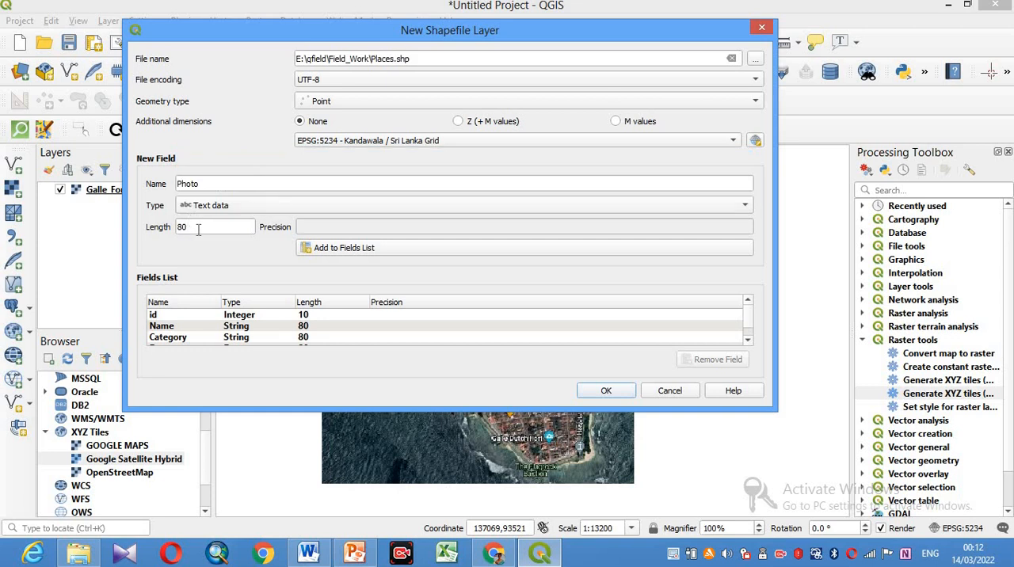
left_click_drag(201, 227, 158, 227)
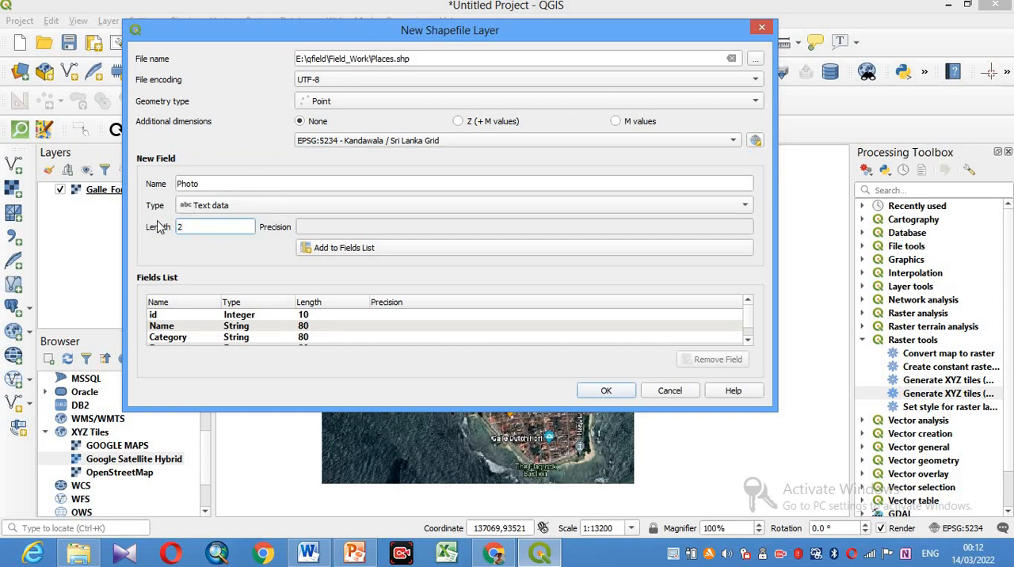
left_click(348, 251)
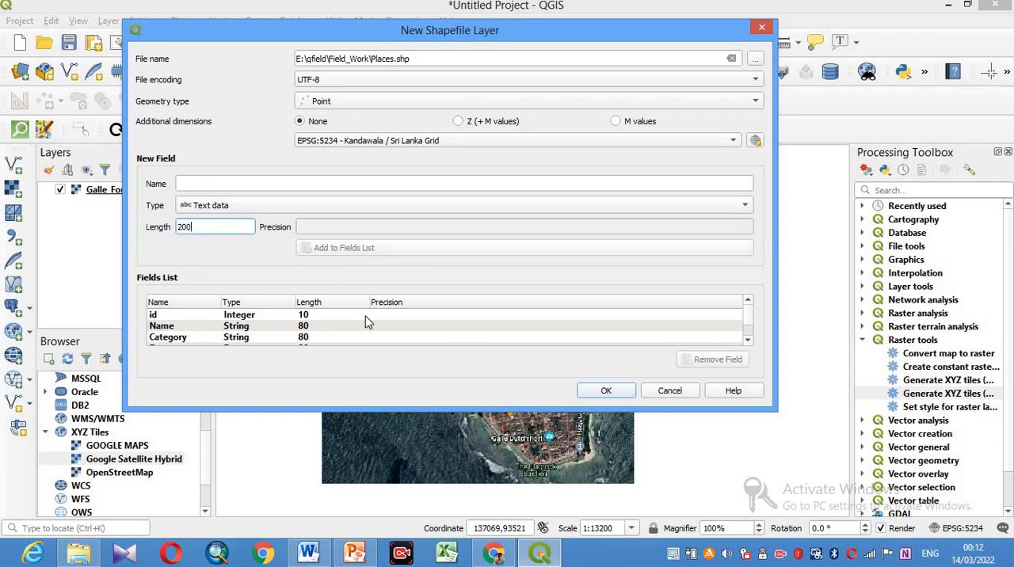
scroll(388, 335, "down", 1)
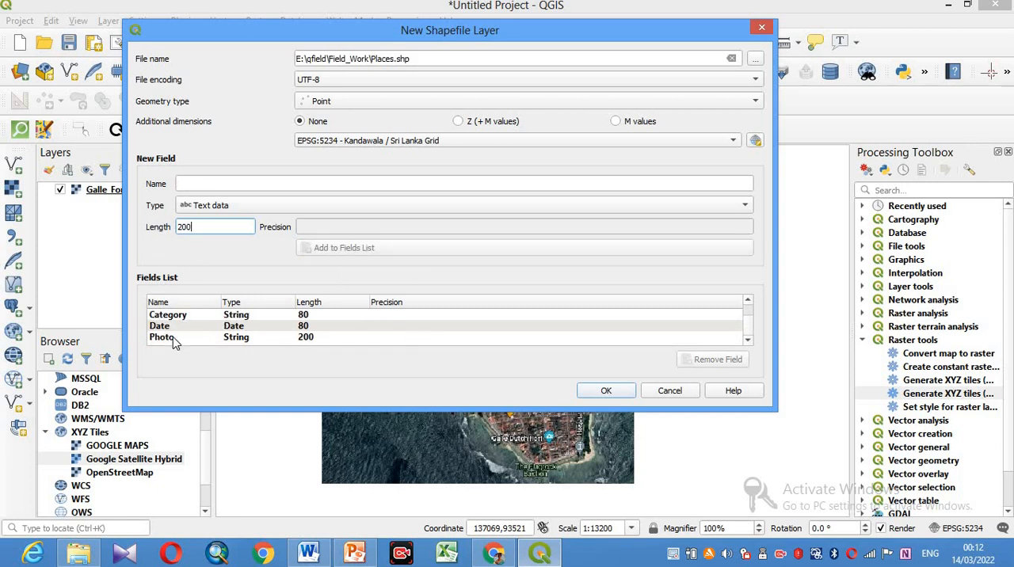
scroll(173, 339, "up", 1)
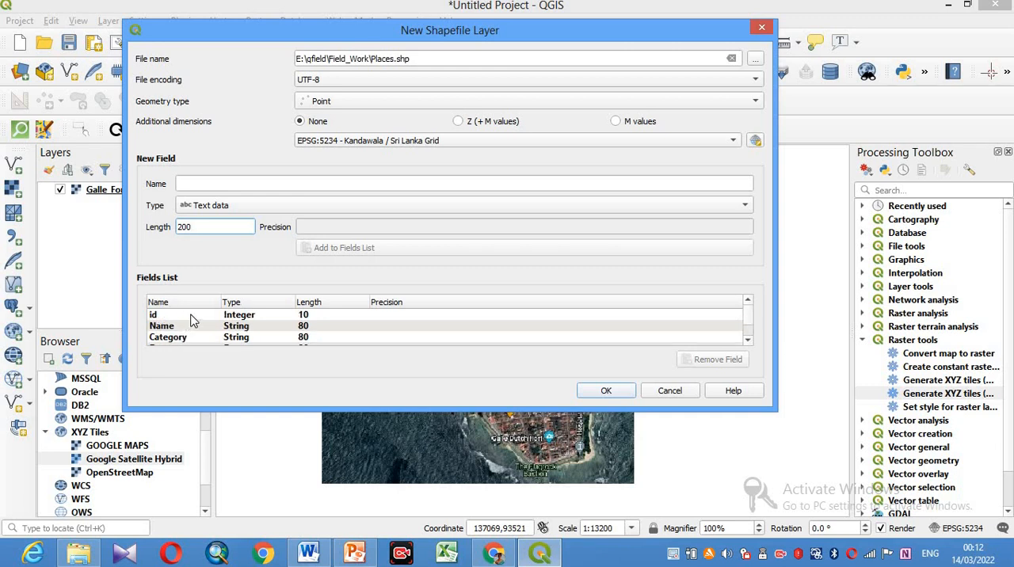
- Remove the id field from the fields list and create the Places shapefile layer
left_click(192, 317)
left_click(725, 361)
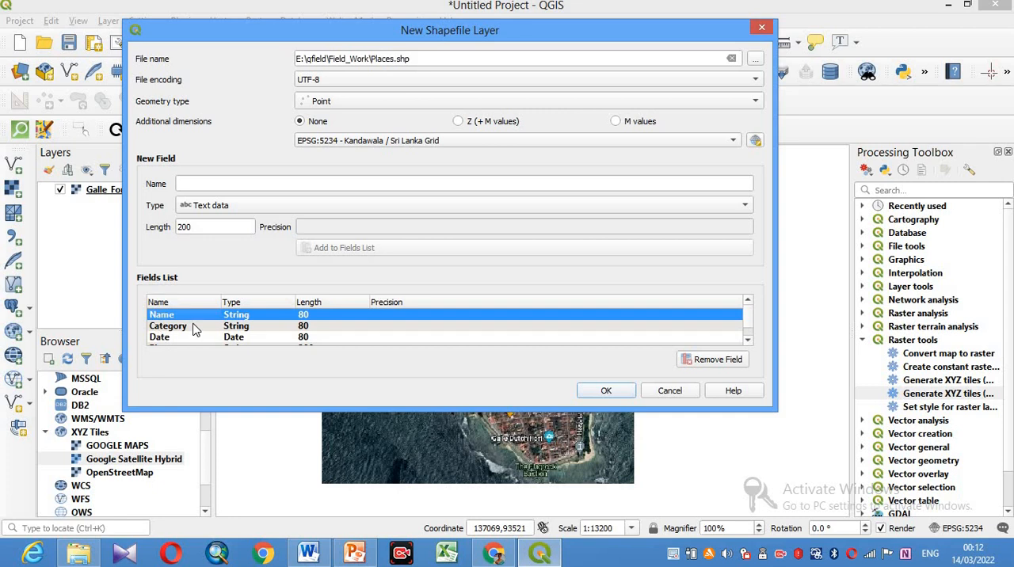
scroll(195, 333, "down", 1)
scroll(195, 334, "up", 1)
scroll(188, 335, "down", 1)
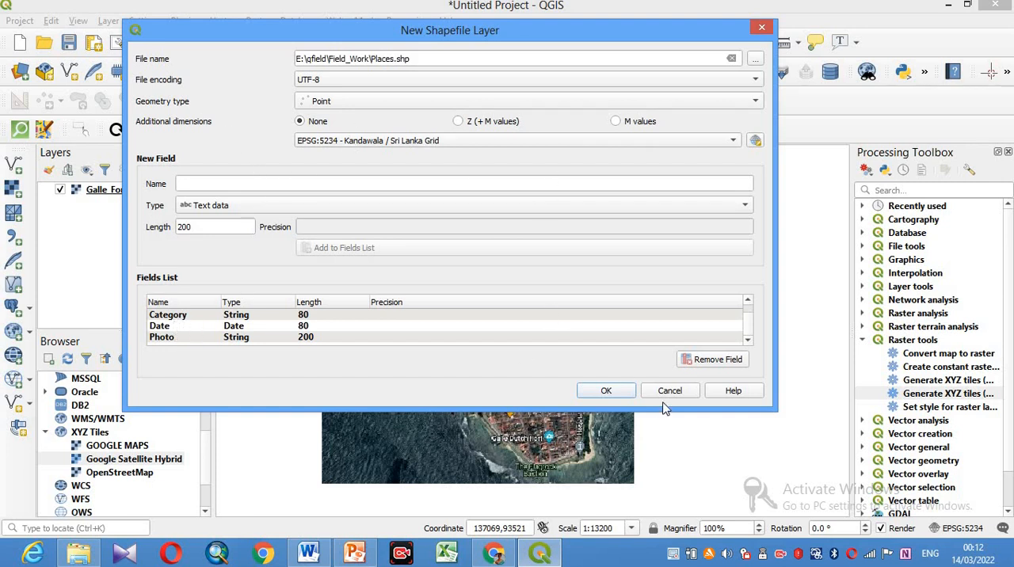
left_click(606, 392)
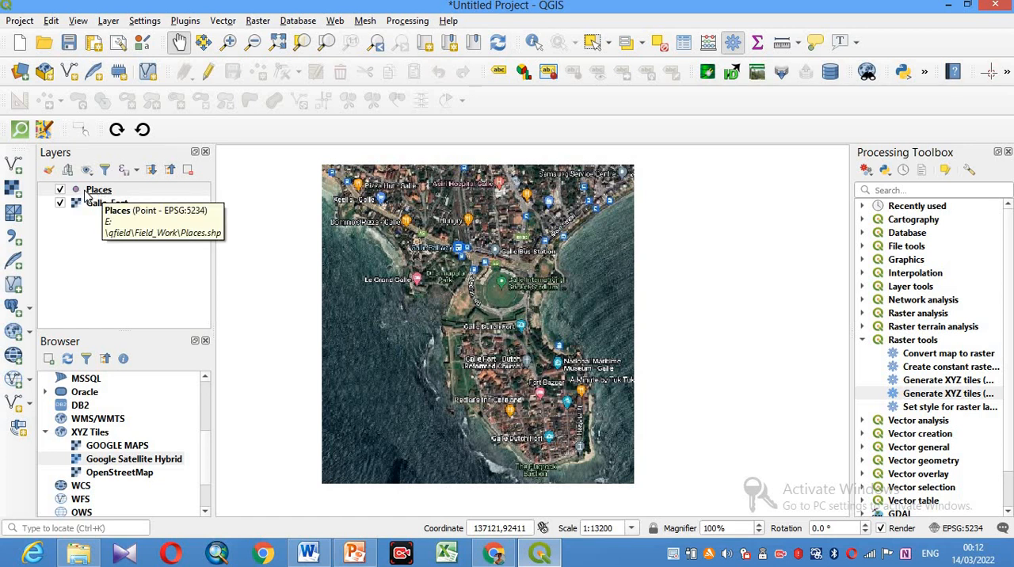
right_click(87, 196)
left_click(120, 477)
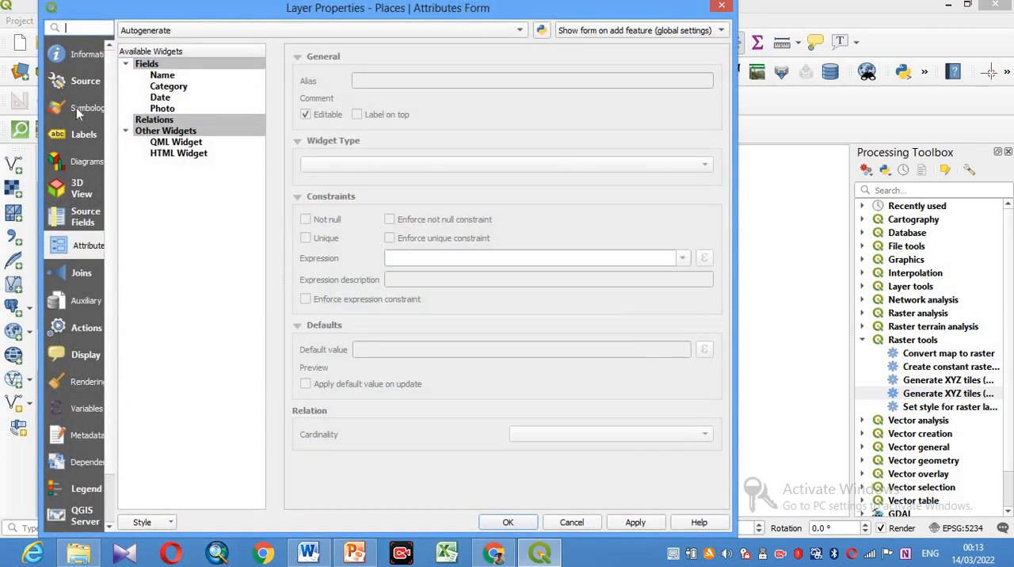
left_click(721, 8)
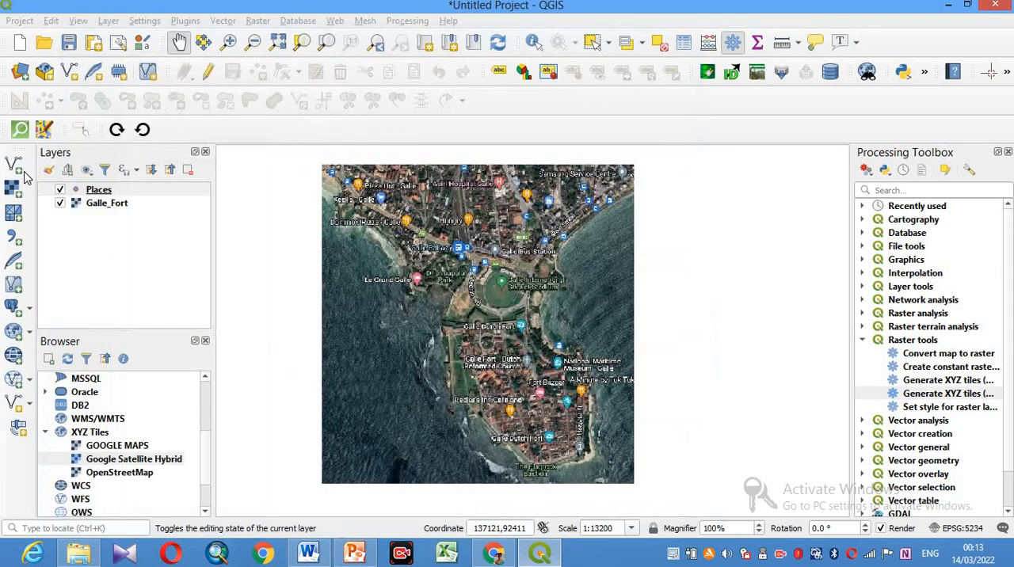
- Open the Places layer's symbology settings and apply the dot red preset to its point marker
left_click(87, 190)
right_click(102, 189)
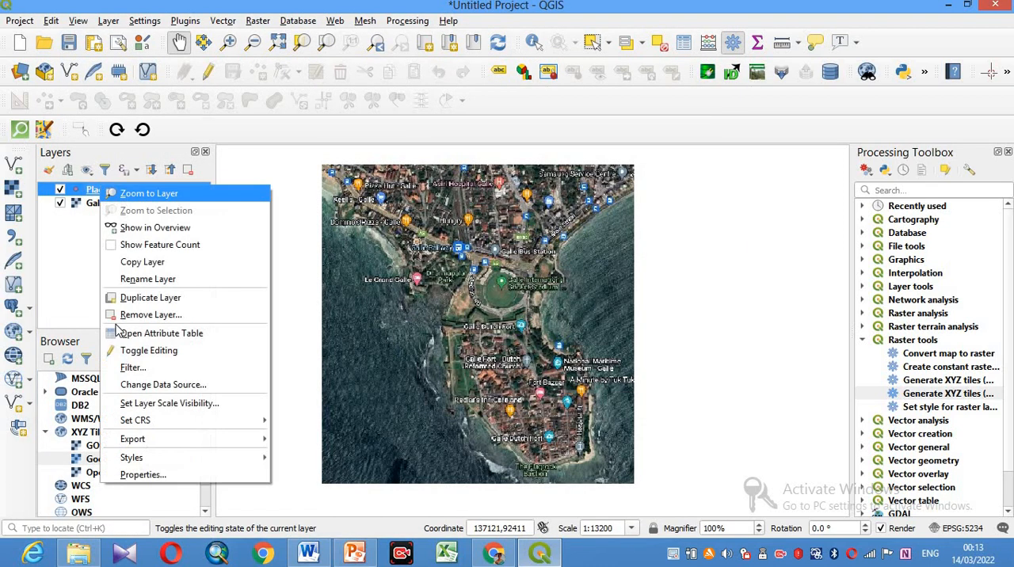
left_click(142, 476)
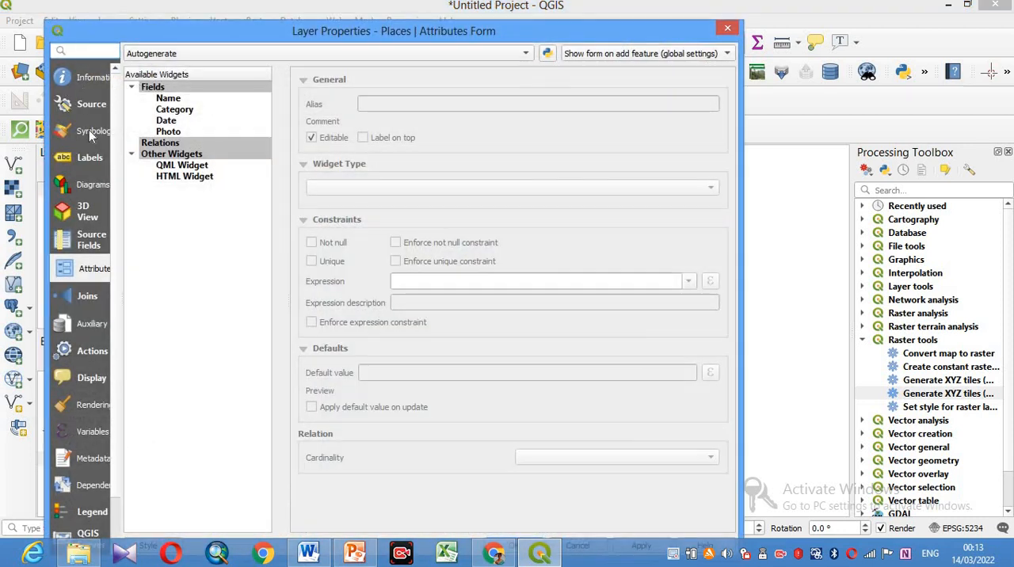
left_click(93, 132)
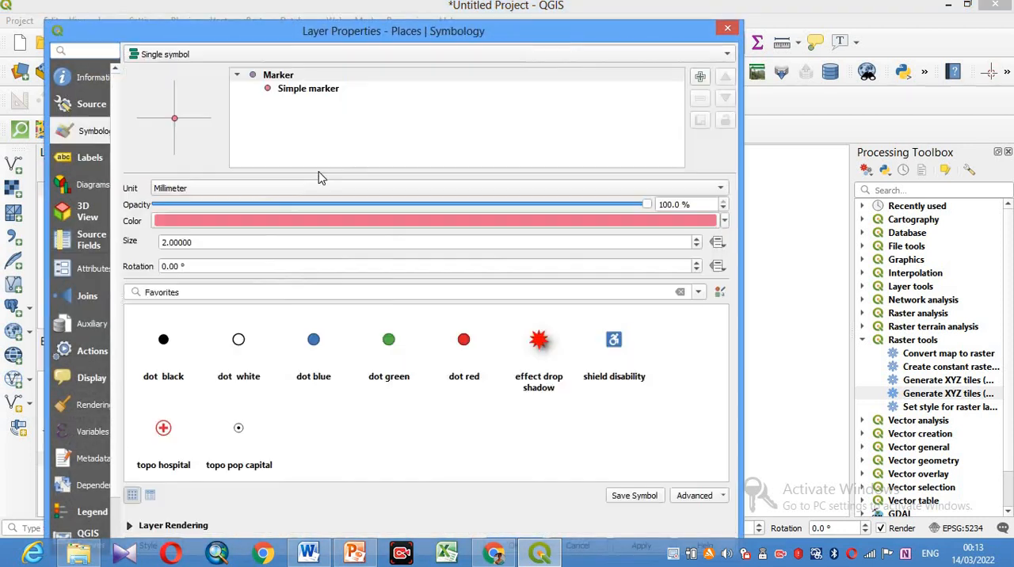
left_click(306, 89)
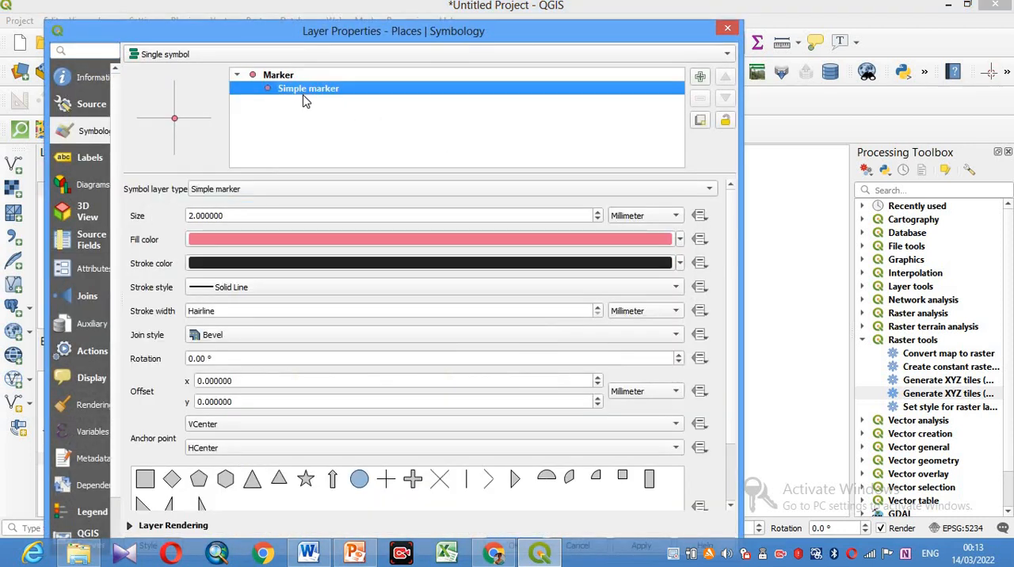
left_click(275, 76)
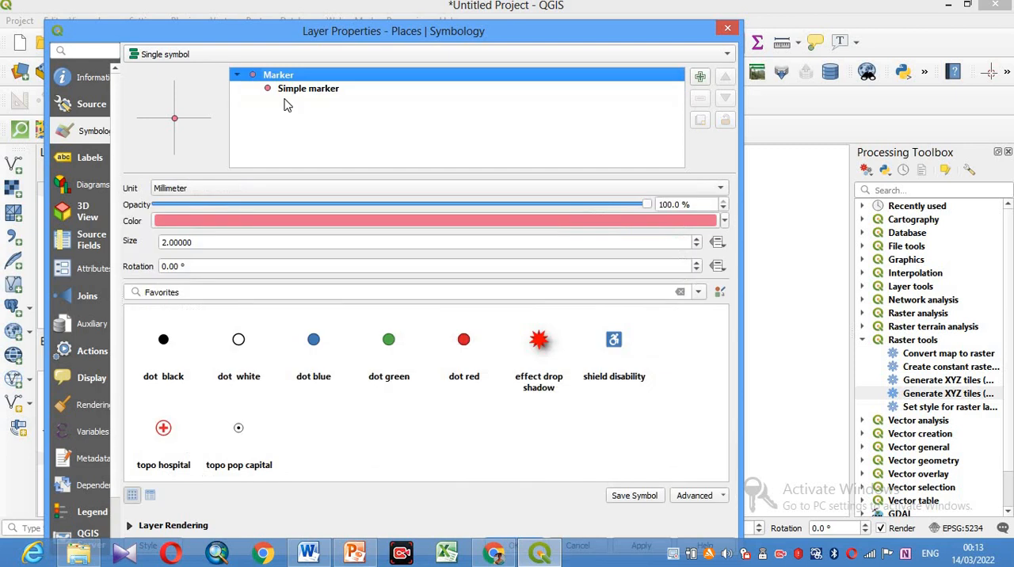
left_click(465, 342)
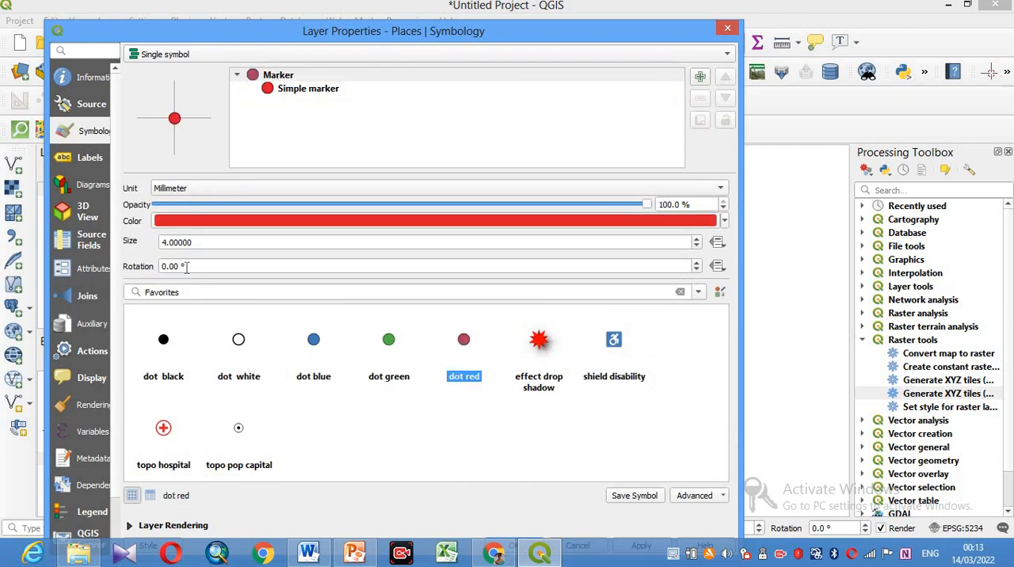
- Switch the symbol collection to All Symbols and change the Places point marker to the dot white preset
scroll(210, 292, "up", 1)
scroll(209, 292, "down", 1)
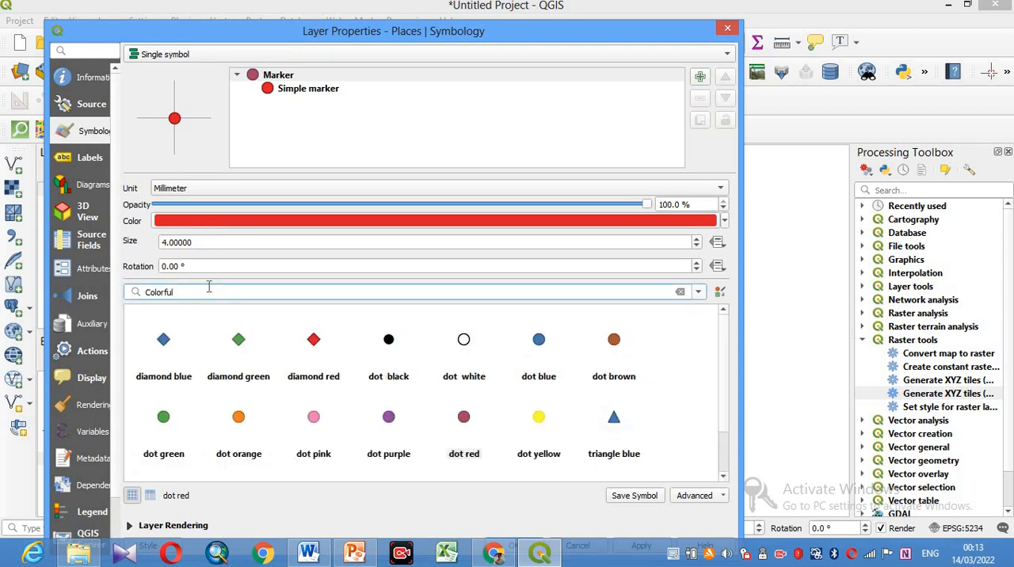
scroll(210, 292, "down", 1)
scroll(210, 292, "up", 2)
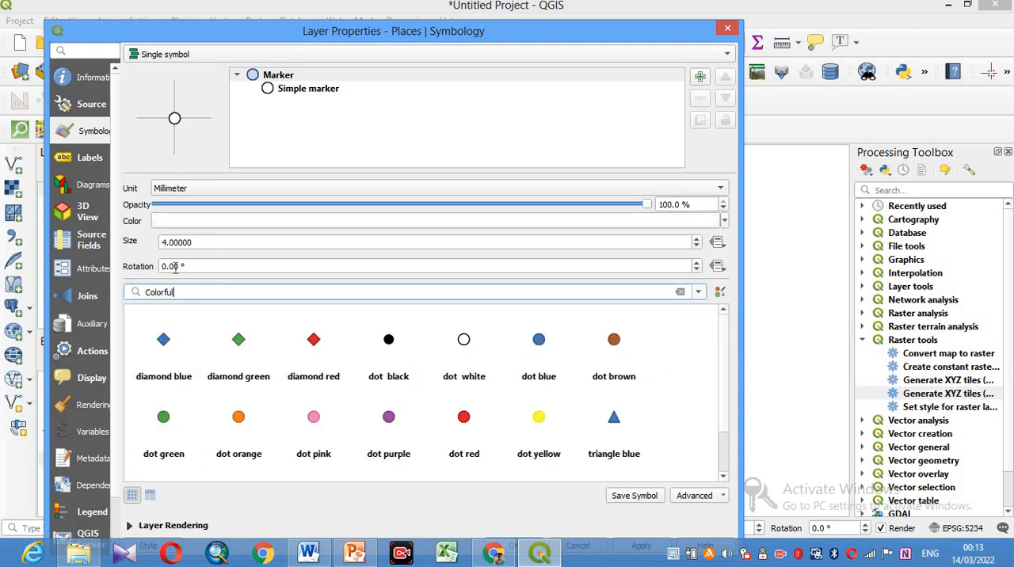
- Turn on single labels for the Places layer using the Name field, with red text in color #f40000
left_click(85, 158)
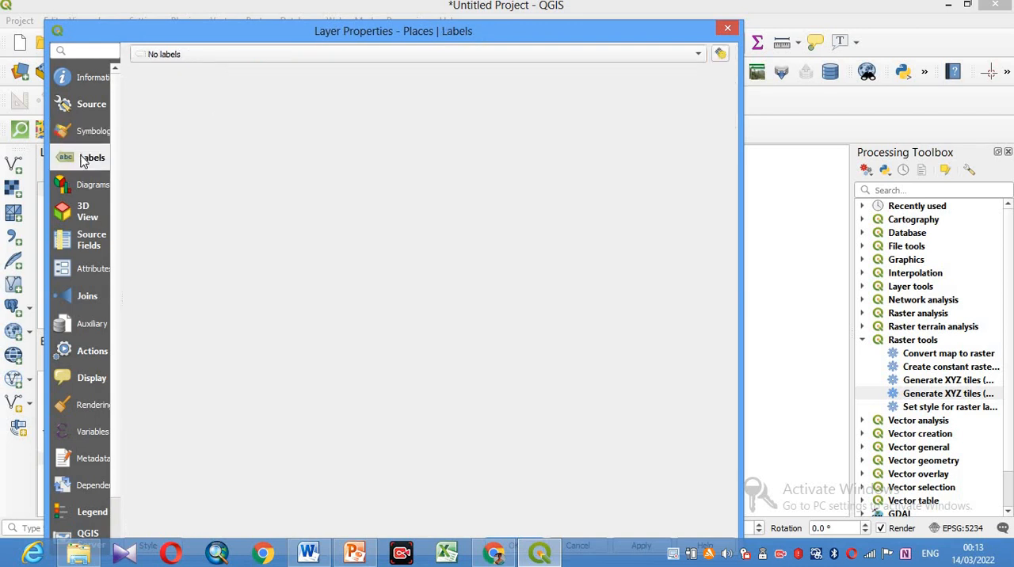
left_click(169, 62)
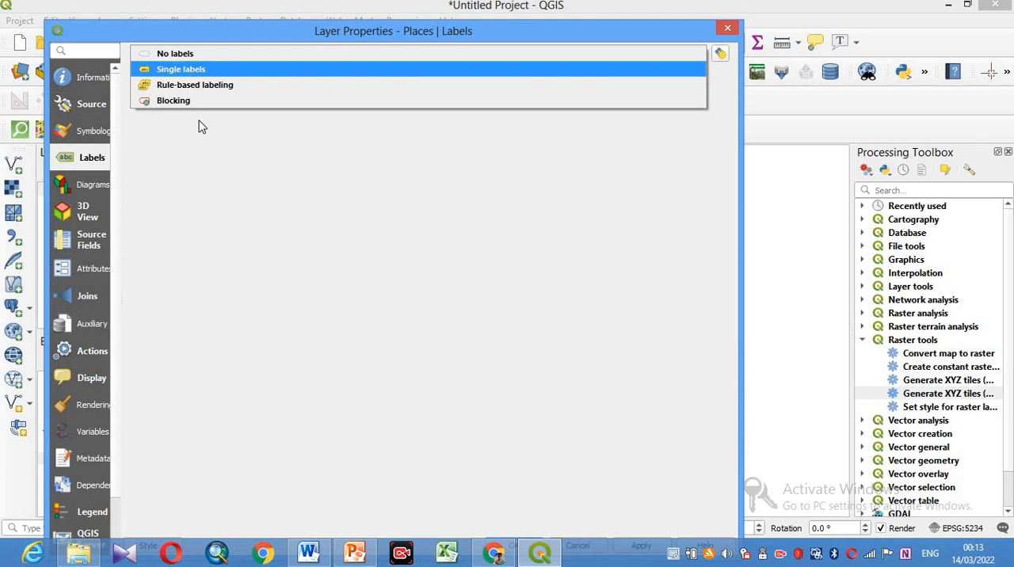
left_click(190, 73)
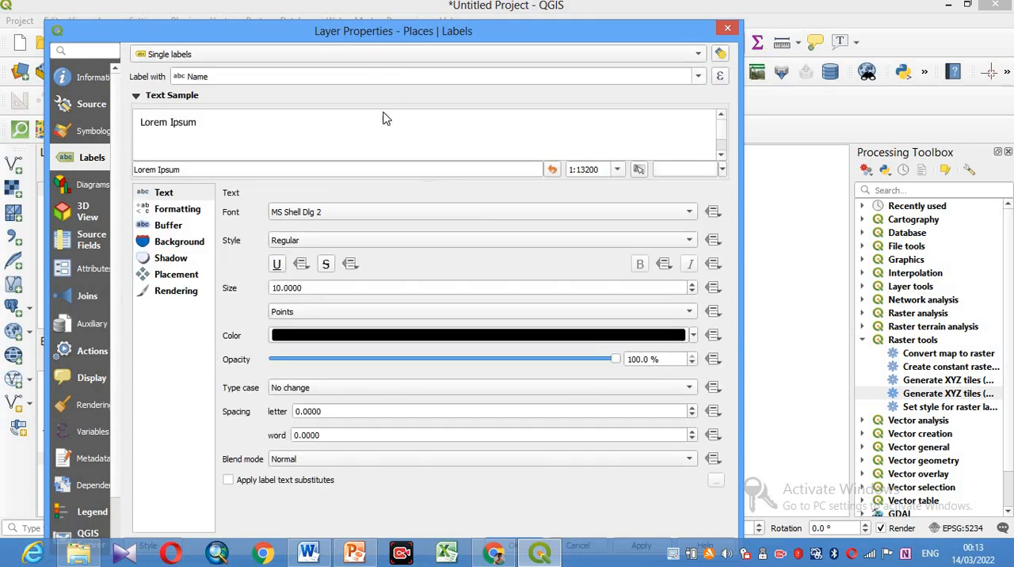
left_click(379, 339)
left_click(673, 287)
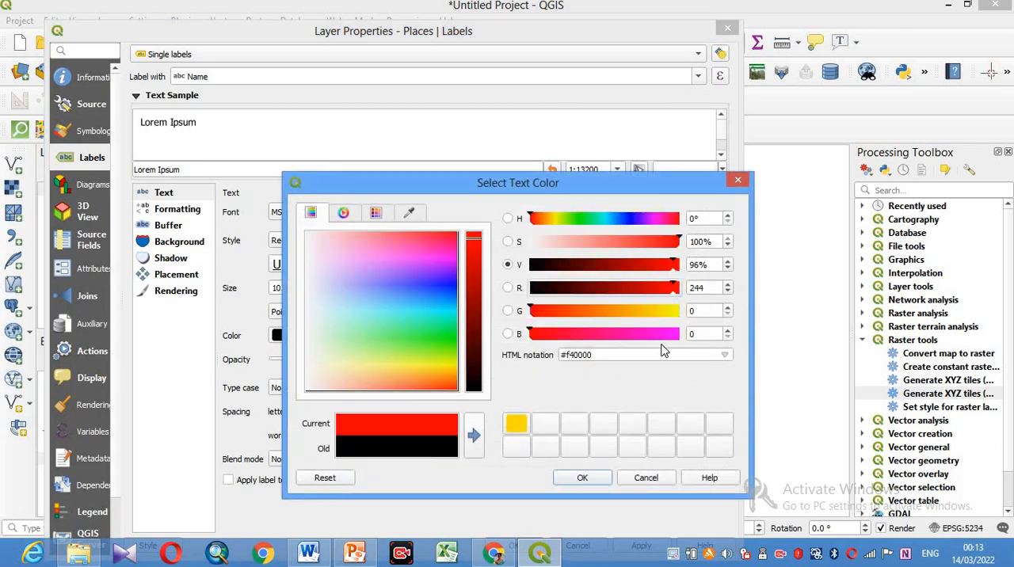
left_click(593, 480)
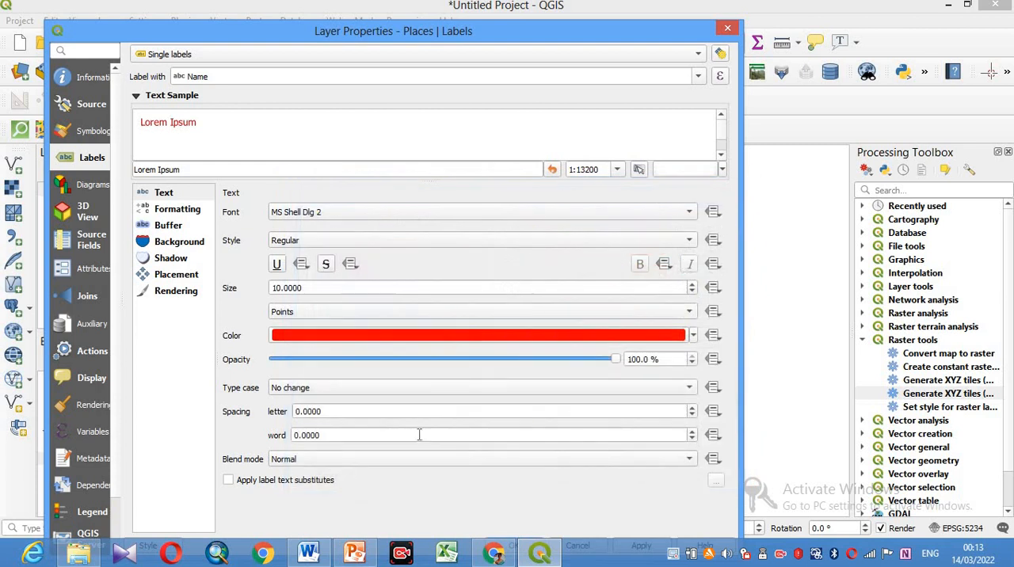
- Draw a text buffer around the Places labels and set their around-point placement distance to 3 millimetres
left_click(166, 226)
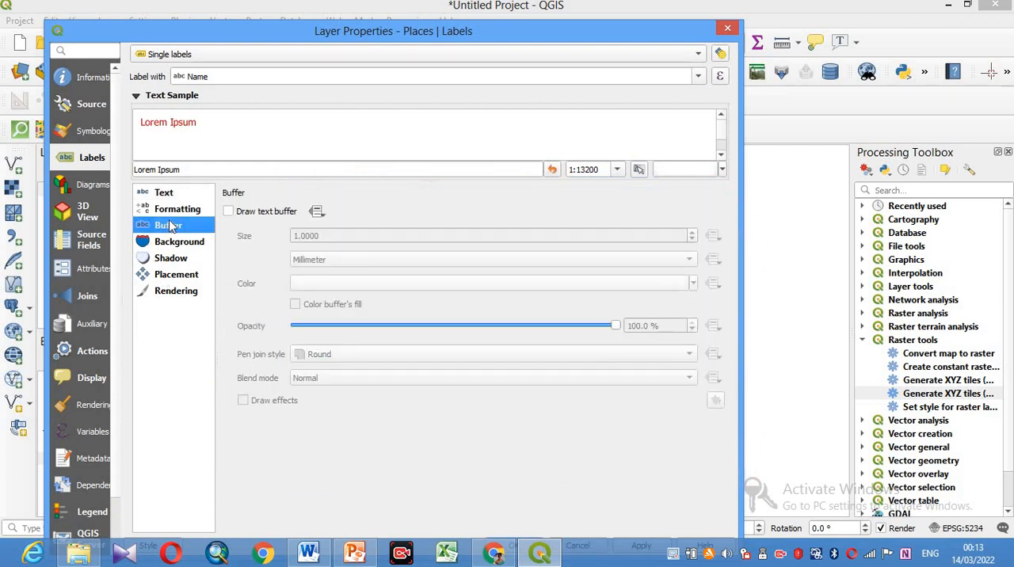
left_click(229, 212)
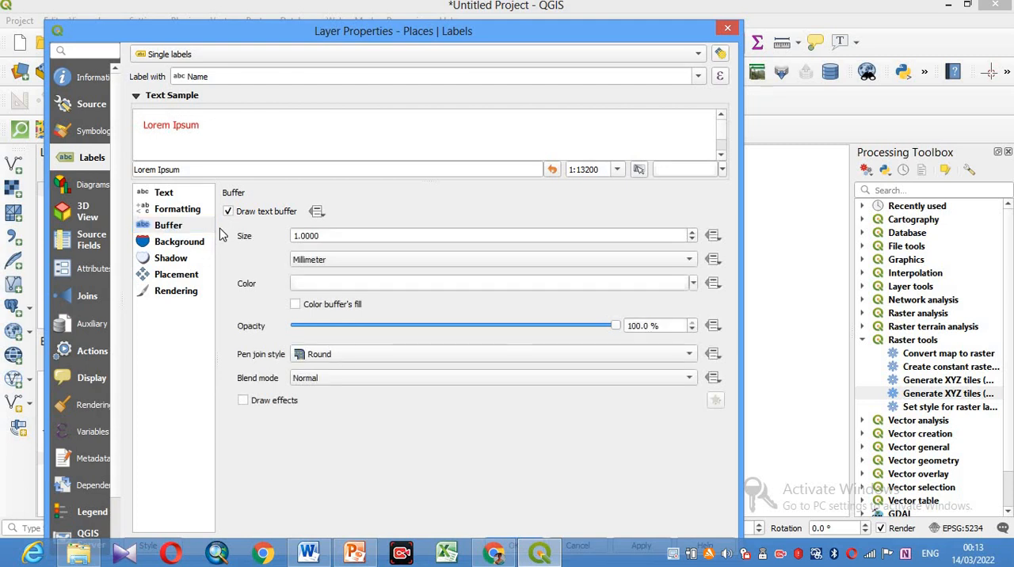
left_click(187, 278)
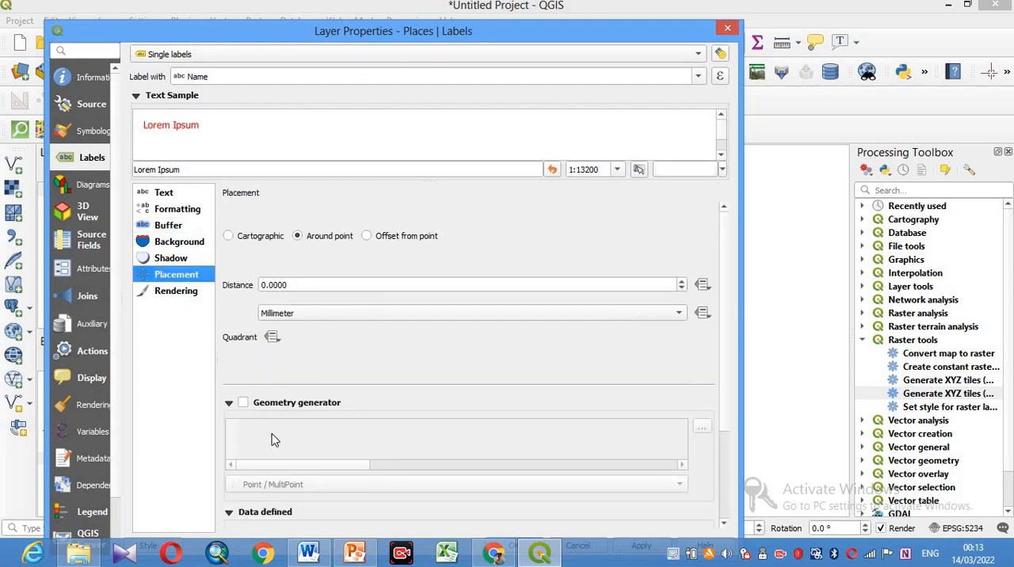
double_click(262, 285)
type("5")
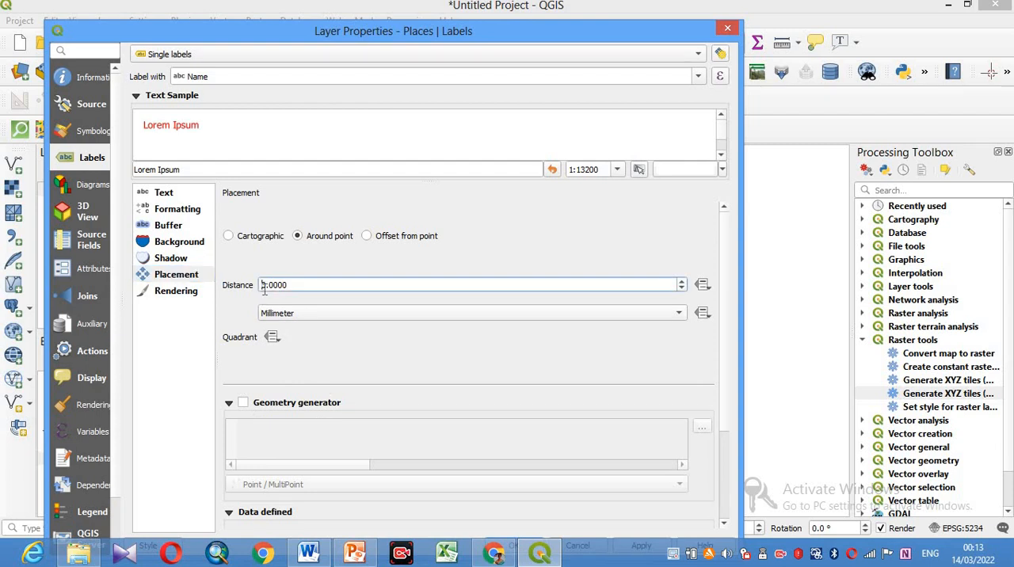
left_click_drag(266, 286, 253, 286)
type("3")
left_click_drag(554, 31, 561, 8)
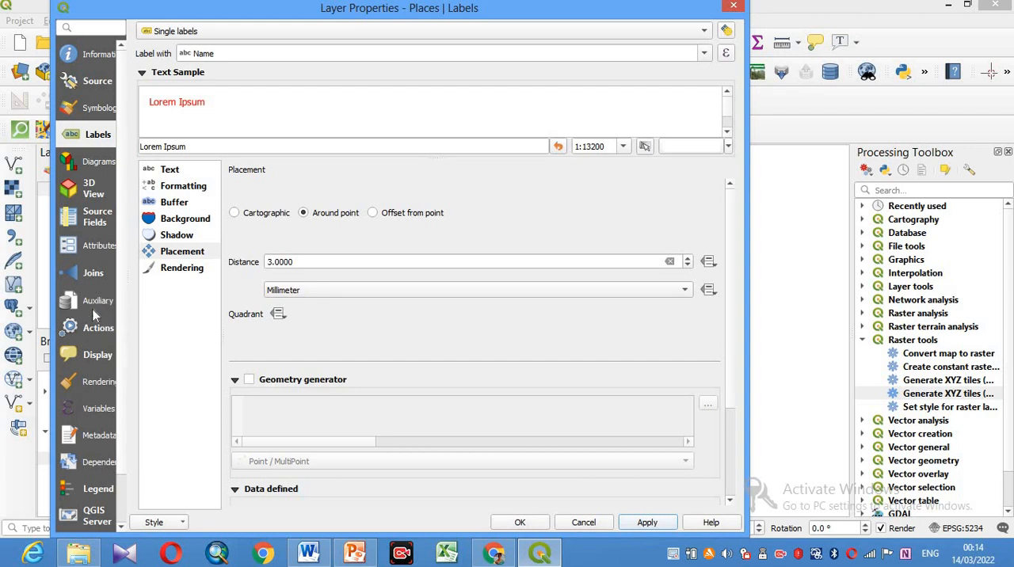
- Open the Places layer's attribute form settings and set the Category field's widget type to Value Map
left_click(94, 251)
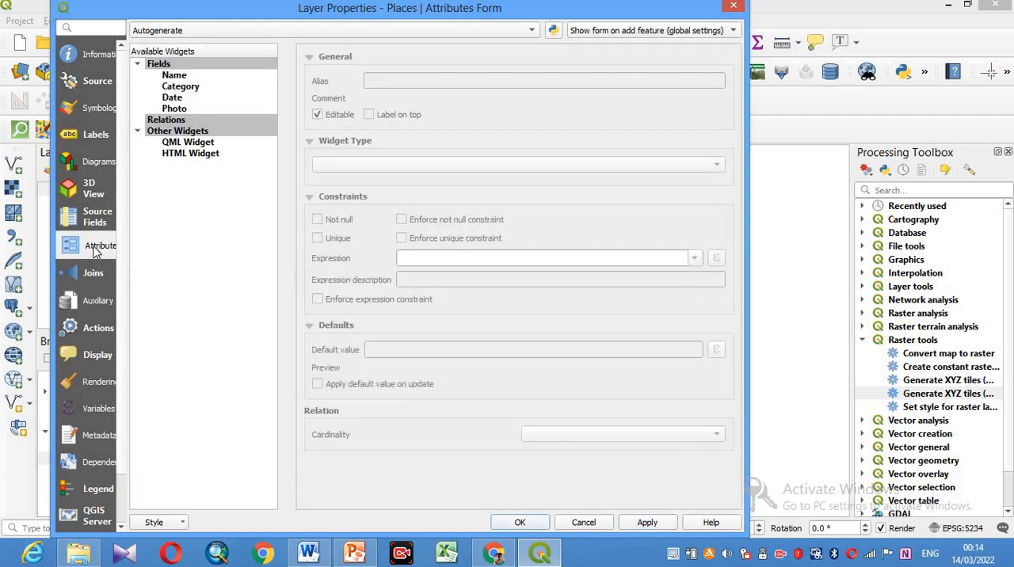
left_click(175, 75)
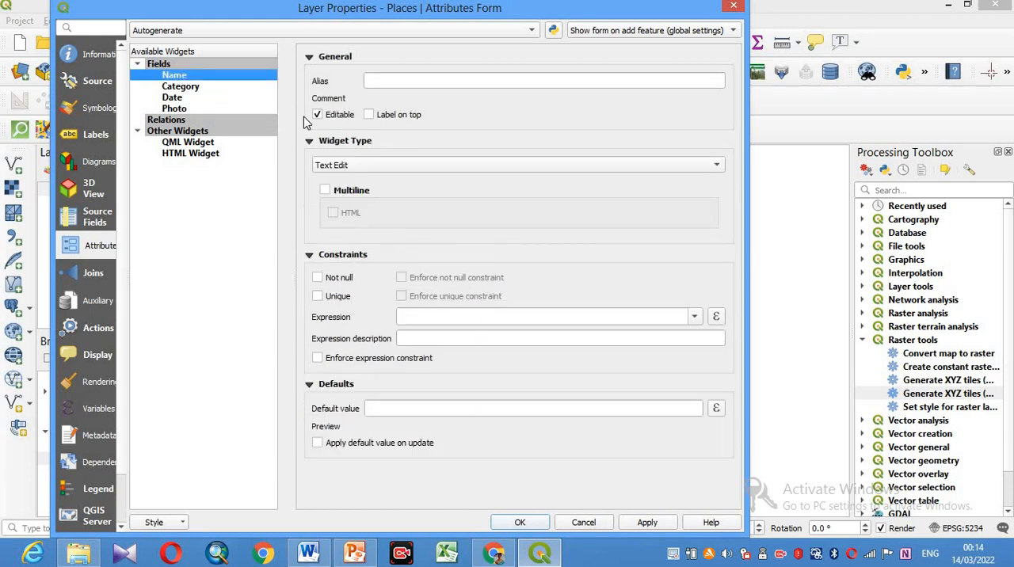
left_click(176, 87)
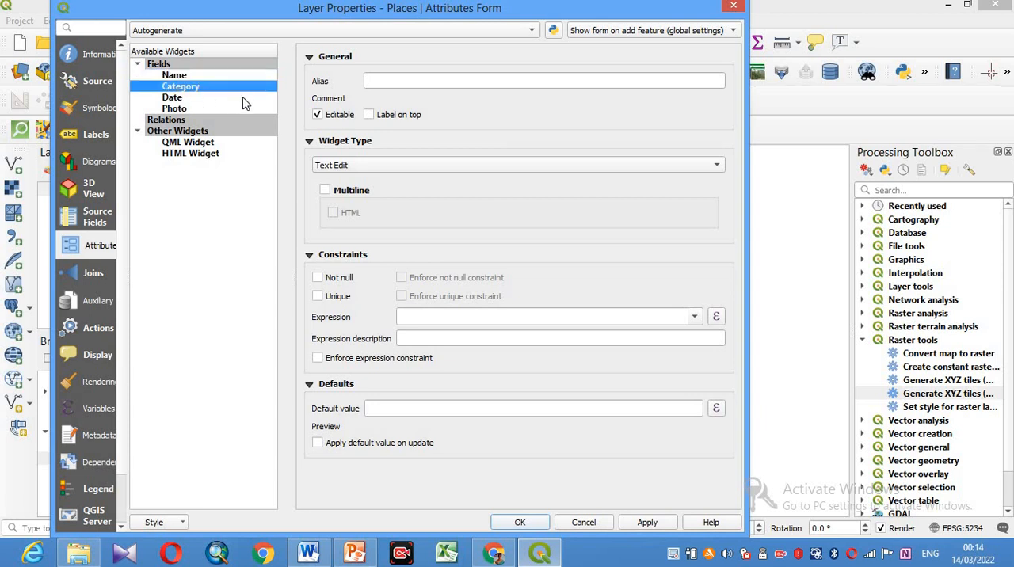
left_click(384, 172)
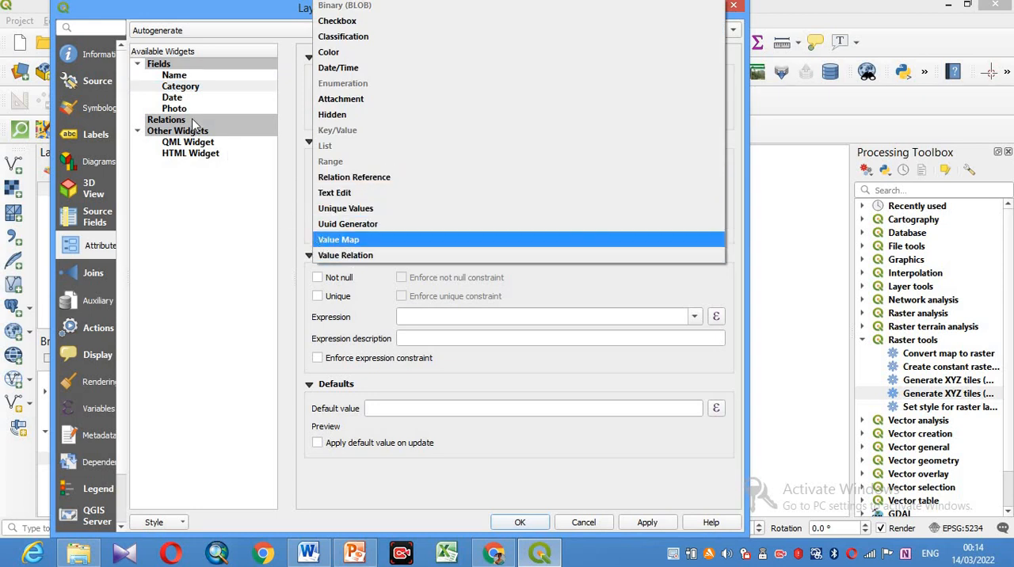
left_click(198, 92)
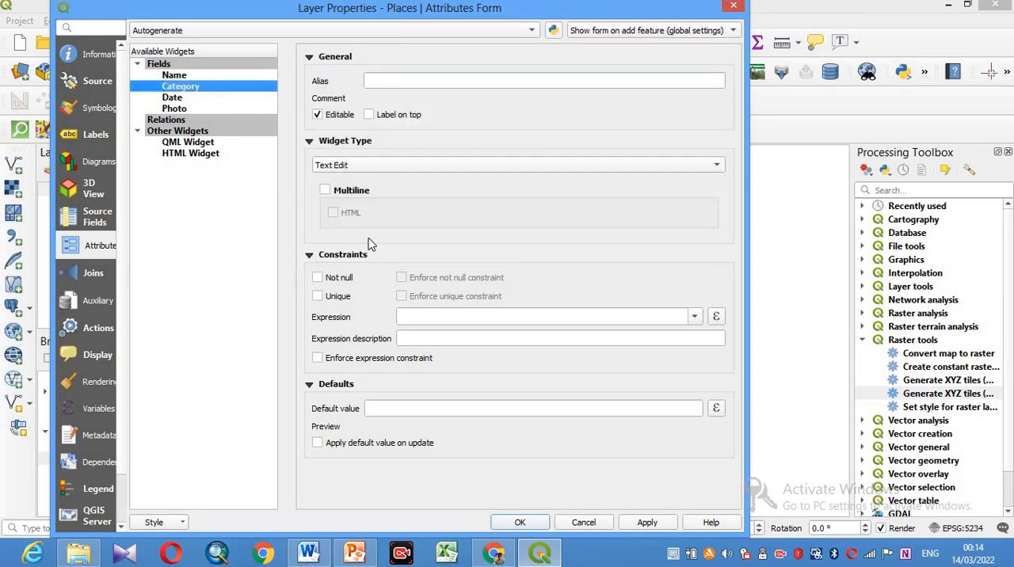
left_click(362, 166)
left_click(344, 240)
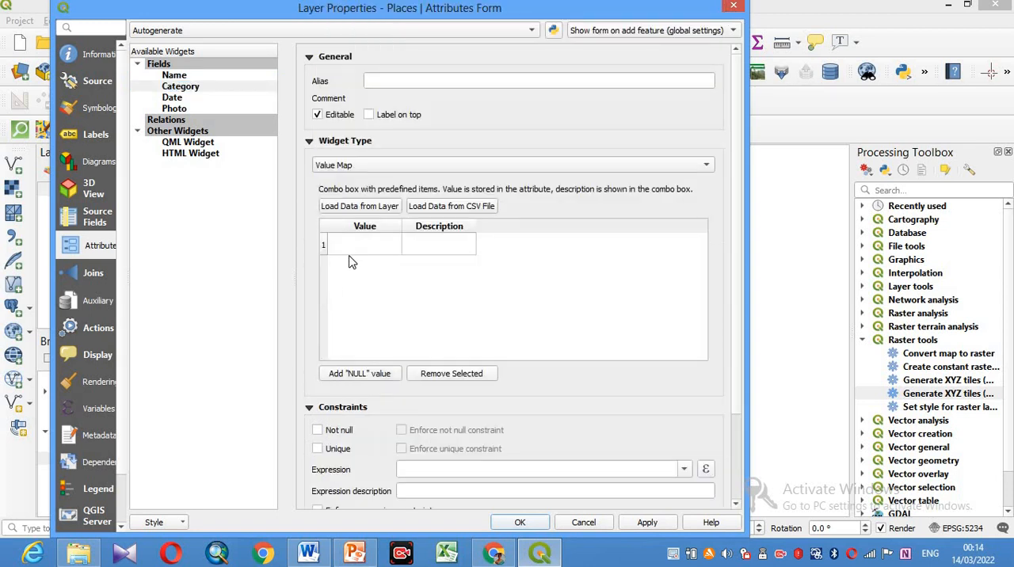
- Add TEMPLE as the first entry of the Category value map, as both value and description
left_click(353, 252)
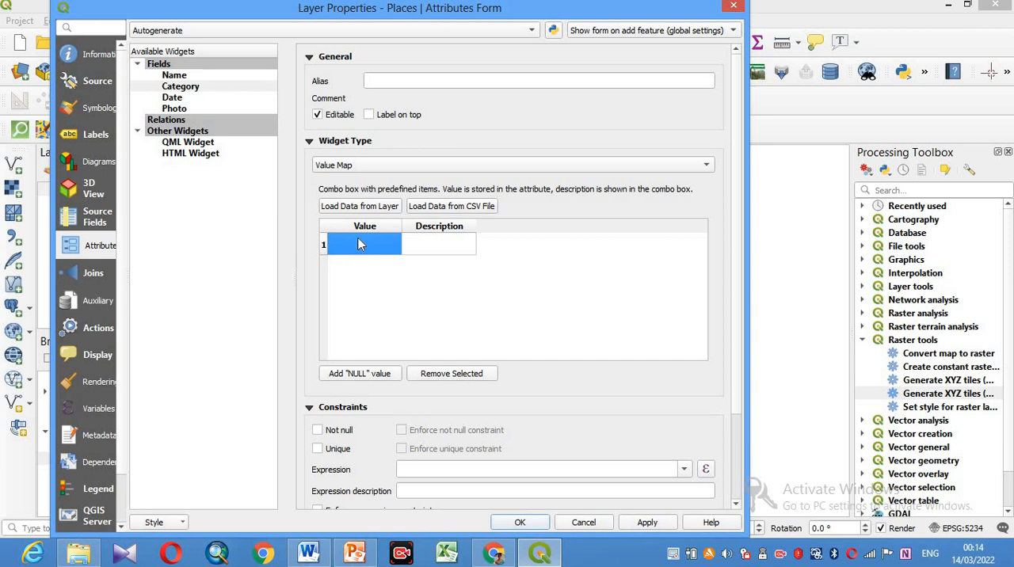
type("t")
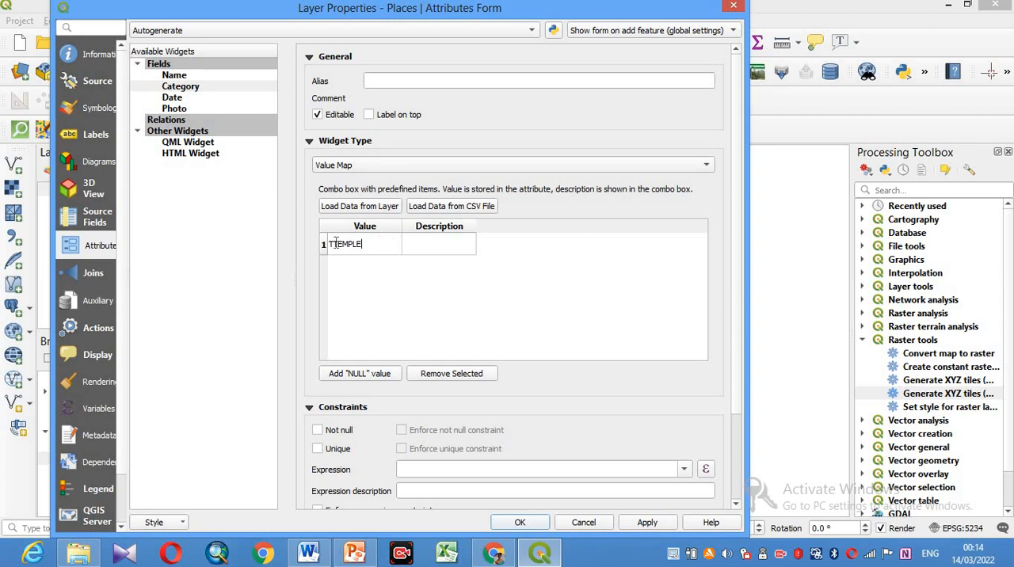
key("BackSpace")
left_click_drag(331, 246, 385, 246)
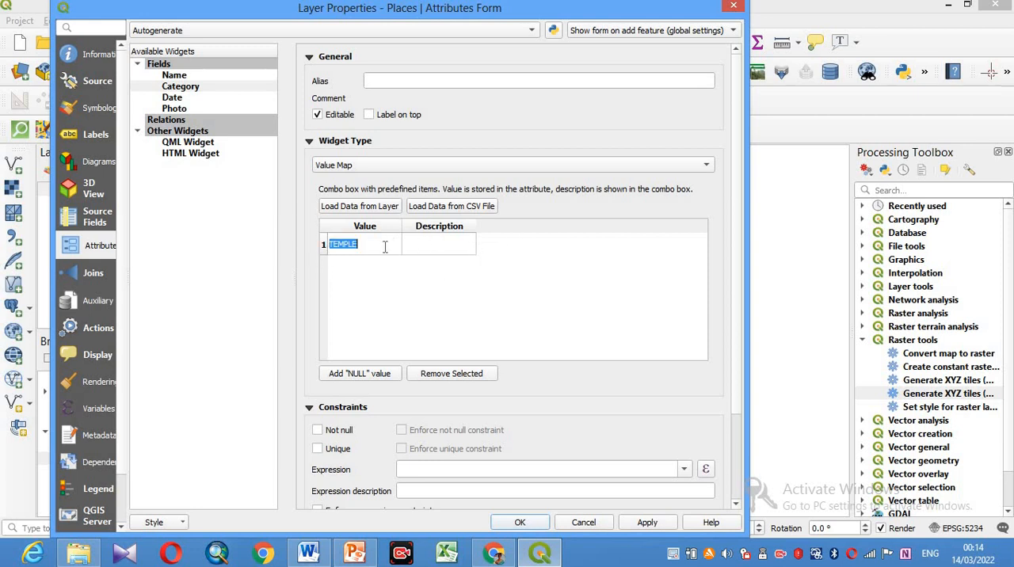
left_click(440, 247)
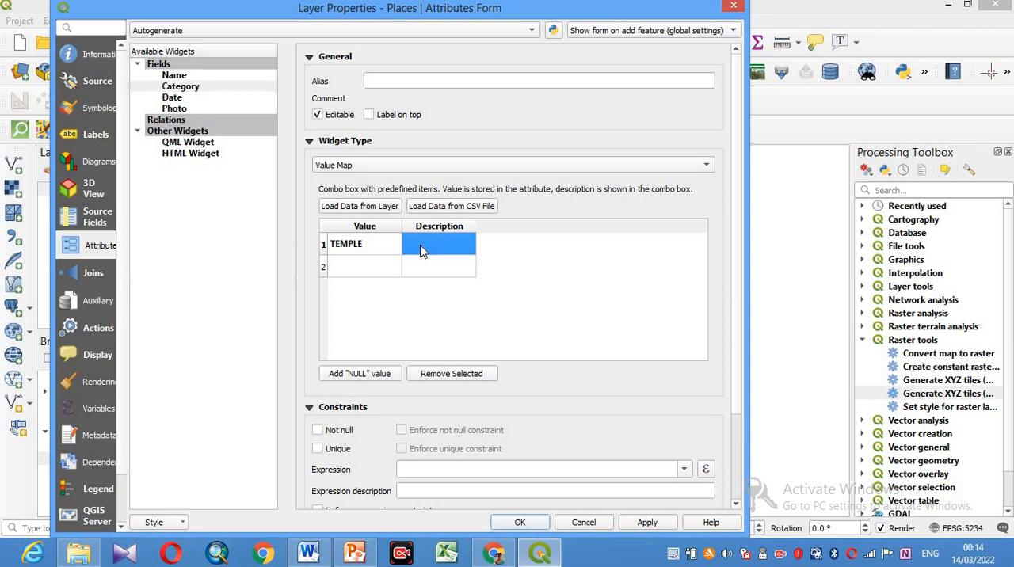
type("v")
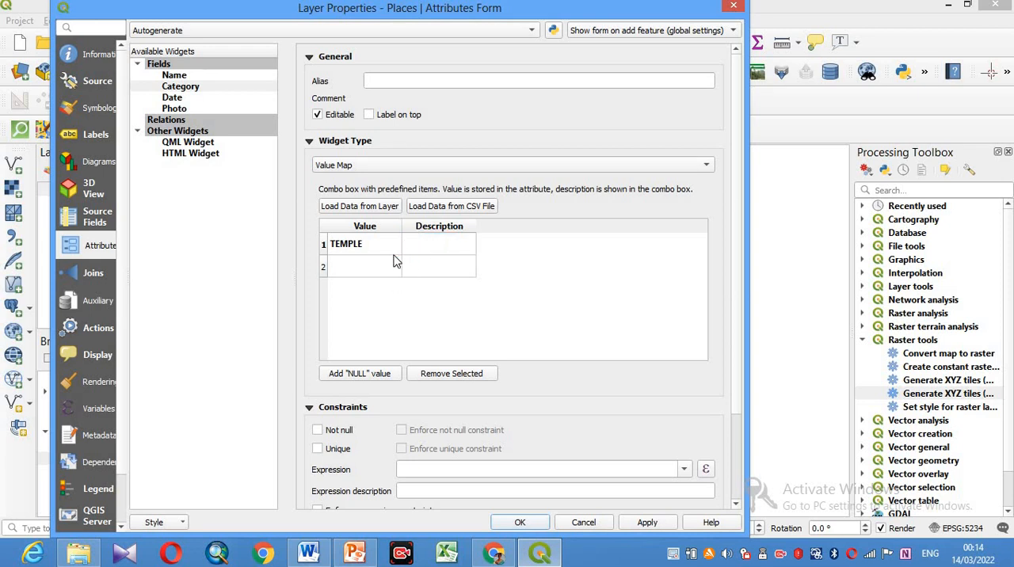
type("TEMPLE")
- Add SCHOOL as the second Category value map entry, with the same text as its description
left_click(349, 269)
type("SCHOOL")
left_click(433, 254)
left_click(426, 273)
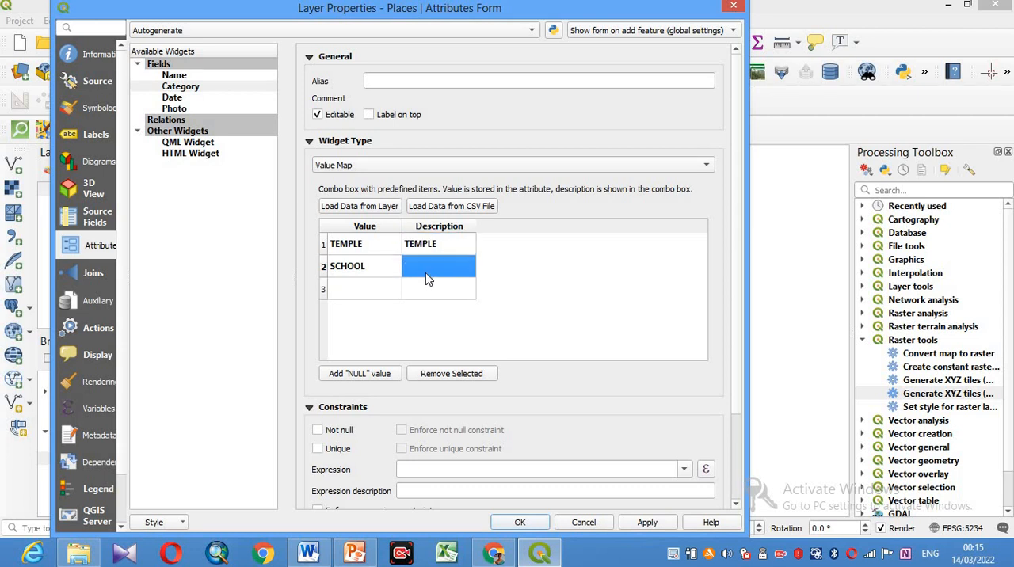
type("SCHOOL")
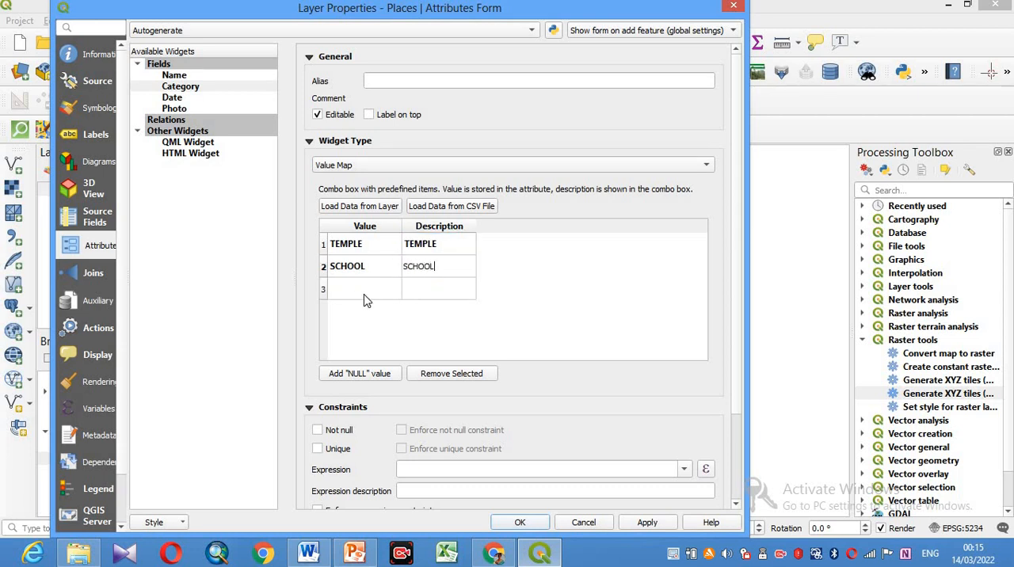
- Add INSTITIUTE as the third Category value and description, and apply the value map to the layer
left_click(366, 300)
type("INSTITUTE")
left_click(440, 289)
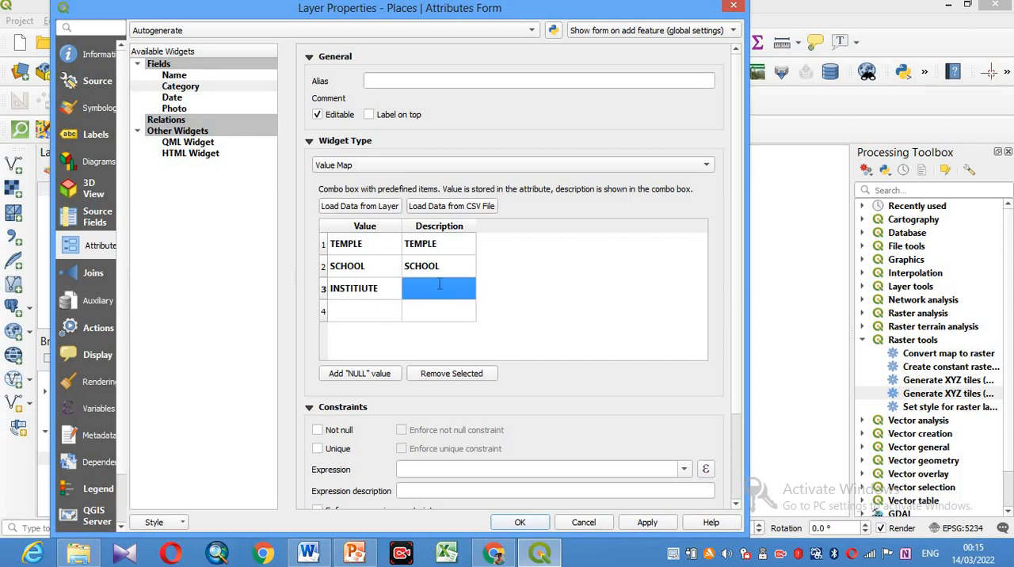
type("INSTITUTE")
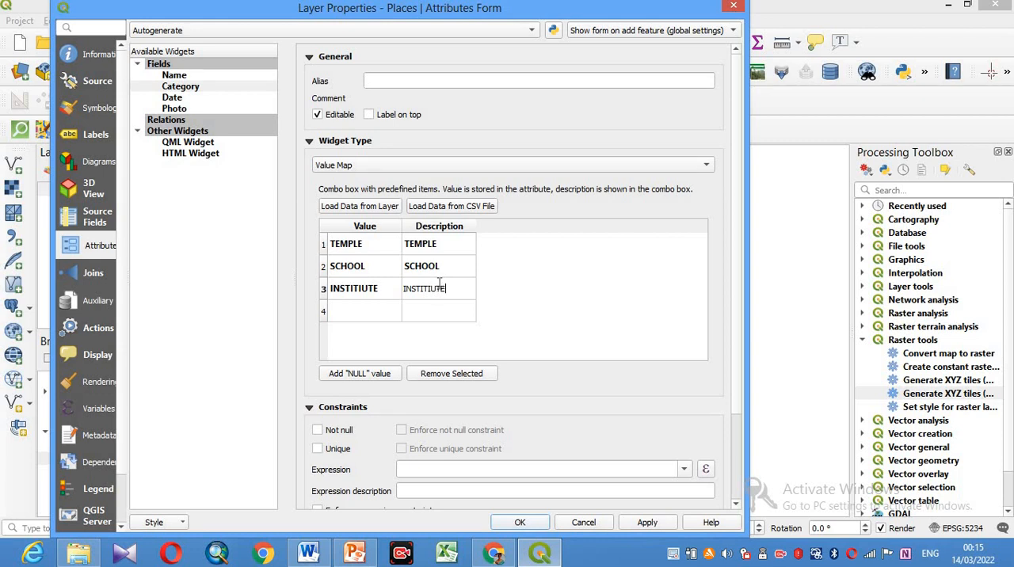
left_click(424, 339)
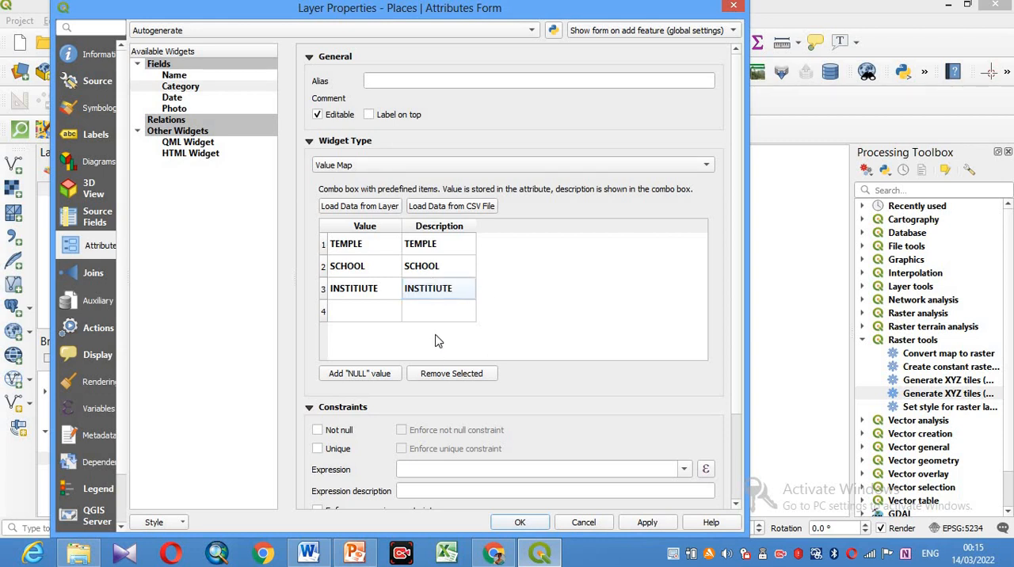
scroll(444, 388, "down", 5)
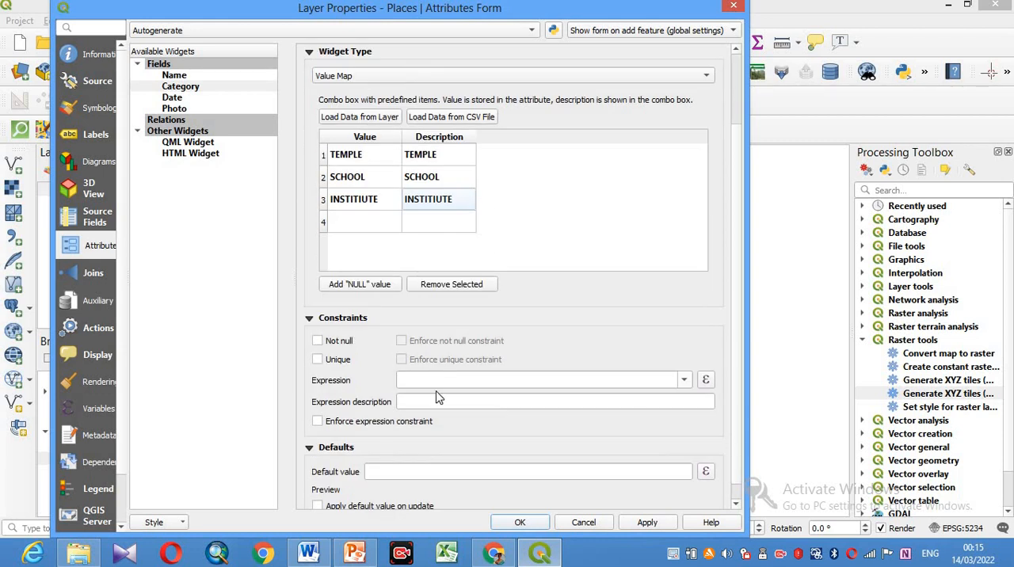
left_click(643, 524)
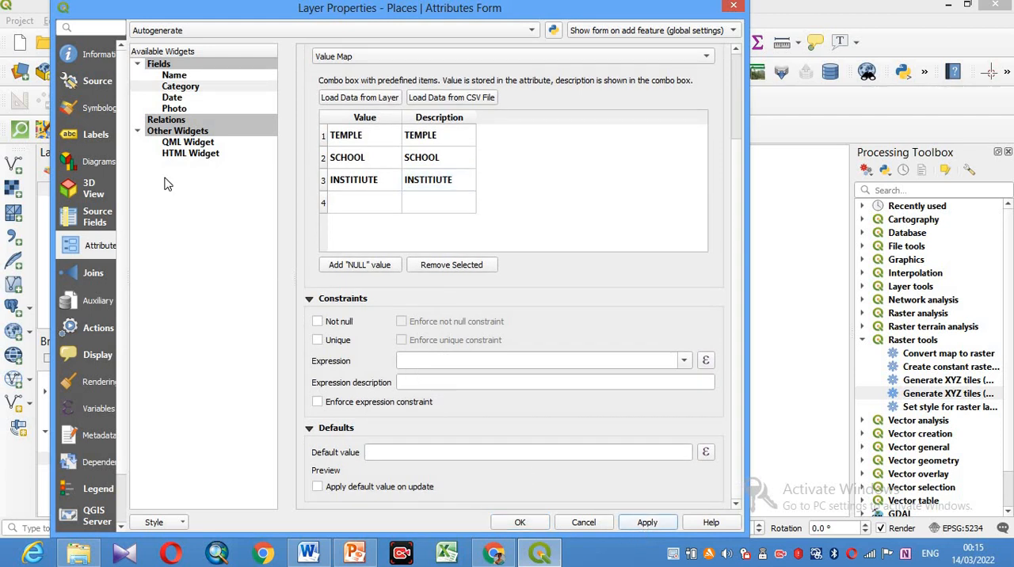
- Give the Date field the default value NOW() and apply the form settings
left_click(173, 97)
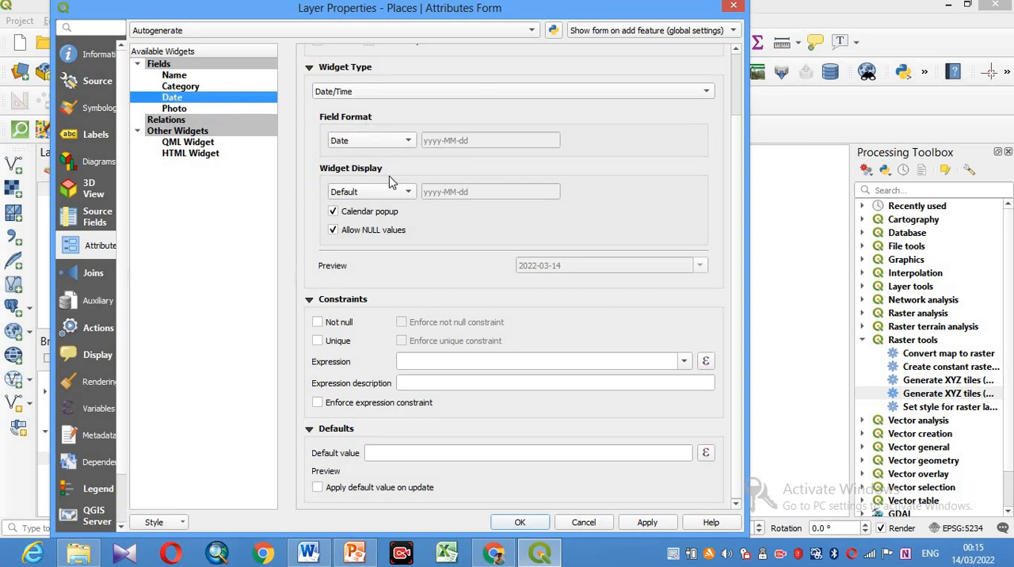
left_click(371, 453)
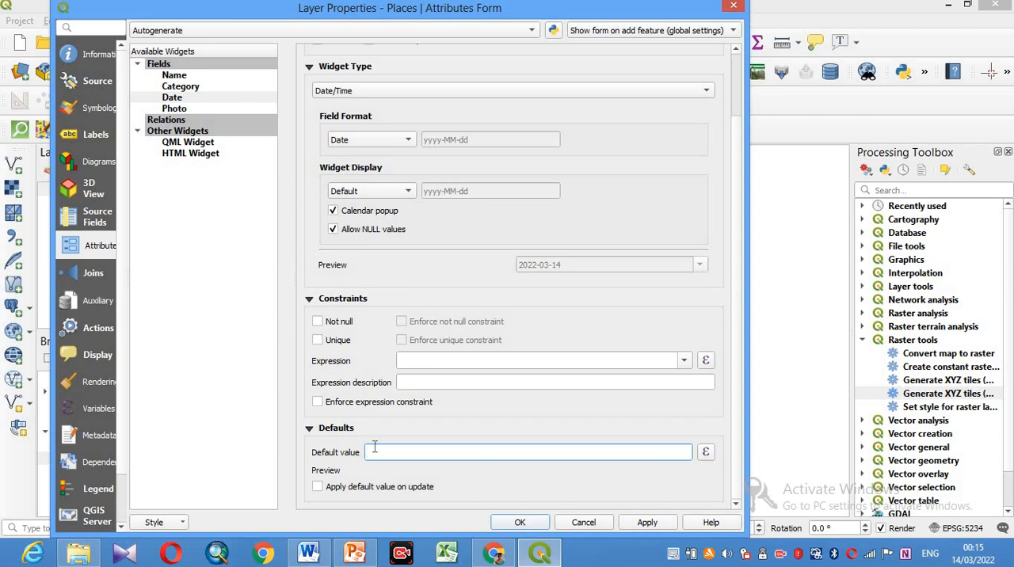
type("NOW()")
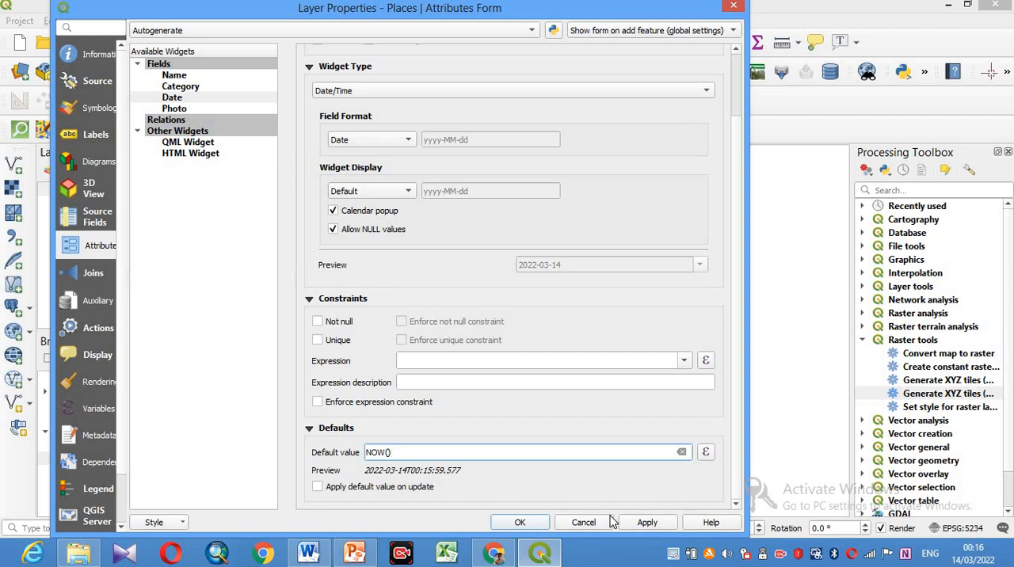
left_click(647, 523)
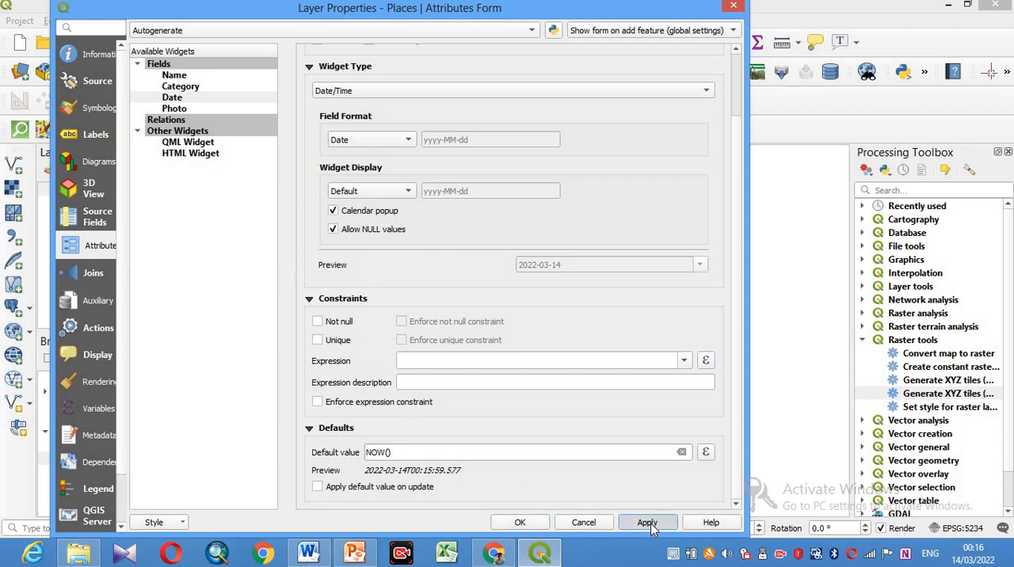
- Make the Date field non-editable in the Places attribute form
left_click(175, 110)
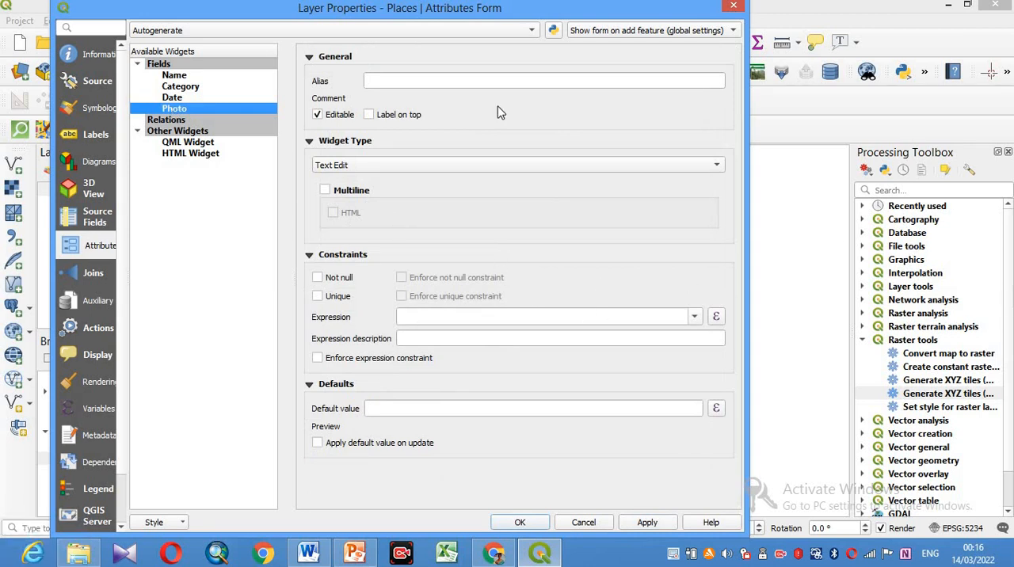
left_click(179, 98)
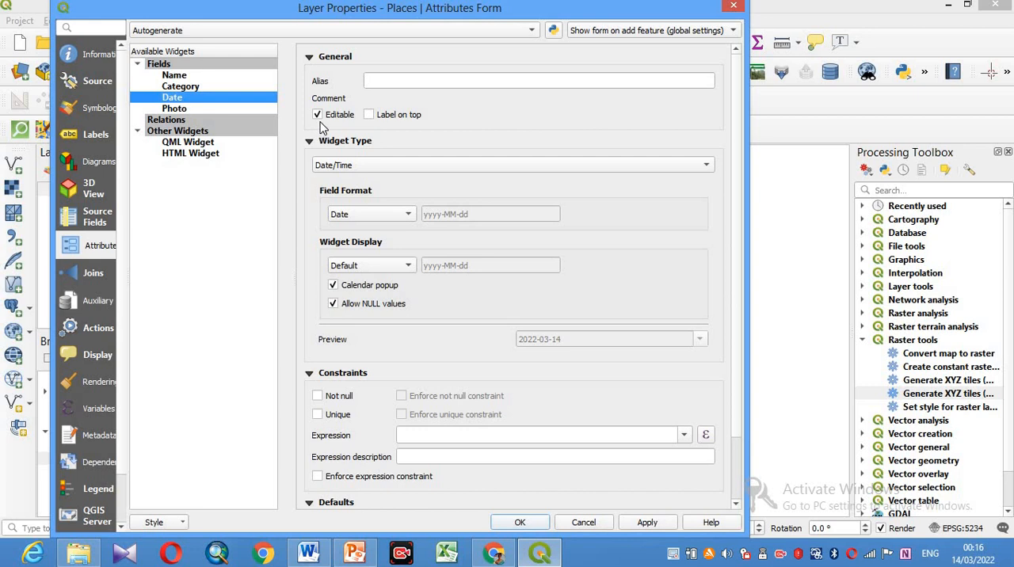
left_click(317, 115)
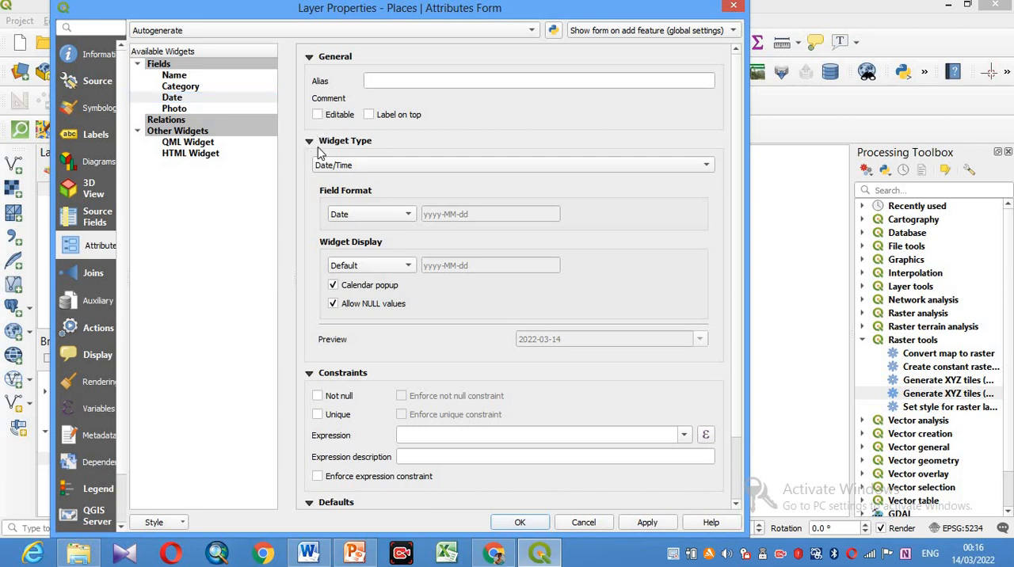
- Set the Photo field's widget type to Attachment, then apply the form settings and close the layer properties
left_click(176, 109)
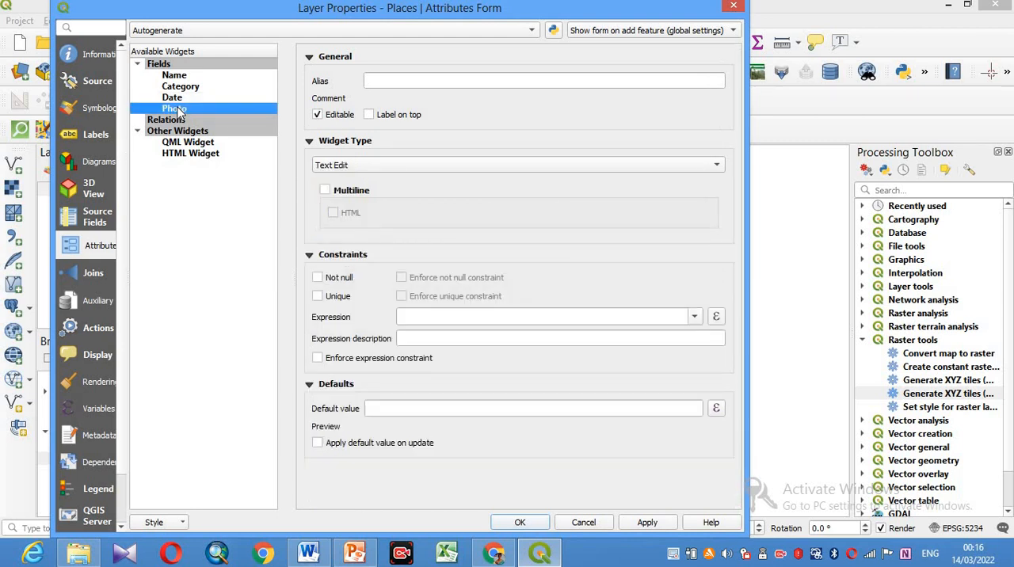
left_click(387, 168)
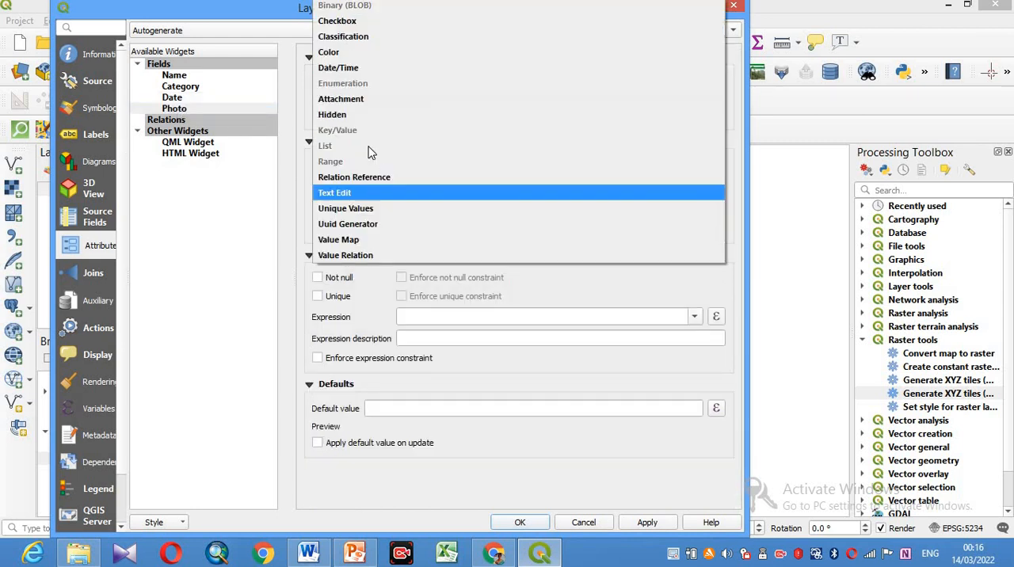
left_click(353, 103)
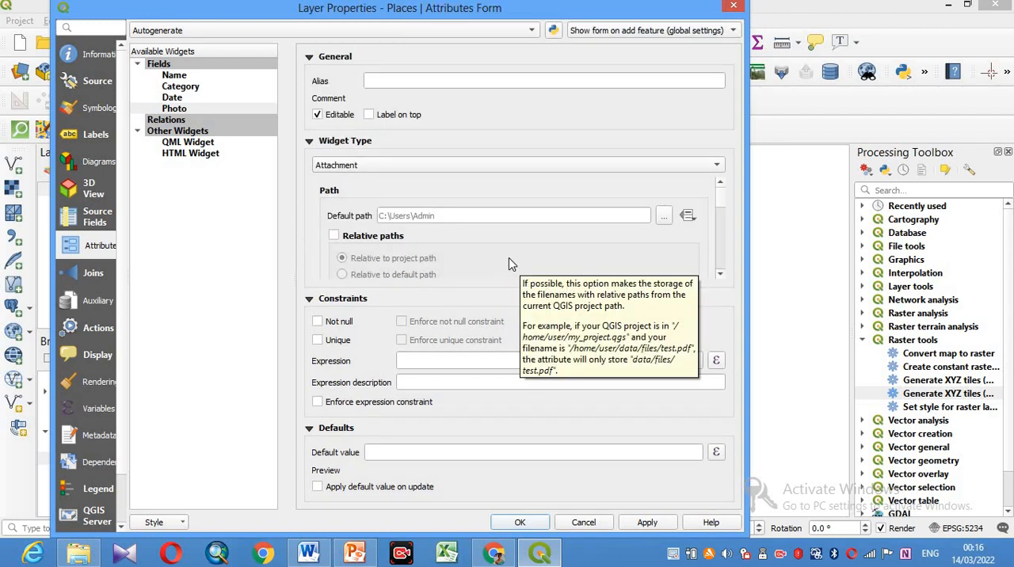
scroll(509, 263, "down", 1)
scroll(509, 263, "up", 1)
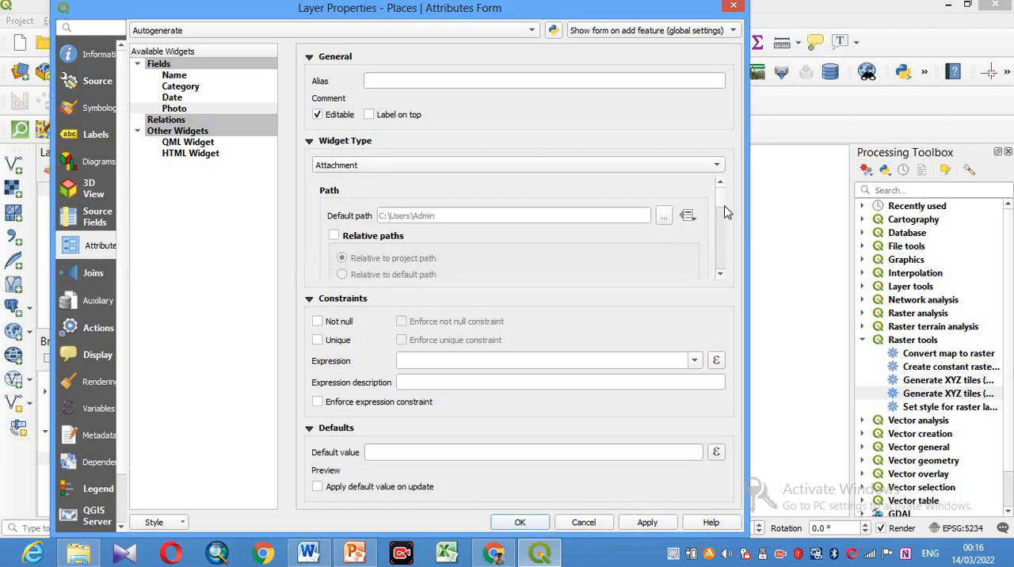
left_click_drag(723, 202, 722, 272)
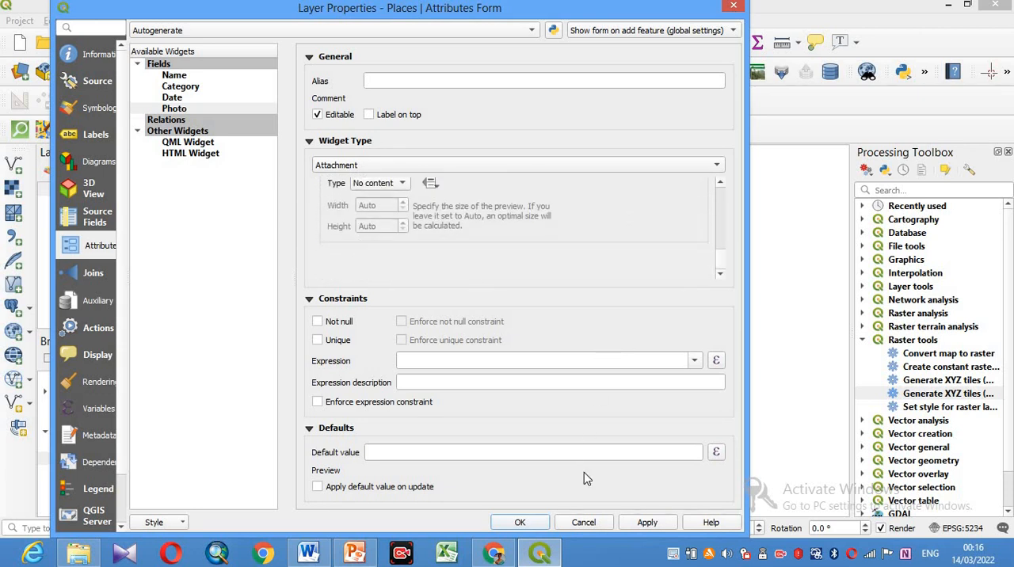
left_click(645, 528)
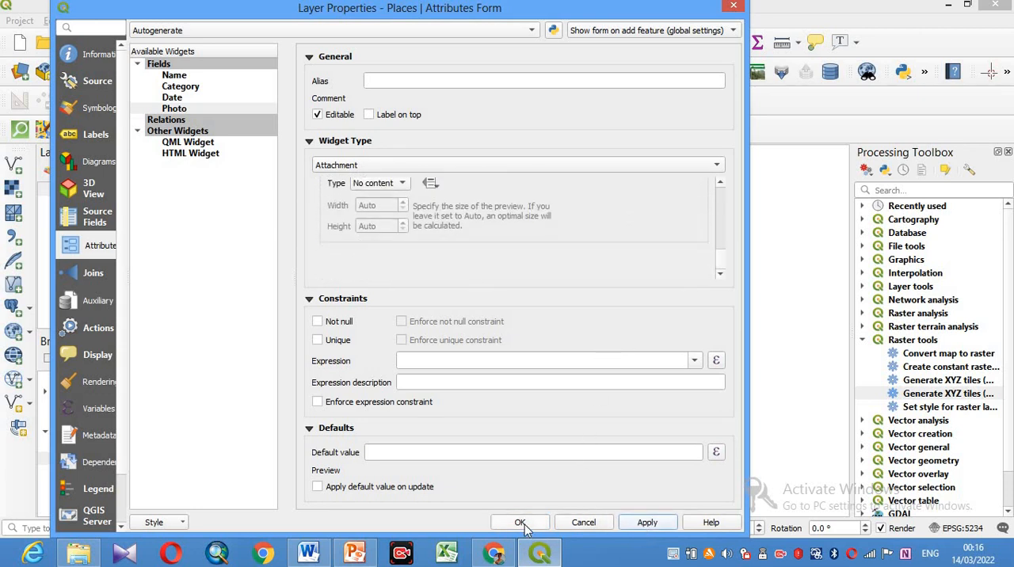
left_click(520, 522)
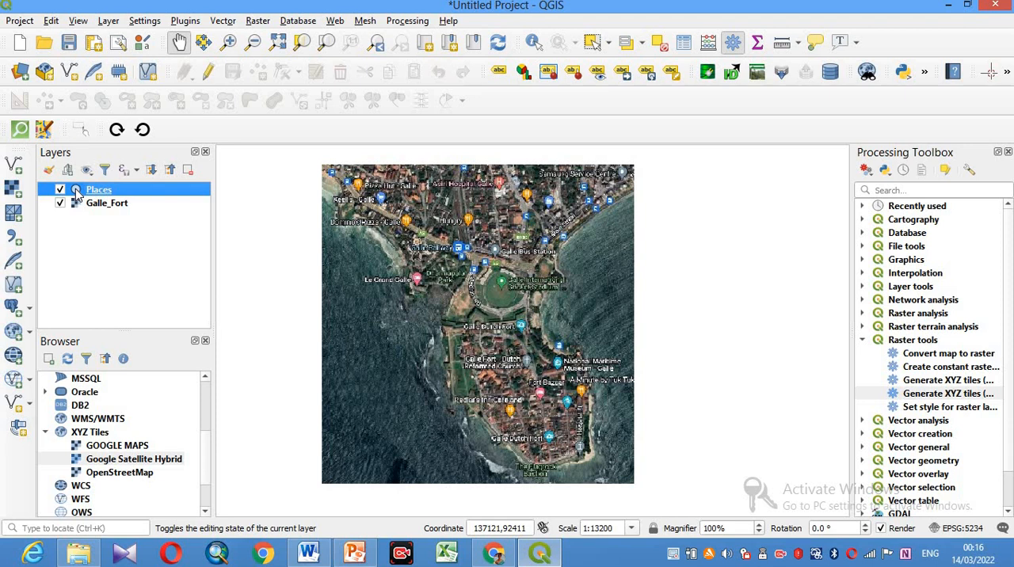
- Reopen the Places layer's symbology and apply the dot red preset to its point marker
double_click(111, 194)
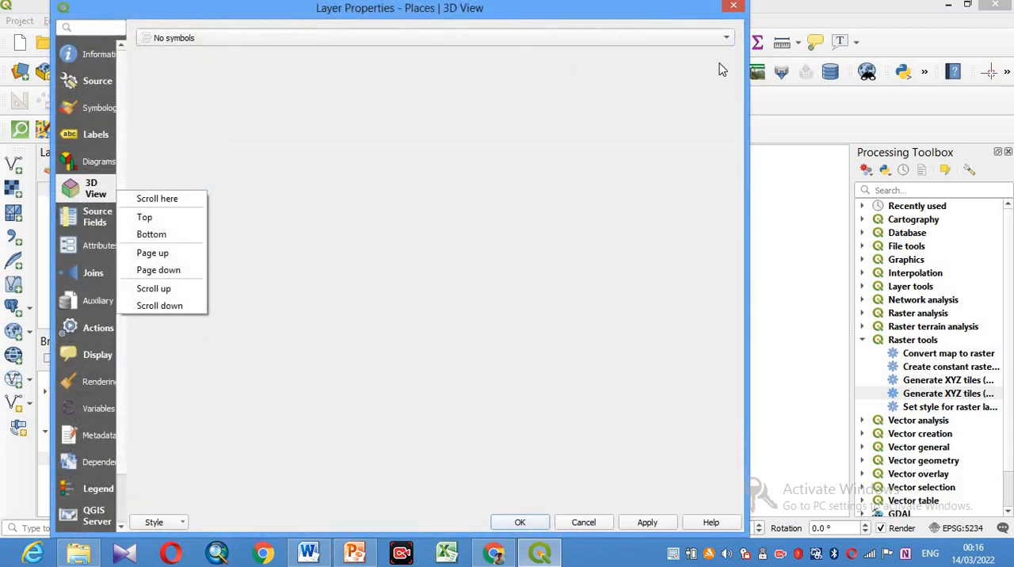
left_click(97, 110)
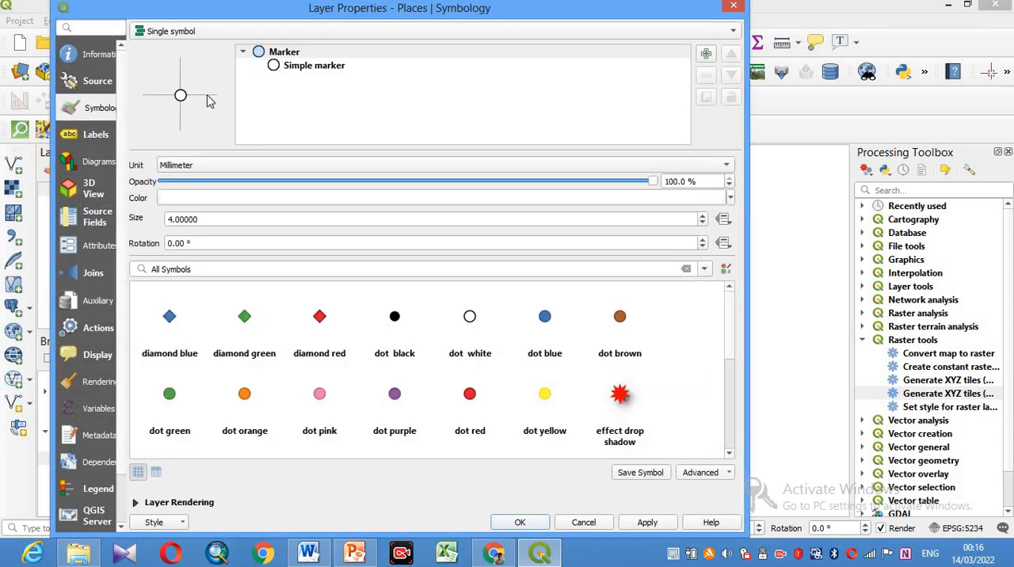
left_click(470, 393)
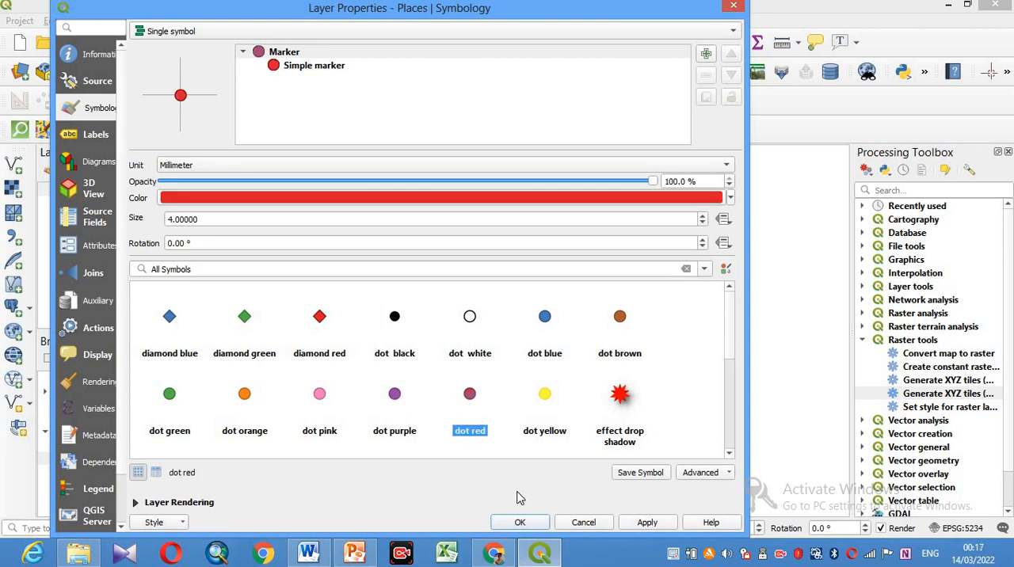
left_click(646, 523)
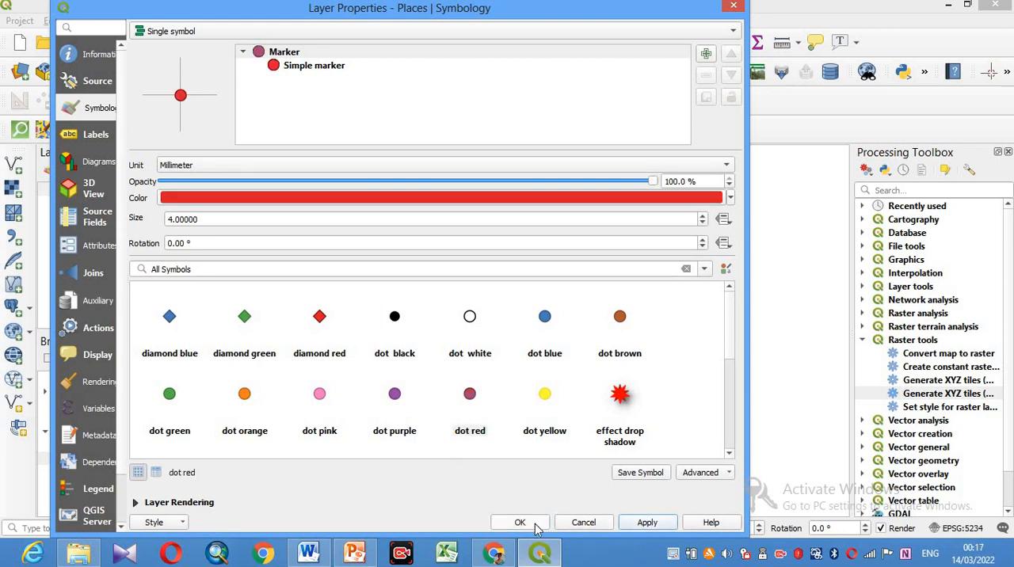
- Confirm the Places layer's red marker style and save the project as FIELD_WORK1 in the qfield Field_Work folder
left_click(520, 523)
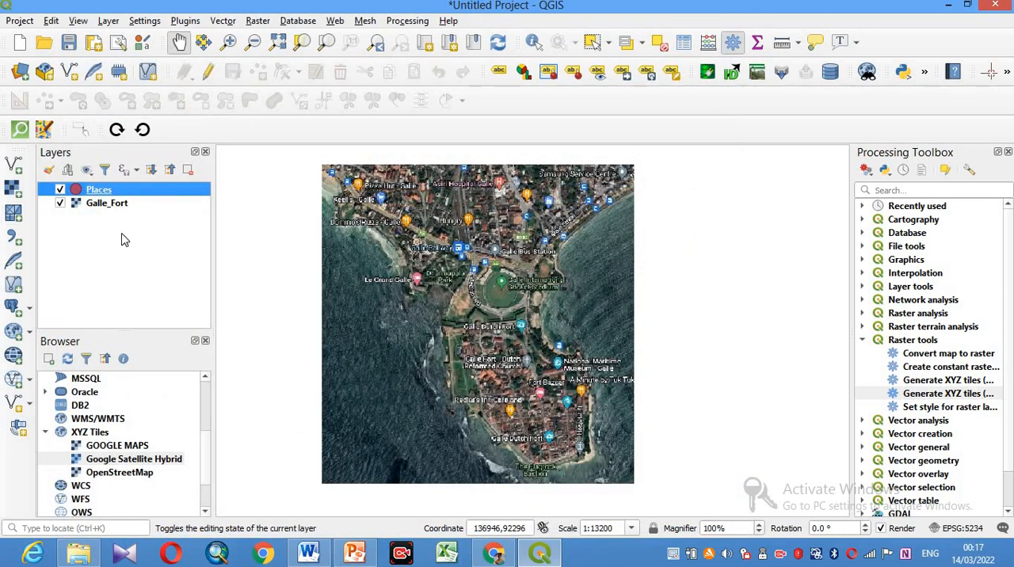
left_click(145, 247)
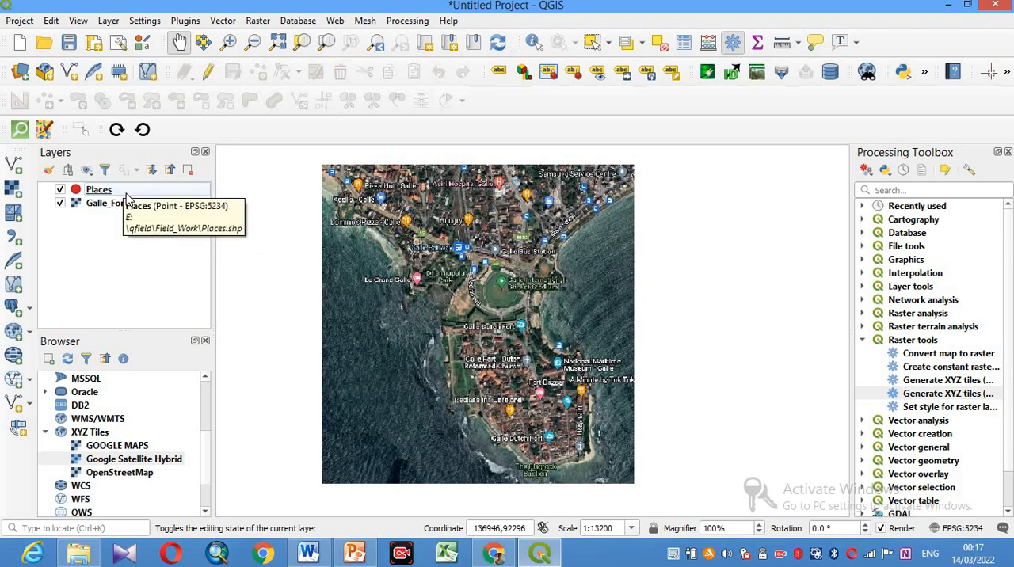
left_click(69, 44)
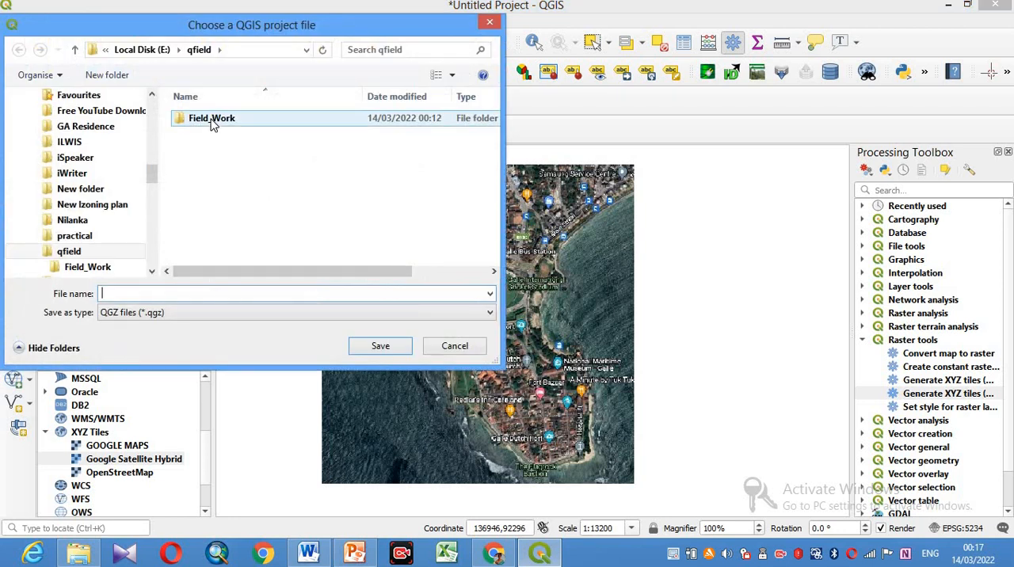
double_click(212, 121)
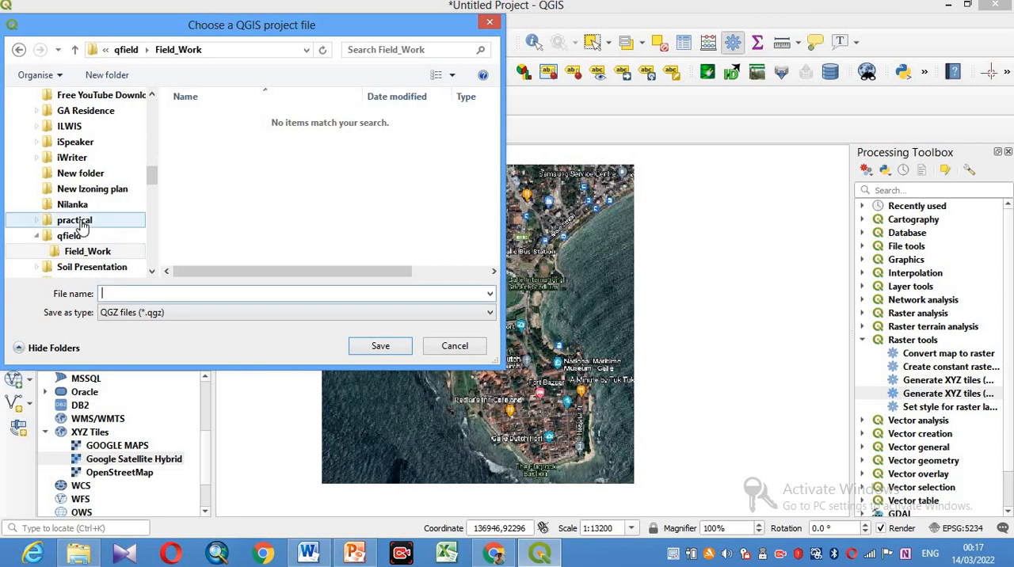
type("f")
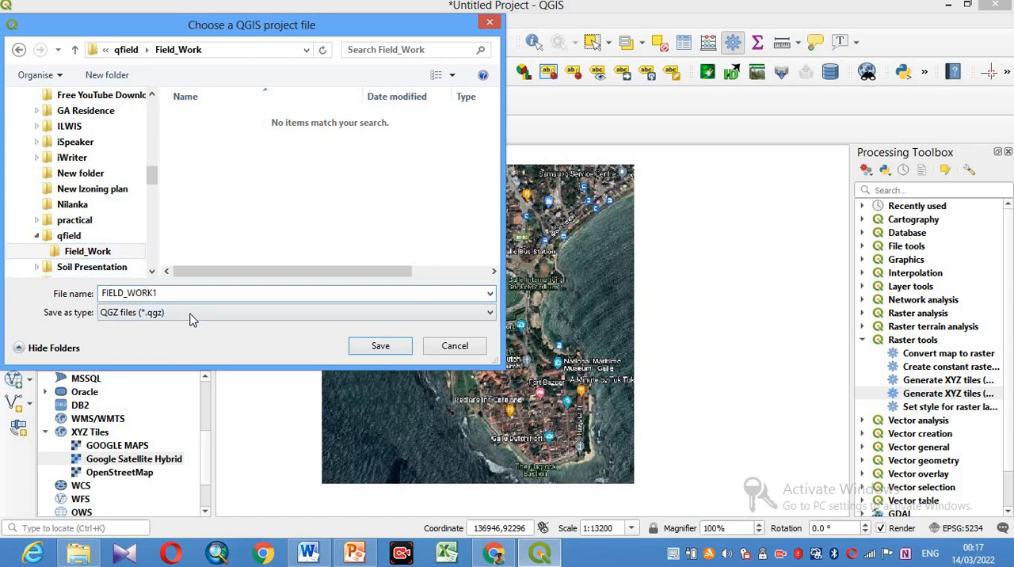
left_click(380, 348)
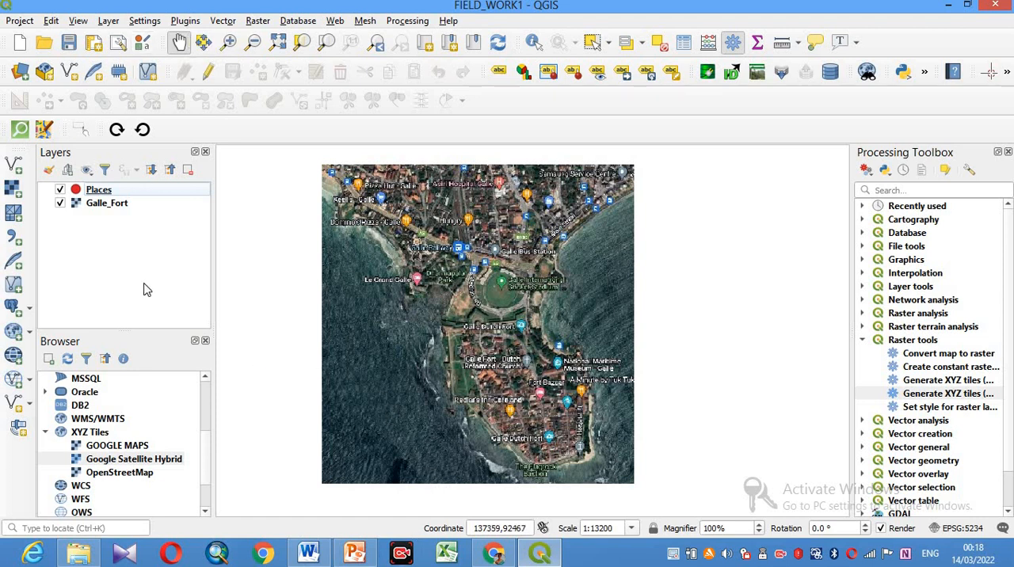
- Search the plugin manager for the QField Sync plugin, view its details, and close the manager
left_click(186, 22)
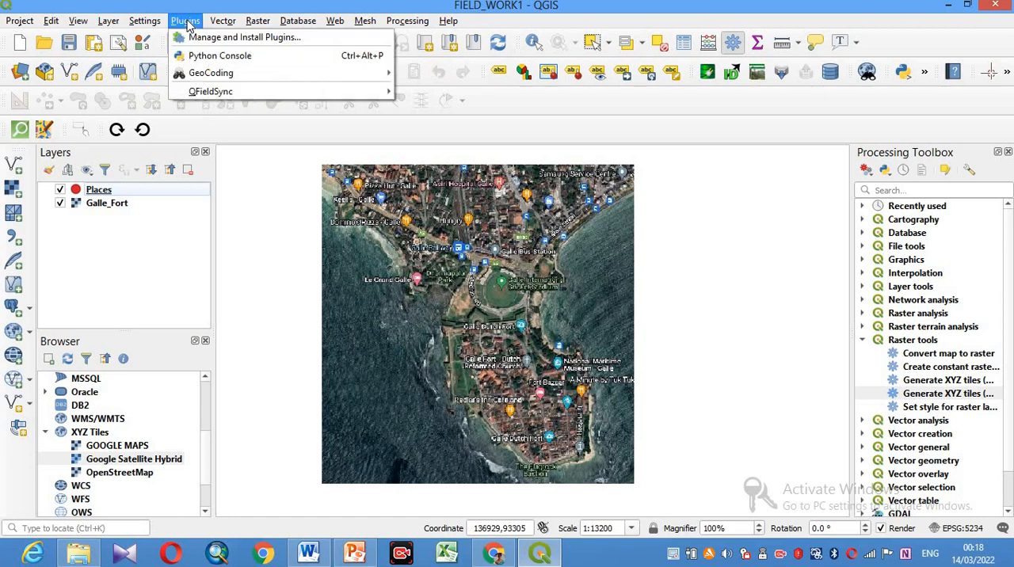
left_click(258, 40)
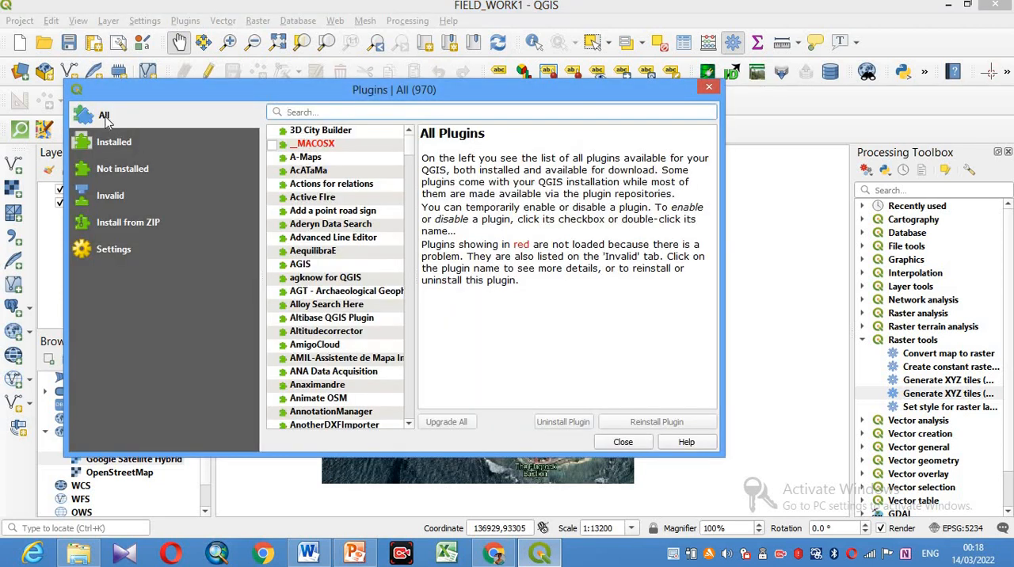
left_click(303, 111)
type("QFI")
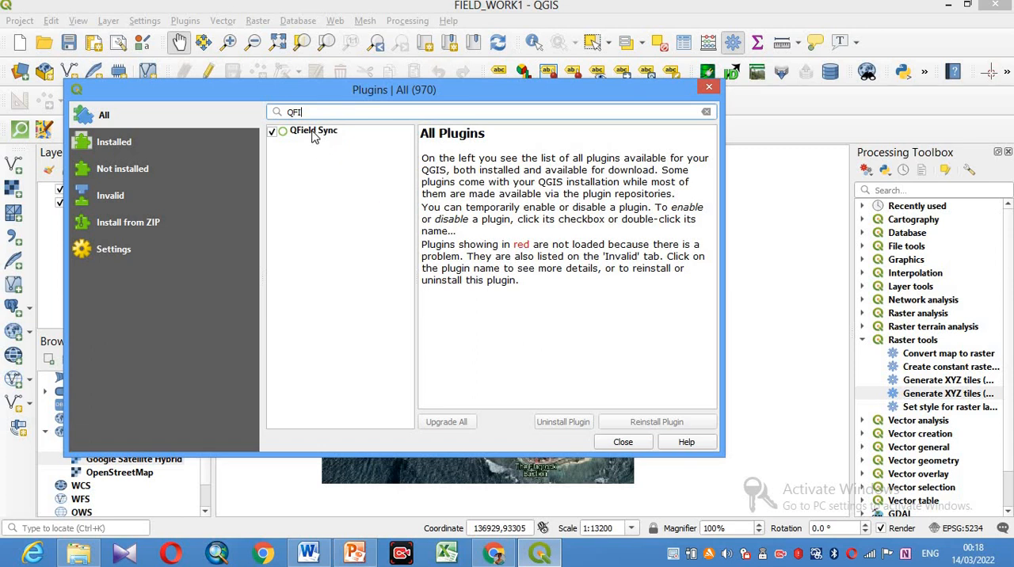
left_click(311, 128)
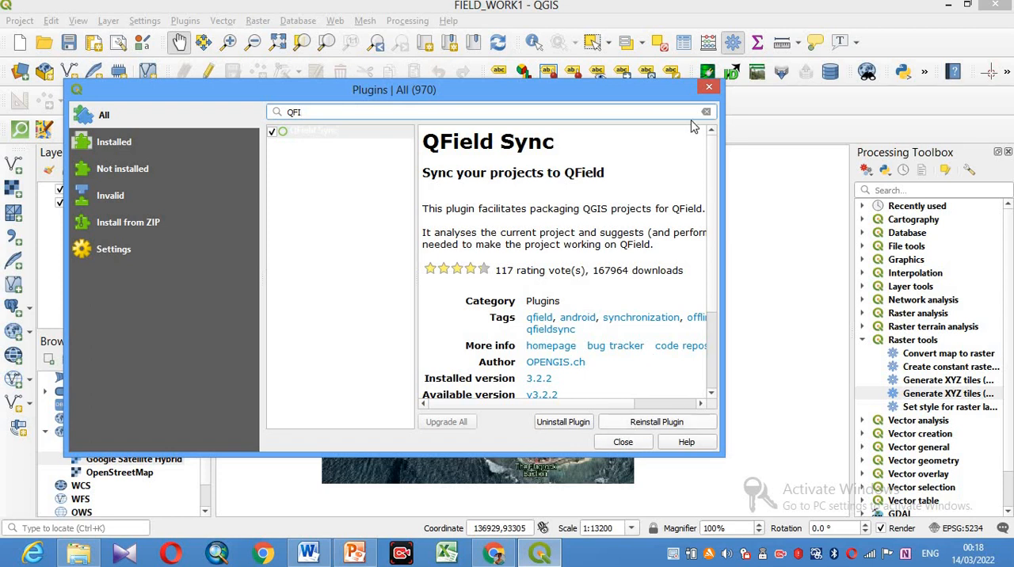
key("Escape")
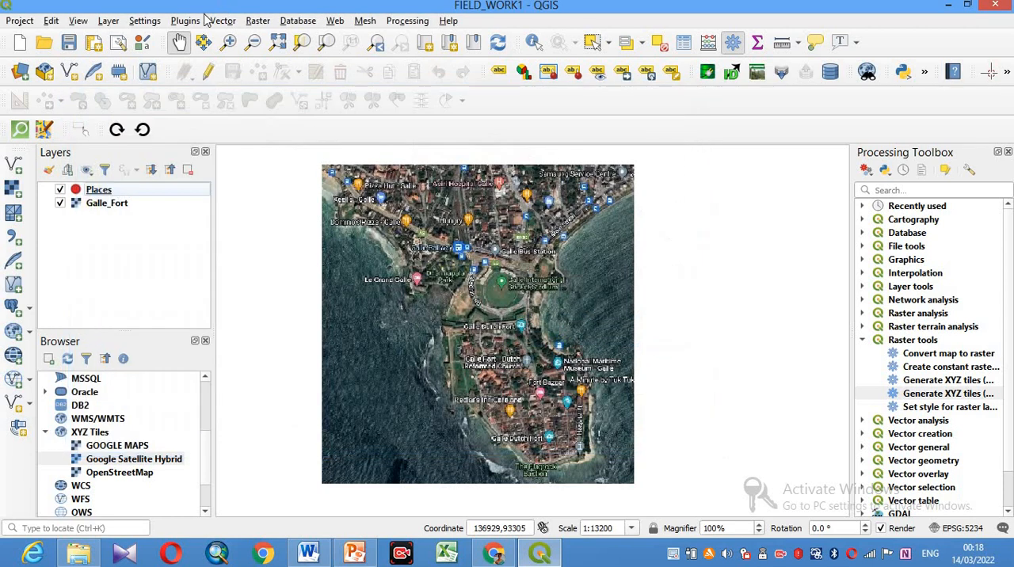
- Review the default import and export directories in the QFieldSync preferences and accept them
left_click(186, 21)
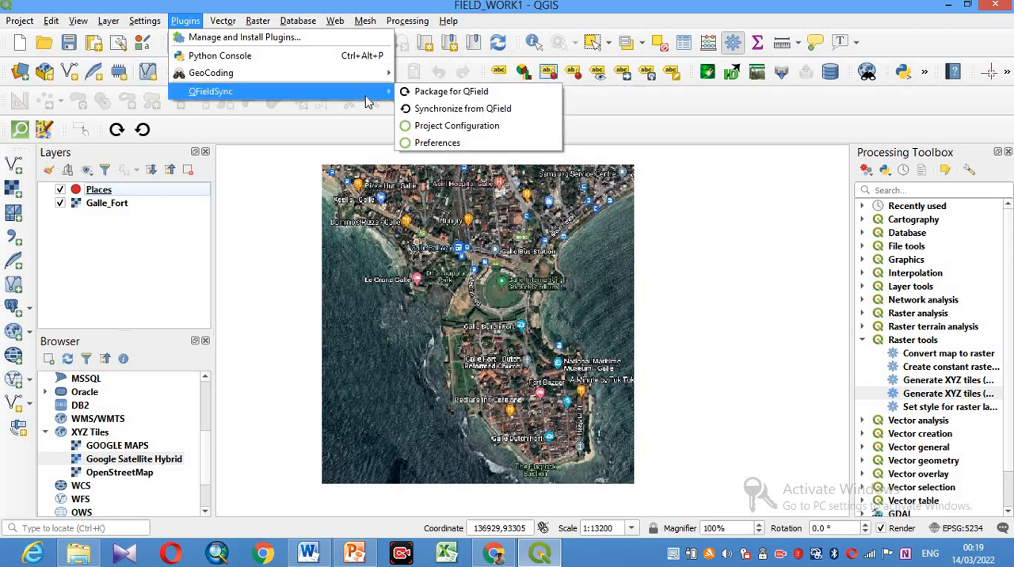
left_click(443, 146)
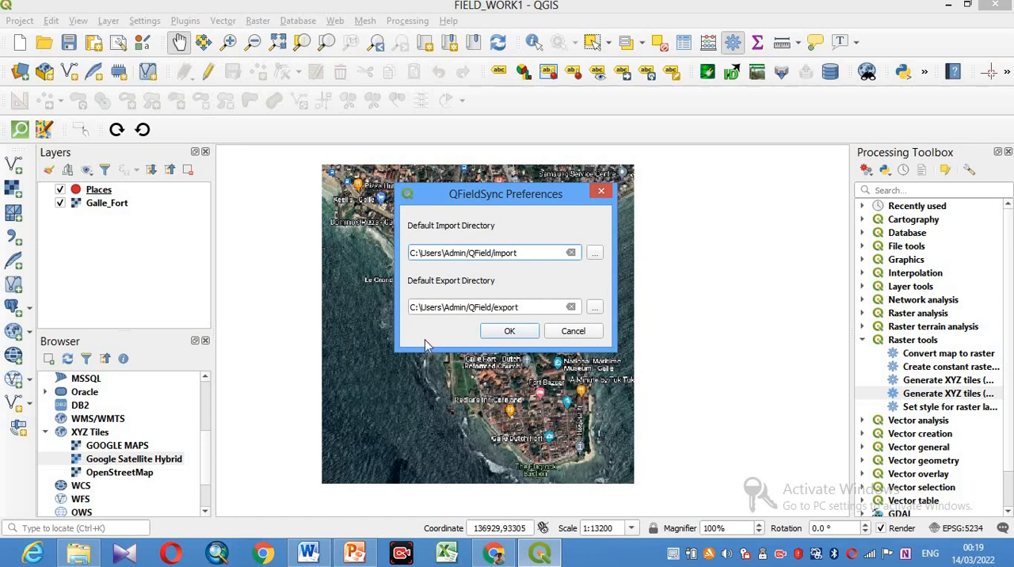
left_click(511, 336)
left_click(511, 332)
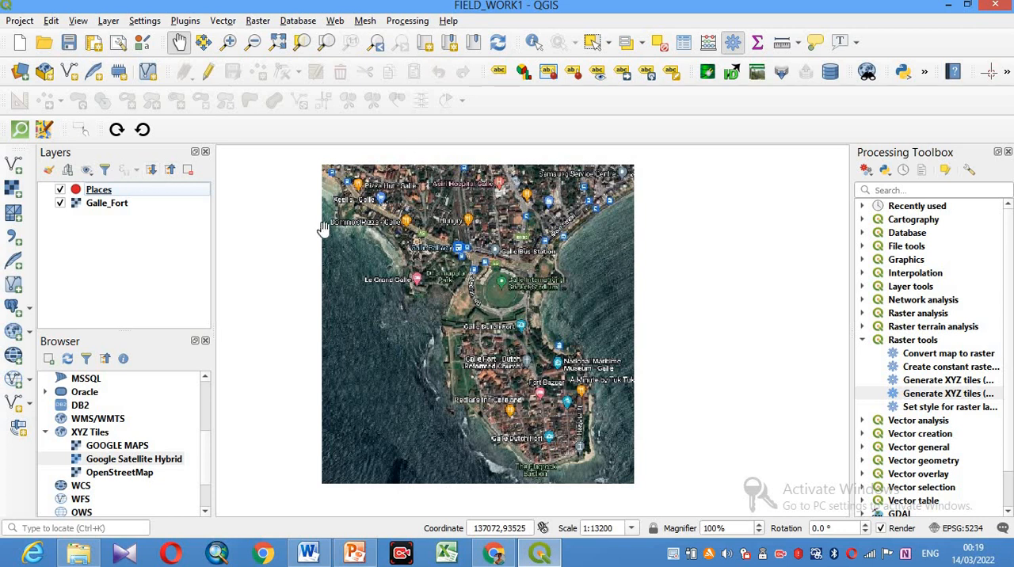
- Package the FIELD_WORK1 project for QField into the FIELD_WORK1 folder of the default export directory
left_click(185, 21)
mouse_move(193, 93)
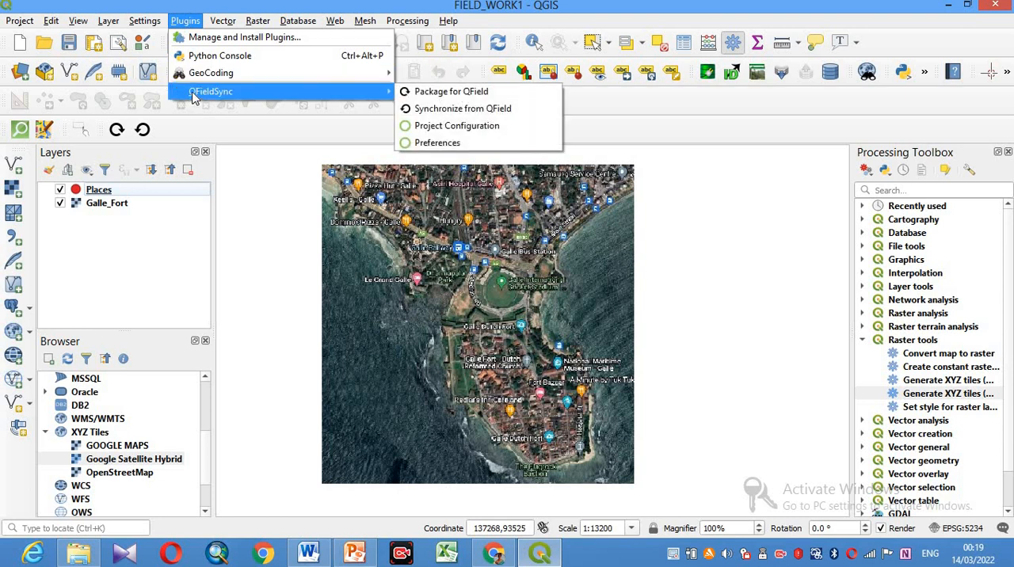
left_click(445, 92)
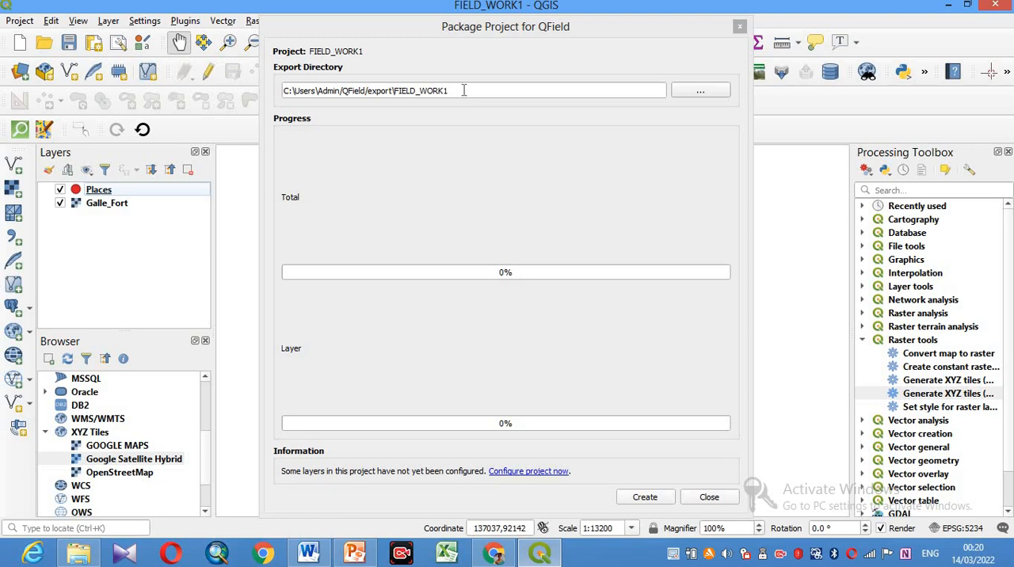
left_click(645, 499)
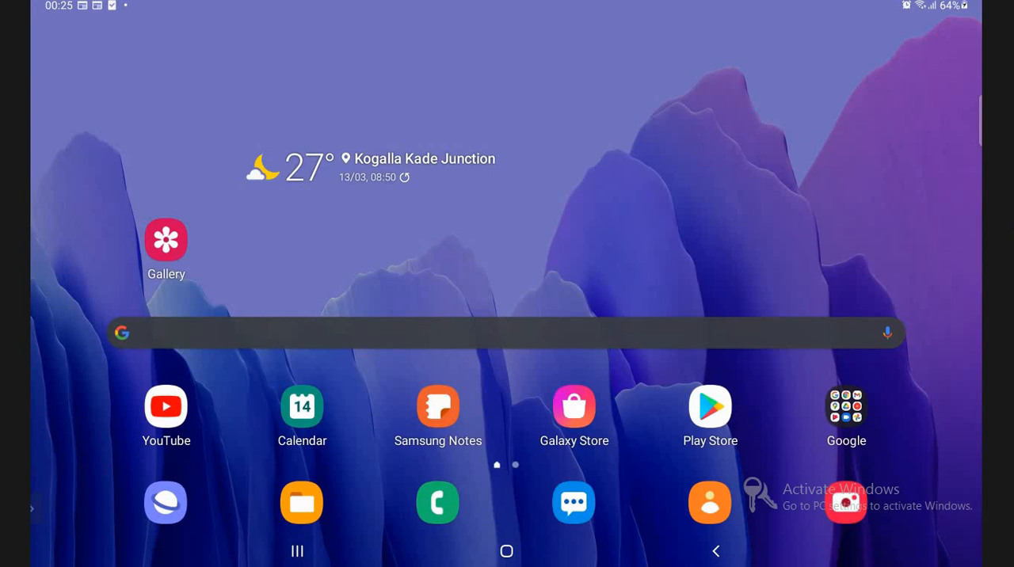
- Switch to the shared Android device screen and open the Play Store
left_click(701, 420)
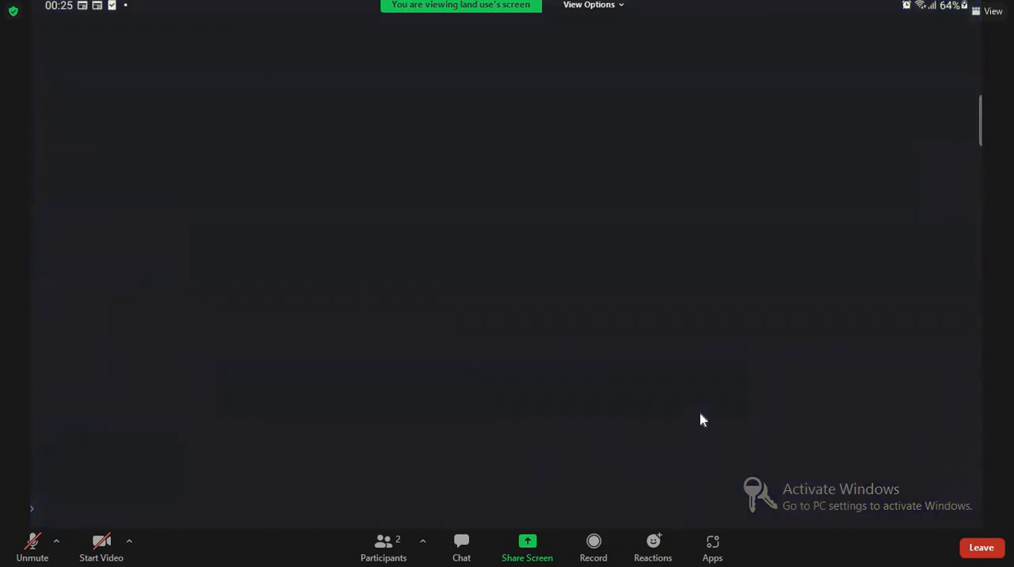
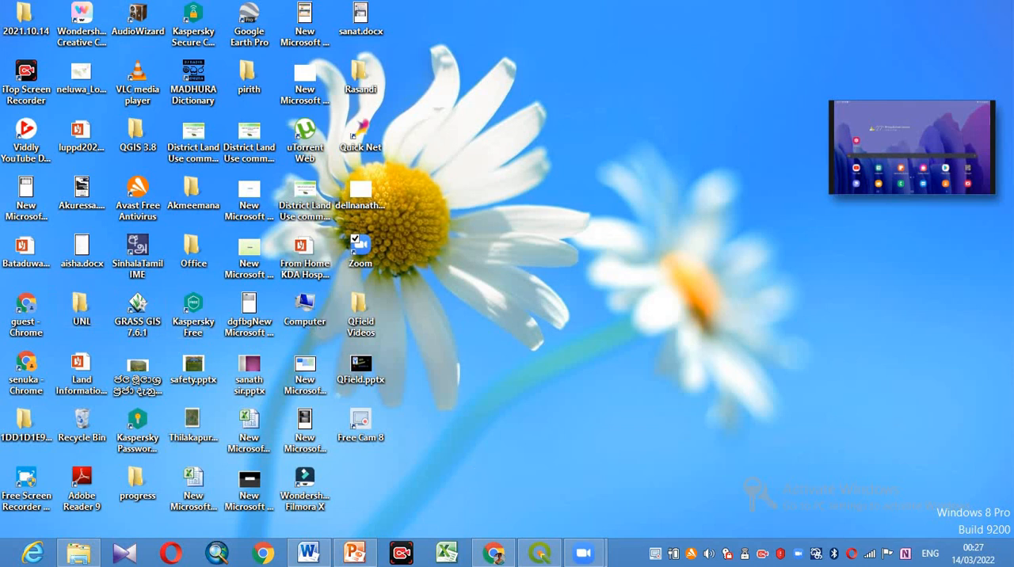
- Check the export path reported in QGIS, then open the folder C:\Users\Admin\QField\export\FIELD_WORK1 in the file explorer
left_click(539, 553)
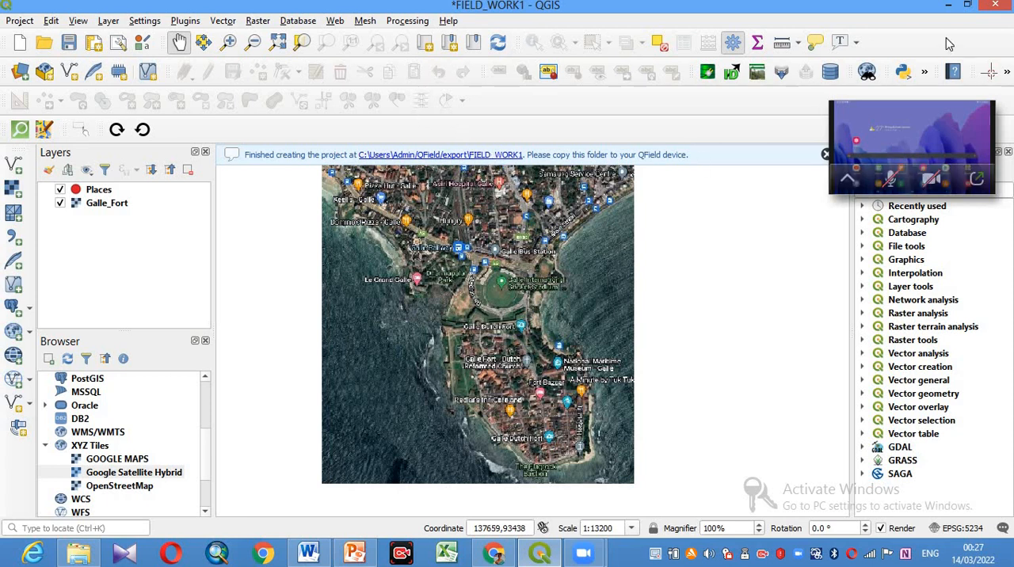
left_click(950, 6)
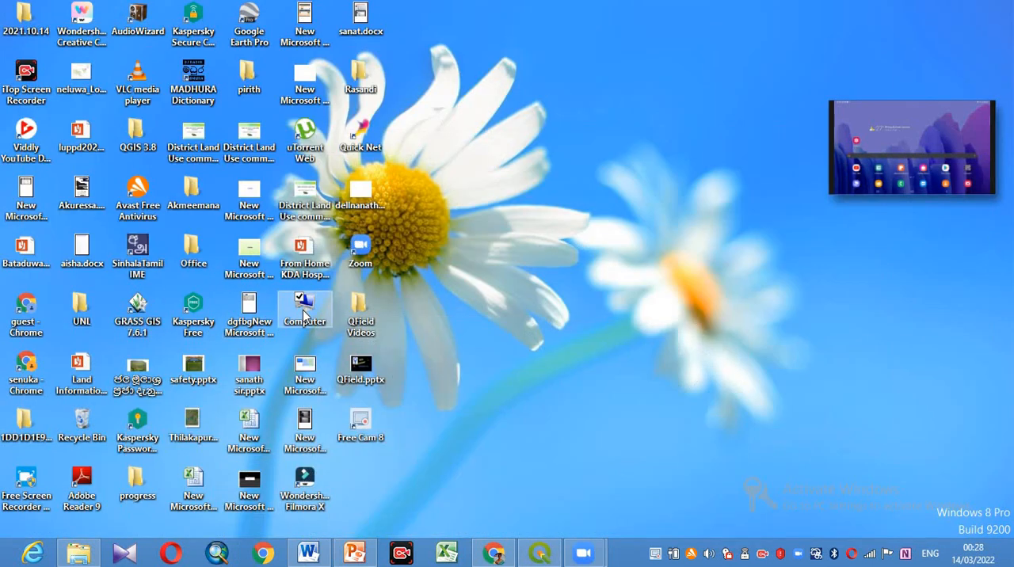
double_click(304, 315)
double_click(519, 131)
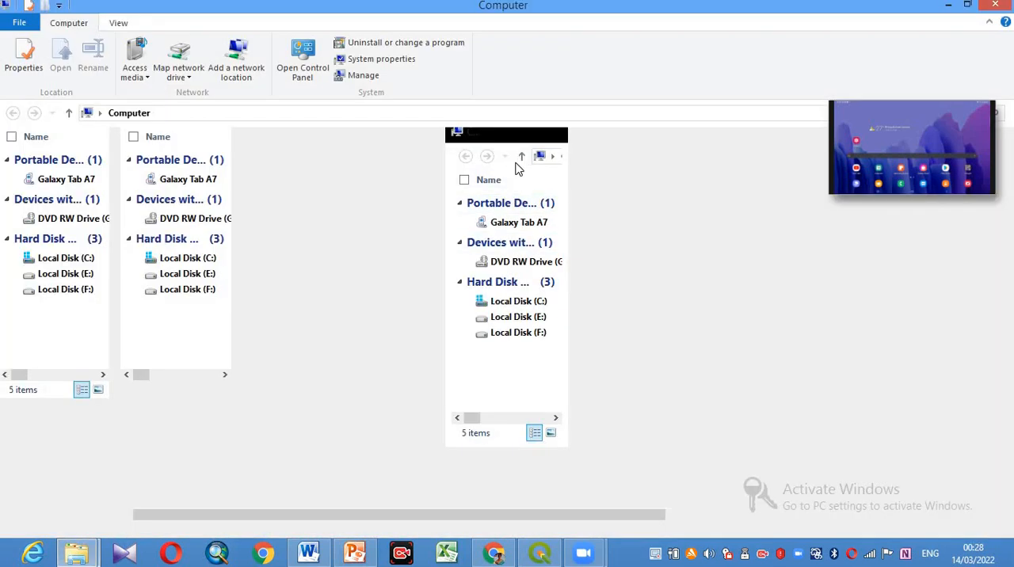
left_click(178, 258)
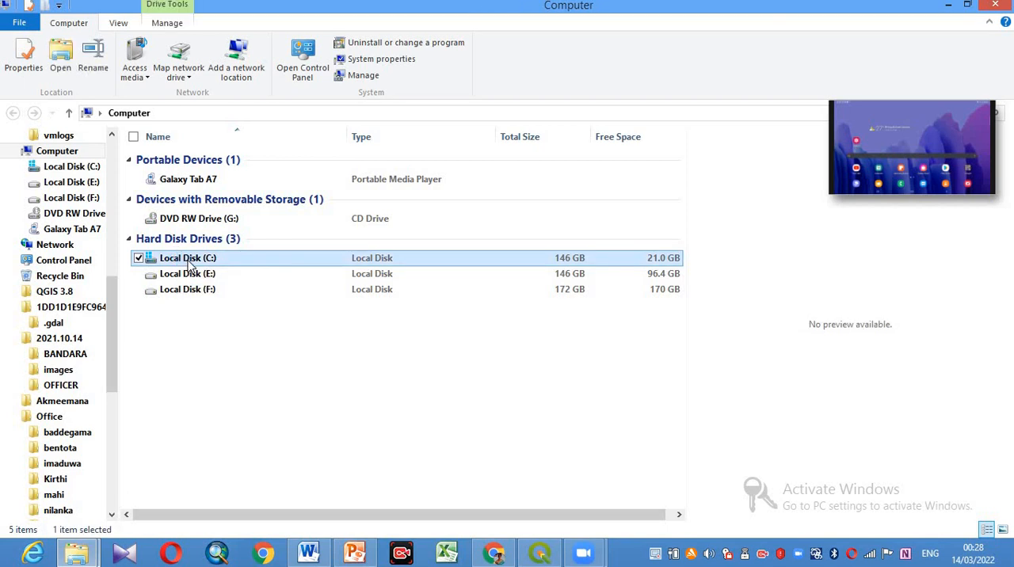
double_click(190, 261)
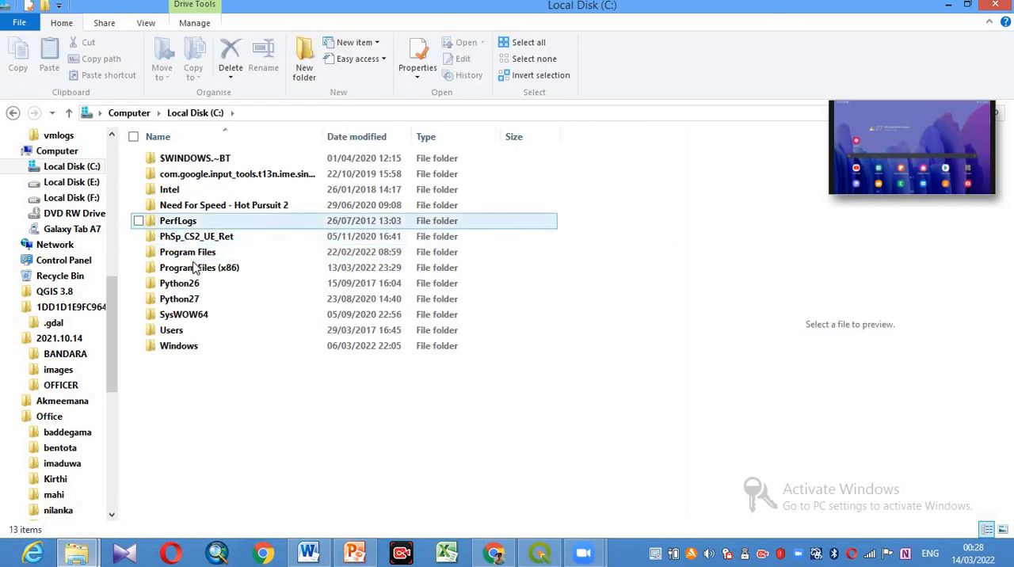
double_click(187, 333)
double_click(174, 159)
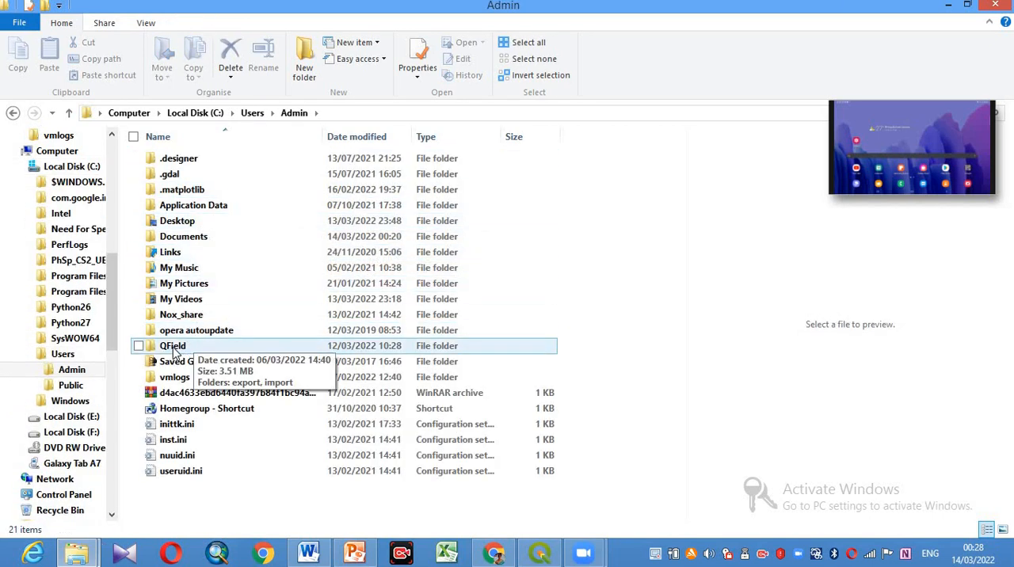
double_click(173, 347)
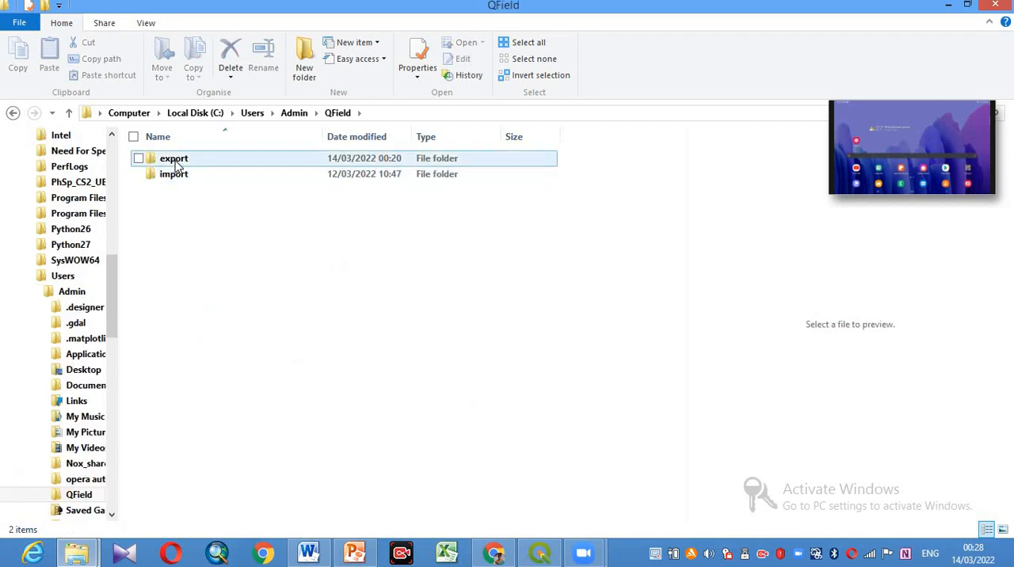
double_click(175, 159)
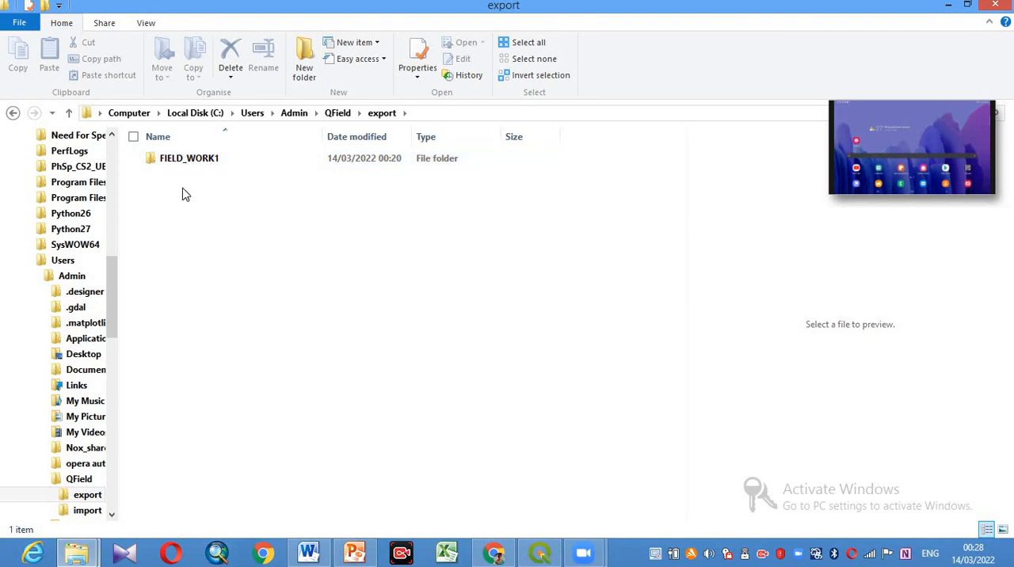
double_click(192, 160)
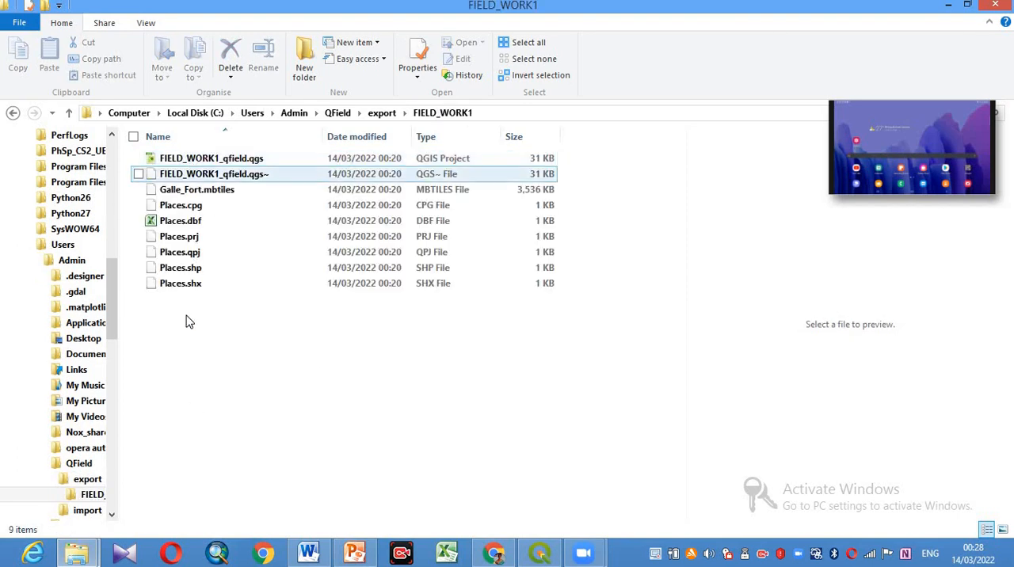
- Copy all the packaged project files in the FIELD_WORK1 export folder
left_click_drag(222, 336, 202, 154)
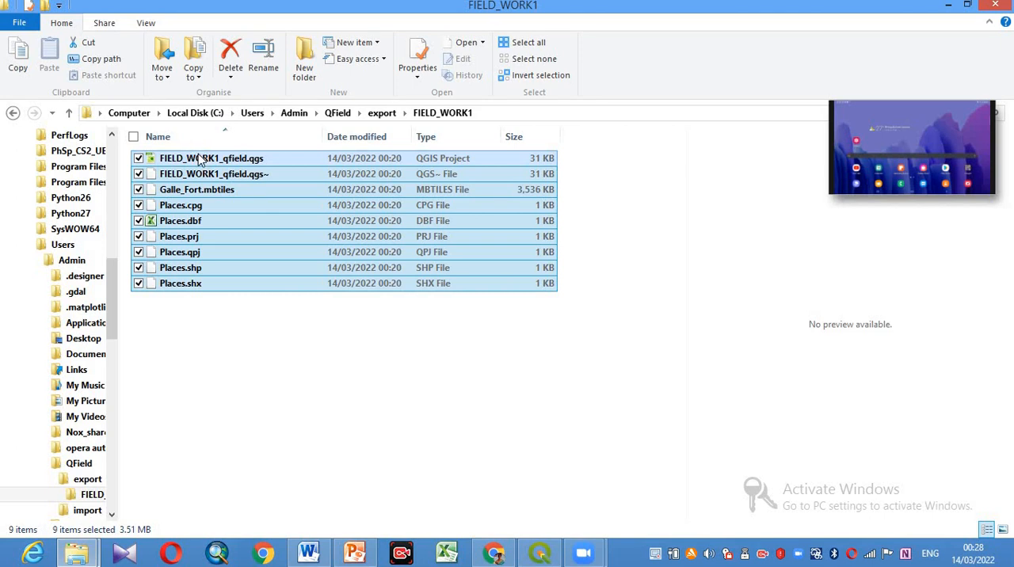
right_click(198, 155)
left_click(241, 350)
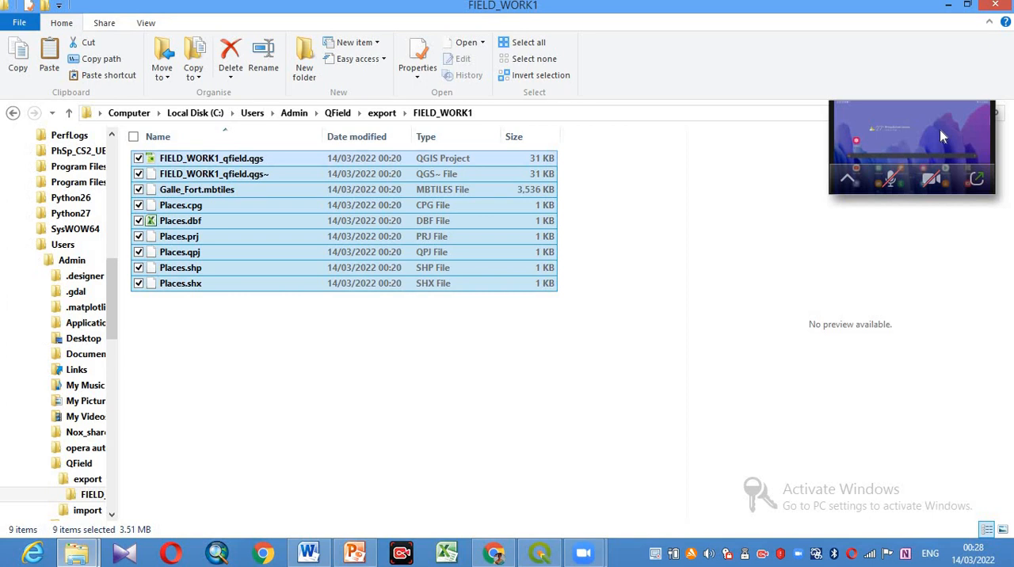
- Browse to the QField\proj folder in the Tablet storage of the connected Galaxy Tab A7
left_click(13, 114)
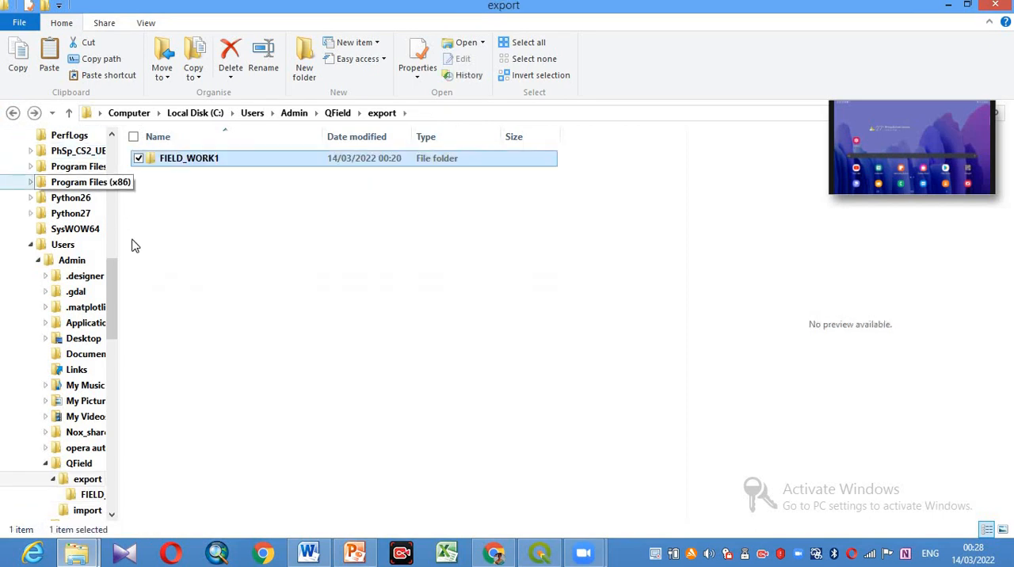
scroll(113, 198, "up", 10)
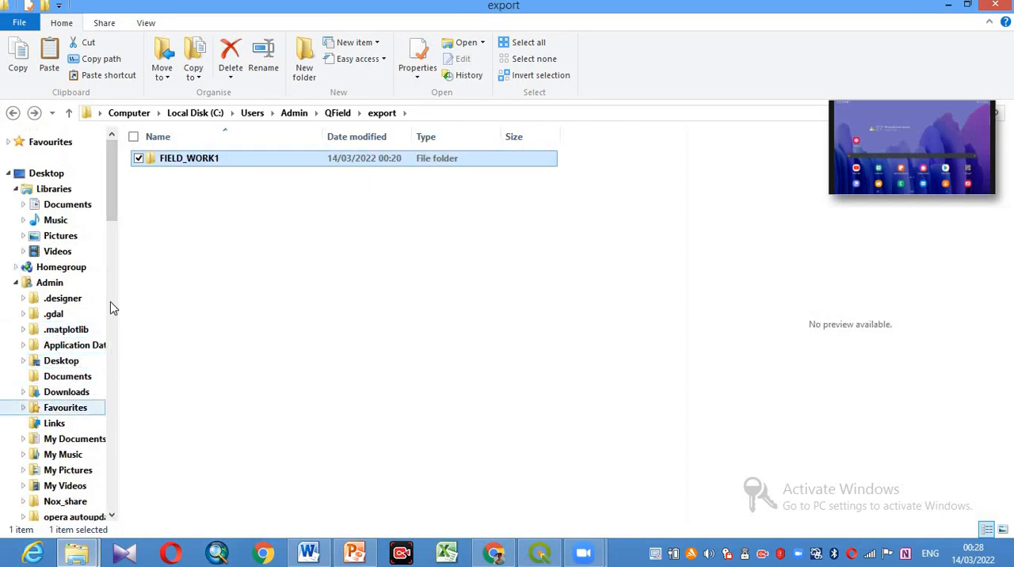
left_click_drag(110, 192, 129, 285)
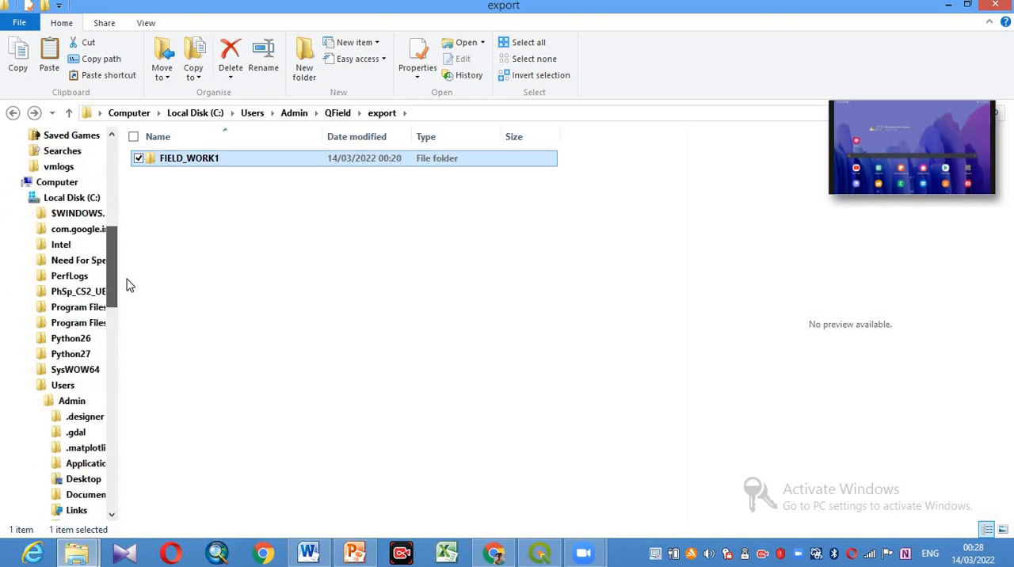
left_click(58, 186)
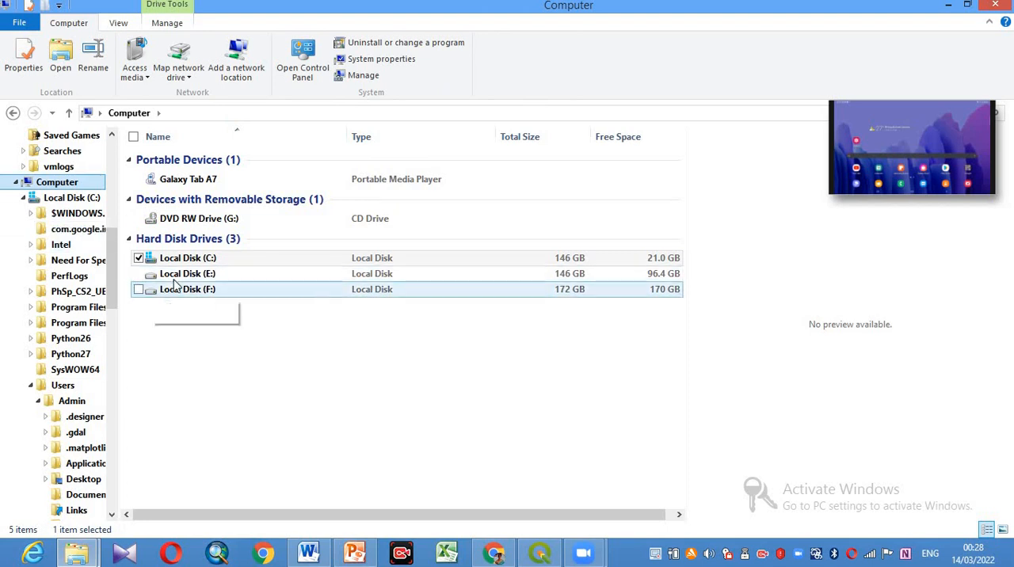
double_click(198, 181)
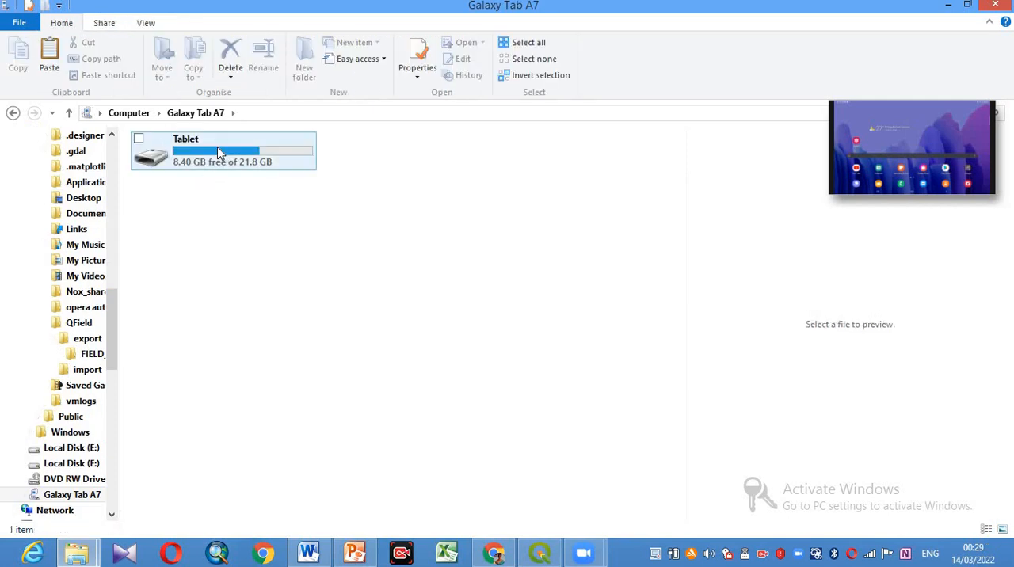
double_click(218, 153)
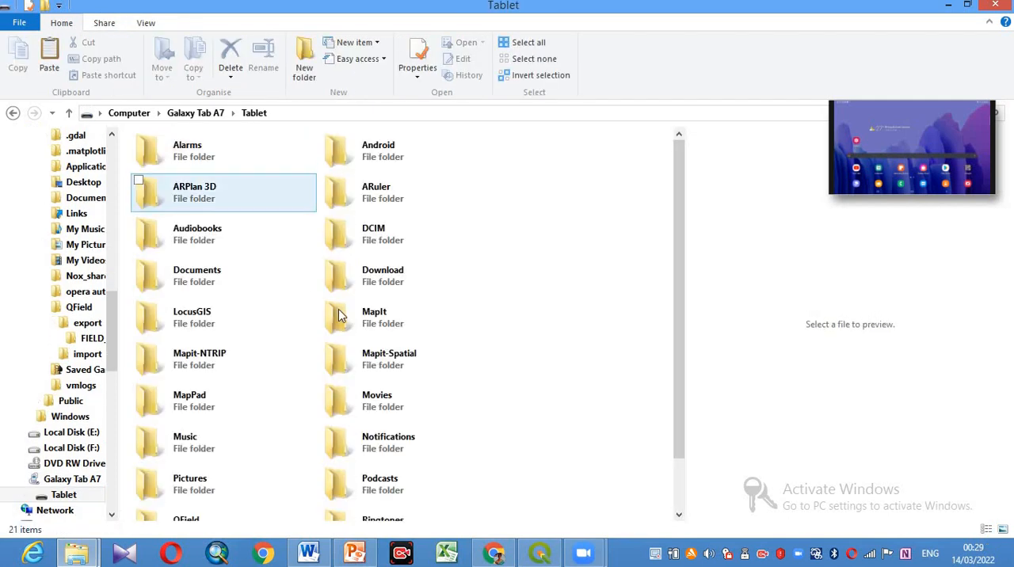
left_click_drag(683, 291, 685, 351)
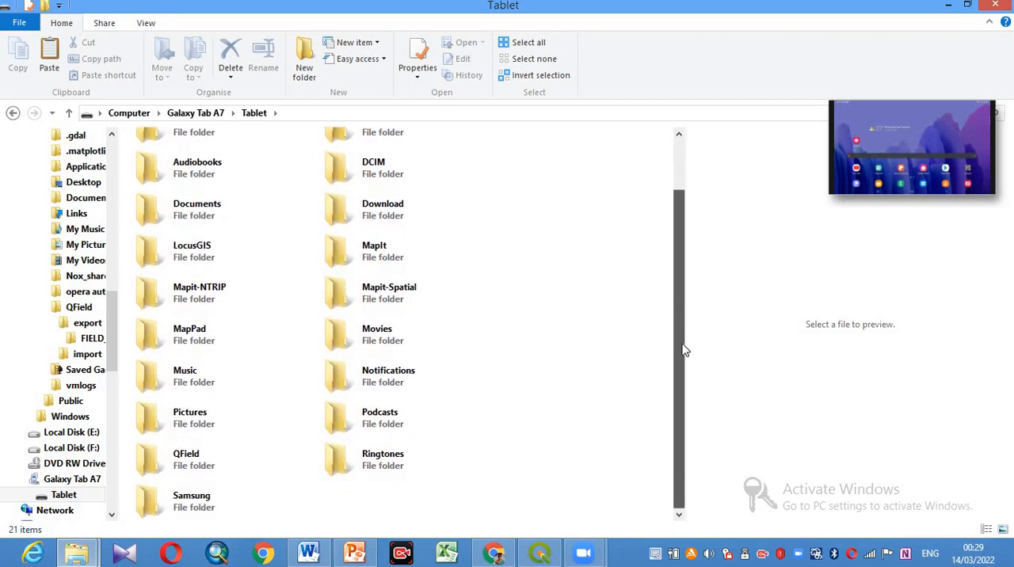
left_click_drag(600, 386, 587, 389)
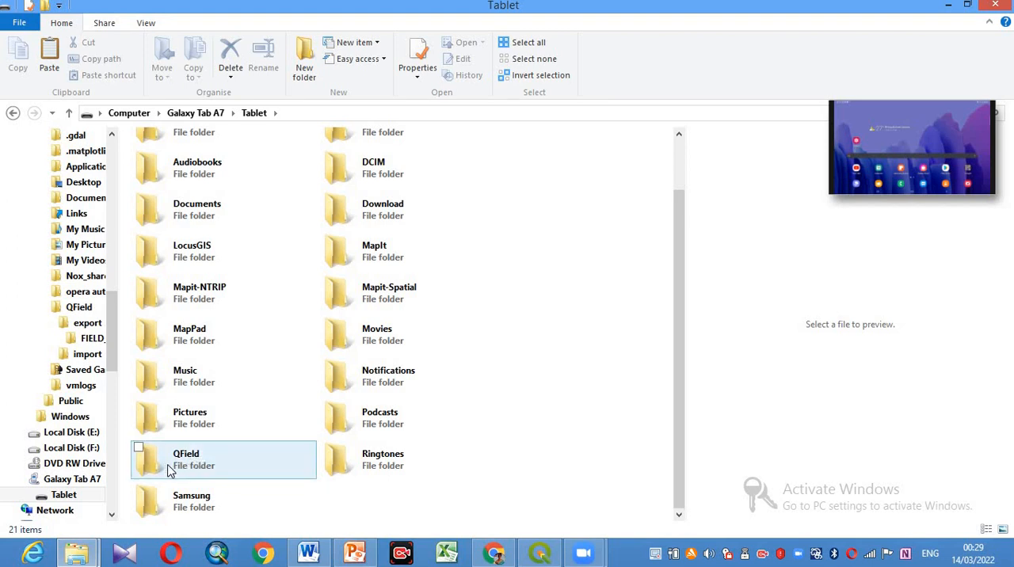
double_click(174, 467)
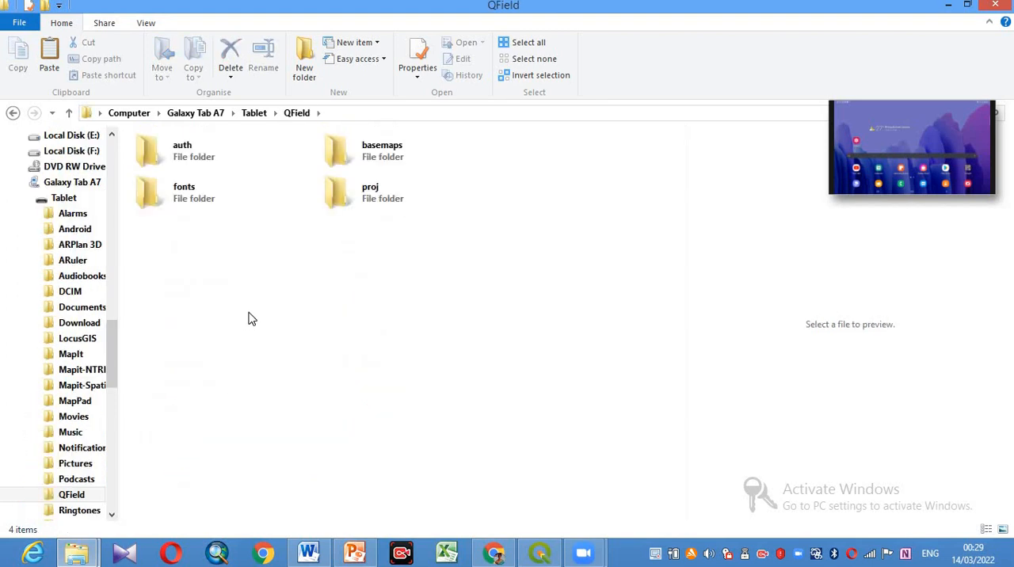
left_click(389, 197)
double_click(389, 197)
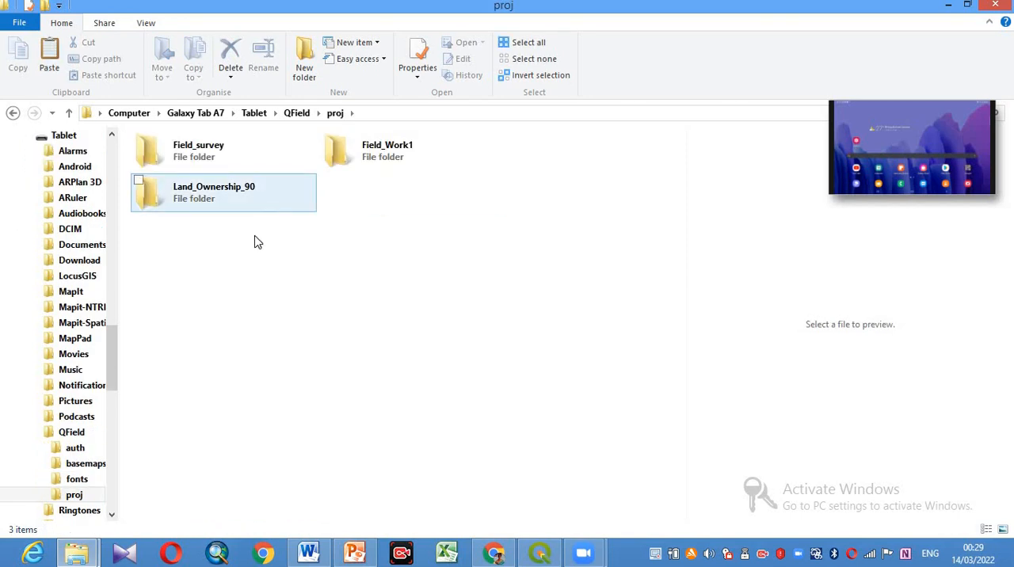
- Create a new folder named FIELD_WORK inside the tablet's proj folder
right_click(216, 288)
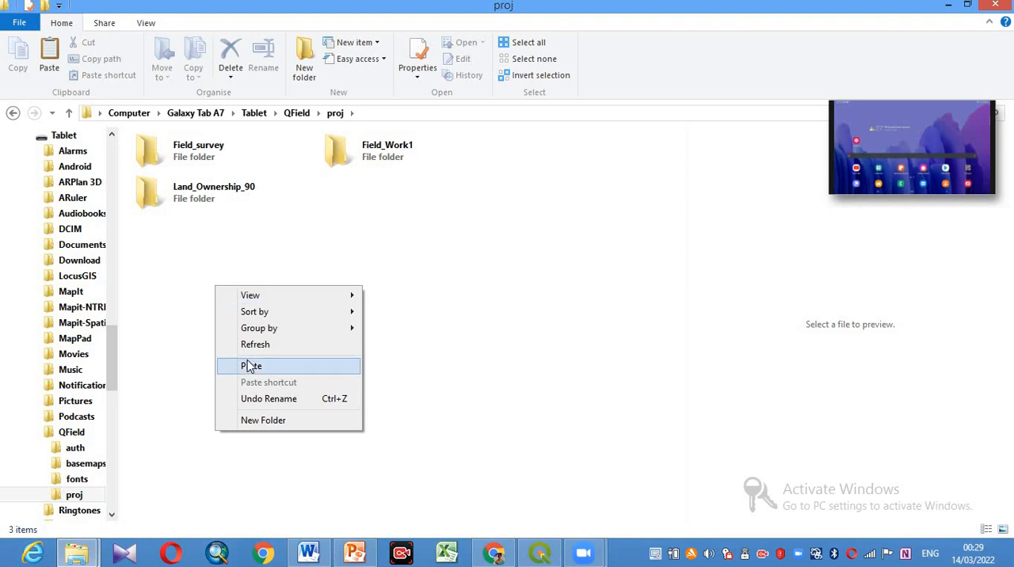
left_click(270, 420)
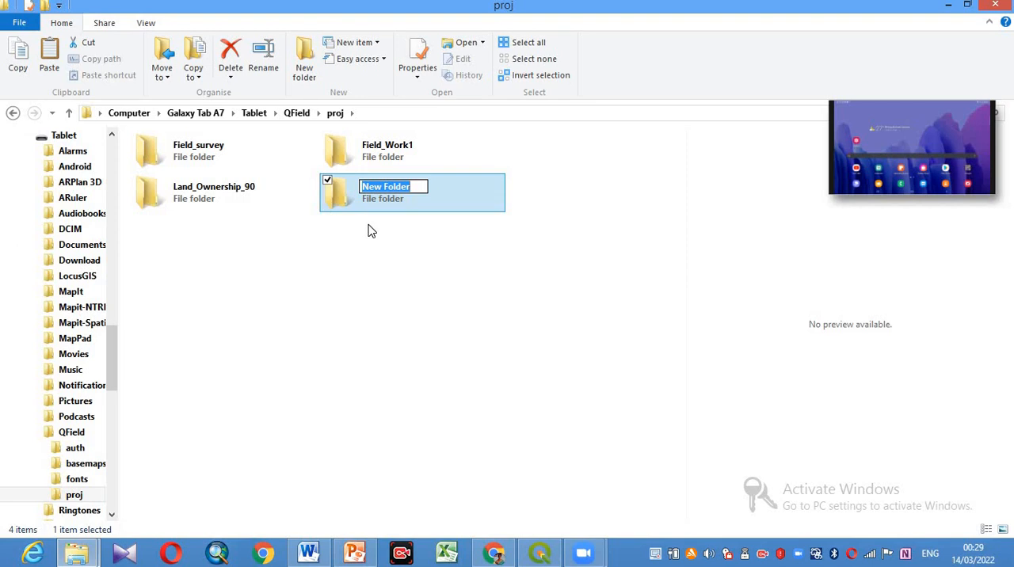
type("FI")
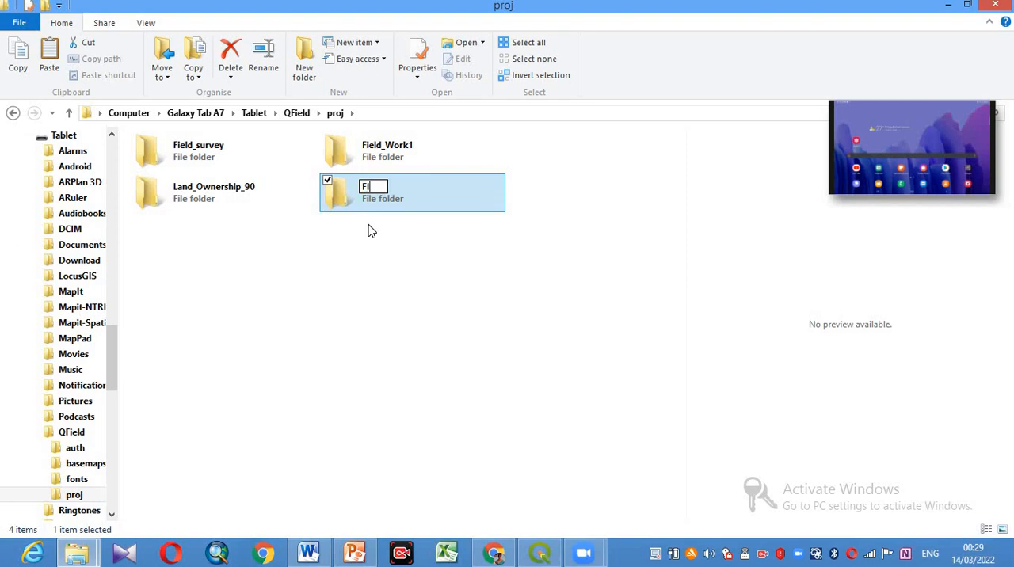
type("ELD_WO")
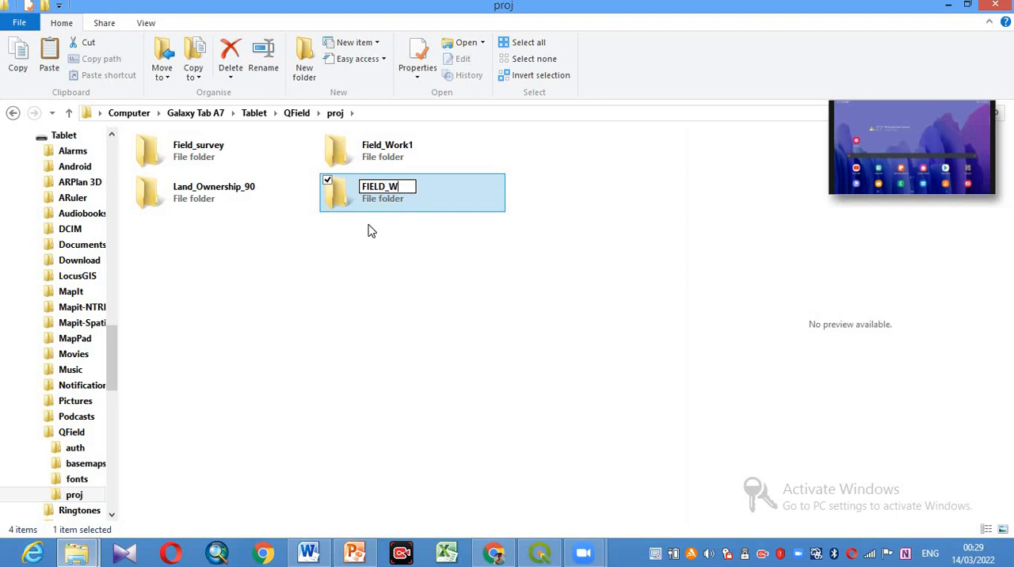
type("RK")
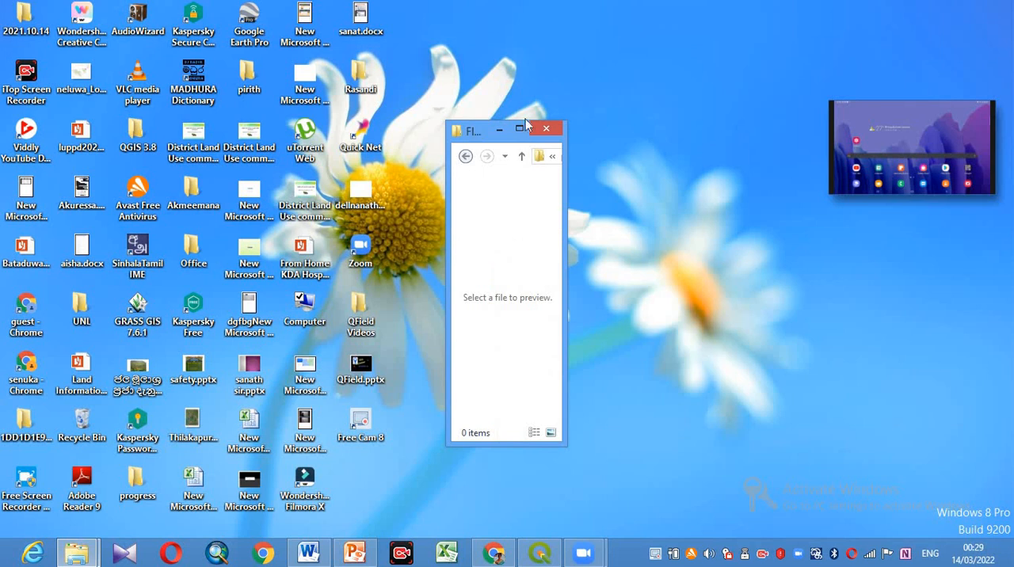
- Paste the copied project files into the tablet's FIELD_WORK folder and close the file explorer
left_click(519, 129)
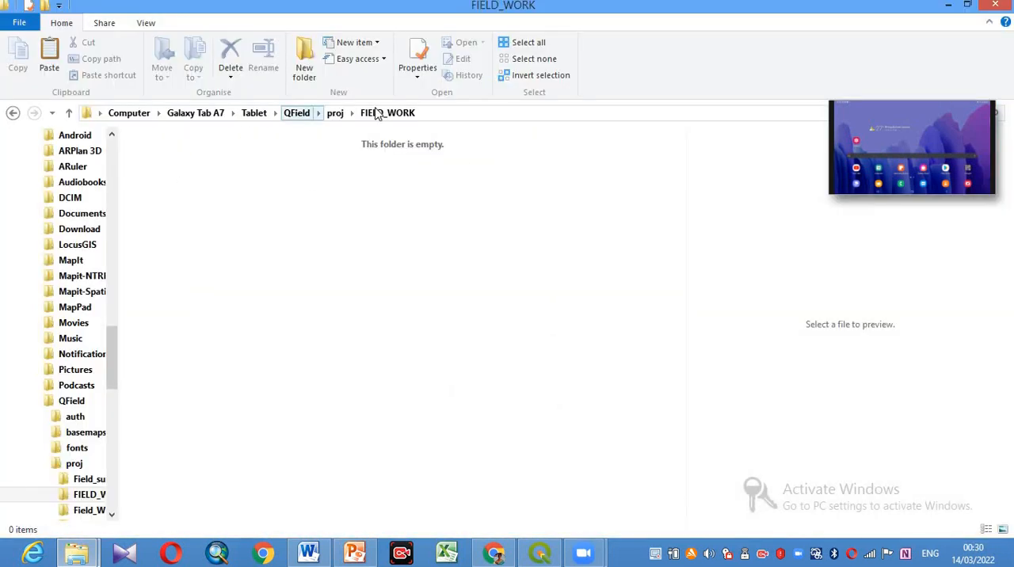
right_click(234, 209)
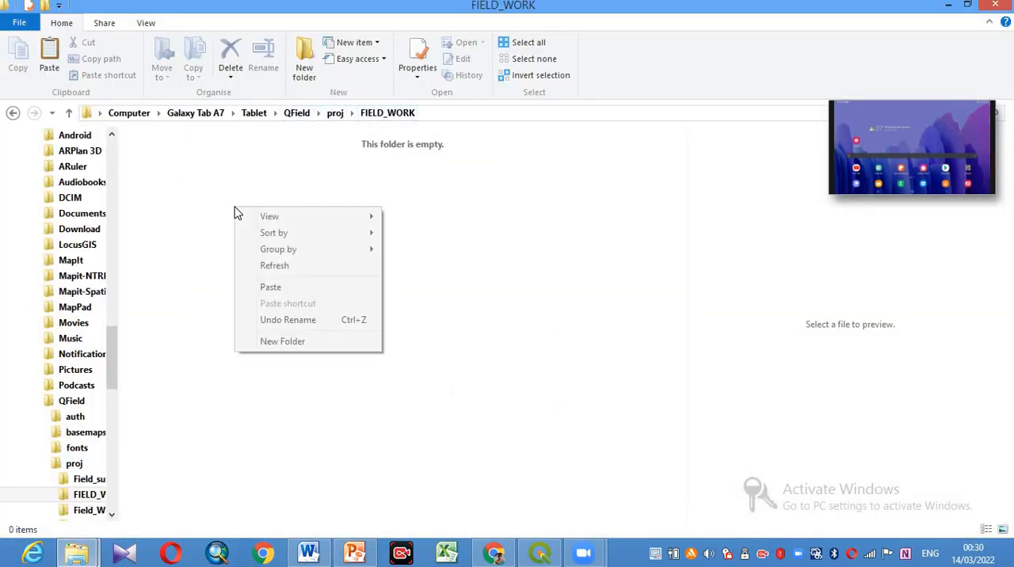
left_click(280, 288)
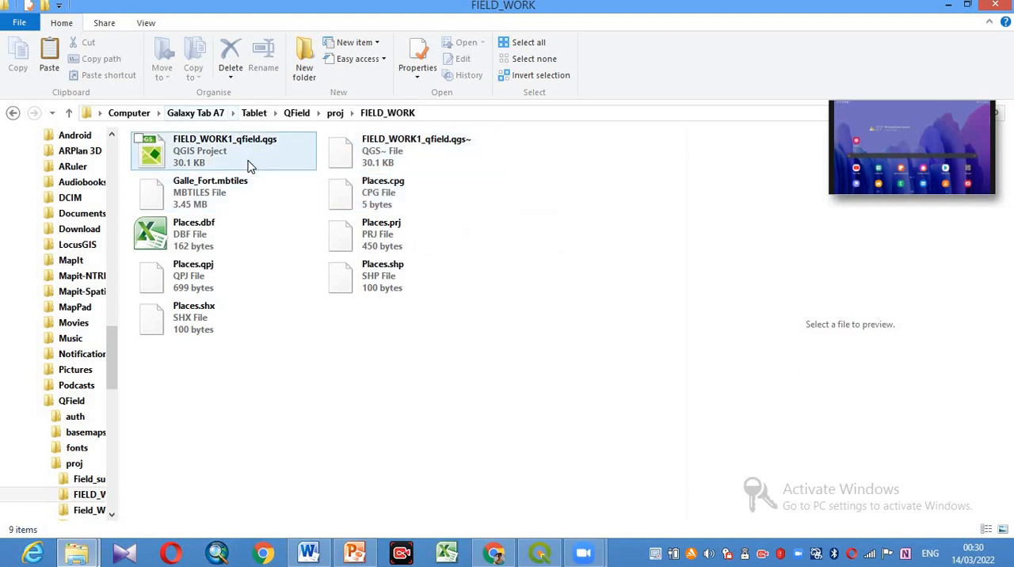
left_click(993, 8)
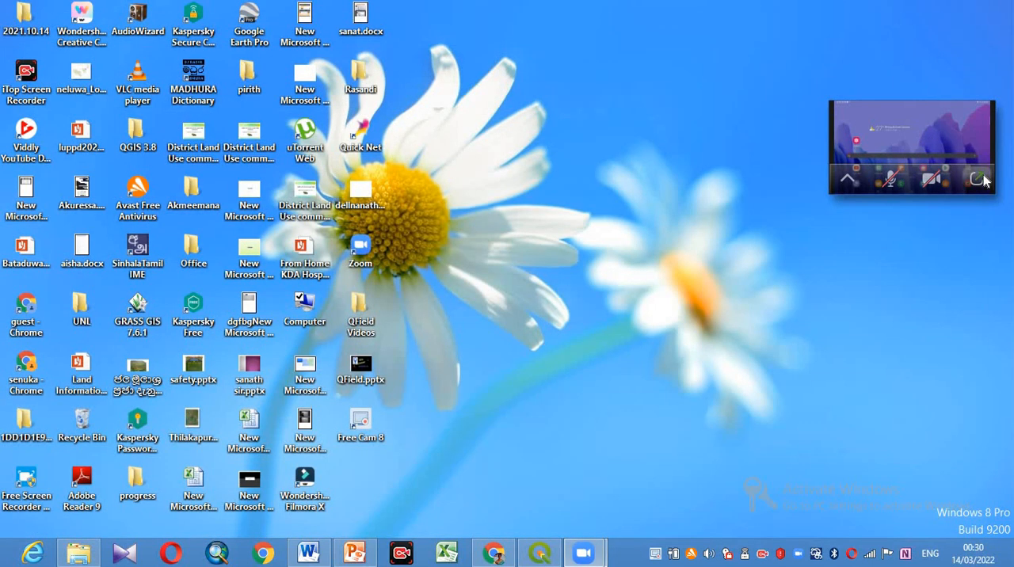
- Switch to the tablet screen shared in Zoom, enlarge it, and open QField's local file selection
left_click(977, 179)
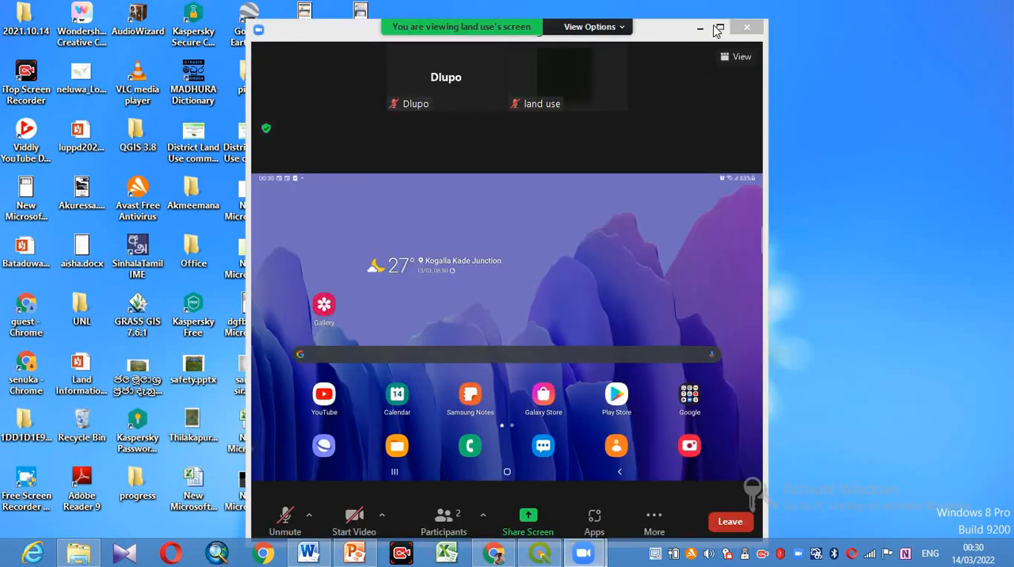
left_click(719, 27)
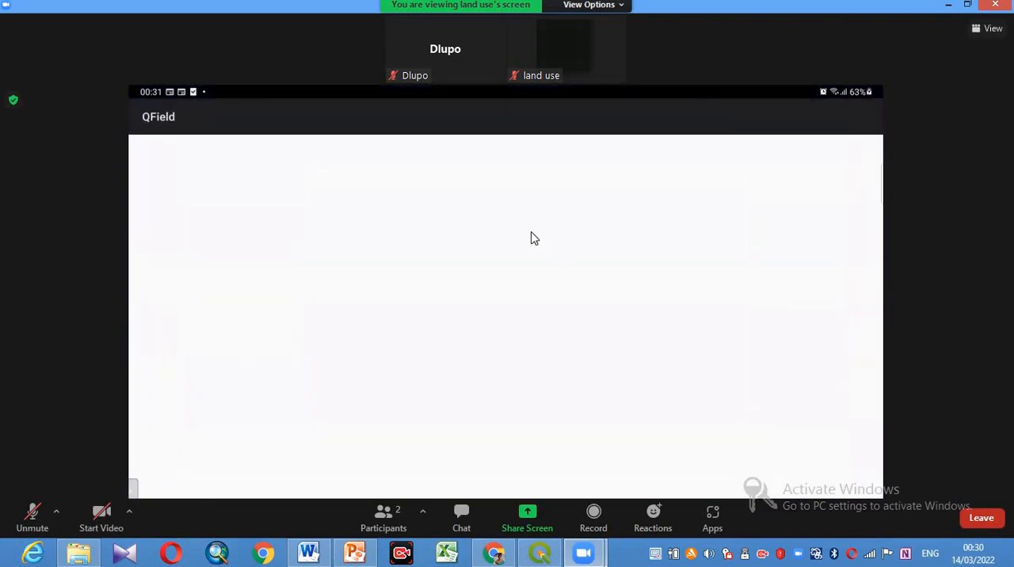
double_click(535, 238)
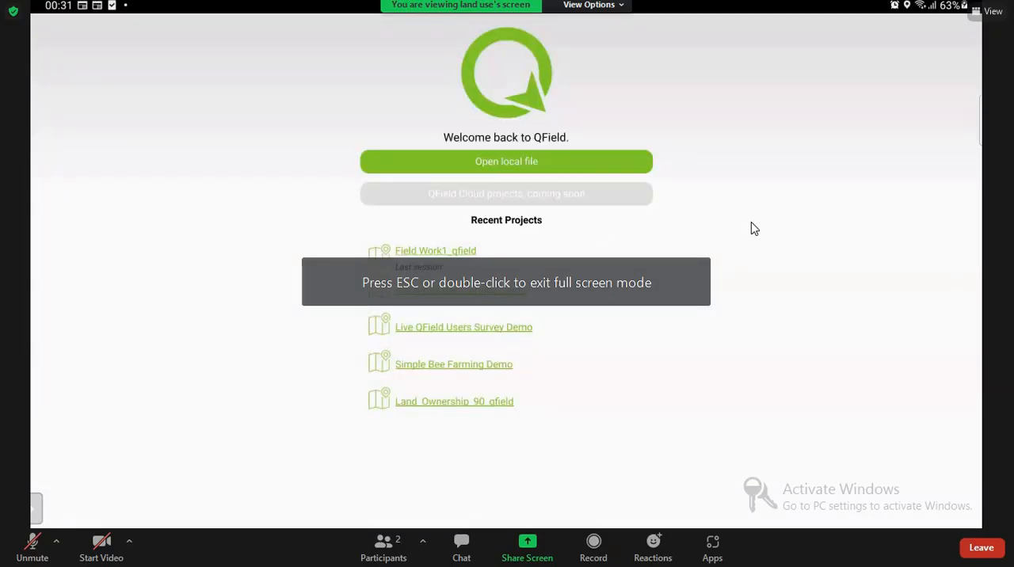
left_click(516, 165)
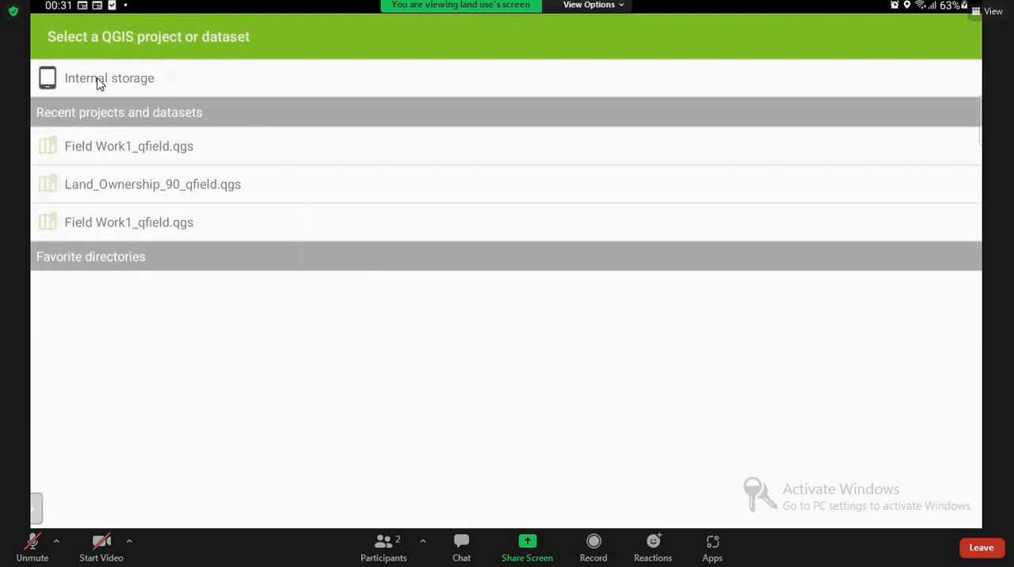
key("Escape")
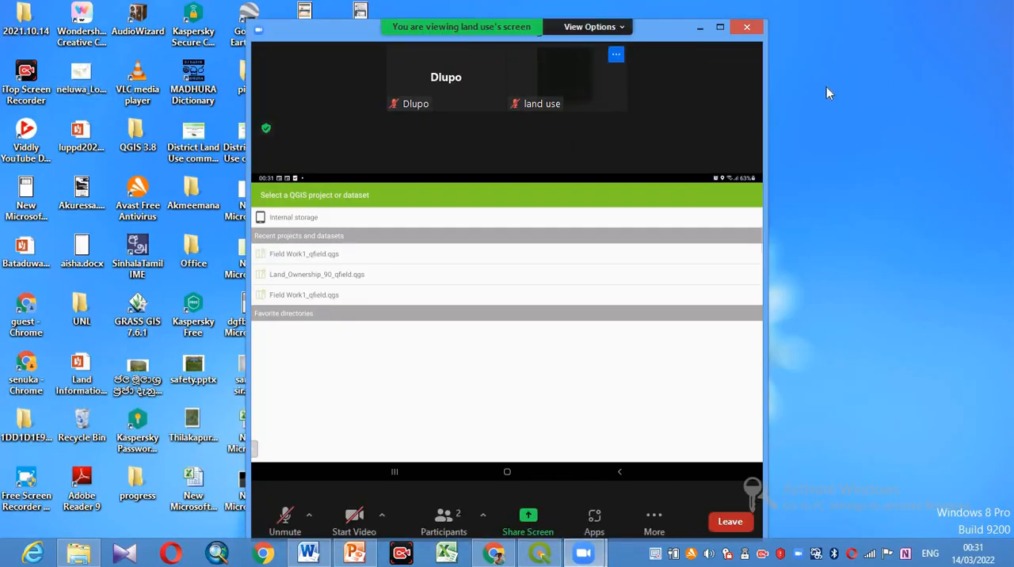
- Enlarge the shared tablet view and open FIELD_WORK1_qfield.qgs from the QField/proj/FIELD_WORK folder in internal storage
left_click(719, 27)
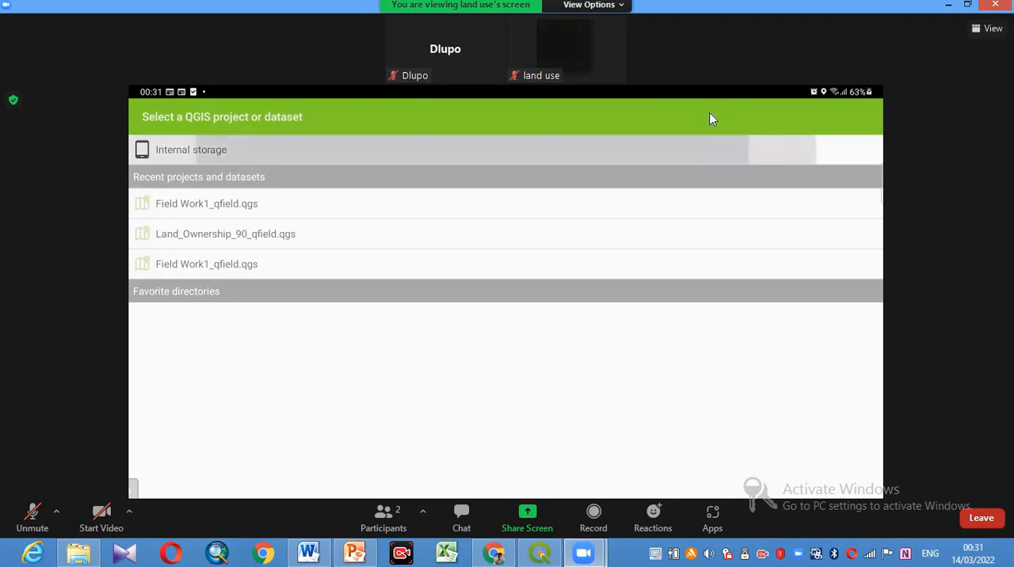
double_click(681, 226)
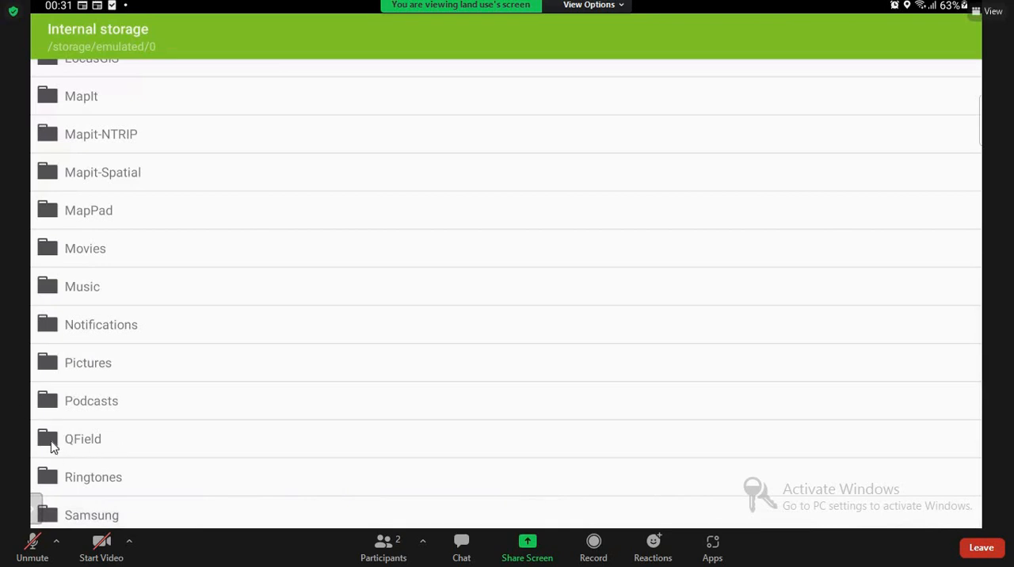
left_click(57, 441)
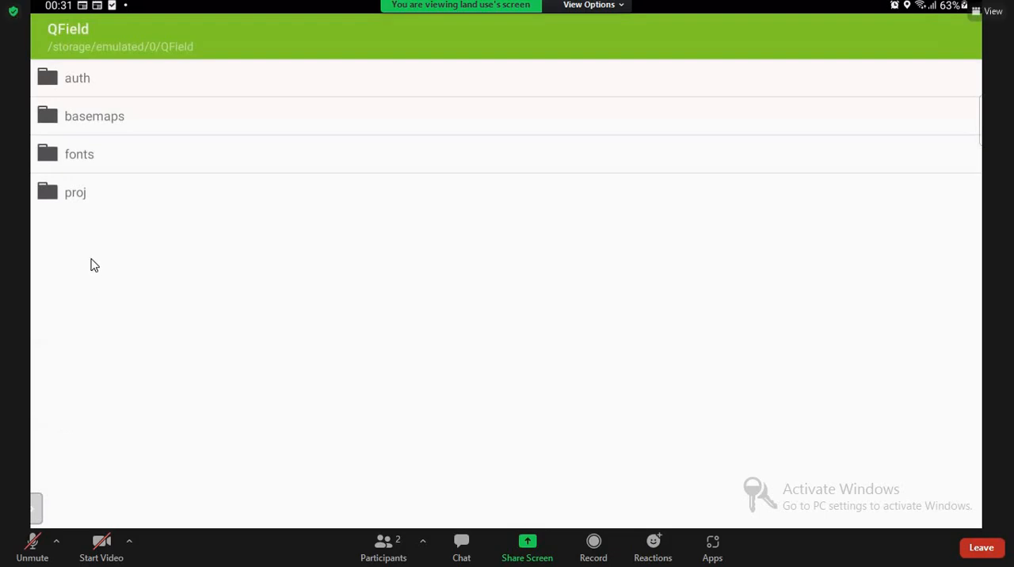
left_click(68, 197)
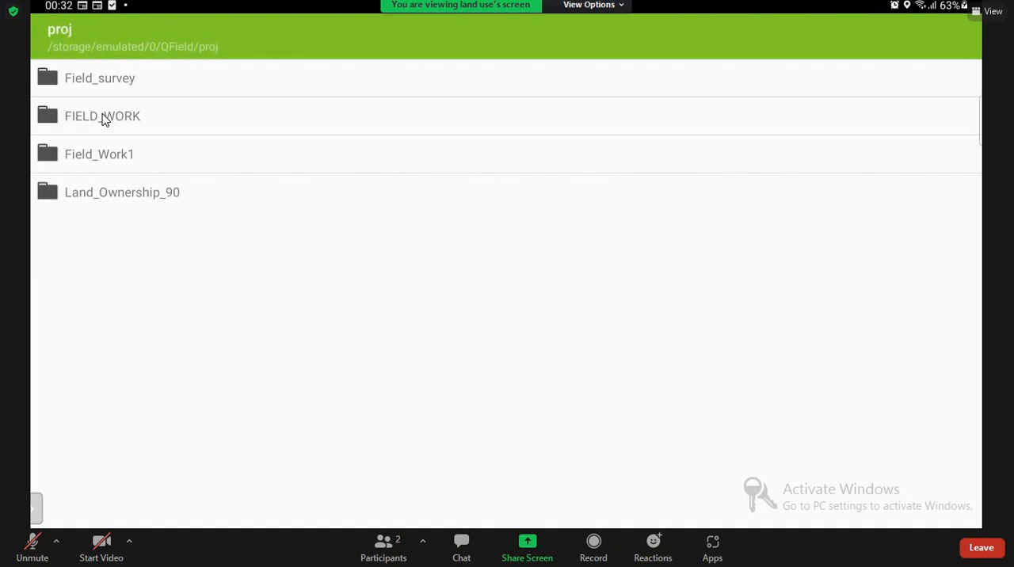
left_click(104, 119)
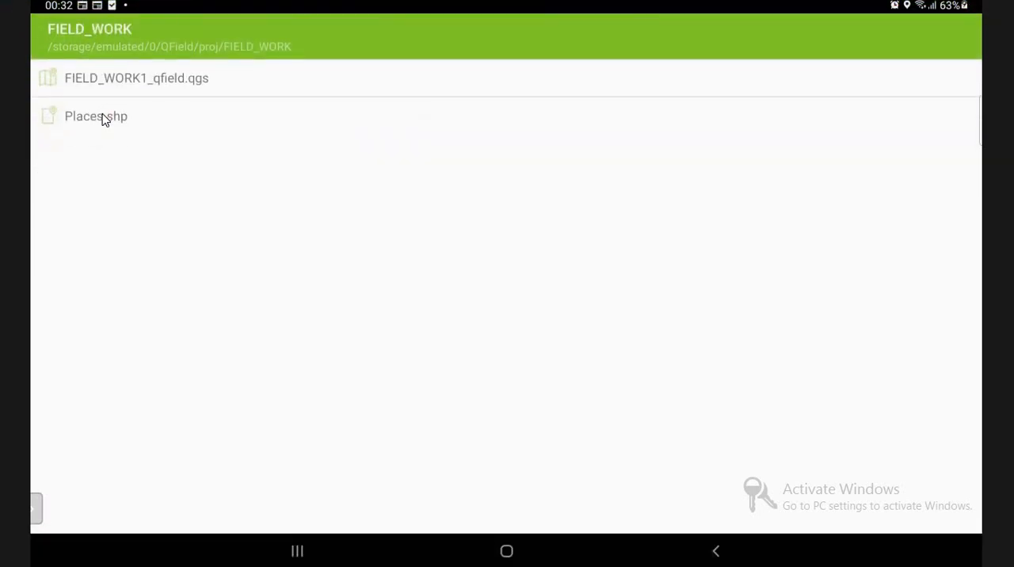
left_click(191, 79)
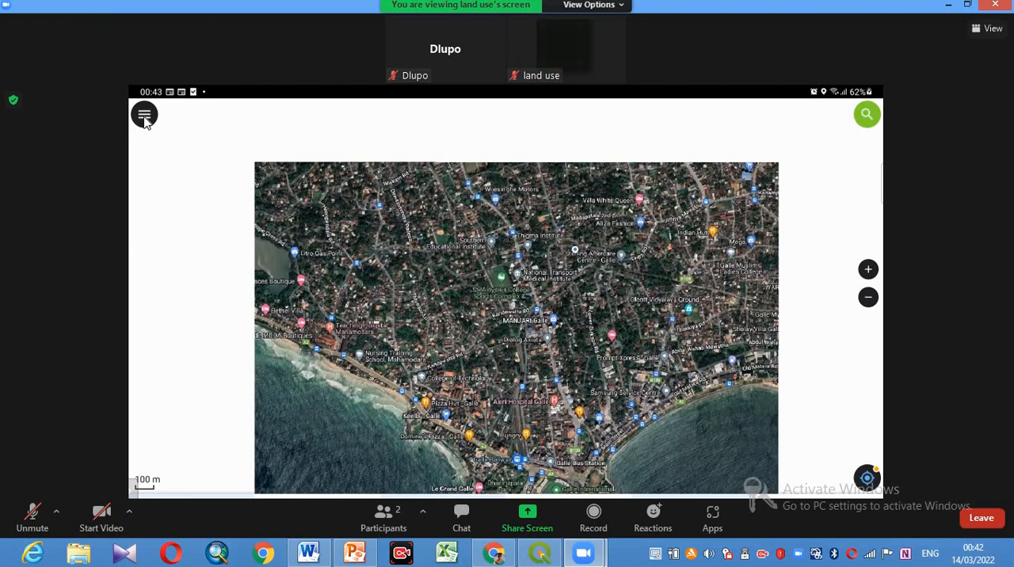
- Show the project's layer list and switch the Places layer to digitize mode, toggling between browse and digitize modes
left_click(144, 117)
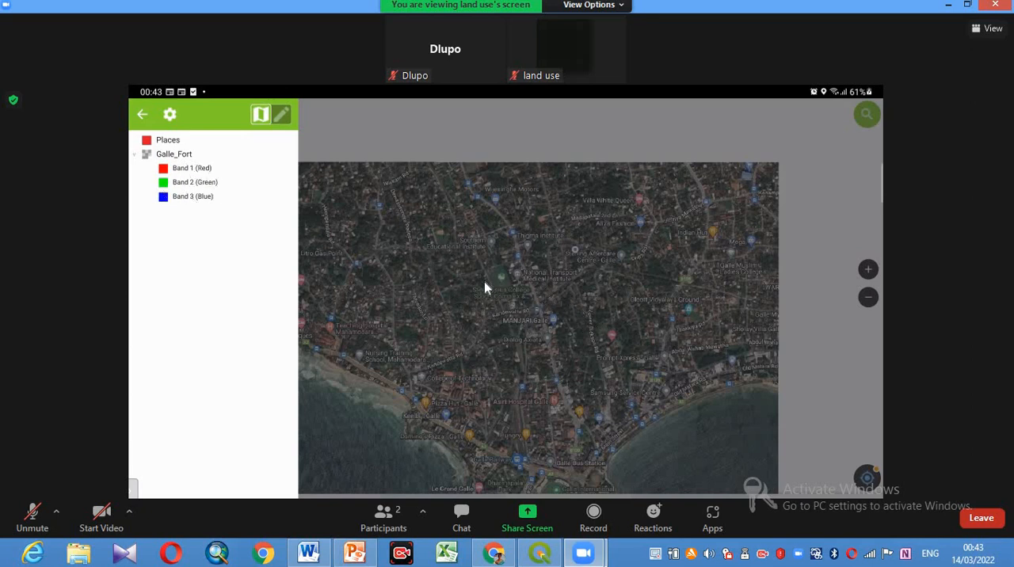
left_click(277, 118)
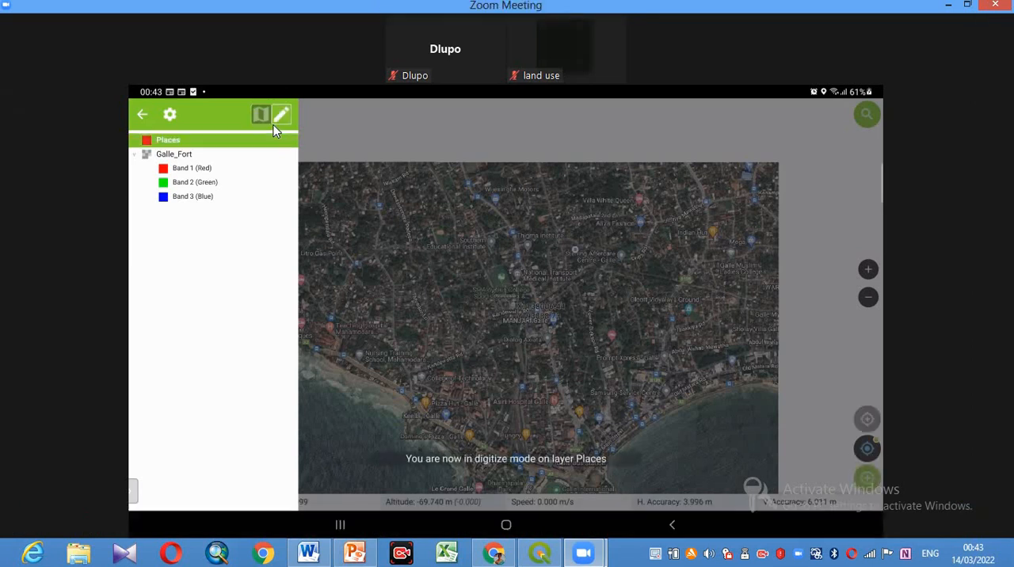
left_click(261, 116)
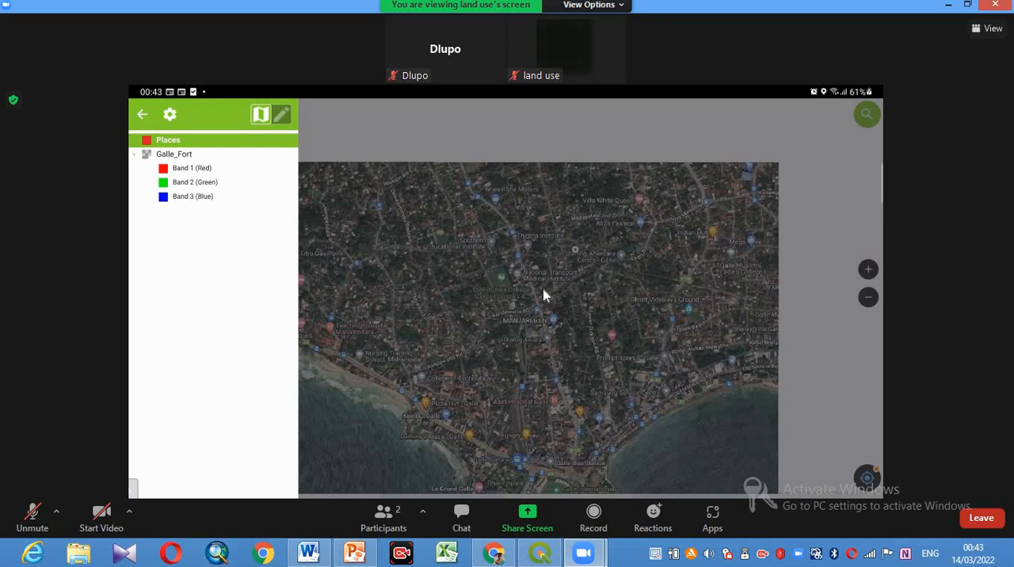
left_click(286, 118)
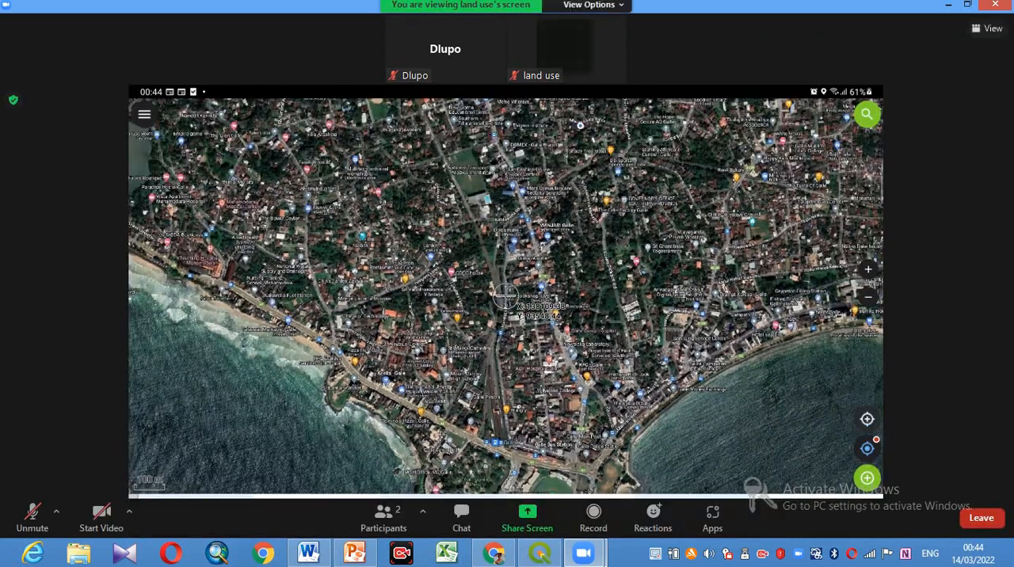
- Center the map on the tablet's current GPS position and reopen the layer list
left_click(867, 449)
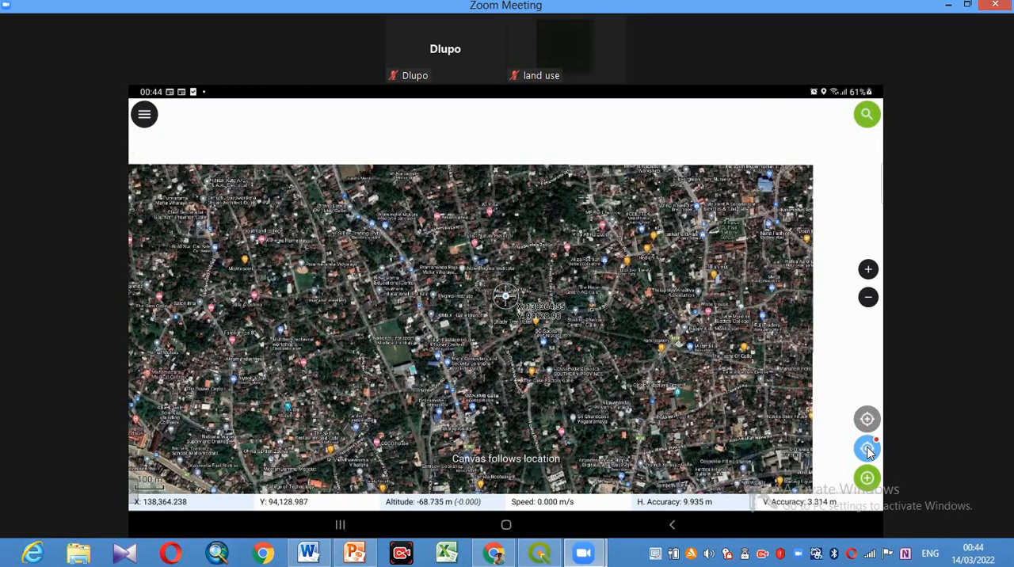
left_click(868, 449)
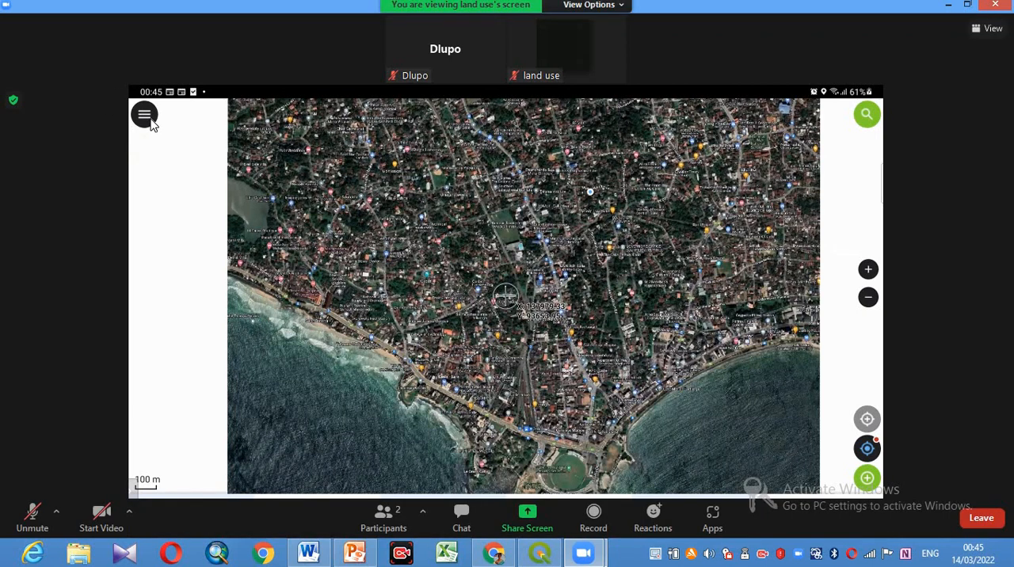
left_click(145, 115)
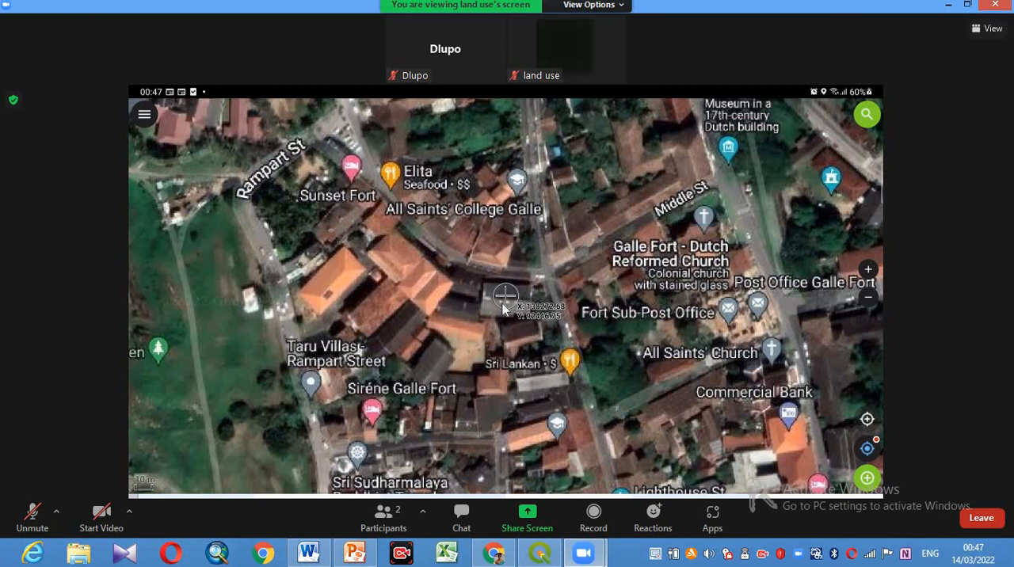
- Add a point to the Places layer just below All Saints' College Galle in Galle Fort and name it Southlandcollege
left_click(867, 479)
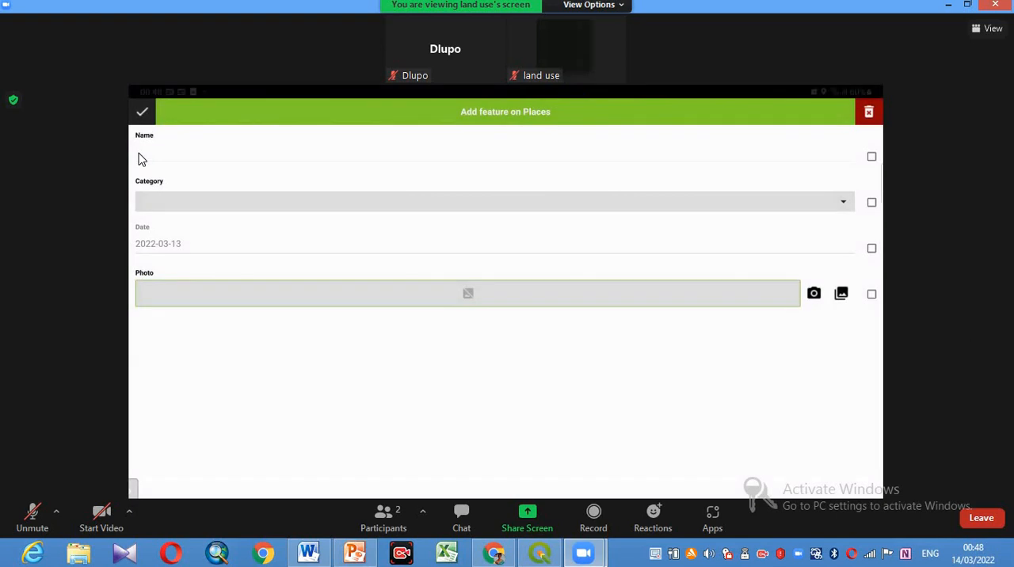
left_click(141, 160)
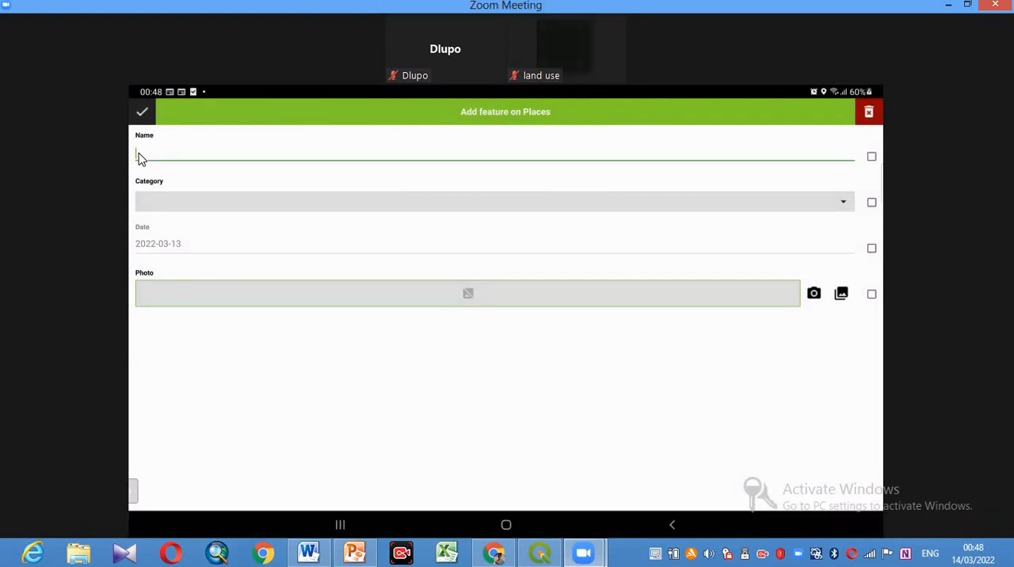
type("So")
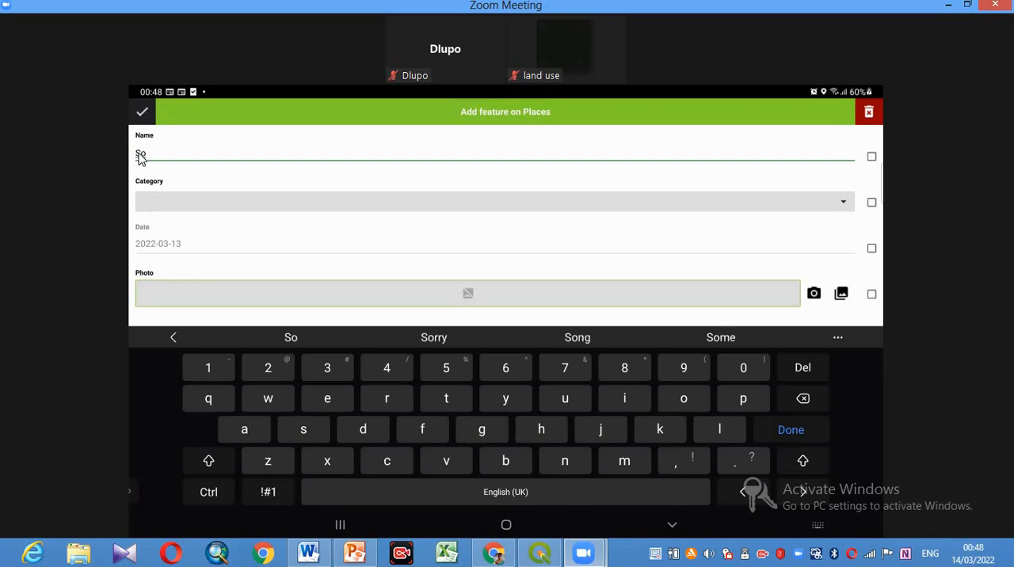
type("uth")
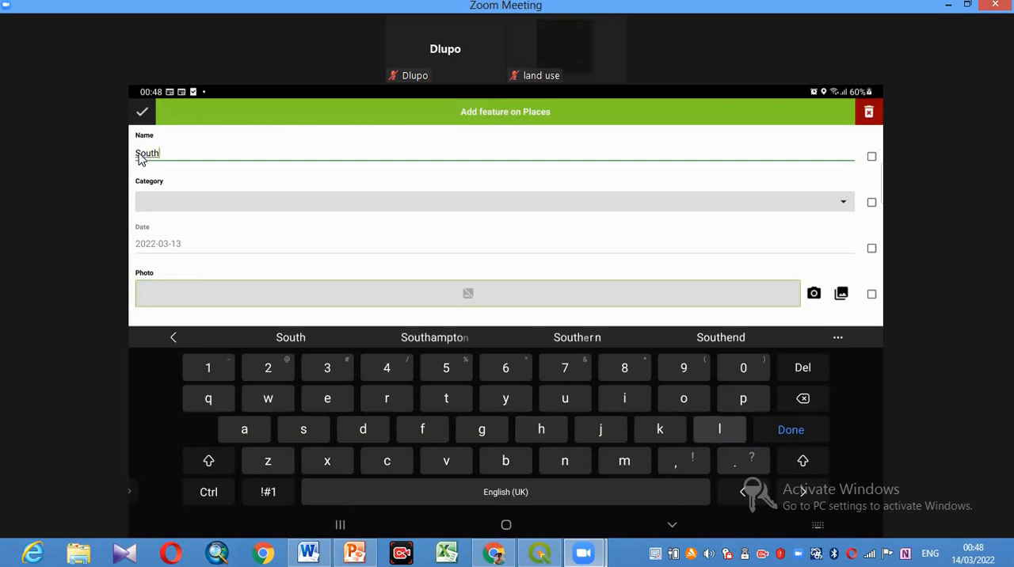
type("land")
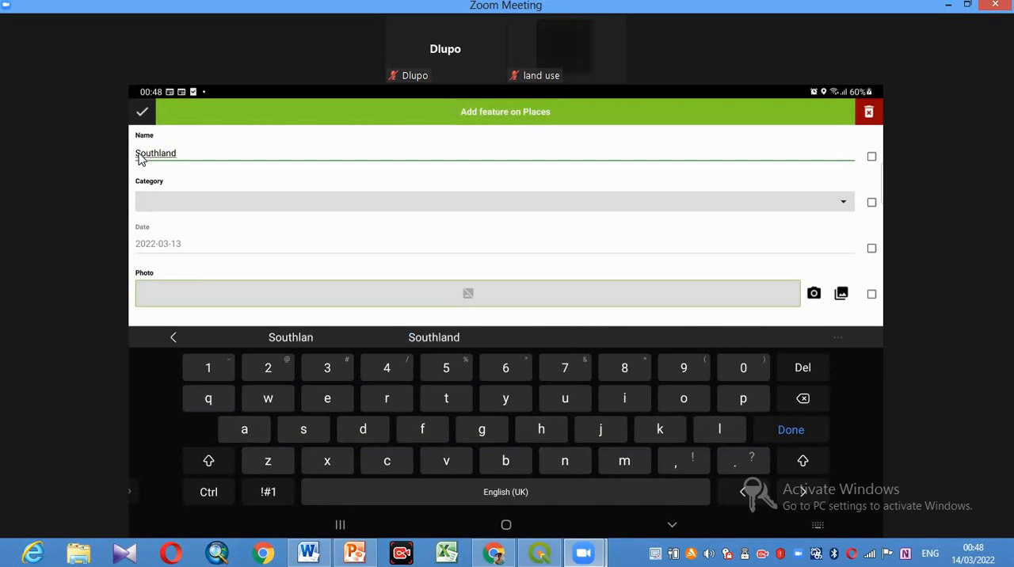
type("s coll")
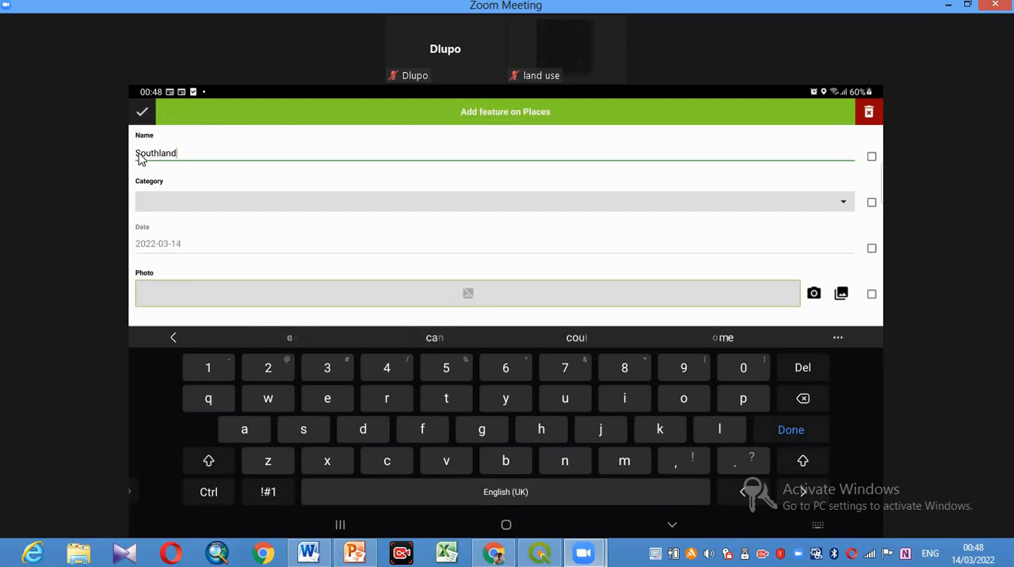
type("ege")
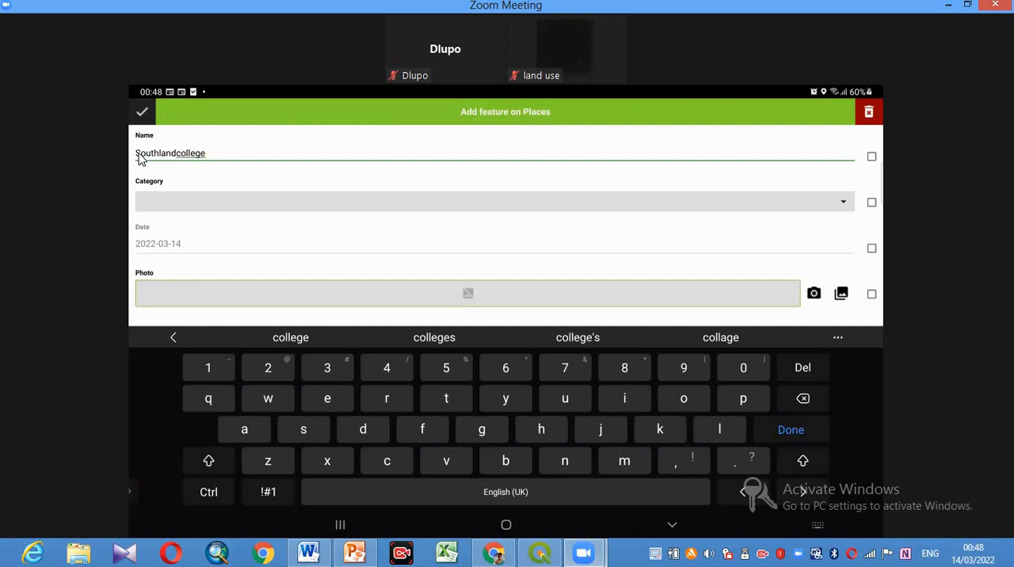
- Erase the end of the new place's name back to Sout and re-enter it as Southlandcollege
left_click(181, 154)
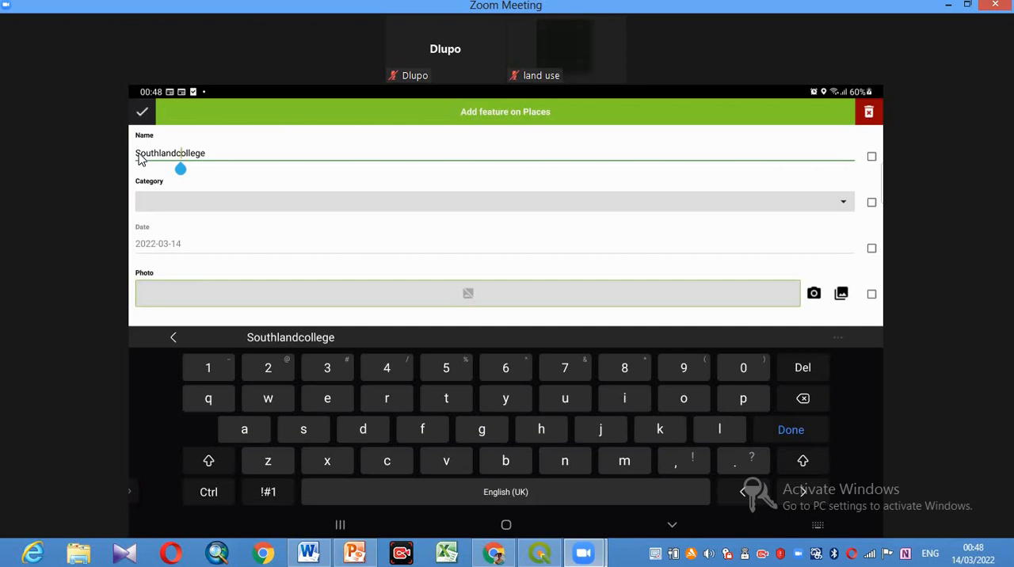
left_click(205, 153)
key("BackSpace")
key("BackSpace")
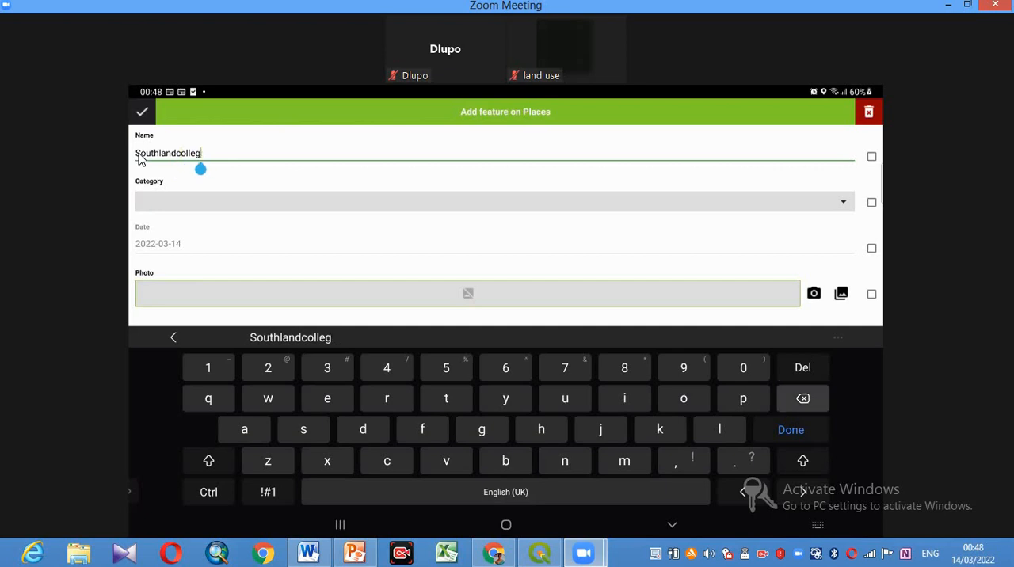
key("BackSpace")
key("BackSpace")
key("BackSpace")
key("BackSpace")
key("BackSpace")
key("BackSpace")
key("BackSpace")
key("BackSpace")
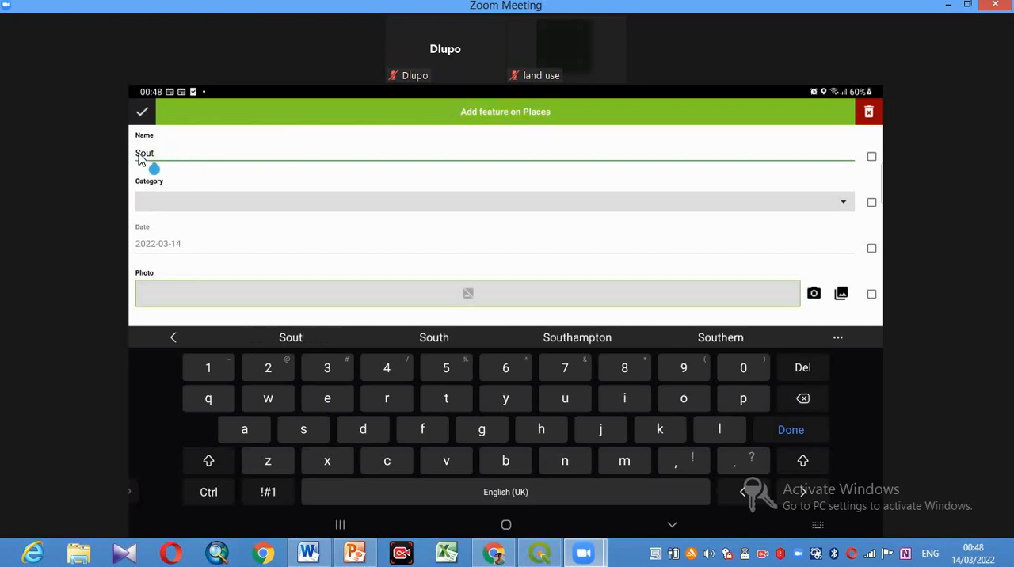
type("hlan")
type("s ")
type("colle")
type("ge")
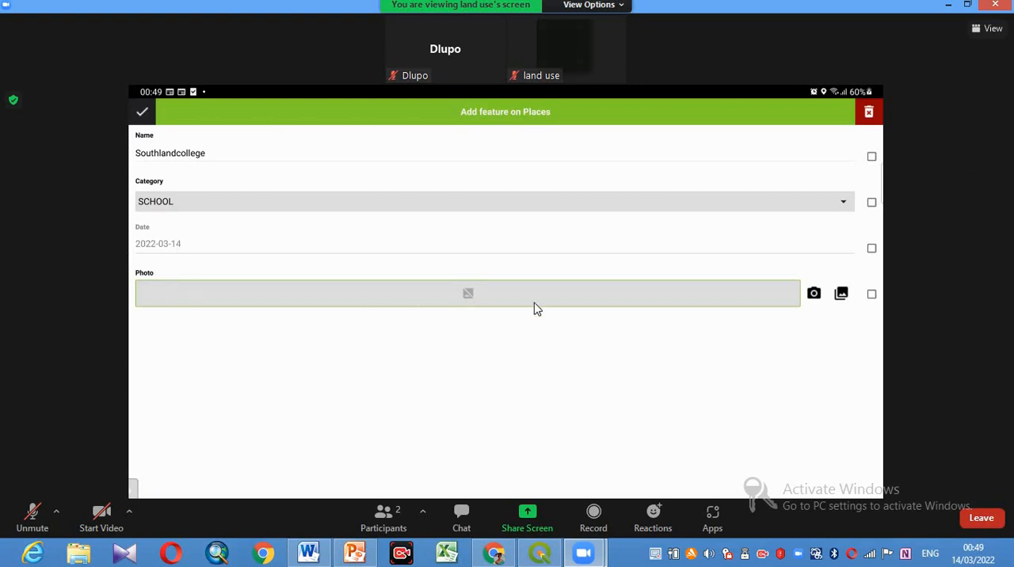
- Take a camera photo of the elephant picture for the Southlandcollege feature and save the feature
left_click(814, 303)
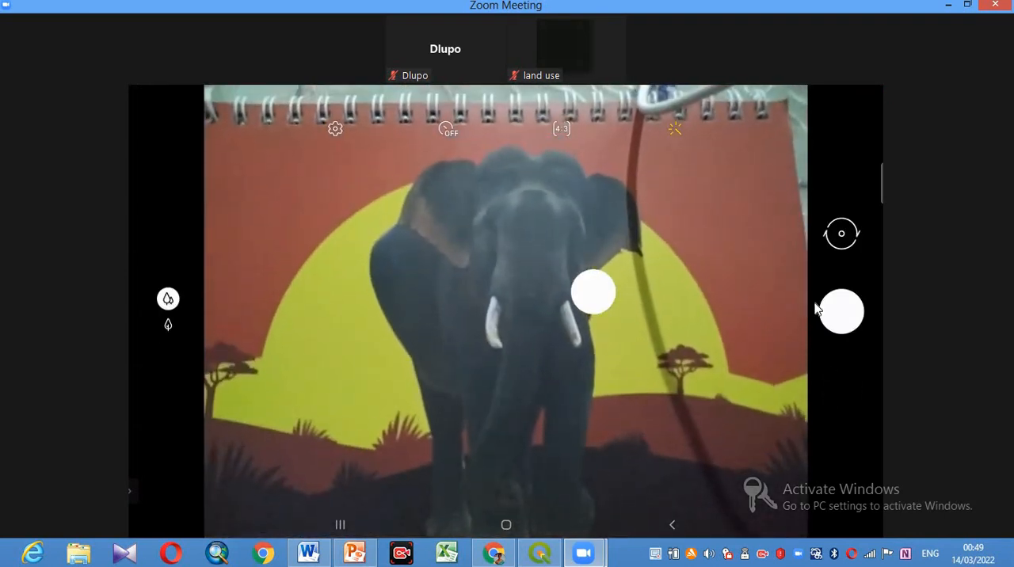
left_click(816, 307)
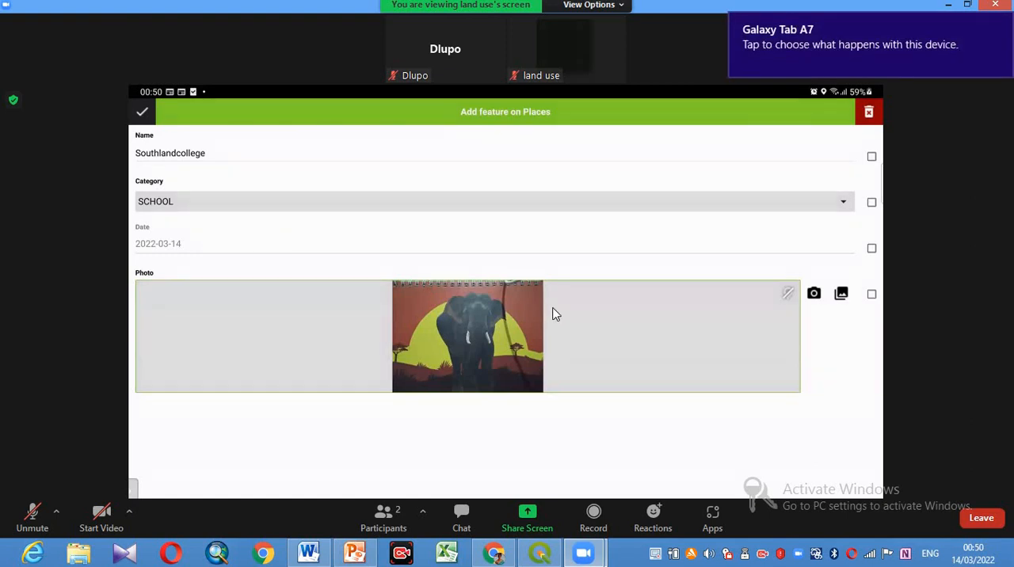
left_click(143, 115)
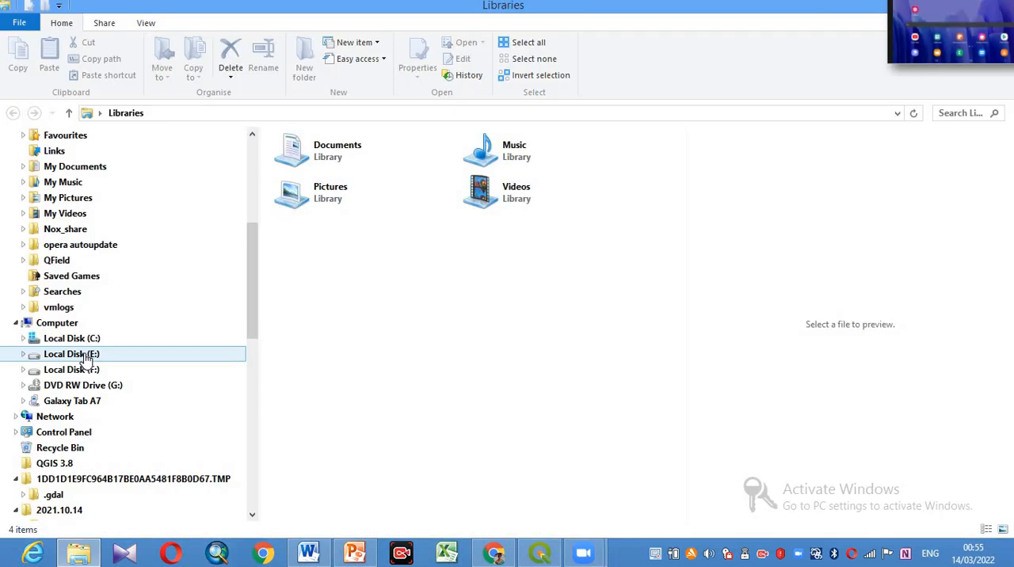
- In the PC's file explorer, browse the Galaxy Tab A7 to Tablet\QField\proj\FIELD_WORK, view the photos in its DCIM folder, and return to FIELD_WORK
left_click(63, 323)
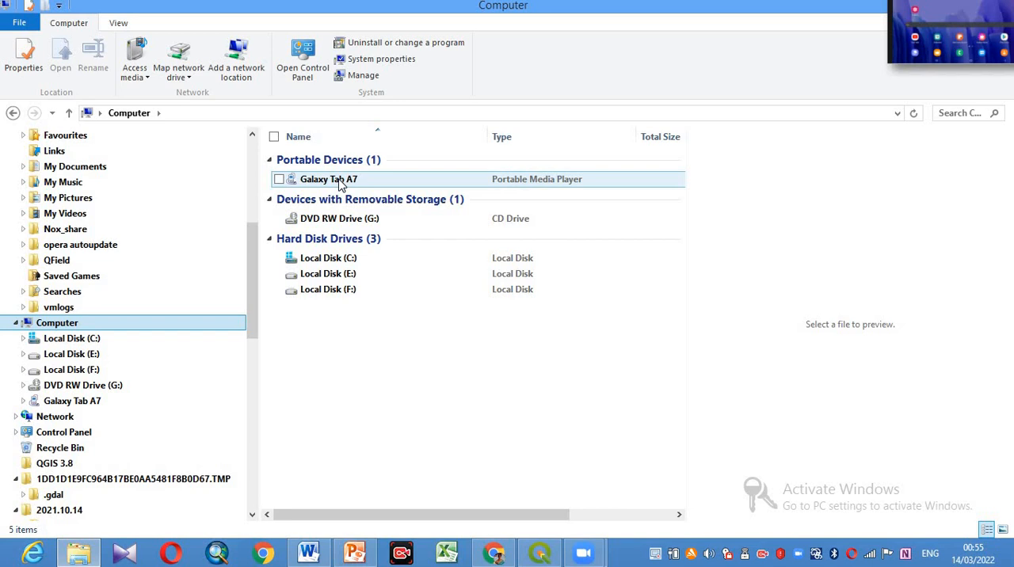
double_click(362, 181)
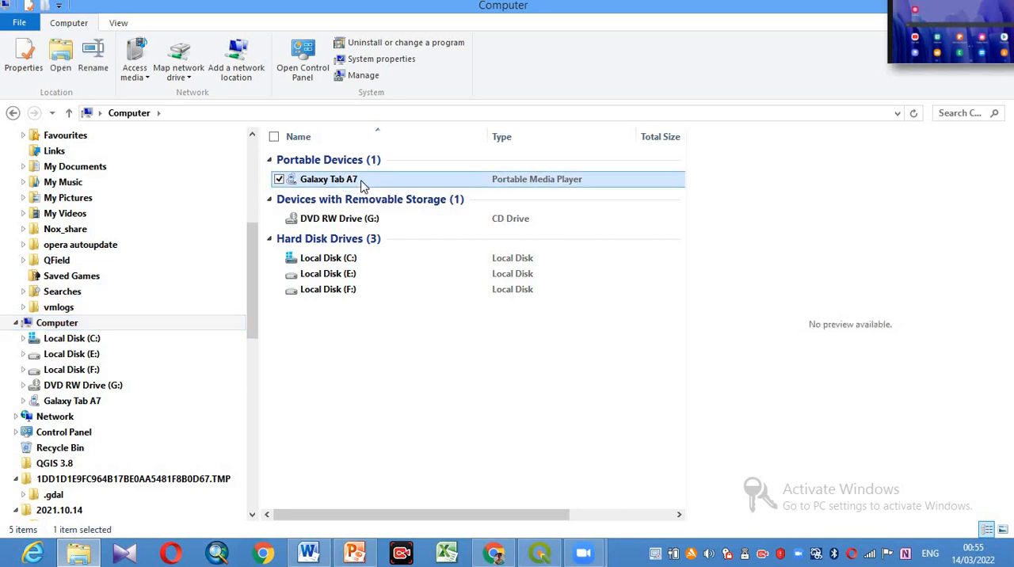
left_click(360, 163)
double_click(360, 164)
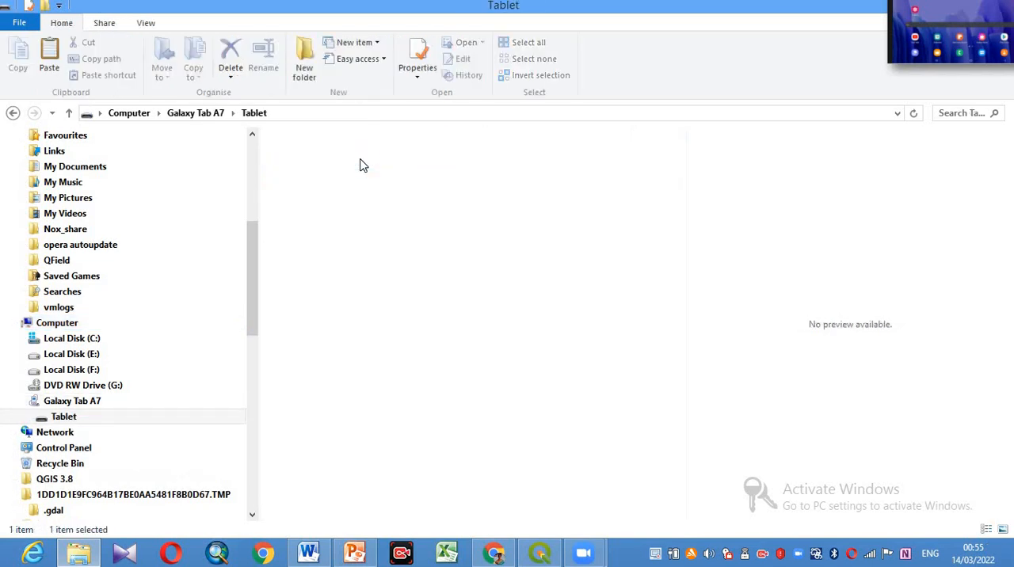
scroll(689, 333, "down", 2)
left_click(335, 468)
double_click(332, 466)
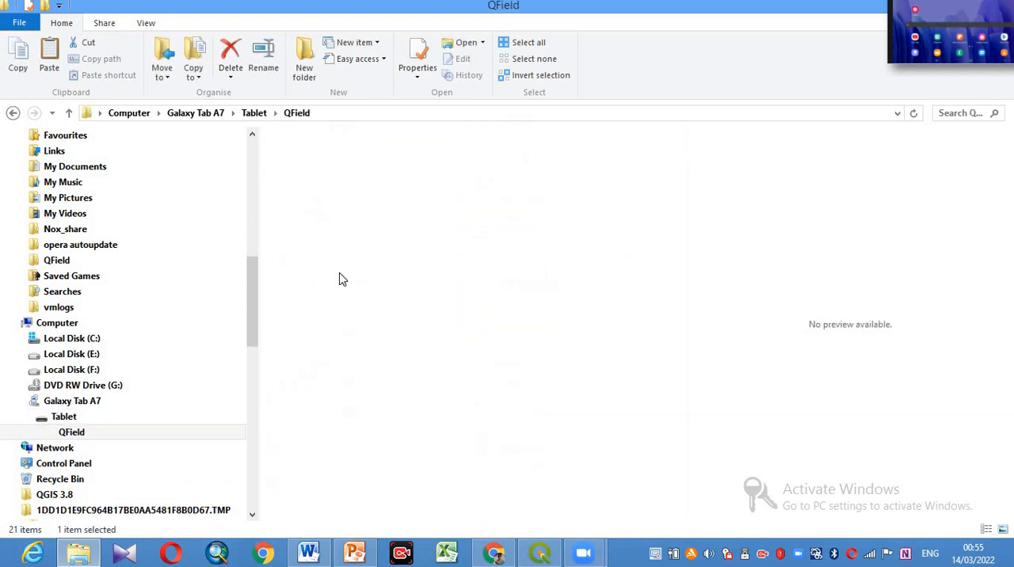
double_click(511, 199)
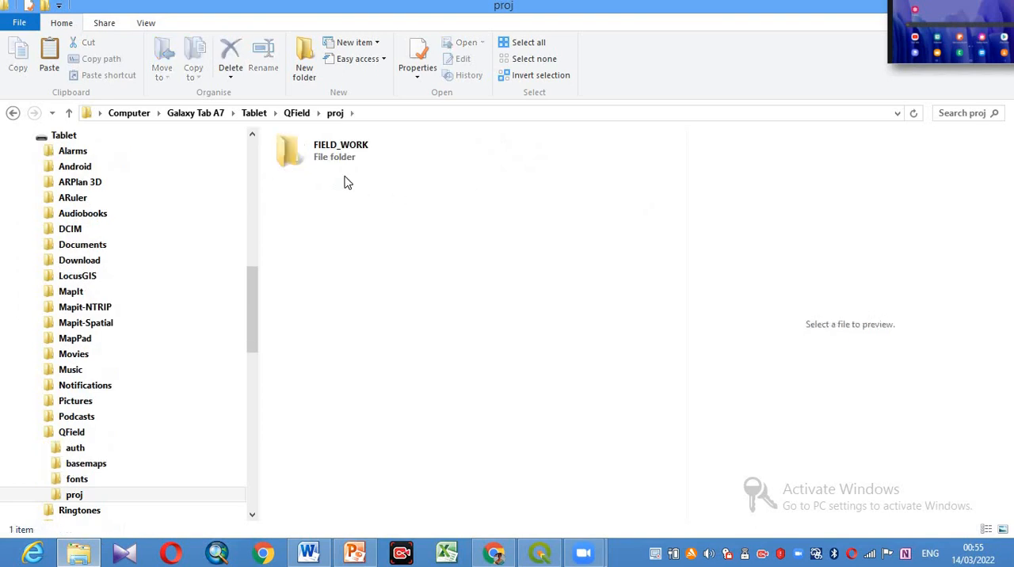
double_click(337, 158)
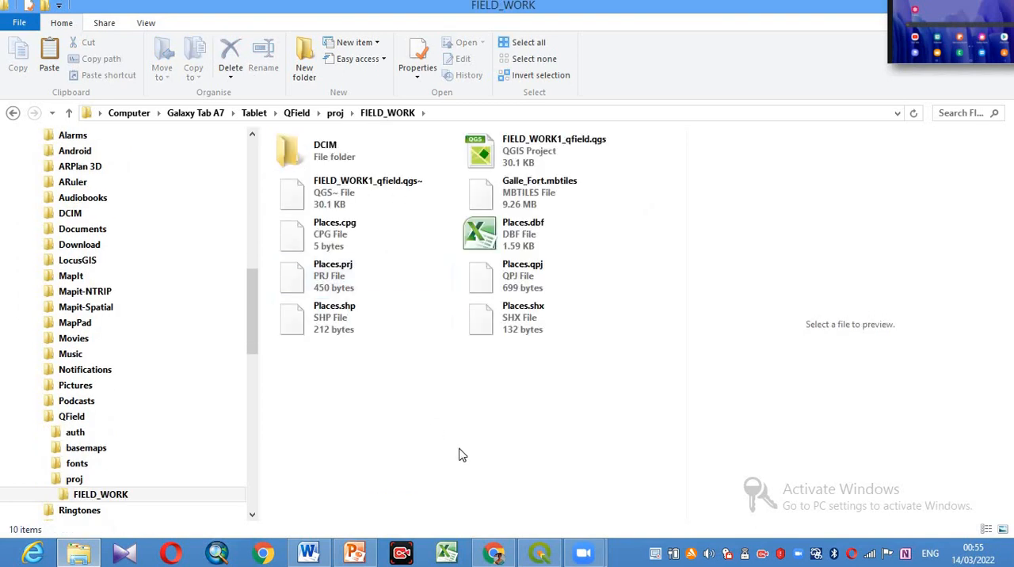
double_click(293, 157)
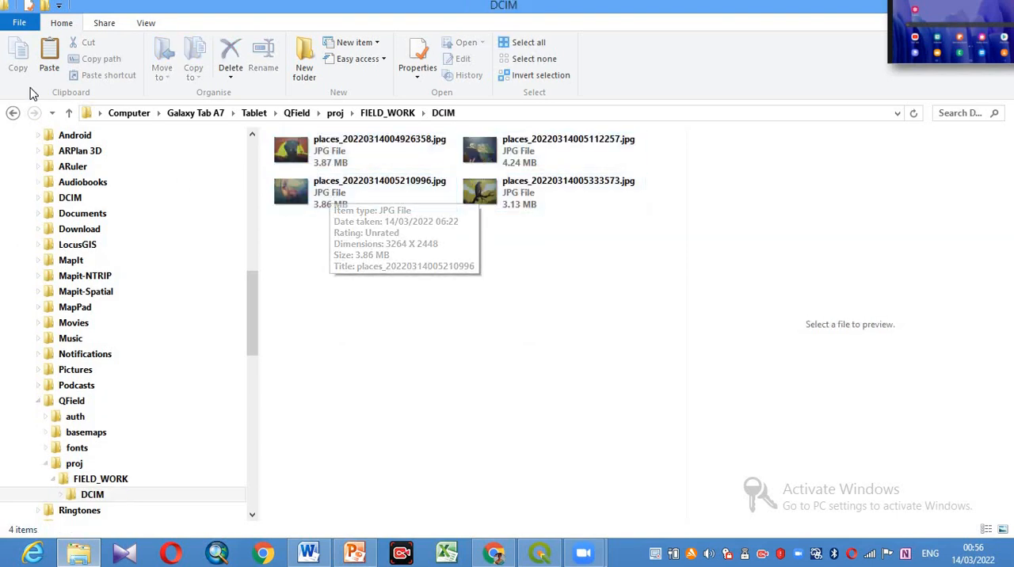
left_click(12, 113)
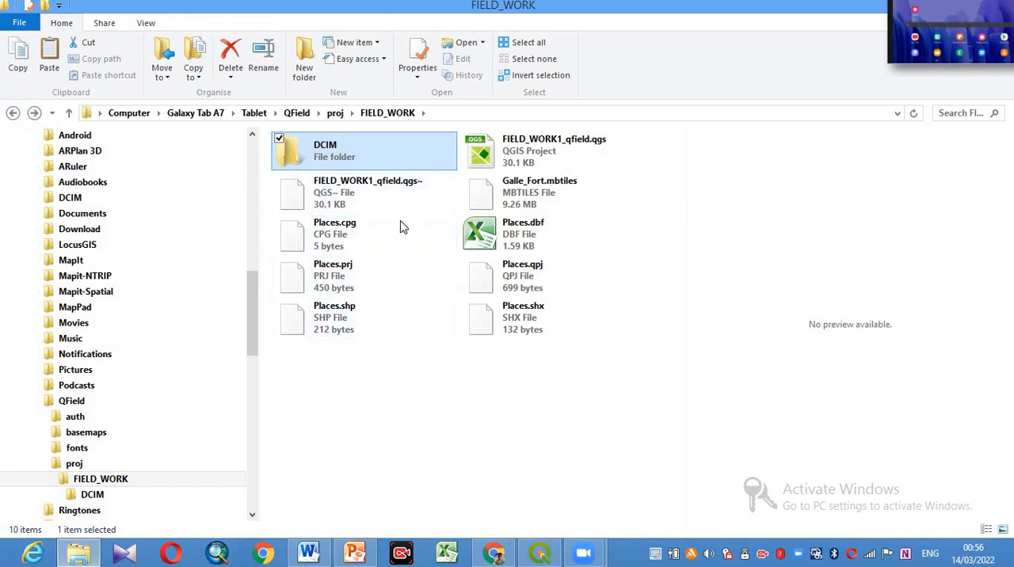
- Copy the DCIM folder and all the project files from the tablet's FIELD_WORK folder
left_click_drag(581, 408, 327, 133)
right_click(346, 147)
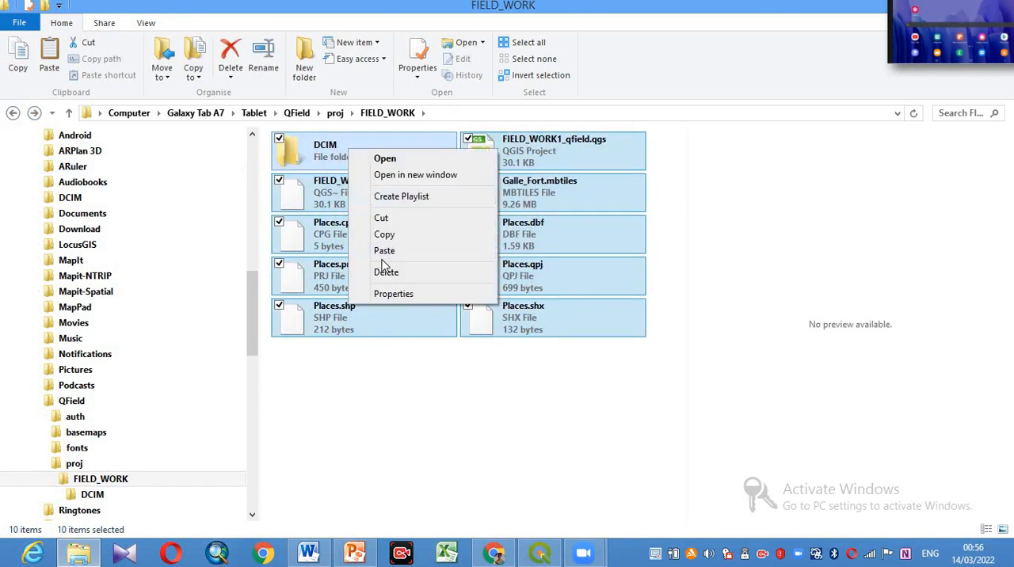
left_click(399, 235)
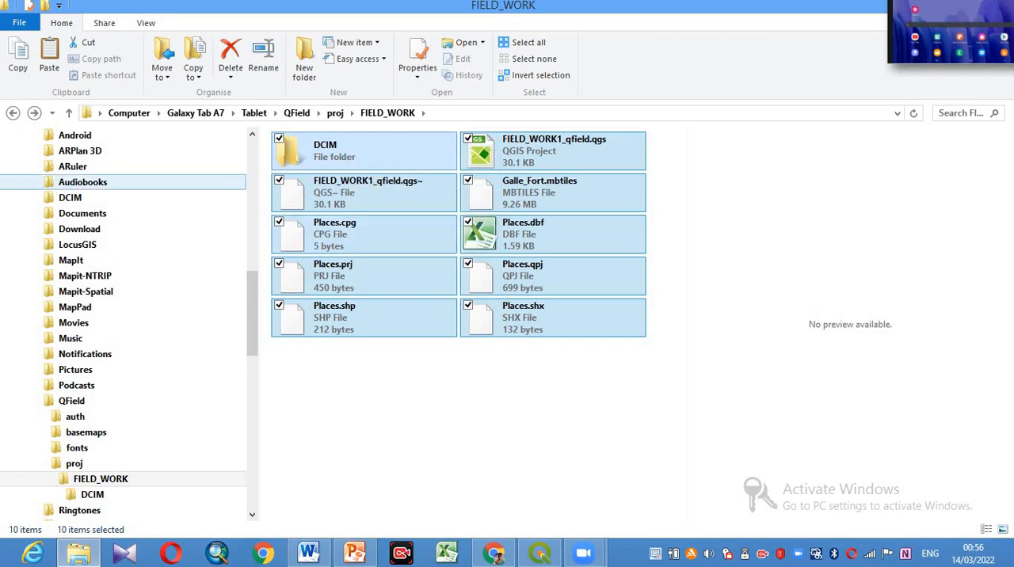
- Paste the copied FIELD_WORK items into the PC's Admin\QField\import folder and return to the parent QField folder
left_click(12, 113)
left_click(12, 113)
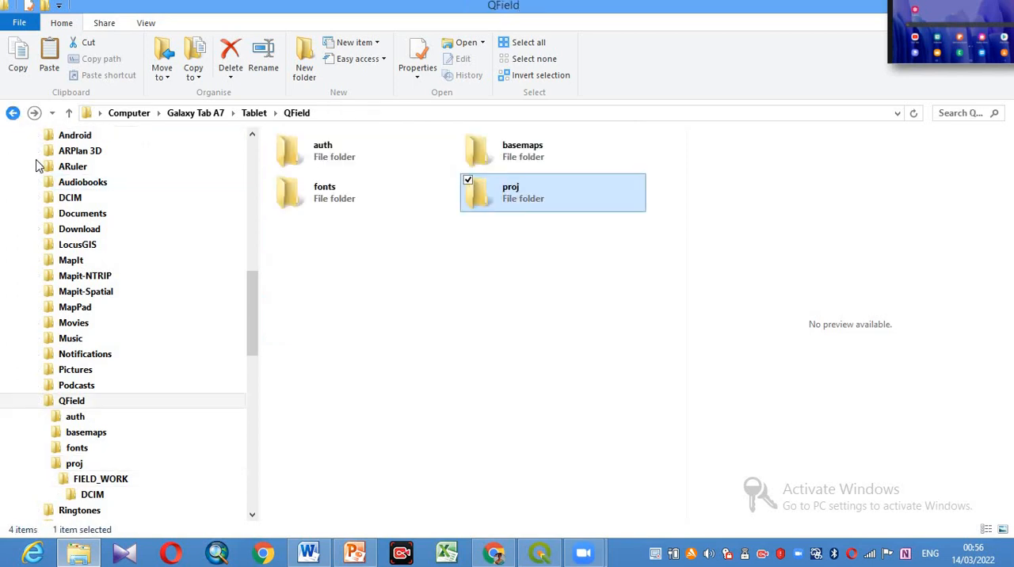
left_click_drag(254, 307, 247, 247)
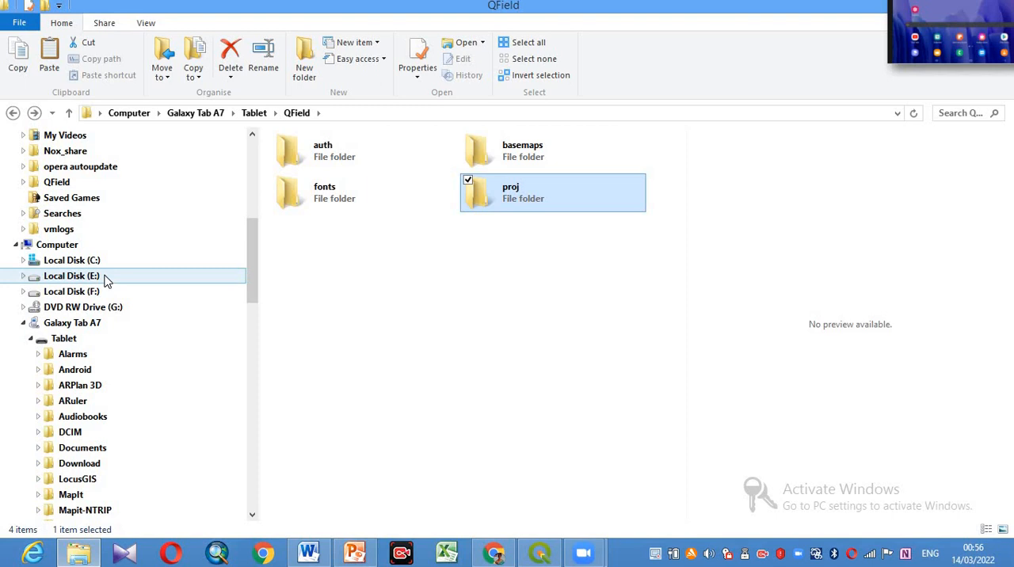
left_click_drag(248, 278, 252, 225)
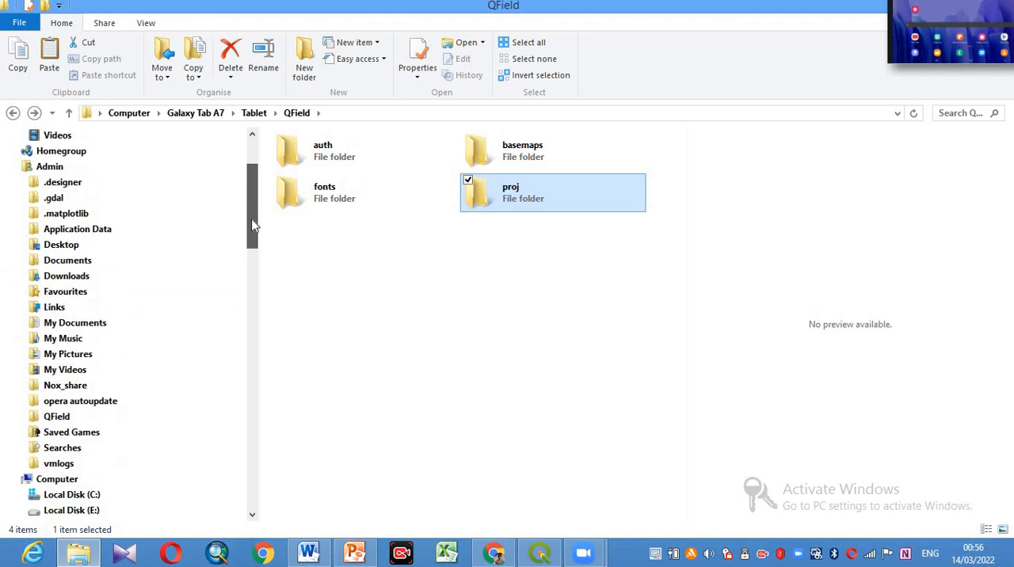
double_click(90, 168)
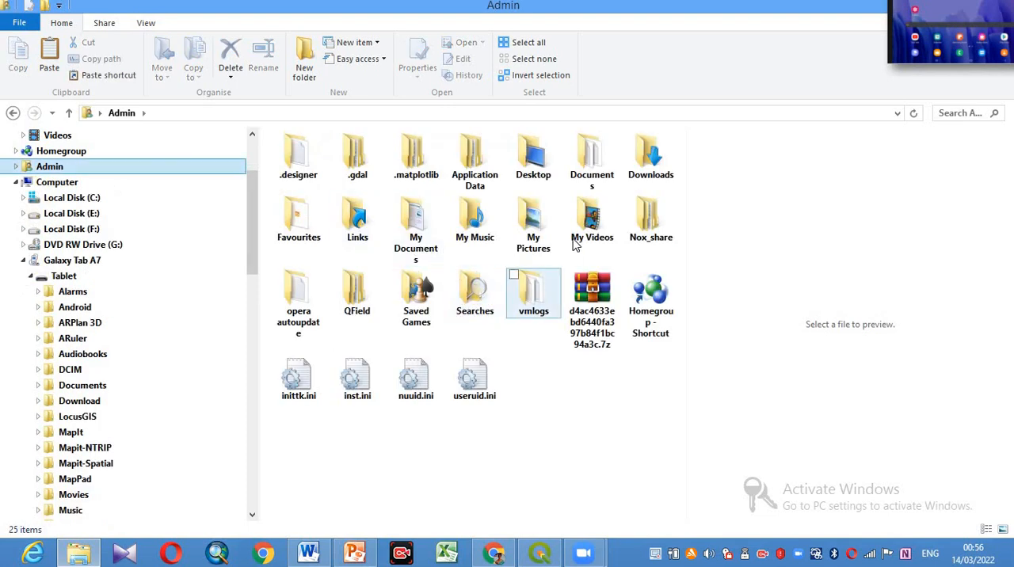
double_click(357, 297)
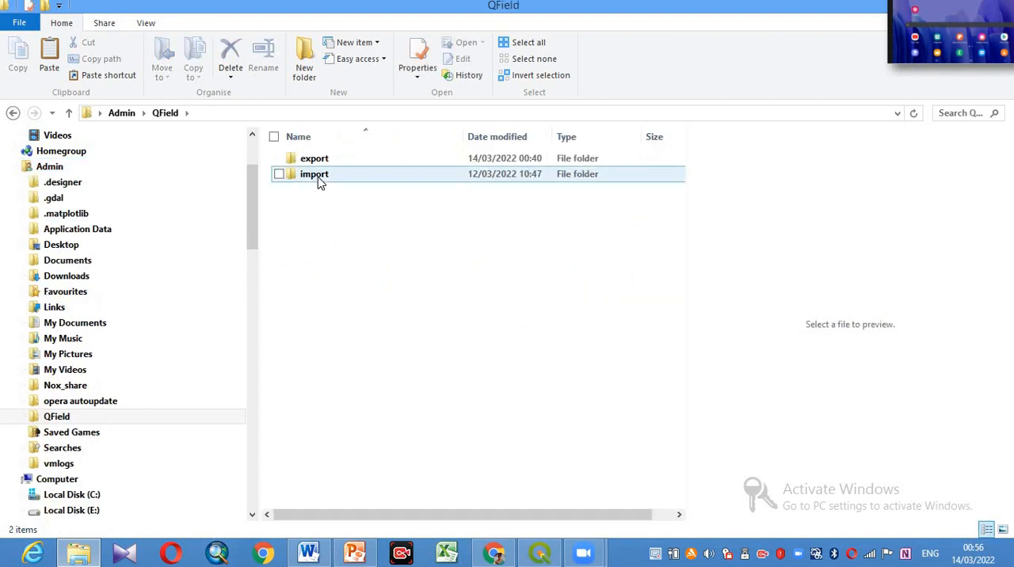
double_click(320, 179)
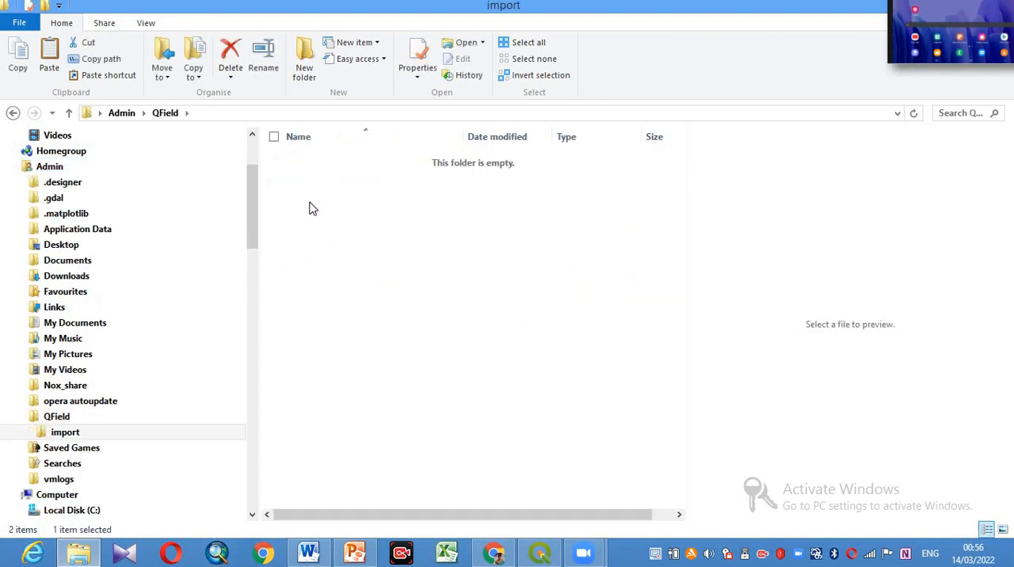
right_click(310, 204)
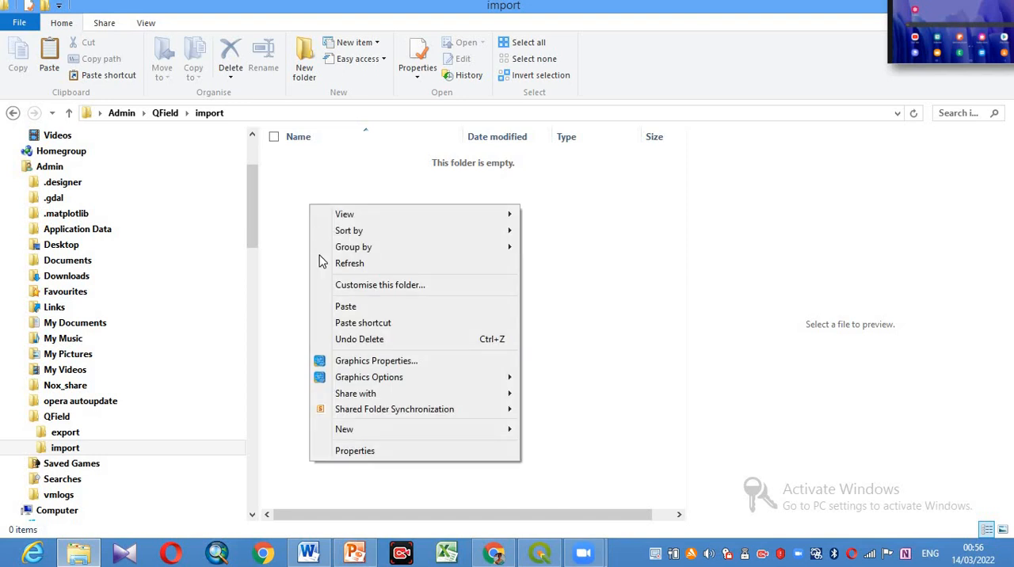
left_click(343, 313)
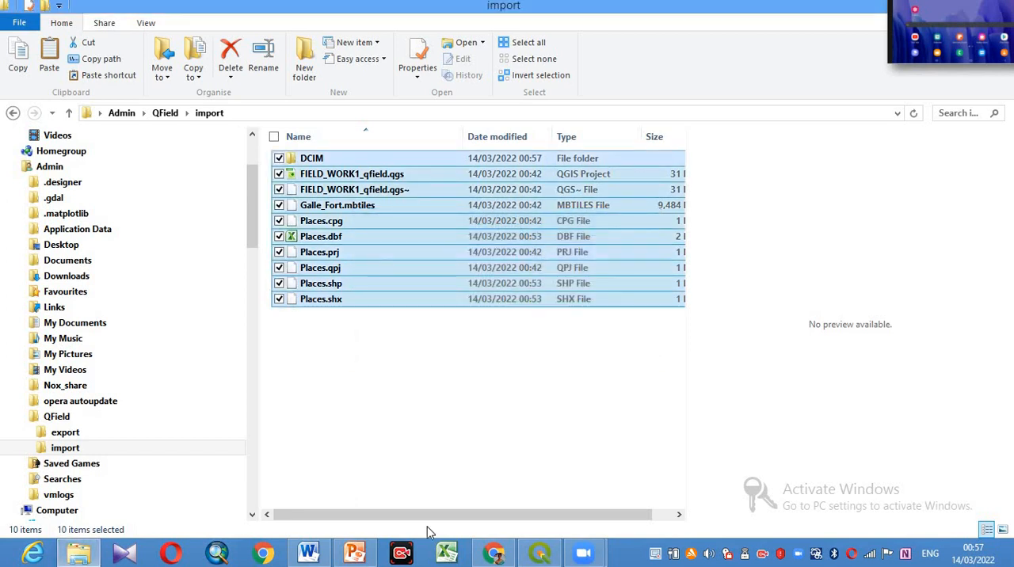
left_click(420, 417)
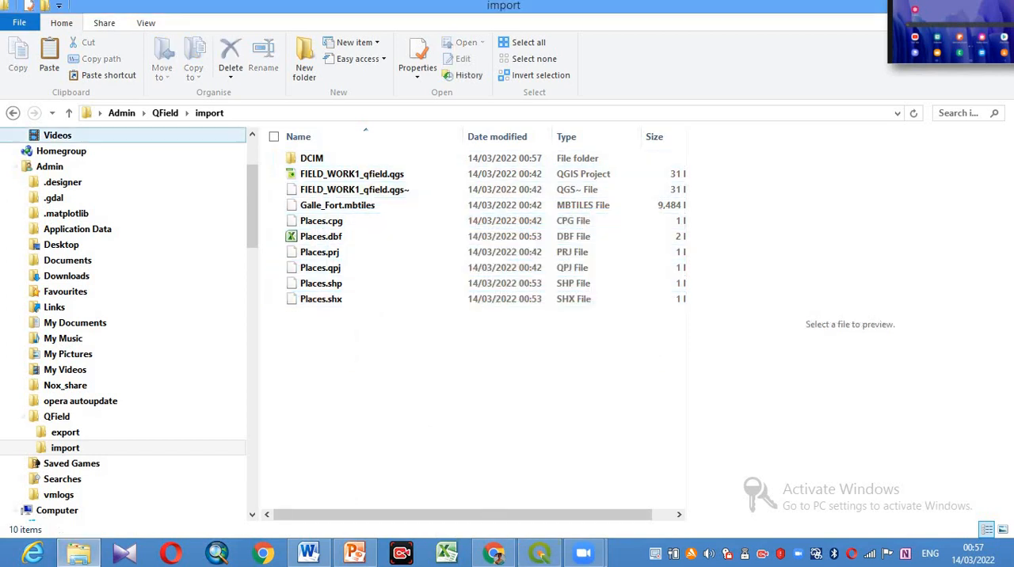
left_click(12, 113)
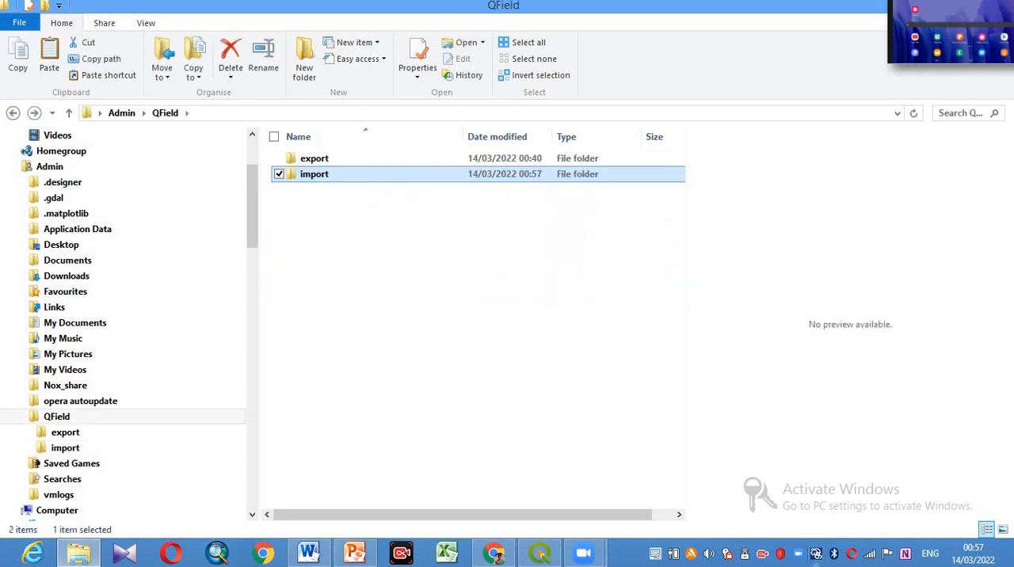
- Switch to QGIS and synchronize the project from the C:\Users\Admin/QField/import folder with QFieldSync
left_click(555, 556)
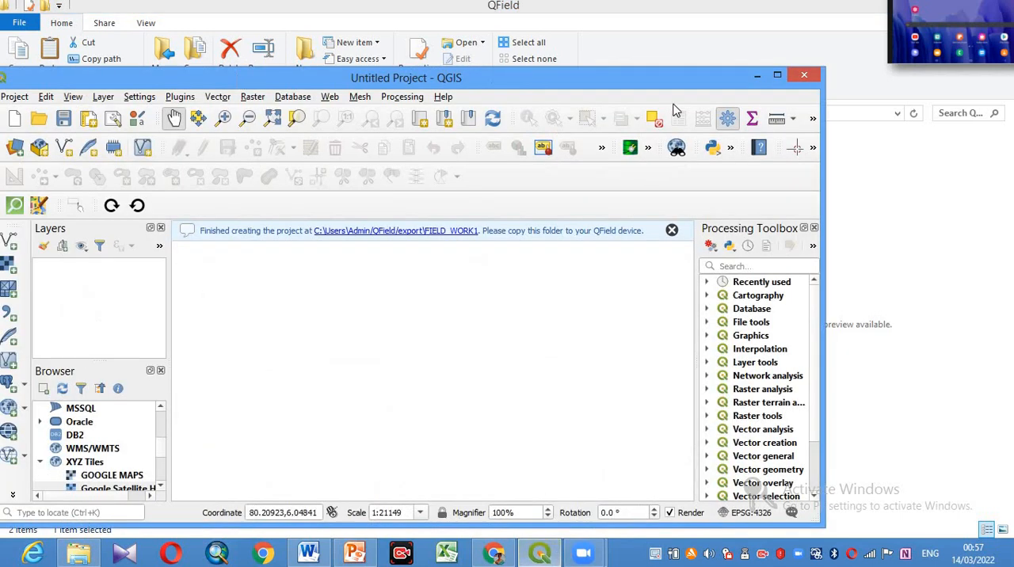
left_click_drag(647, 84, 833, 11)
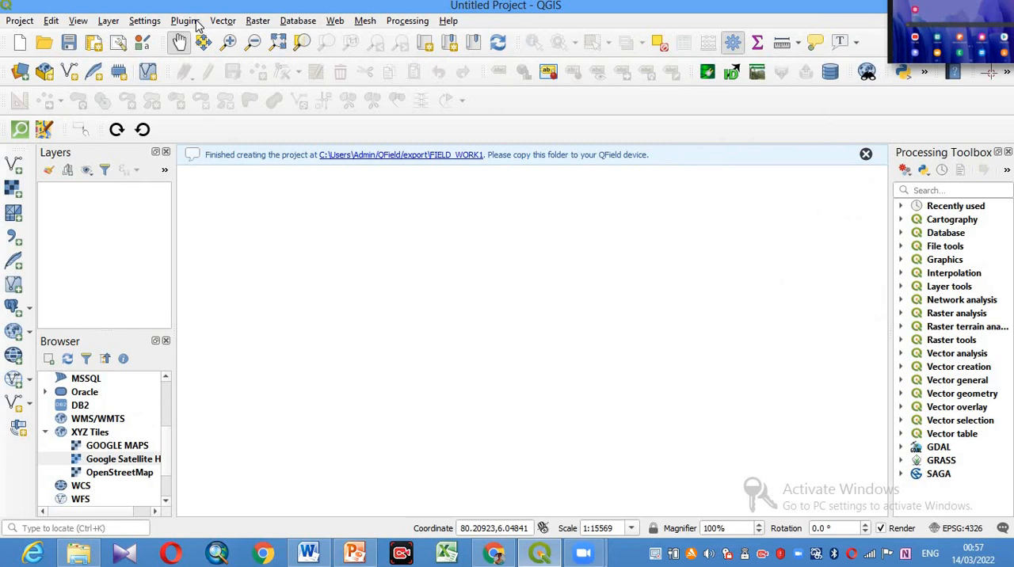
left_click(188, 22)
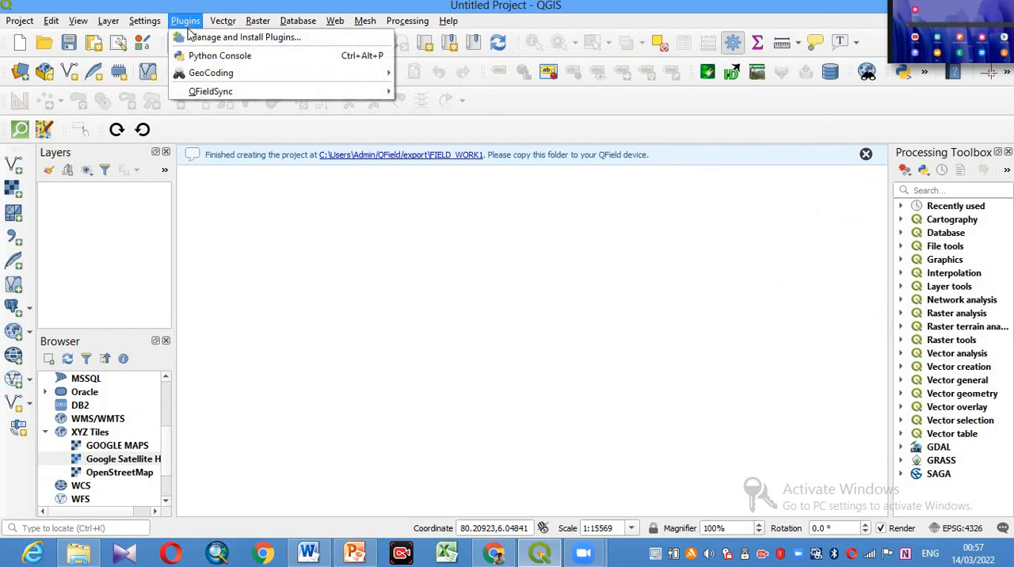
mouse_move(201, 77)
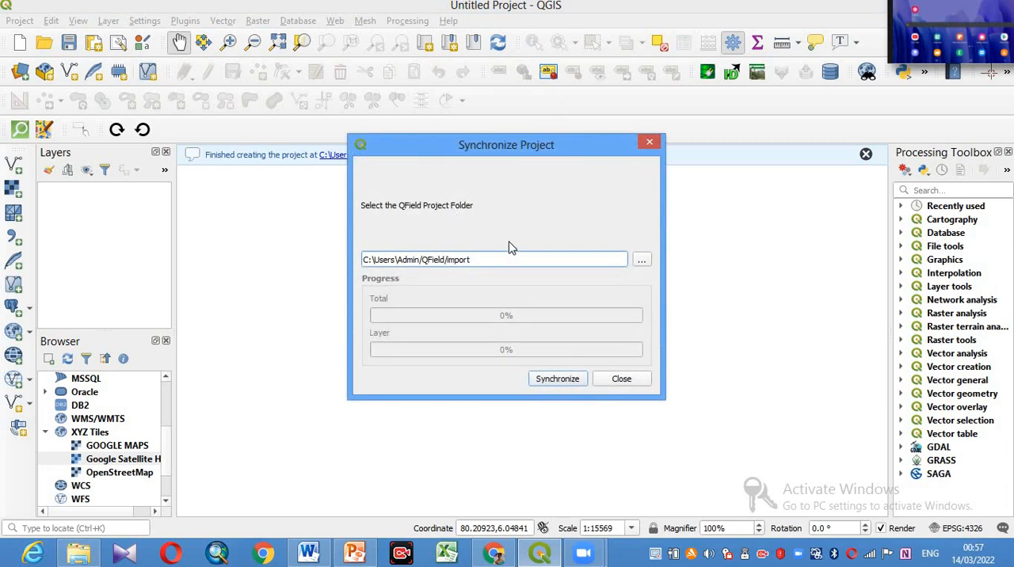
left_click(559, 380)
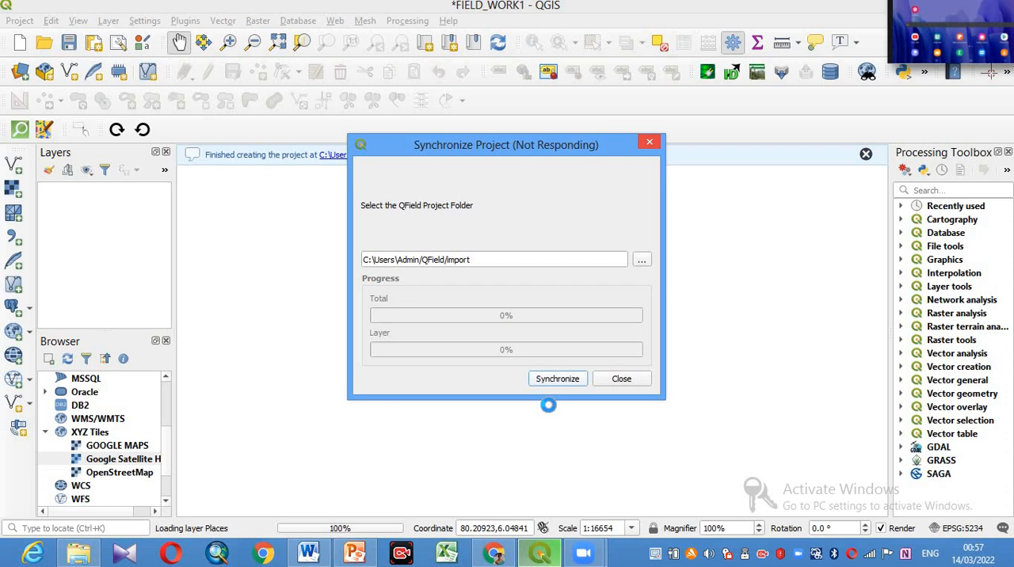
left_click(619, 380)
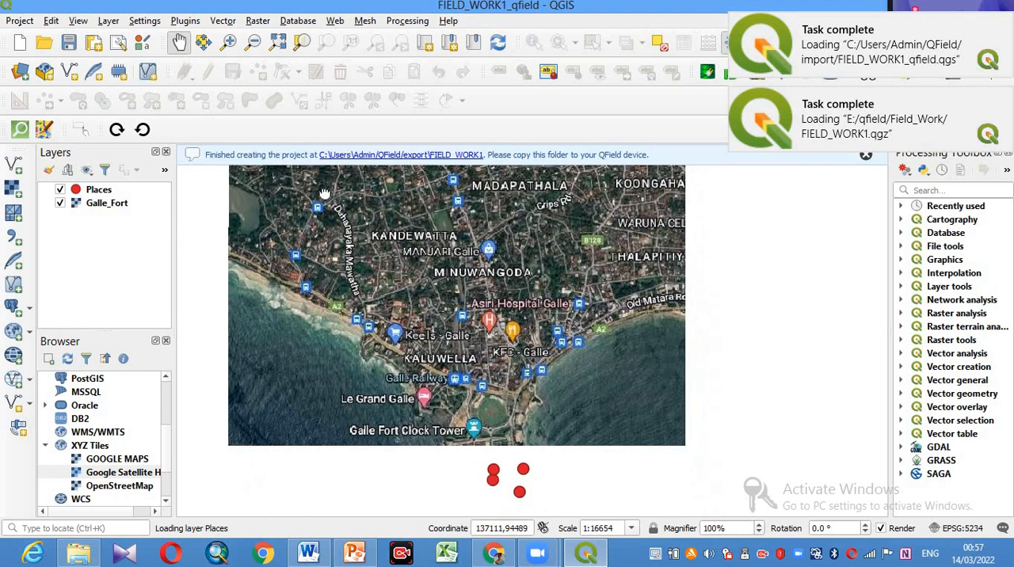
- Examine the collected Places points in Galle Fort up close and move the floating tablet mirror window out of the way
left_click_drag(419, 336, 385, 236)
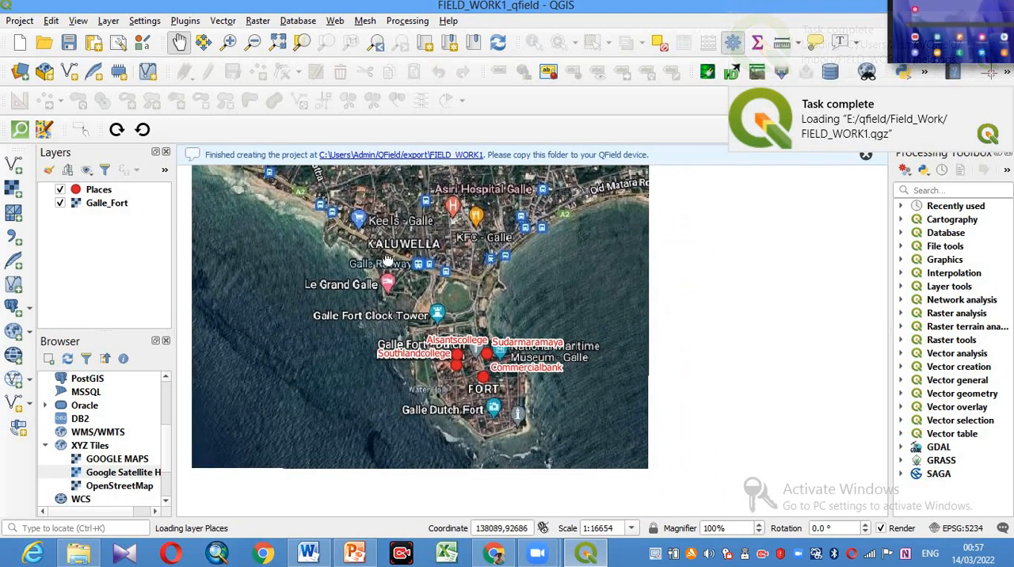
left_click_drag(460, 370, 423, 305)
left_click(228, 42)
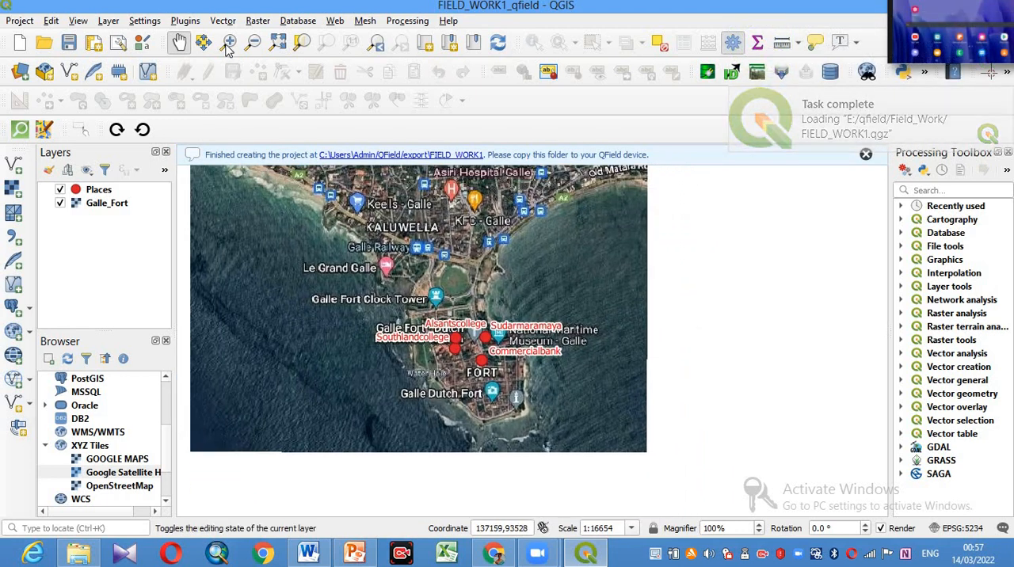
left_click_drag(313, 201, 554, 463)
left_click_drag(436, 261, 740, 483)
left_click_drag(383, 212, 791, 487)
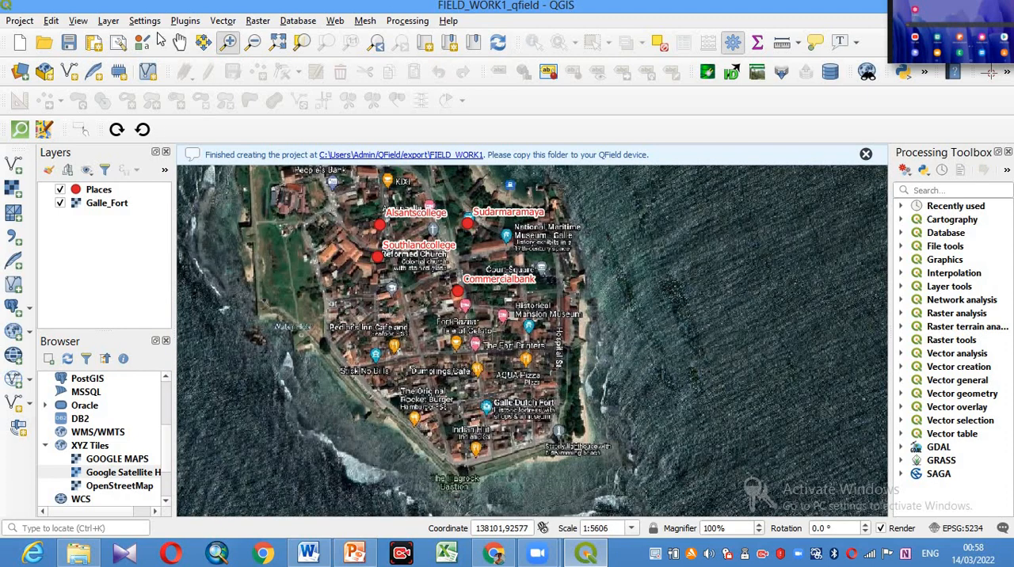
left_click(179, 41)
left_click_drag(472, 299, 513, 393)
left_click_drag(534, 268, 512, 255)
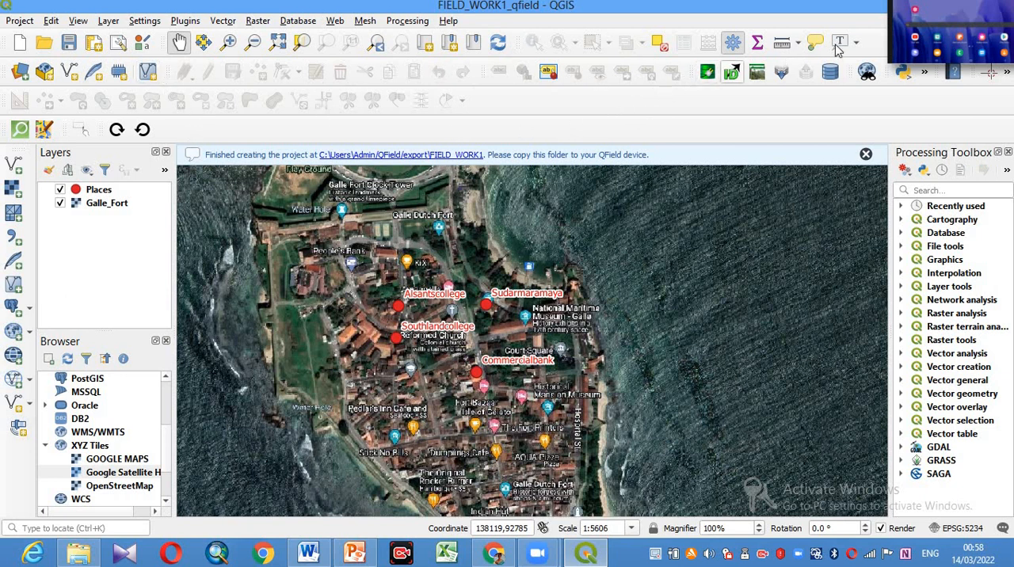
left_click_drag(949, 36, 622, 226)
left_click_drag(741, 193, 1012, 449)
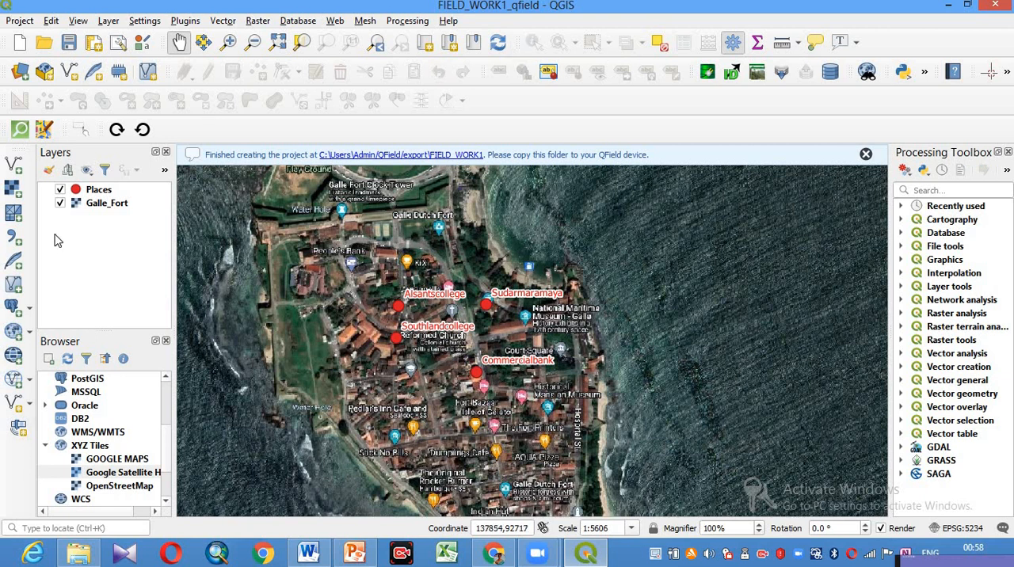
- Identify the Alsantscollege point in the Places layer and review its name, category, date and photo attributes
left_click(97, 190)
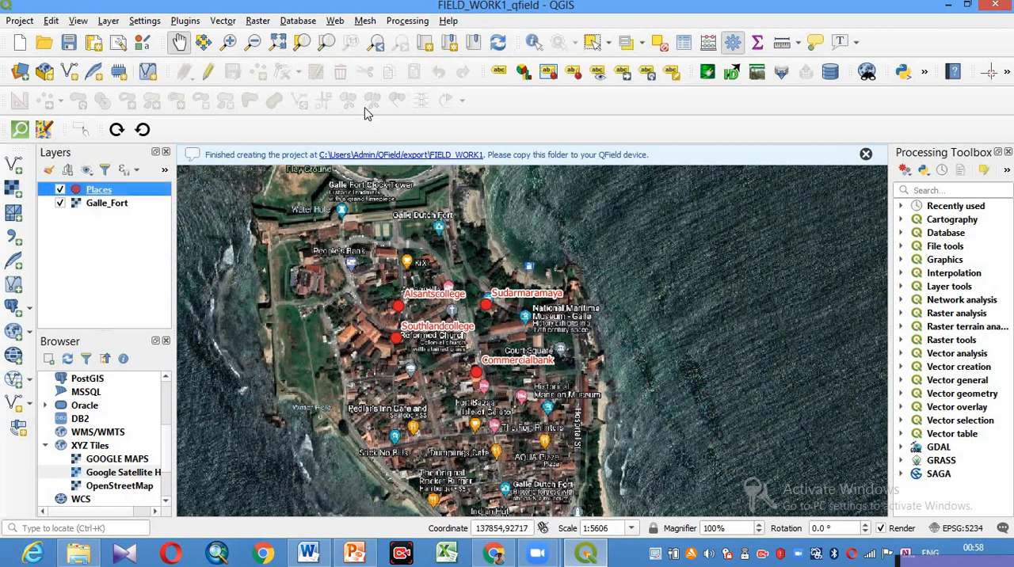
left_click(533, 42)
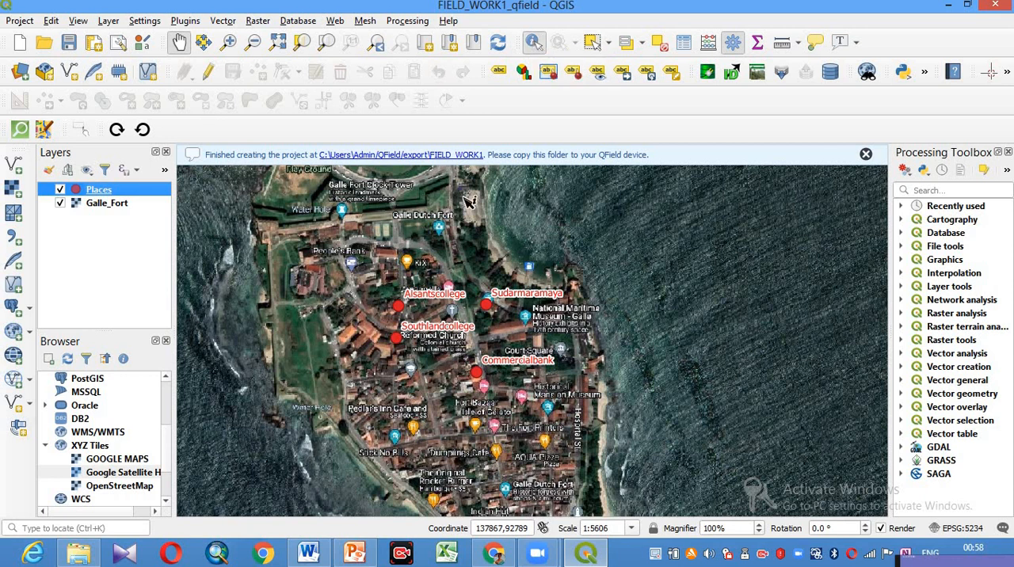
left_click(400, 308)
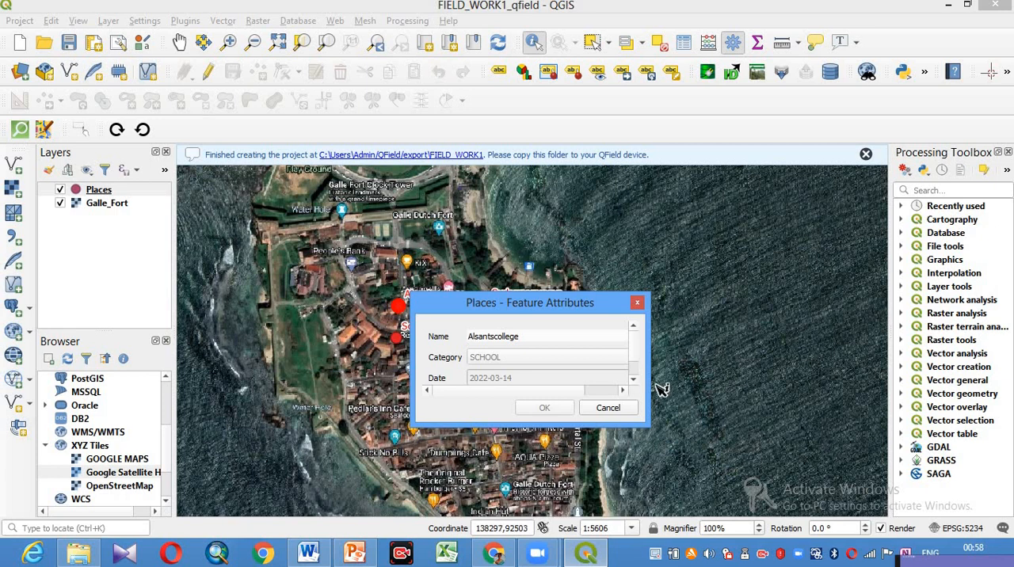
scroll(637, 373, "down", 1)
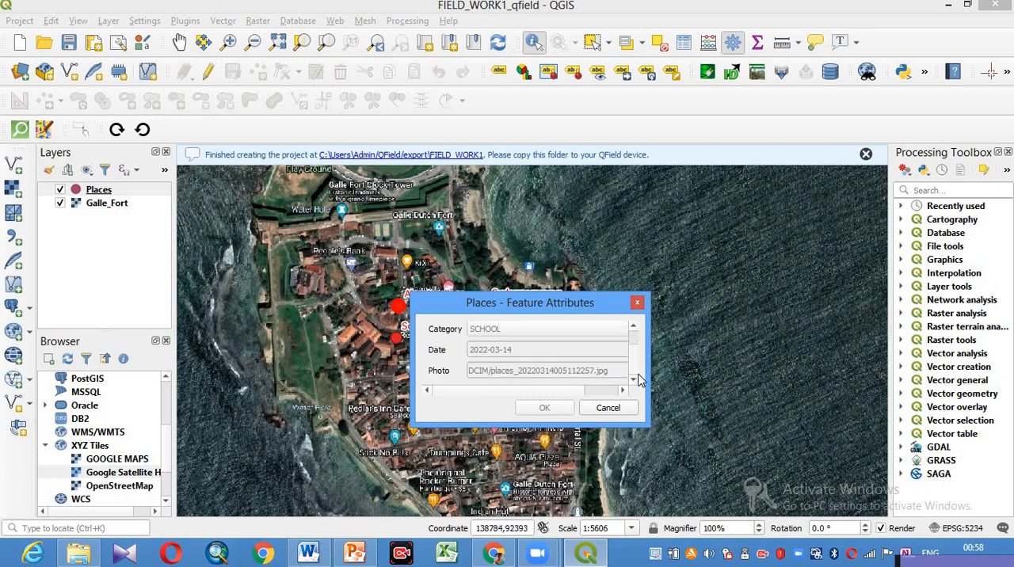
scroll(639, 344, "up", 1)
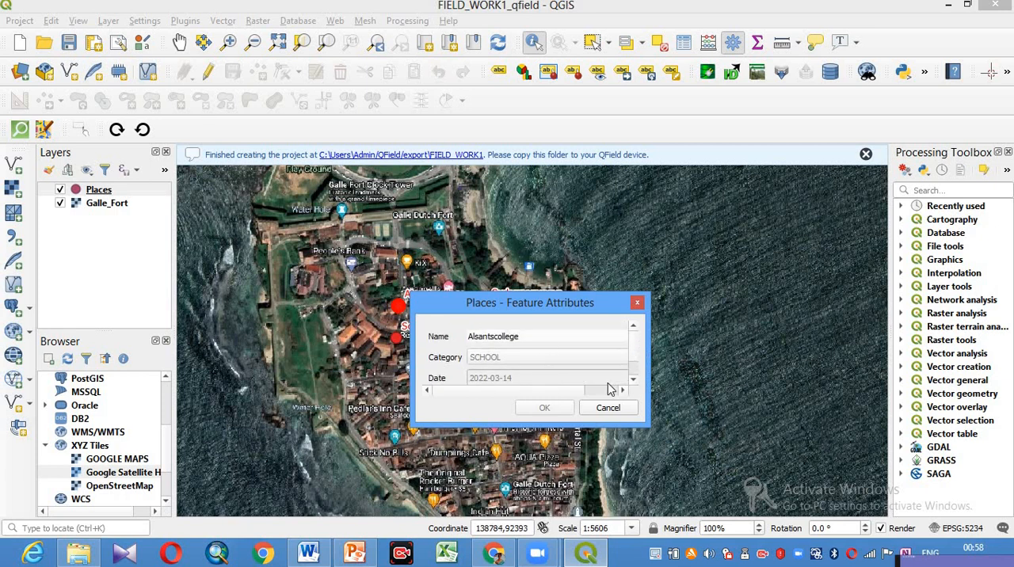
scroll(641, 363, "down", 1)
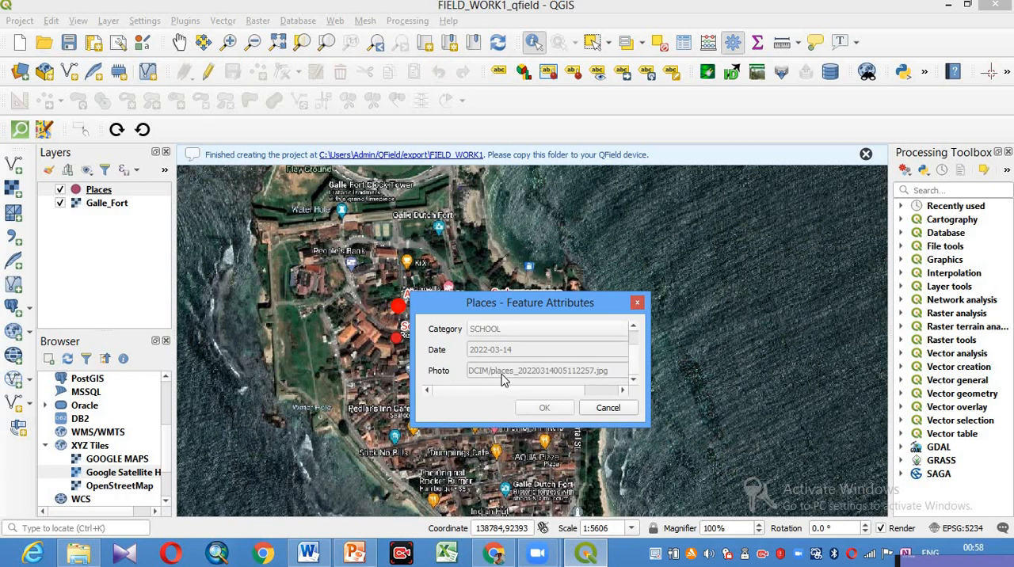
left_click(610, 410)
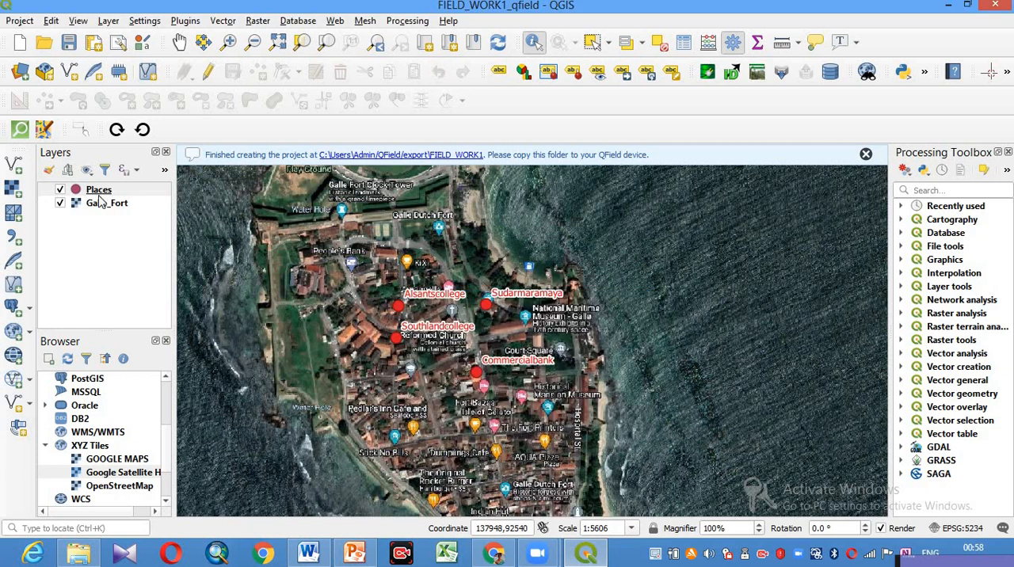
- Open the Places layer's attribute form settings and enable relative paths for the Photo field's Attachment widget
right_click(99, 192)
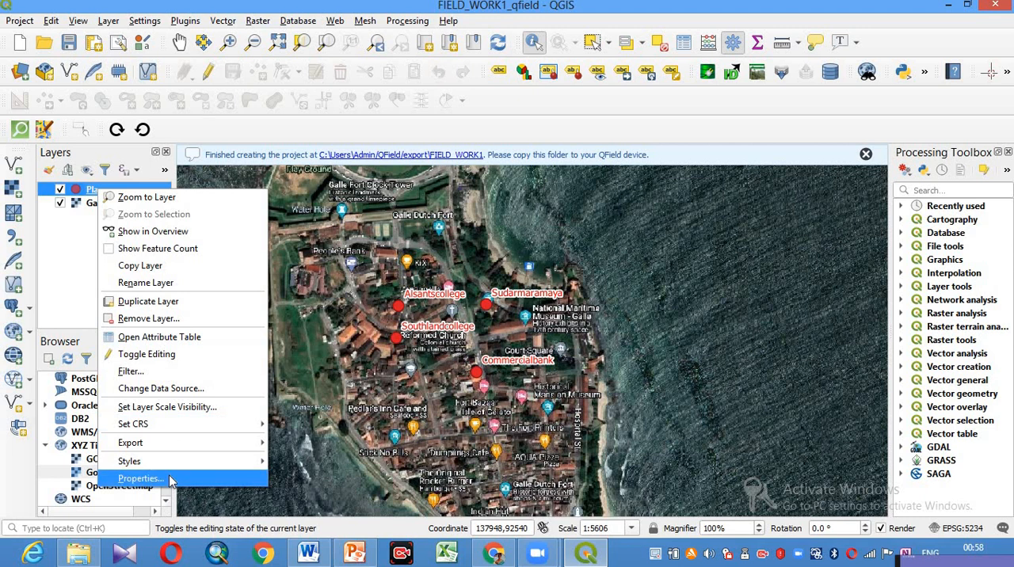
left_click(176, 481)
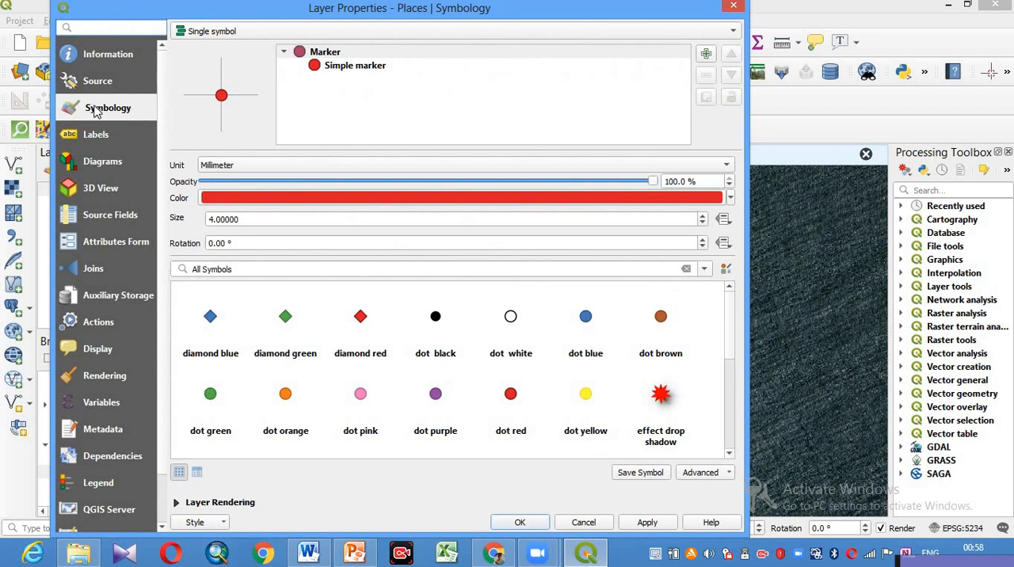
left_click(112, 247)
left_click(177, 109)
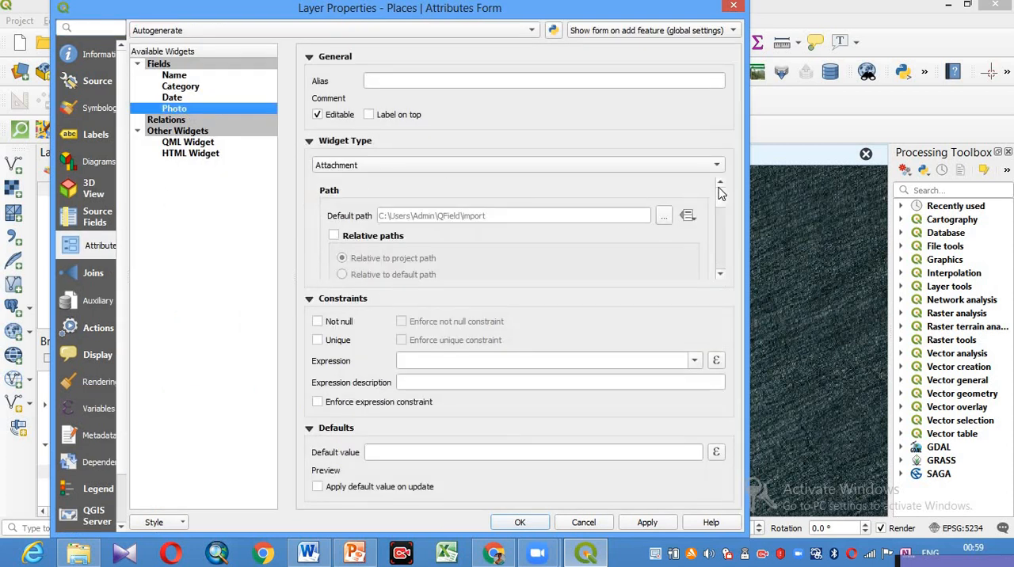
mouse_move(720, 208)
left_mouse_down()
mouse_move(720, 229)
mouse_move(720, 207)
left_mouse_up()
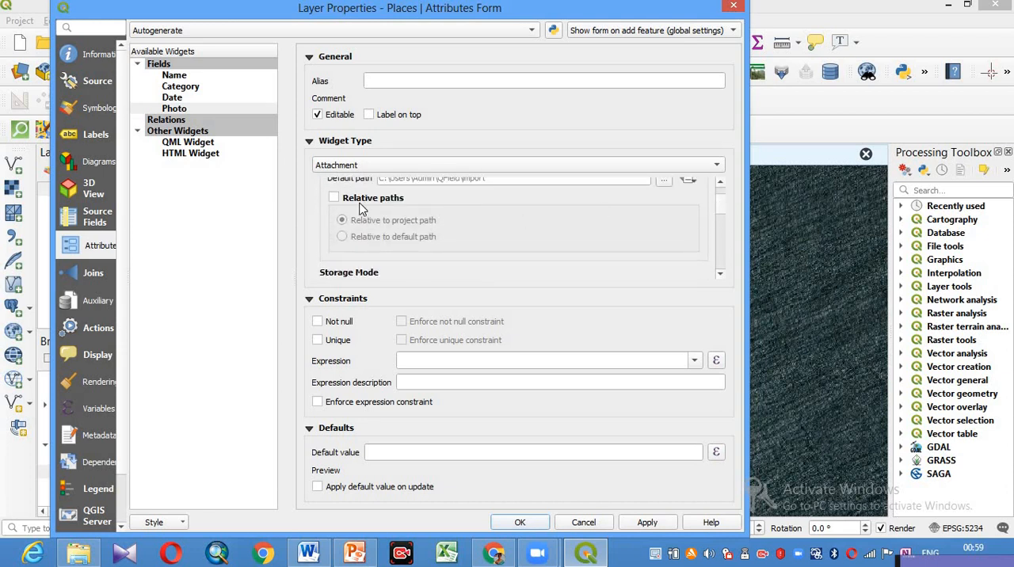
left_click(334, 198)
- Set the Photo field's integrated document viewer to Image with width 400 and height 300, and apply the layer properties
left_click_drag(721, 212, 730, 260)
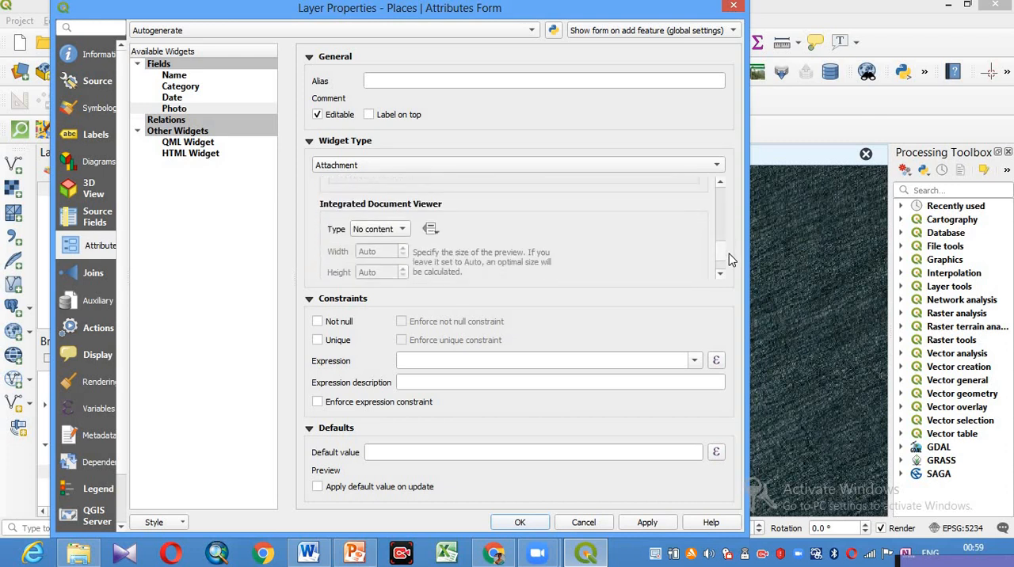
left_click(405, 229)
left_click(384, 242)
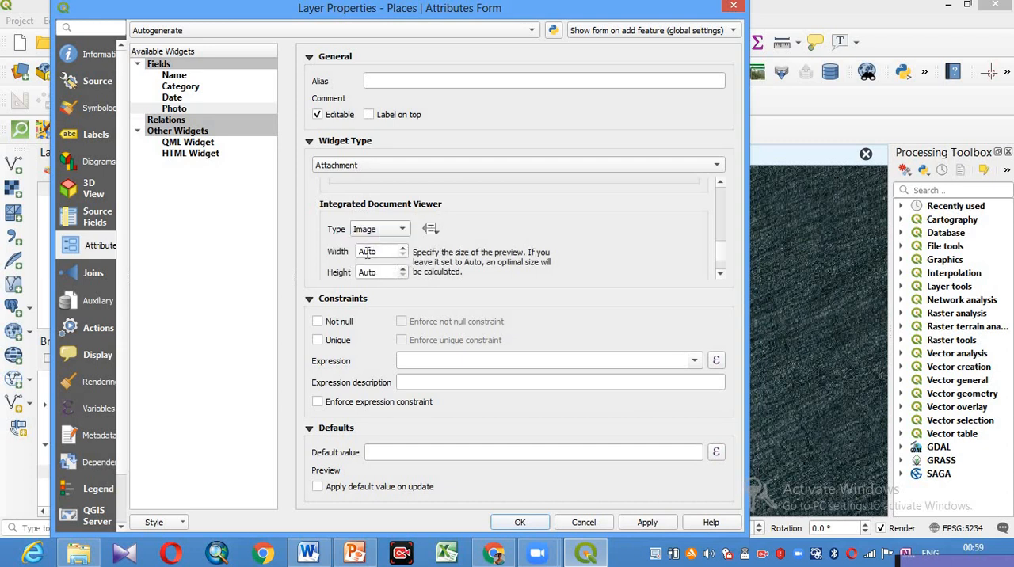
left_click(403, 249)
left_click_drag(367, 251, 325, 248)
type("400 p")
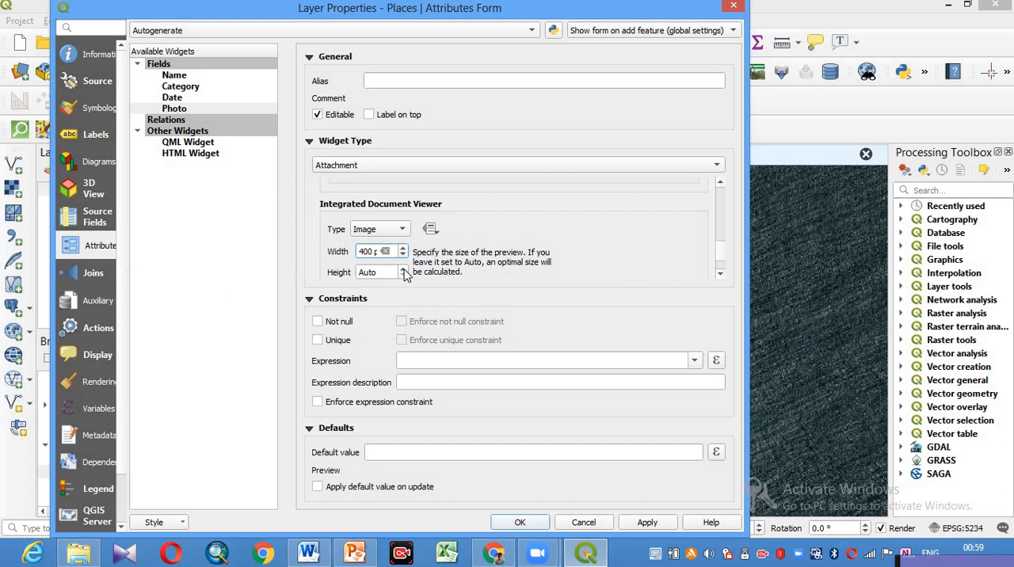
left_click(403, 269)
left_click_drag(350, 272, 224, 321)
type("300 p")
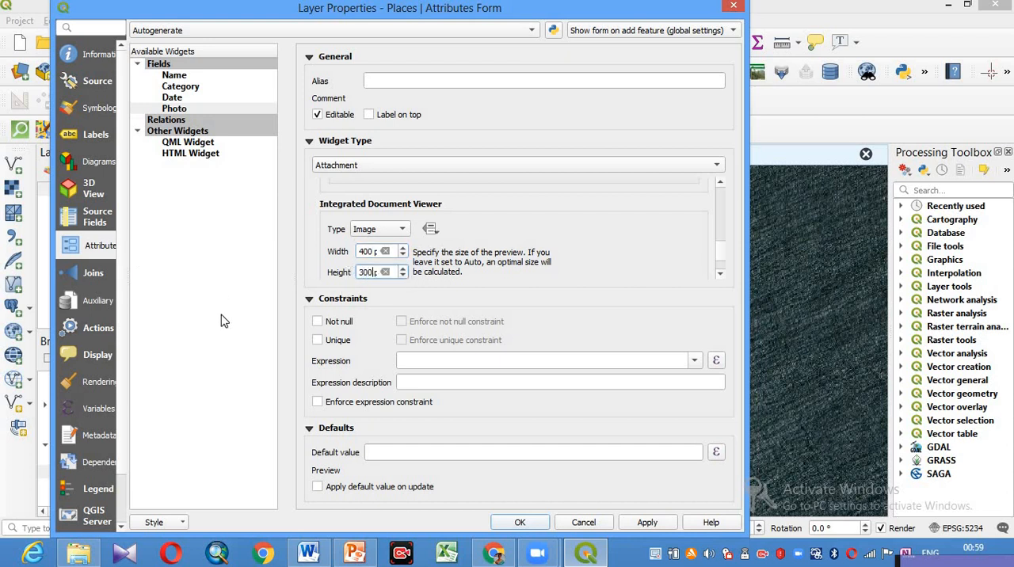
left_click(647, 523)
left_click(520, 523)
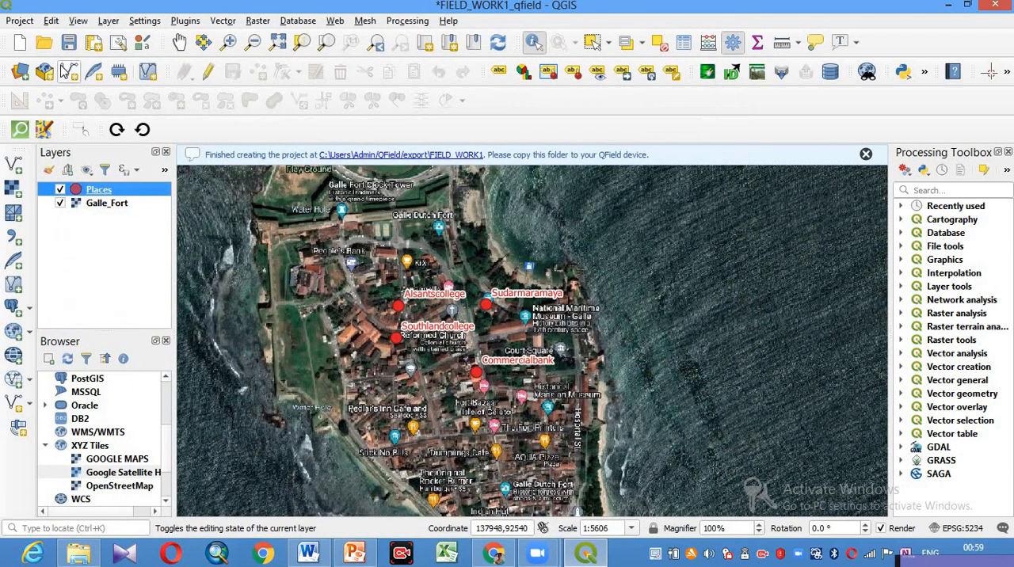
- Identify the Alsantscollege point, enlarge its attribute form to view the whole photo, and close the form
left_click(533, 42)
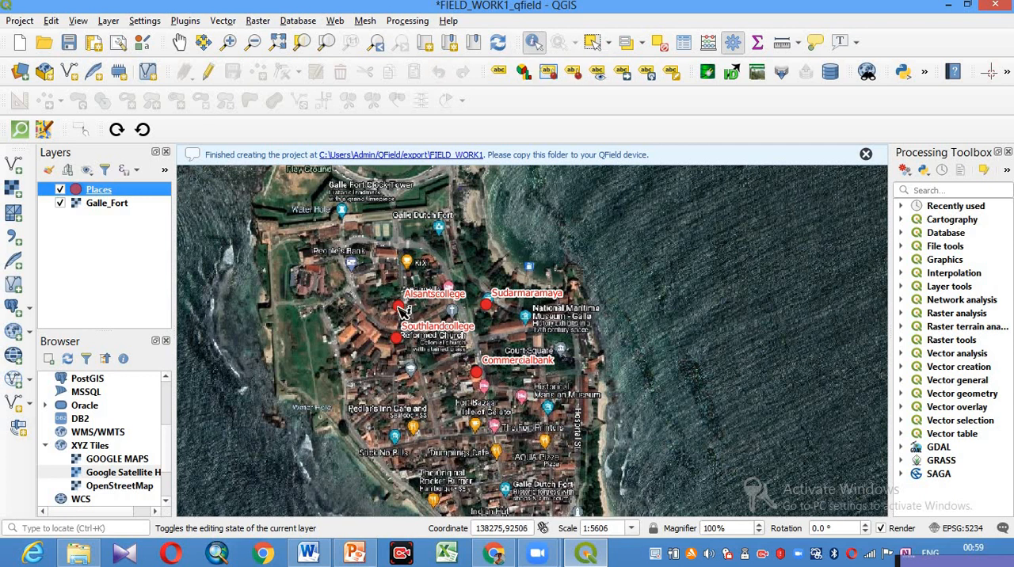
left_click(400, 308)
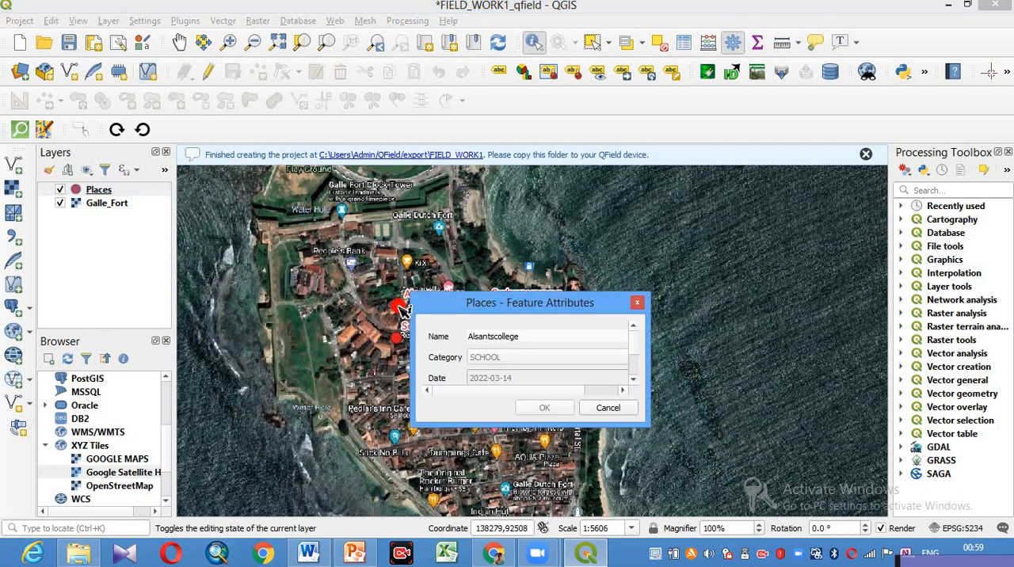
scroll(637, 352, "down", 2)
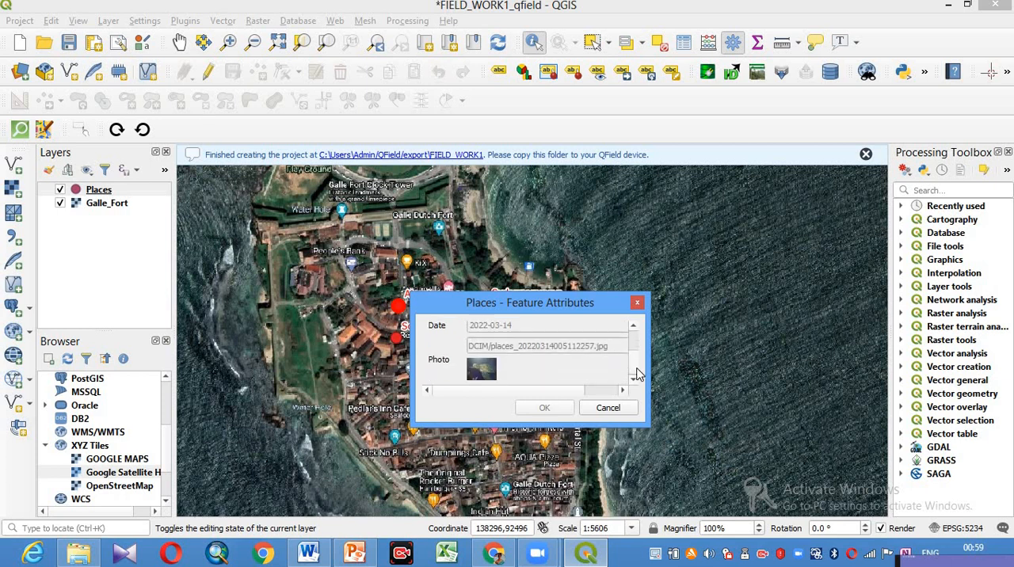
left_click_drag(590, 309, 464, 148)
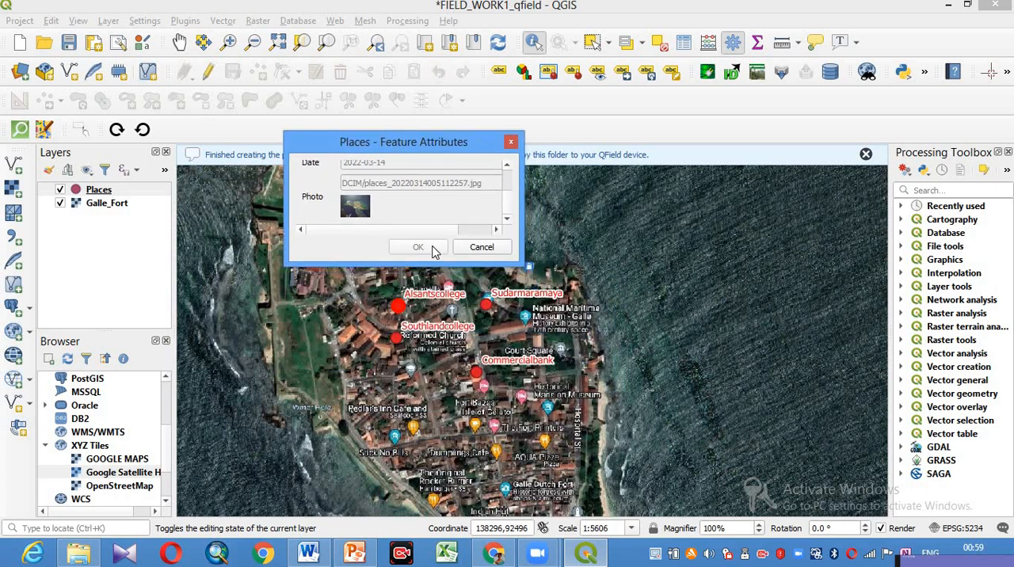
left_click_drag(436, 262, 438, 479)
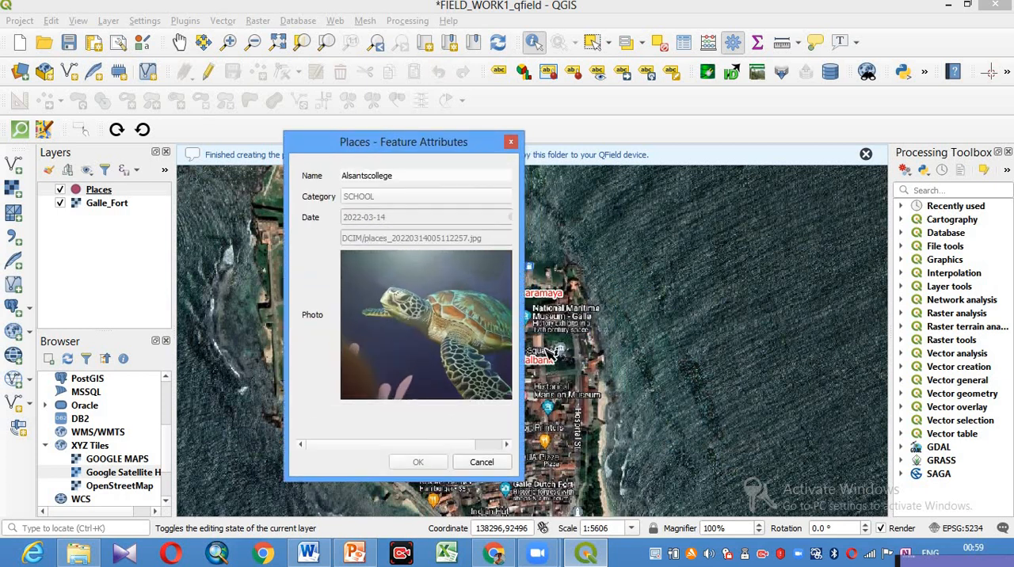
left_click_drag(520, 314, 839, 317)
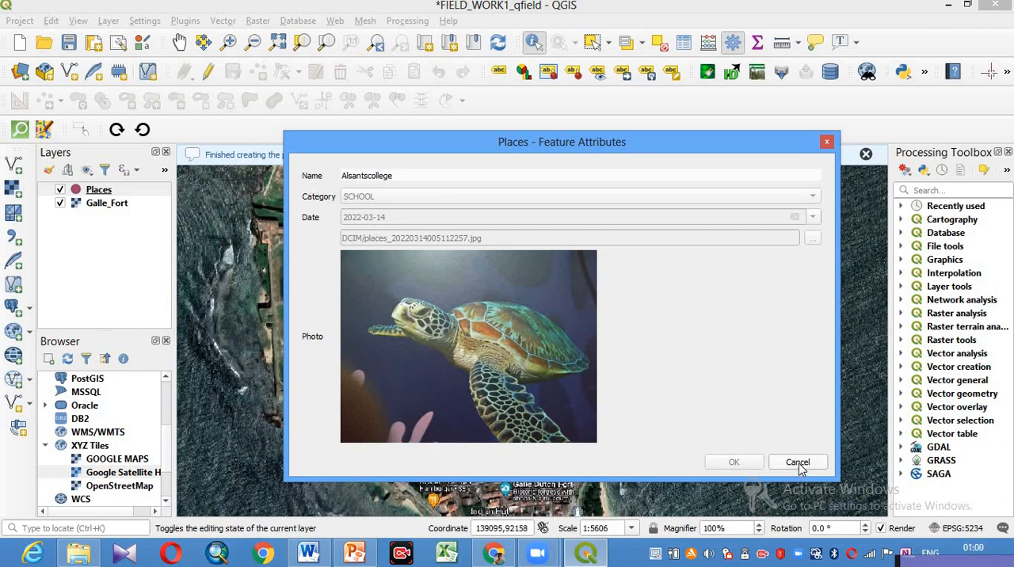
left_click(826, 143)
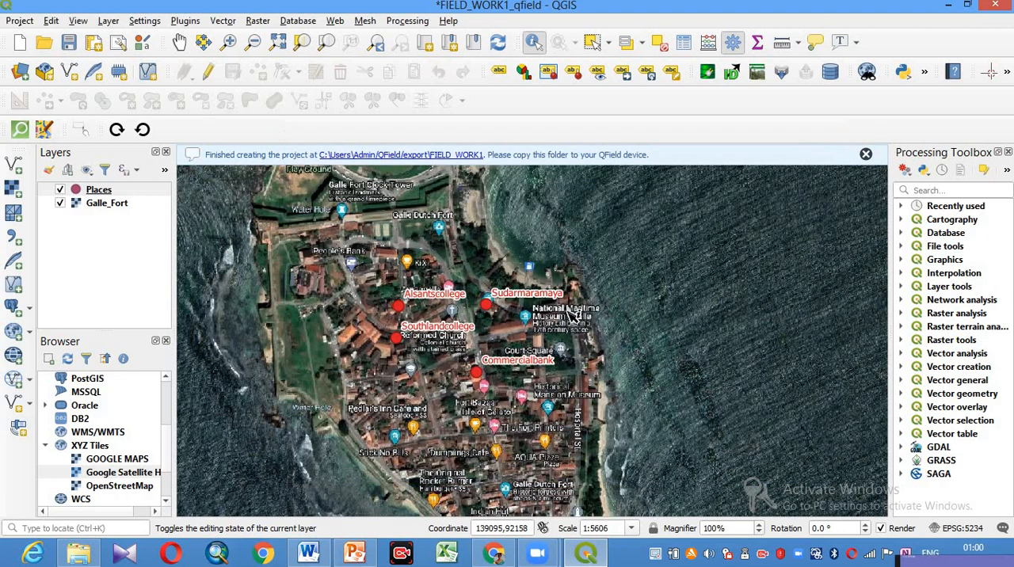
- Identify the Sudarmaramaya and Commercialbank points in turn to view their attributes and photos, closing each form
left_click(488, 305)
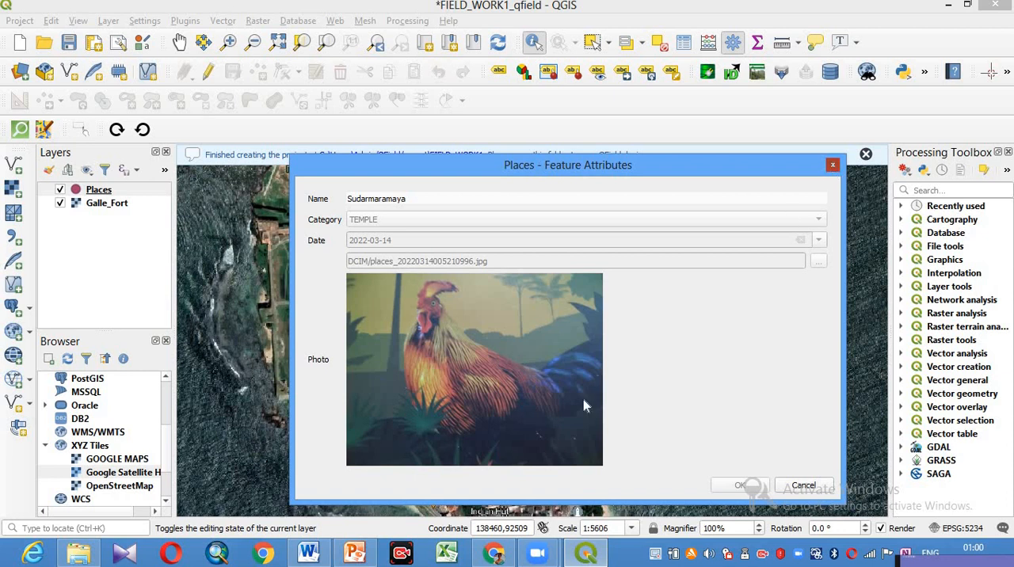
key("Escape")
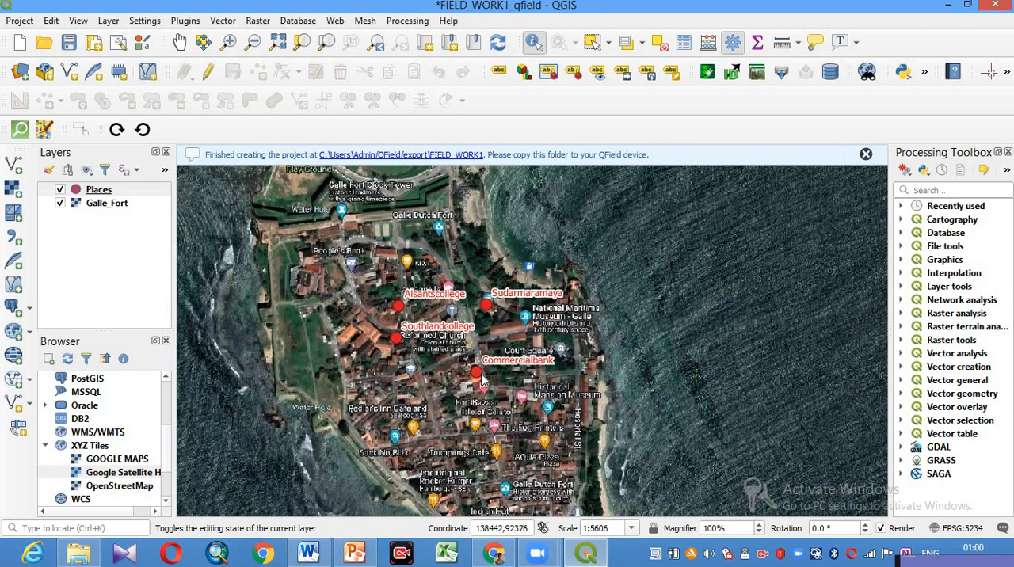
left_click(480, 375)
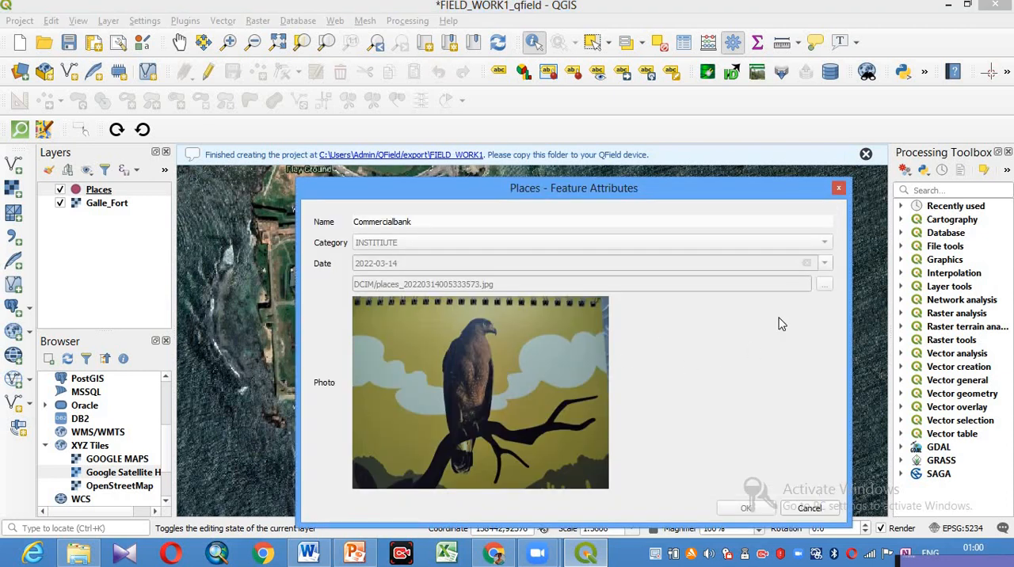
left_click(838, 191)
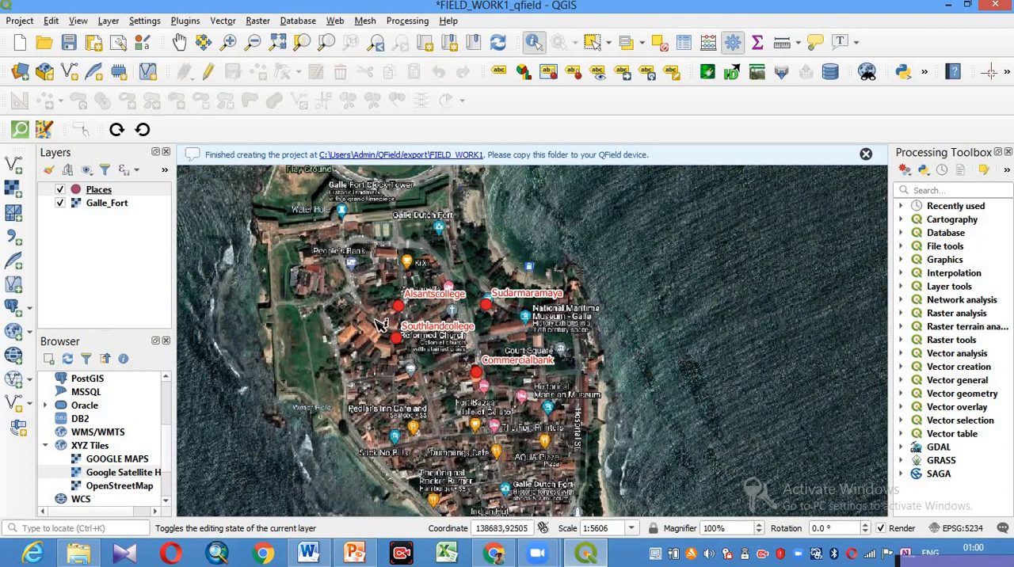